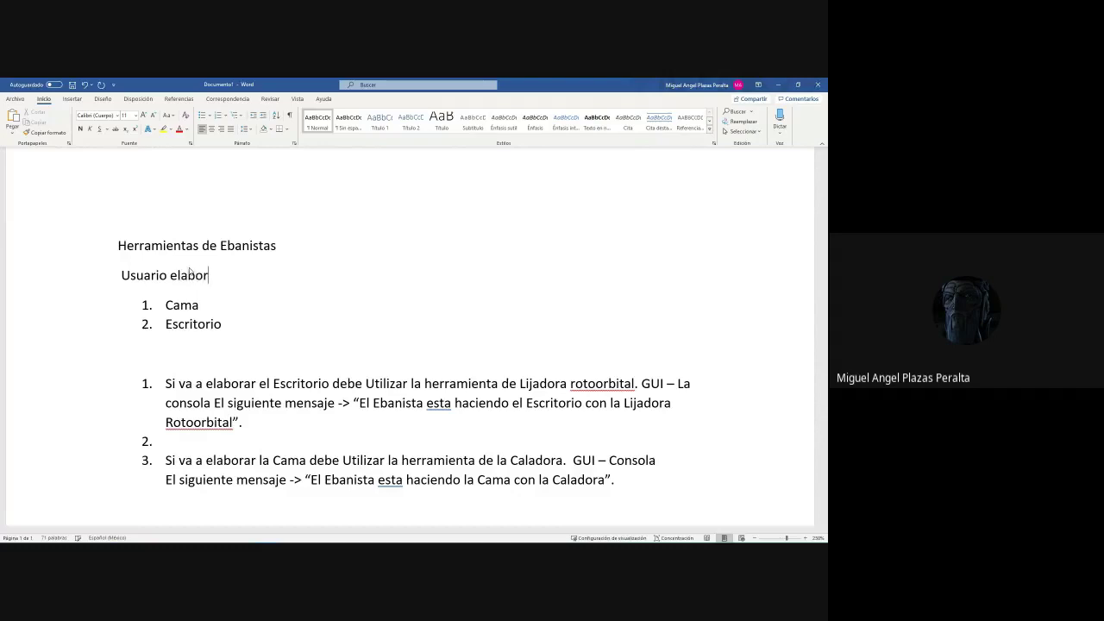
Complete the introductory line as "Usuario elaboren un mueble" and reword the first rule's opening to "Si el usuario elige el Escritorio"
text(le)
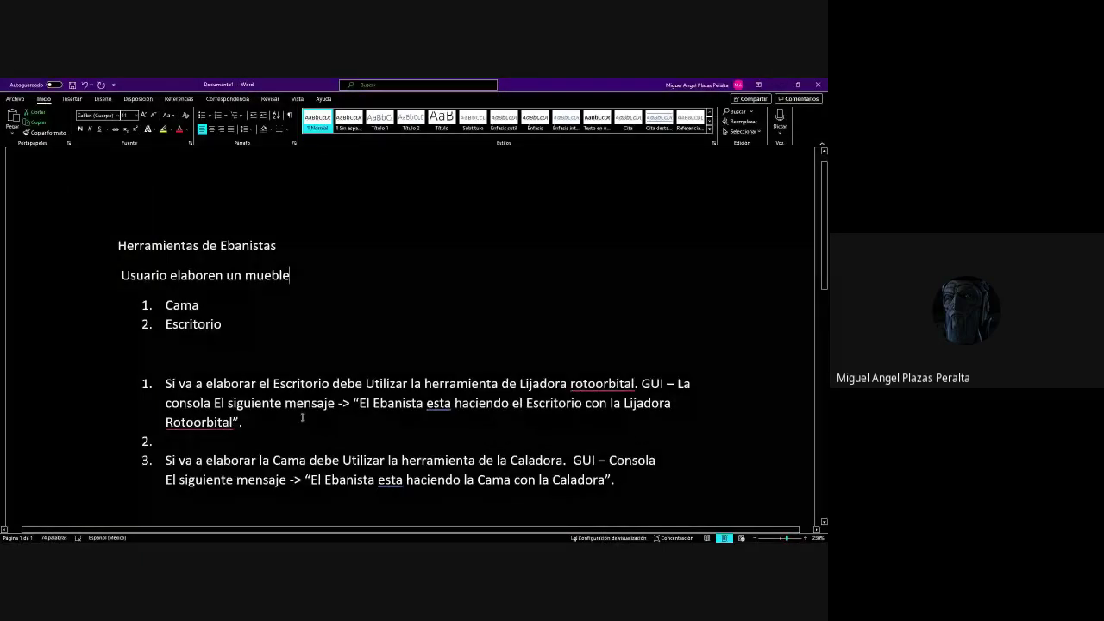
scroll(303, 417, down, 1)
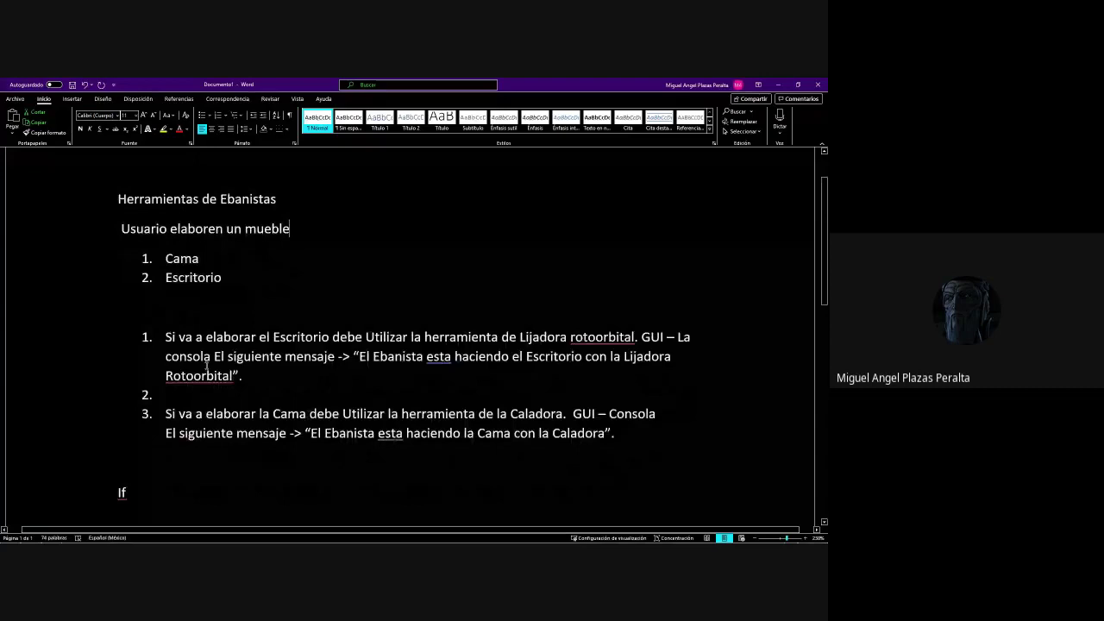
click(178, 337)
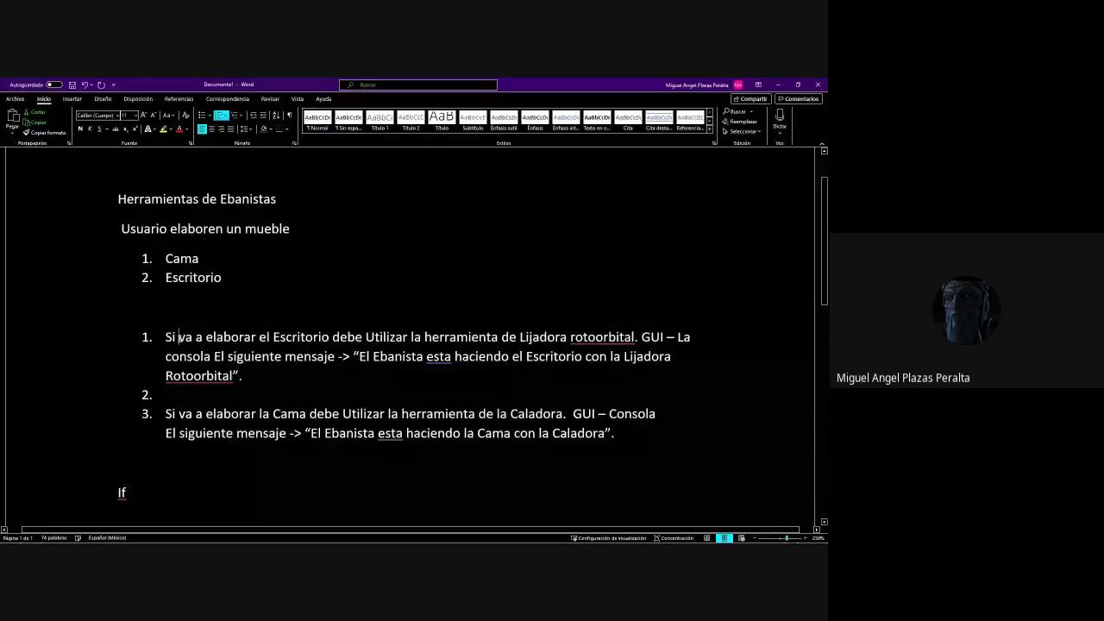
text(el usuario)
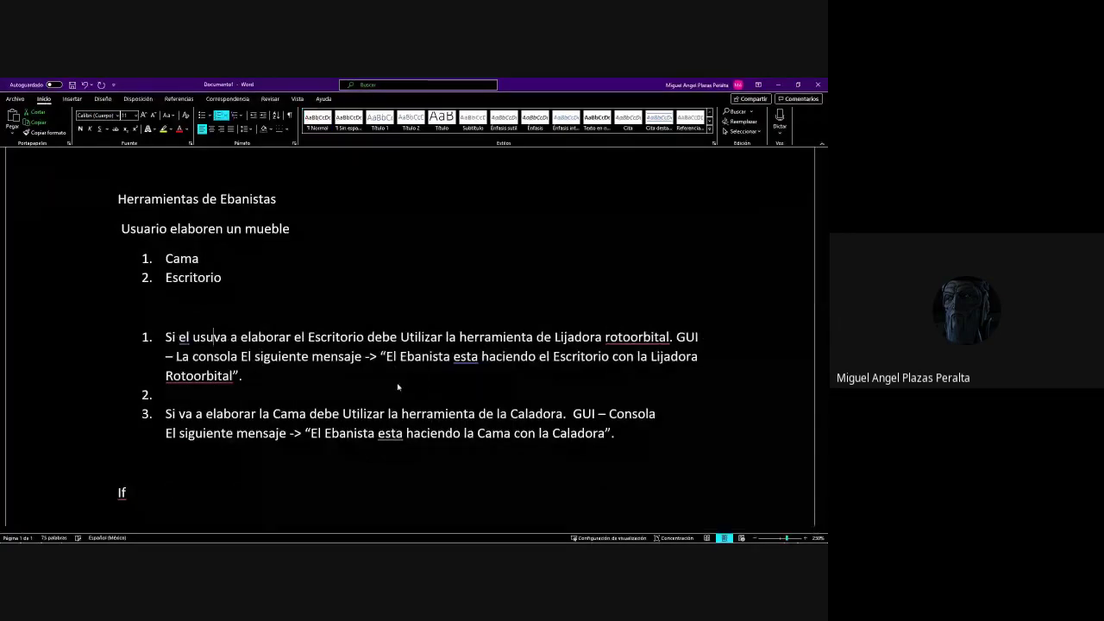
text( elige)
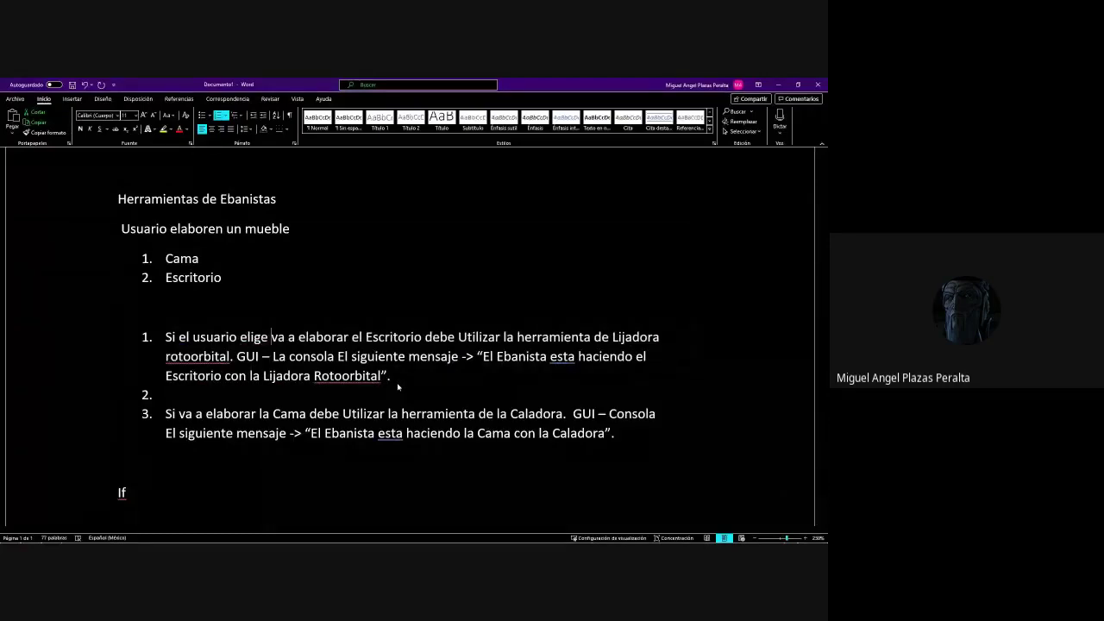
key(Delete)
key(Delete)
key(Delete)
key(Delete)
key(Delete)
key(Delete)
key(Delete)
key(Delete)
key(Delete)
key(Delete)
key(Delete)
key(Delete)
key(Delete)
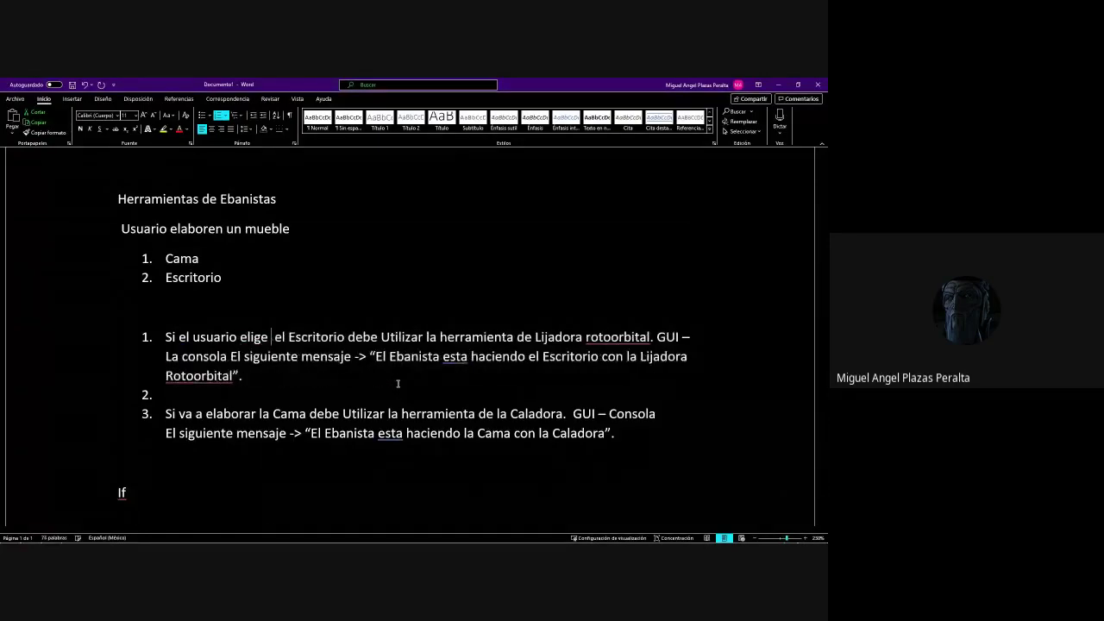
key(Delete)
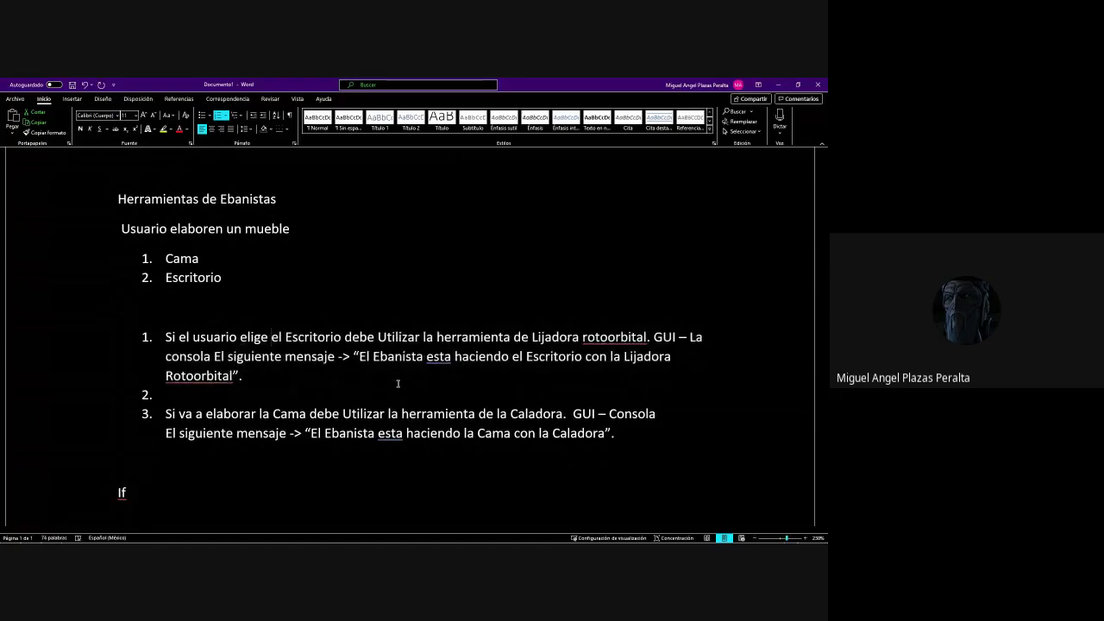
End the first rule's condition with a colon after "Escritorio" and move the rest of its text into an indented sub-item
click(344, 337)
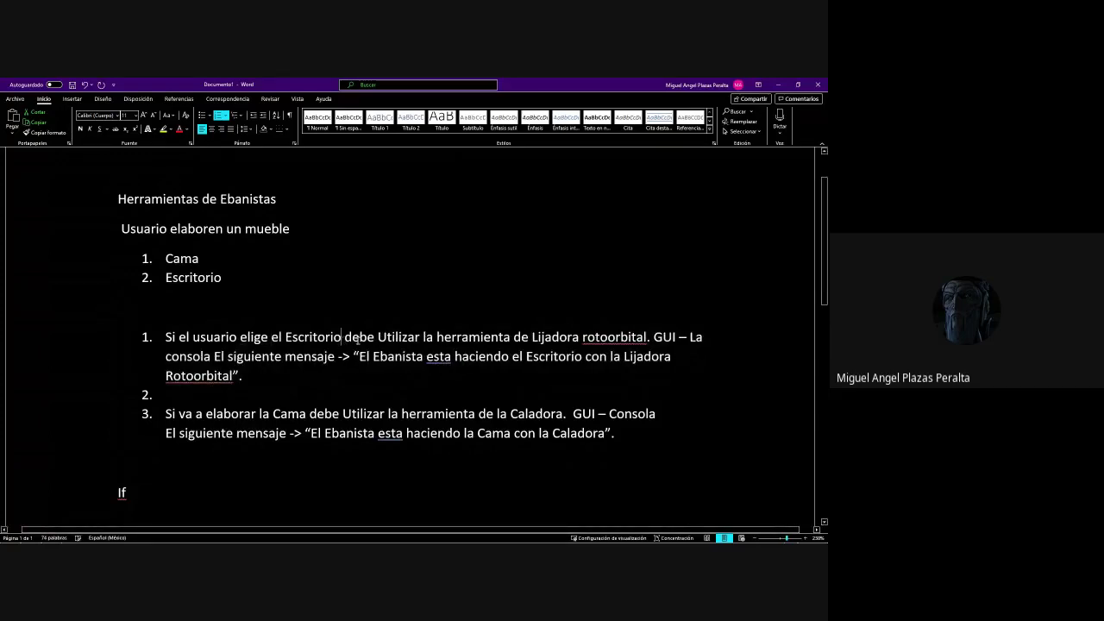
text(:)
key(Return)
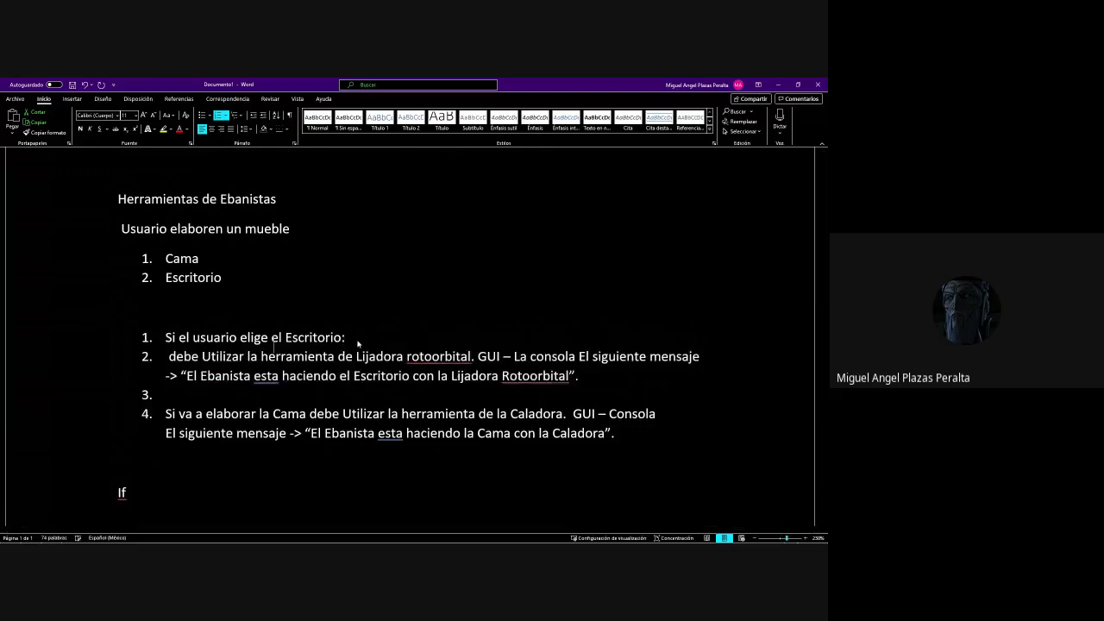
key(Tab)
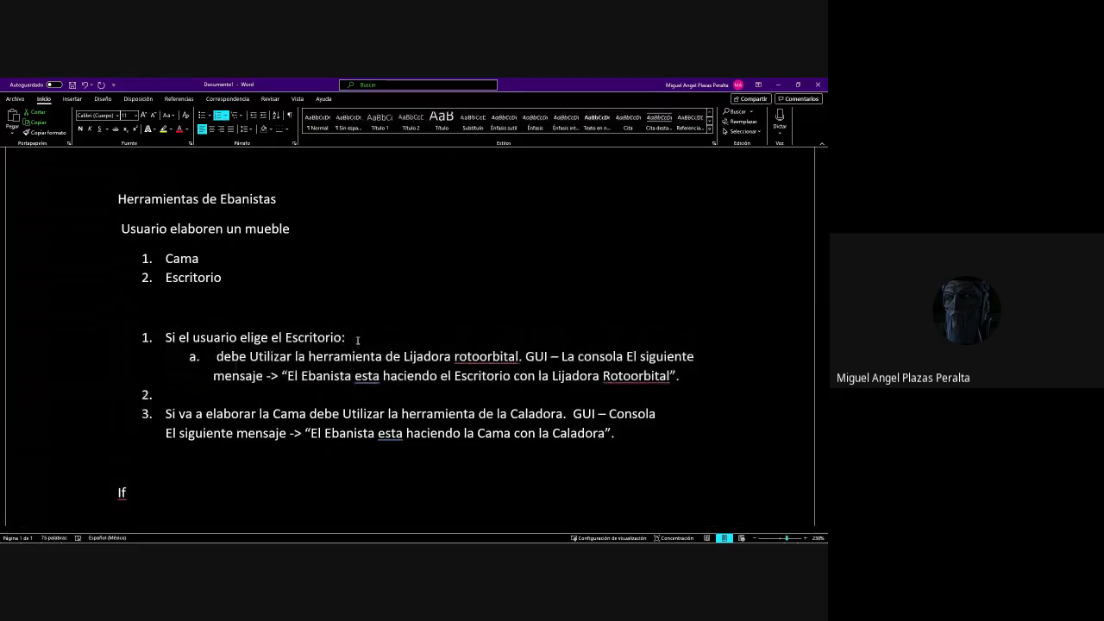
Start the Escritorio rule's sub-item with "EL ebanista debe interactuar usuario Mostrar un mensaje:" ahead of its existing text
text(EL ebanis )
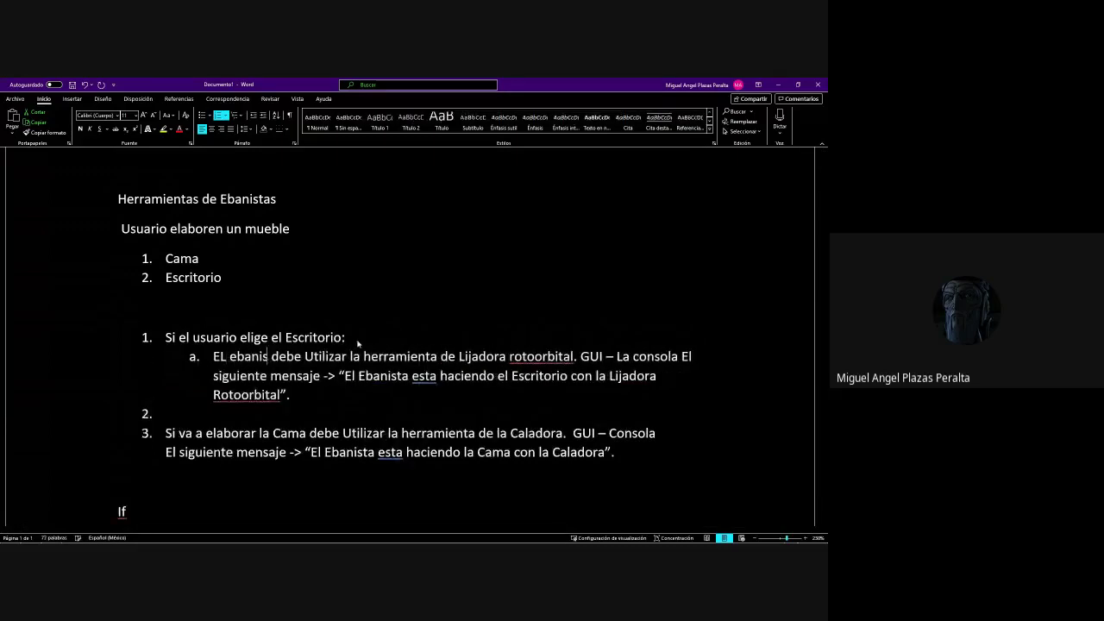
text(ta debe )
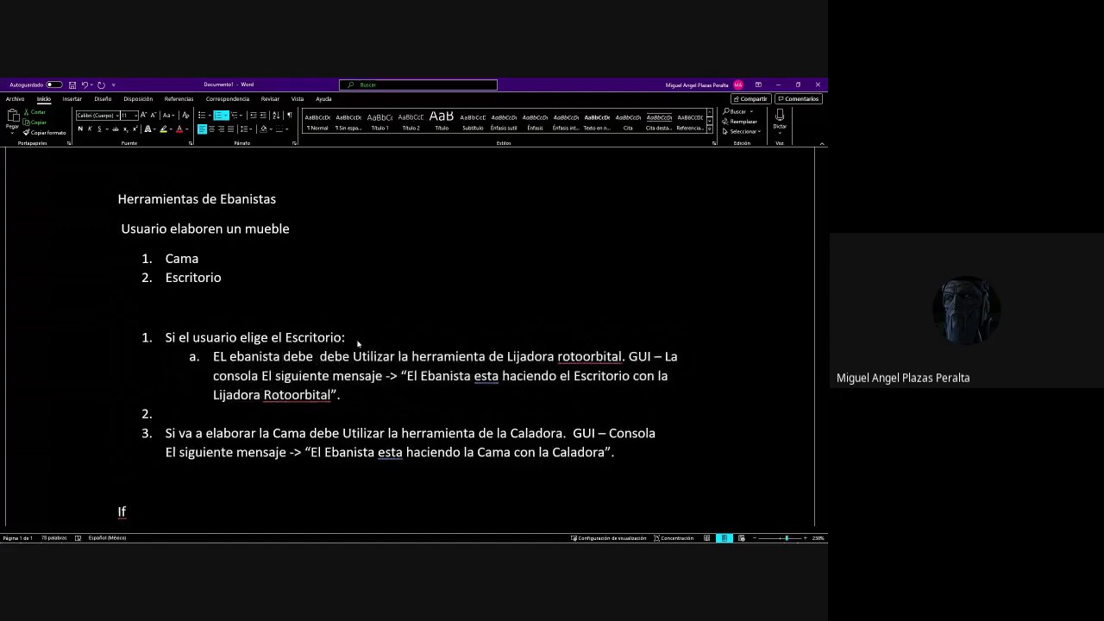
text(sacar)
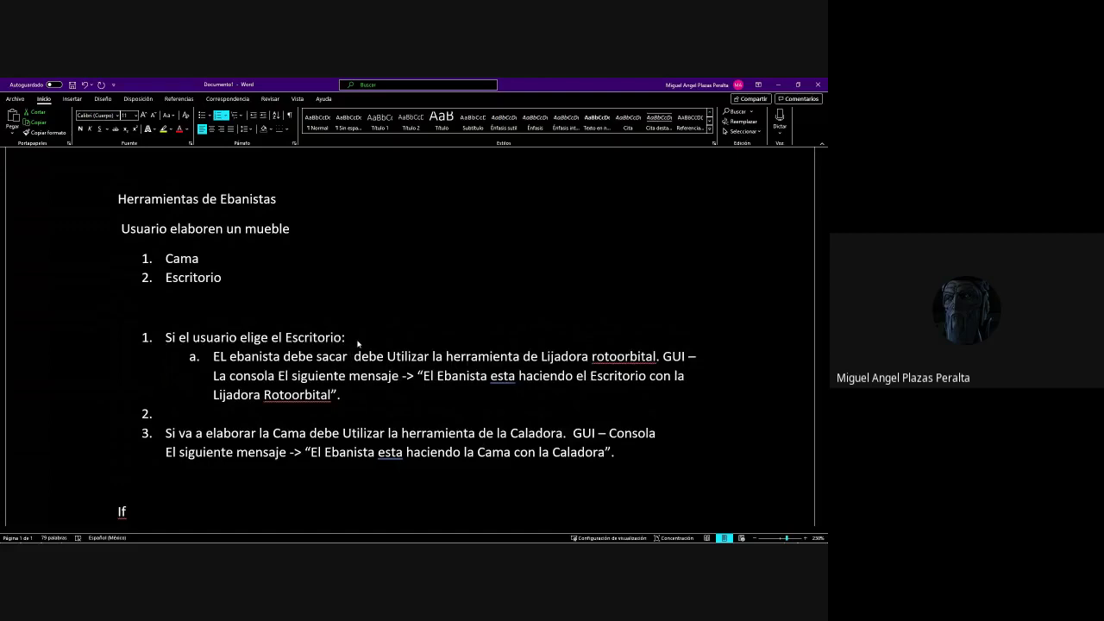
key(Delete)
key(BackSpace)
key(BackSpace)
key(BackSpace)
key(BackSpace)
key(BackSpace)
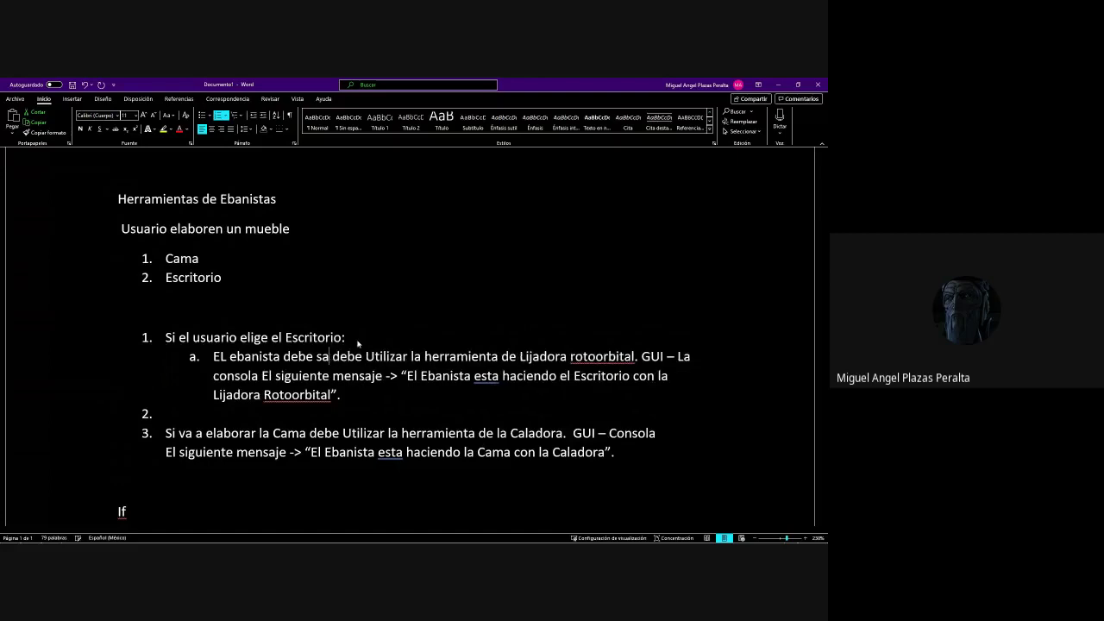
text(int)
text(eractuar us)
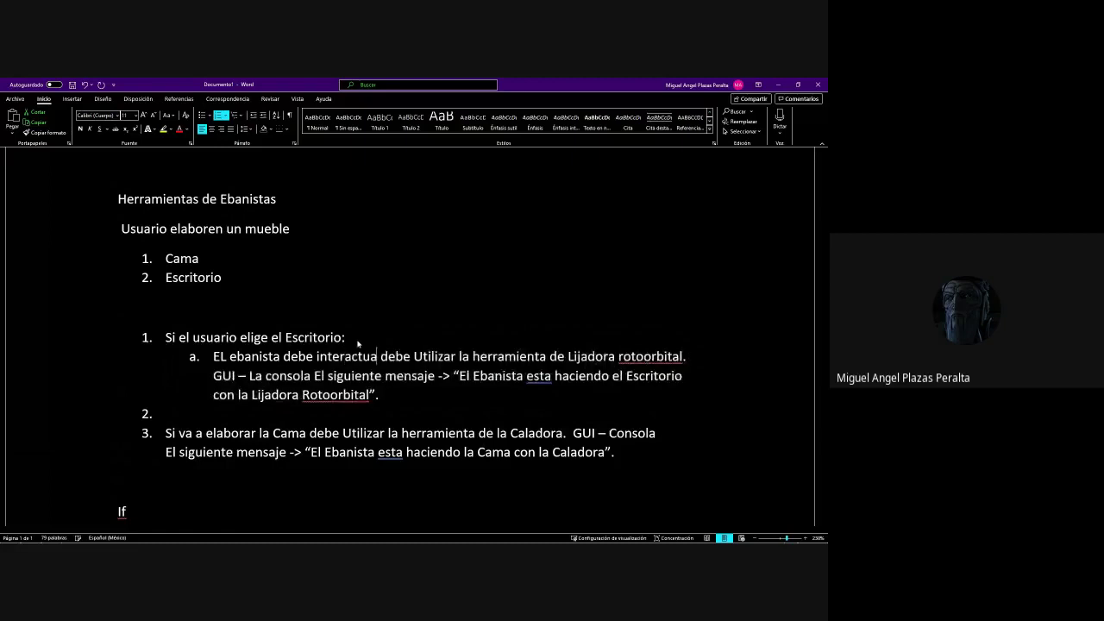
text(uario )
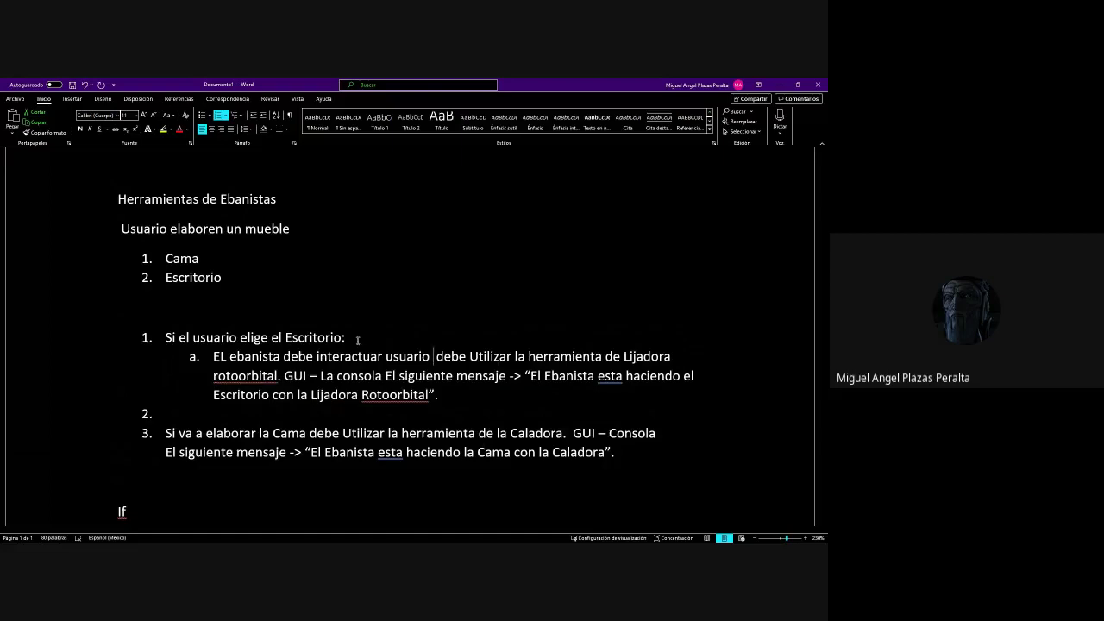
text(Mostrar un men )
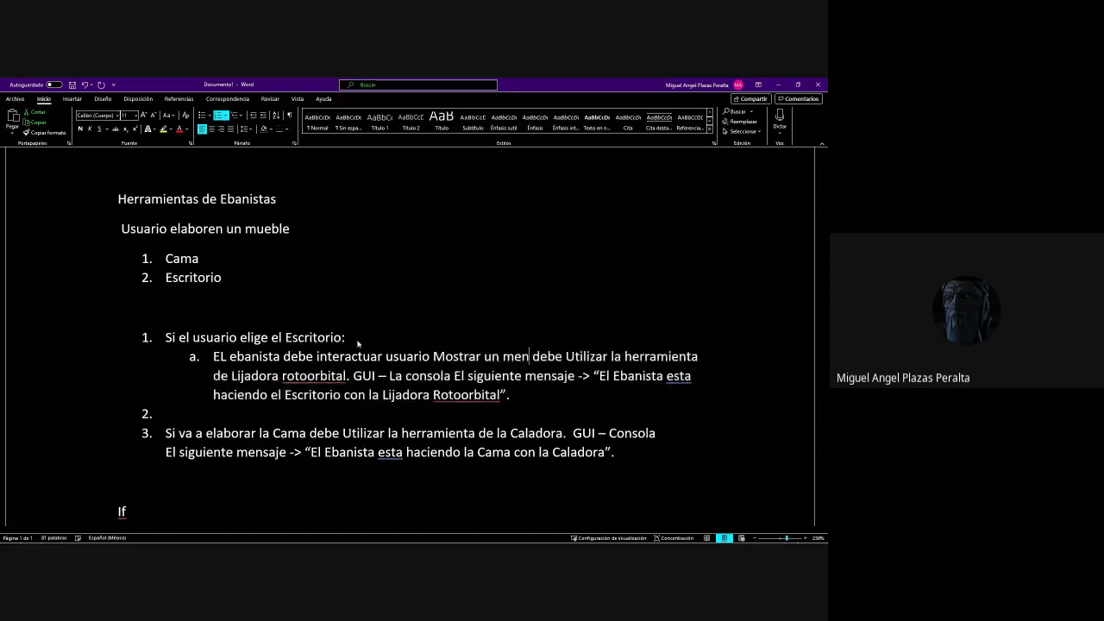
text(saje )
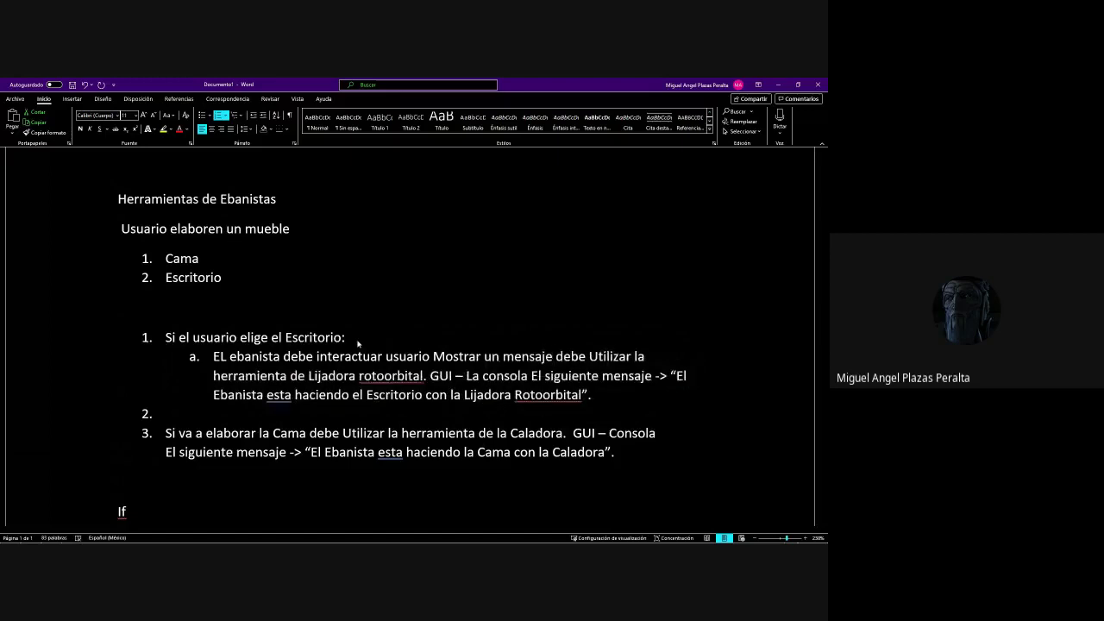
text(:)
Split the remaining text into a third-level item and replace everything before the arrow with "Mensaje"
key(Return)
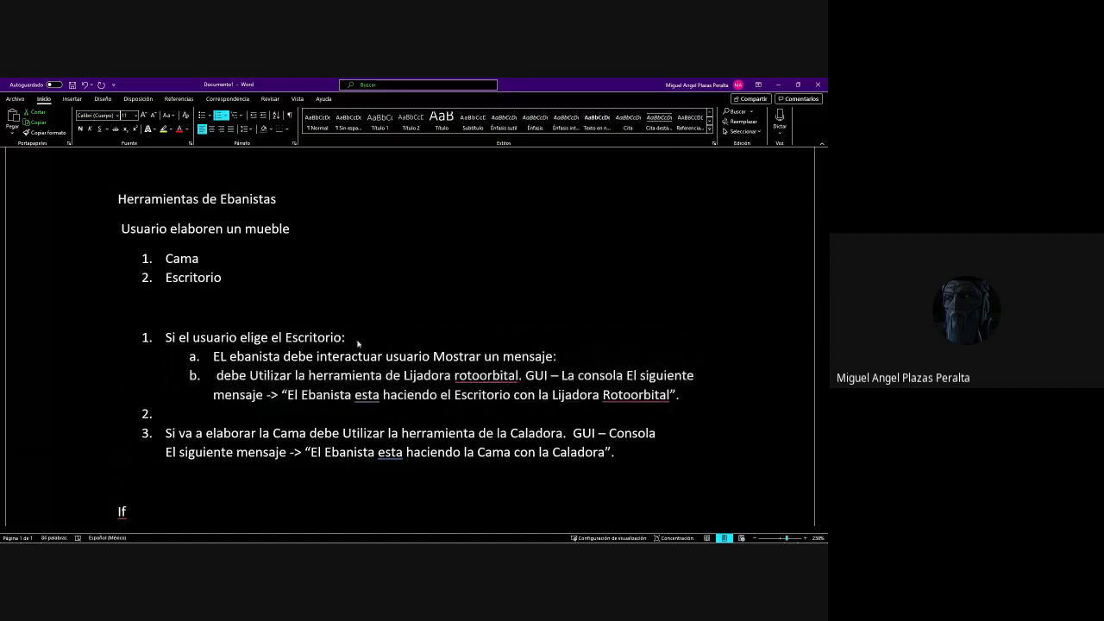
key(Tab)
key(Delete)
key(Delete)
key(Delete)
key(Delete)
key(Delete)
key(Delete)
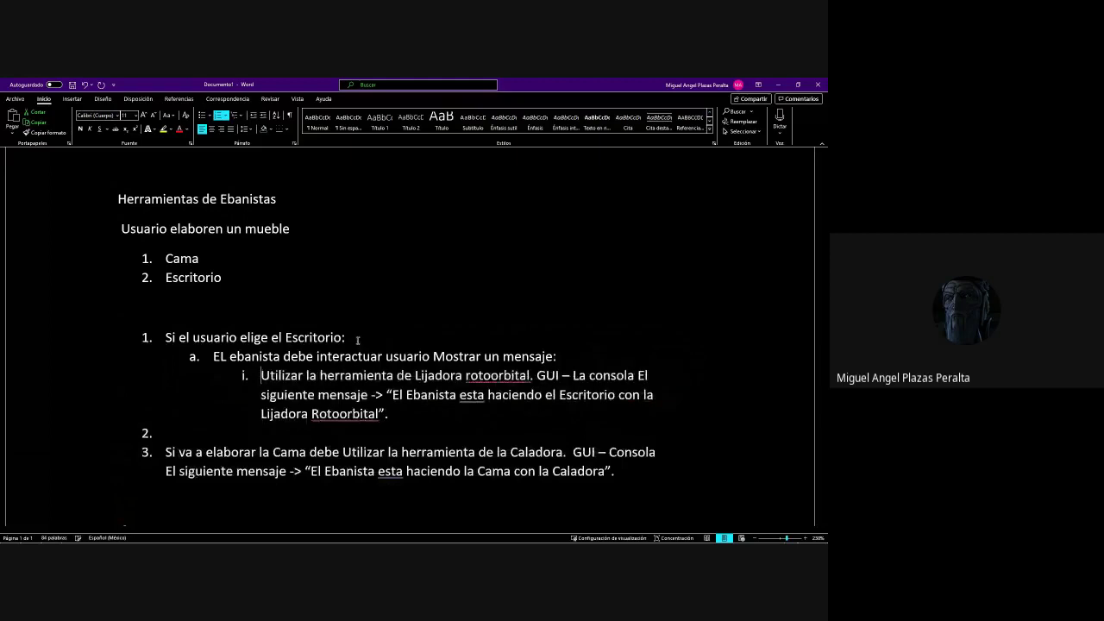
key(Delete)
key(Delete)
key(Delete)
key(Delete)
key(Delete)
key(Delete)
key(Delete)
key(Delete)
key(Delete)
key(Delete)
key(Delete)
key(Delete)
key(Delete)
key(Delete)
key(Delete)
key(Delete)
key(Delete)
key(Delete)
key(Delete)
key(Delete)
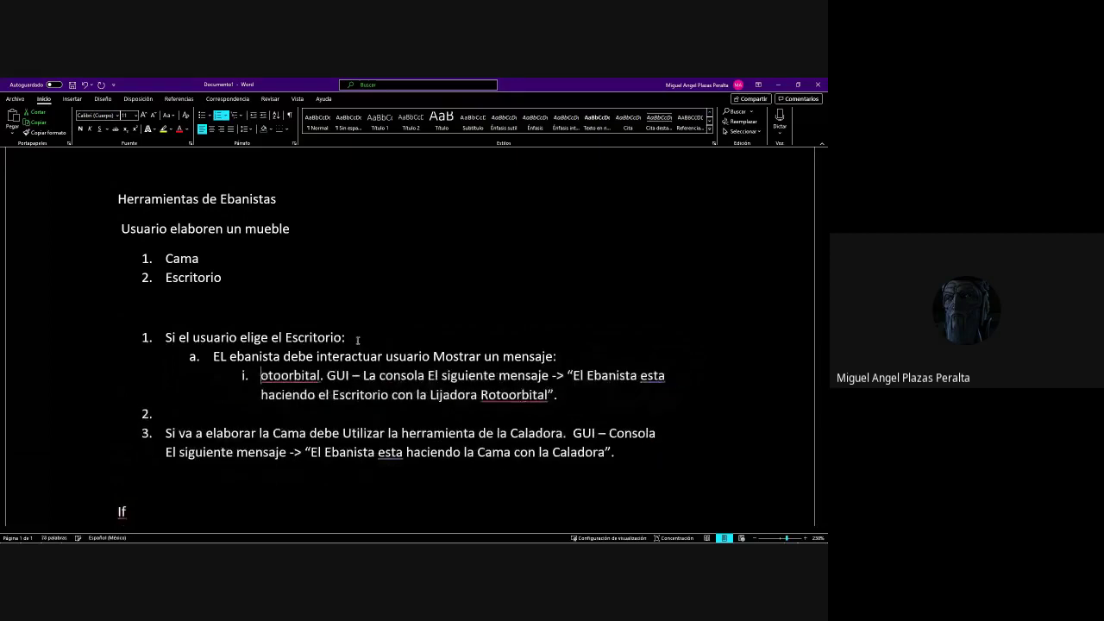
key(Delete)
key(Delete)
key(Delete)
key(Delete)
key(Delete)
key(Delete)
key(Delete)
key(Delete)
key(Delete)
key(Delete)
key(Delete)
key(Delete)
key(Delete)
key(Delete)
key(Delete)
key(Delete)
key(Delete)
key(Delete)
key(Delete)
key(Delete)
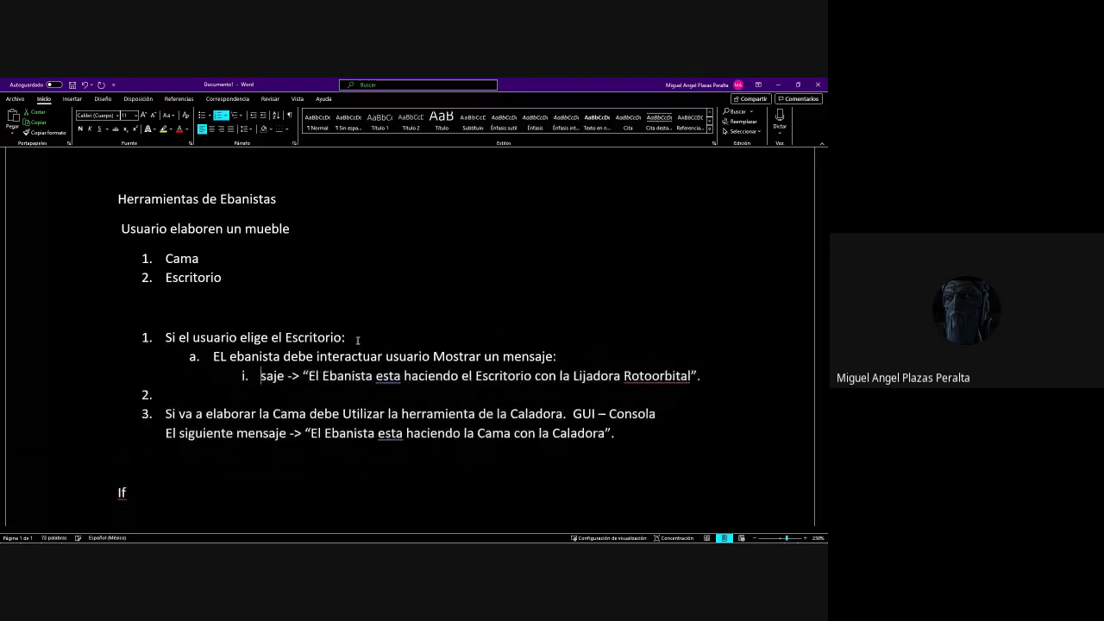
key(Delete)
key(Delete)
text(Mensa)
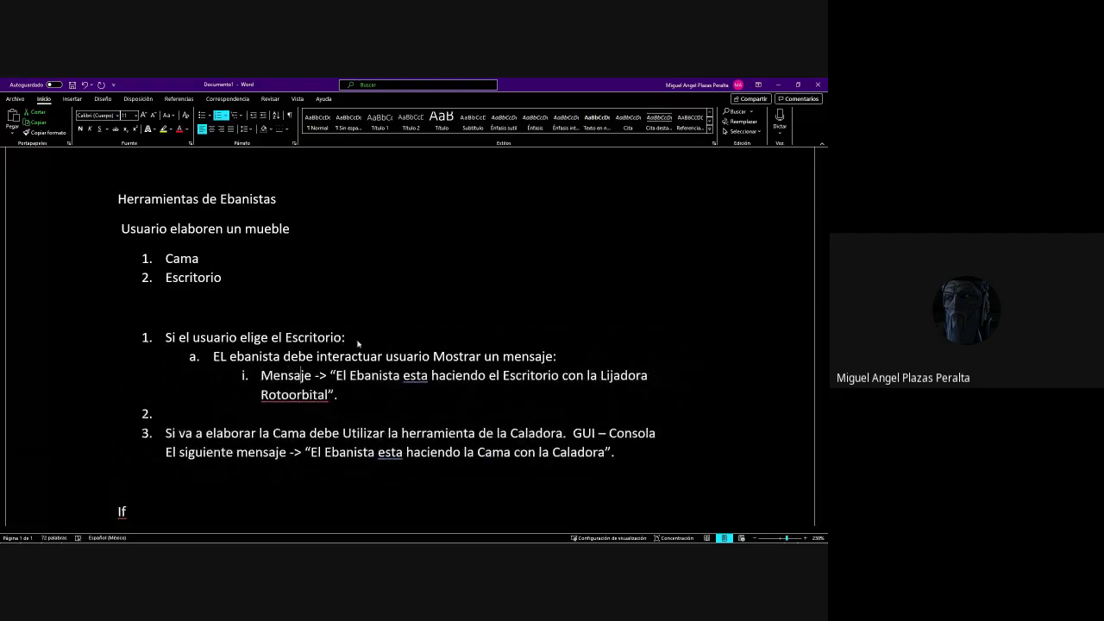
Add a third-level item "Usuario escoger la opción:" after the Lijadora Rotoorbital message, with a numbered sublevel beneath it
click(359, 395)
key(Return)
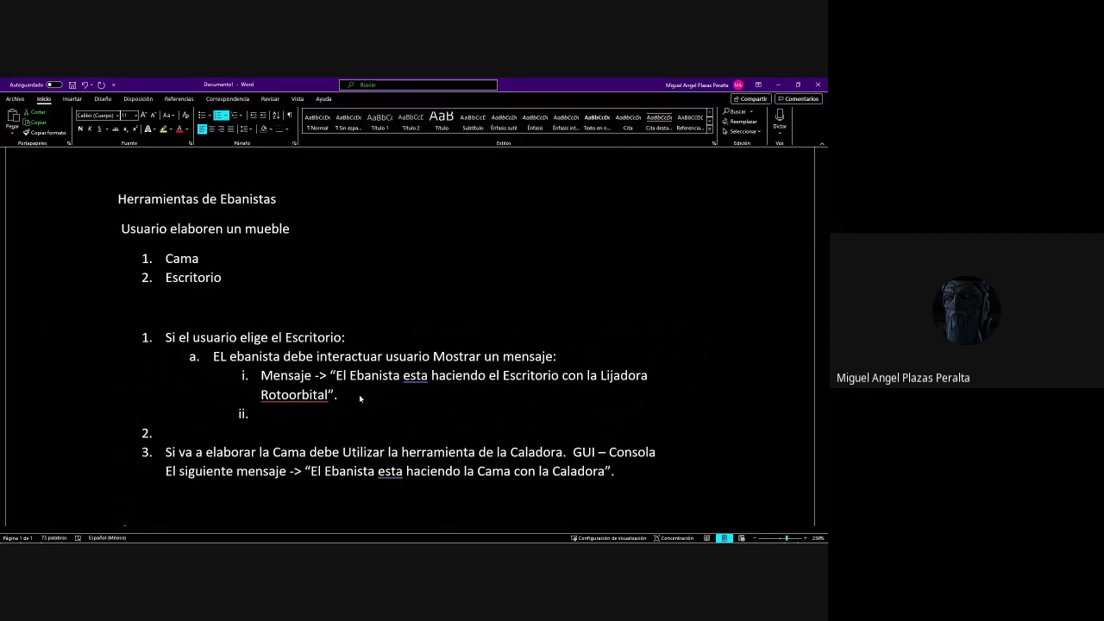
text(Usuario escoger l)
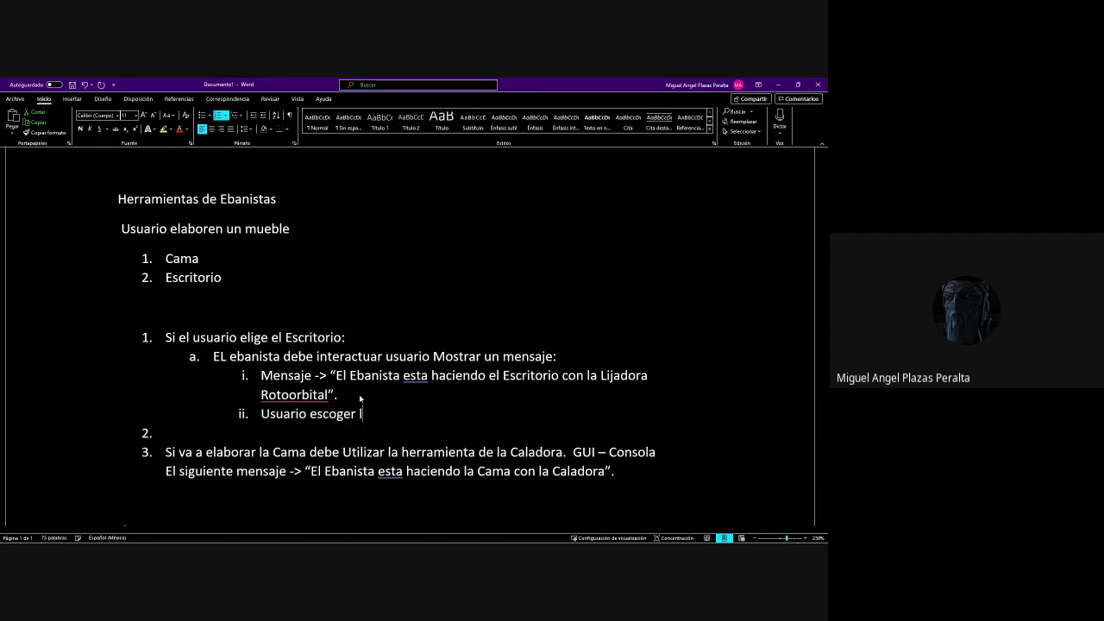
text(a opción)
key(Return)
key(Tab)
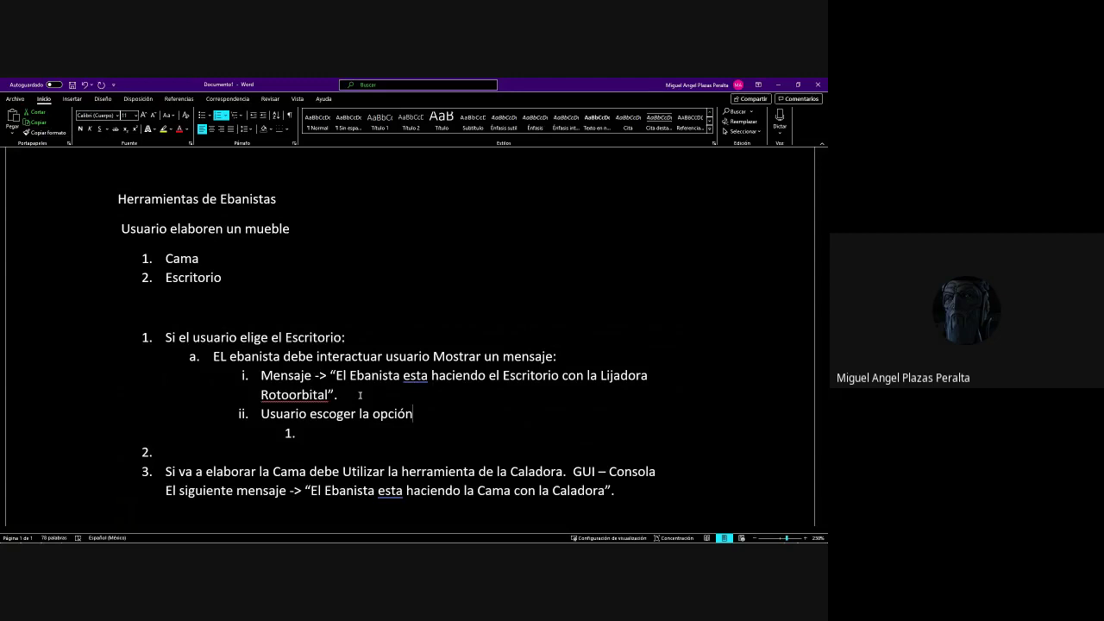
text(:)
List "Pintado" and "Lacada" as the two numbered options the user can choose
text(Li)
key(BackSpace)
key(BackSpace)
text(Pintado)
key(Return)
text(Lac)
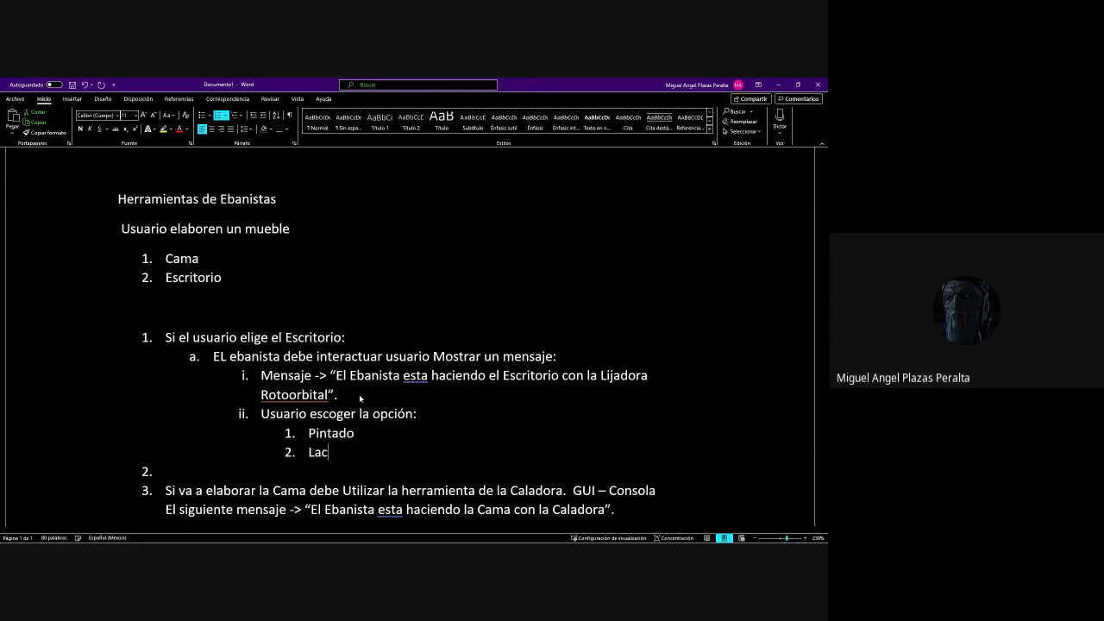
text(ada)
click(348, 506)
key(Down)
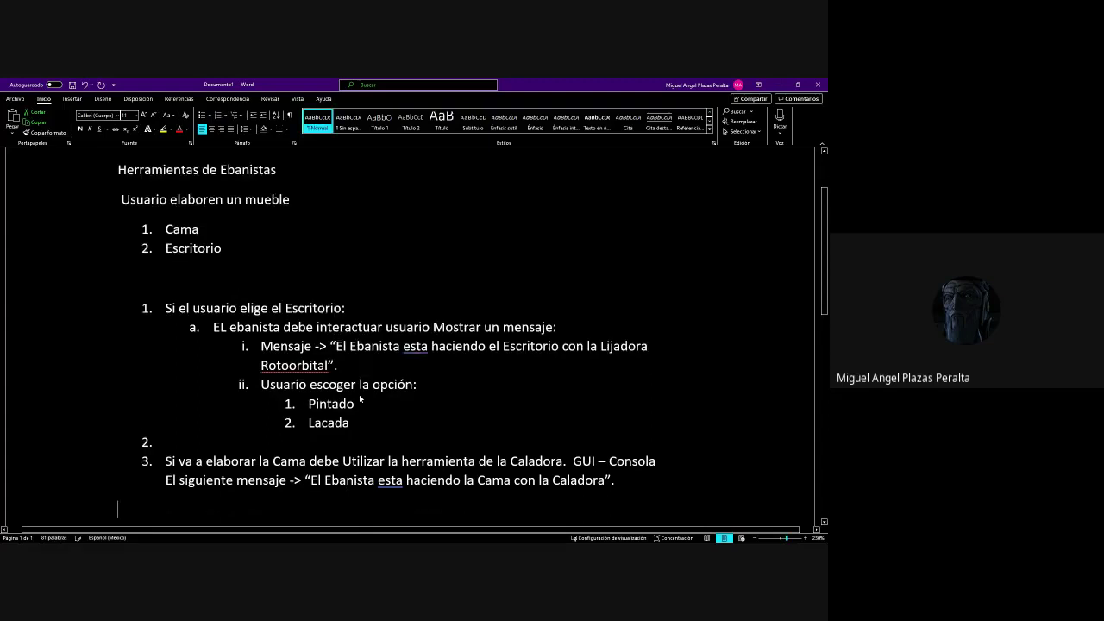
text(If)
key(Return)
key(Return)
key(Return)
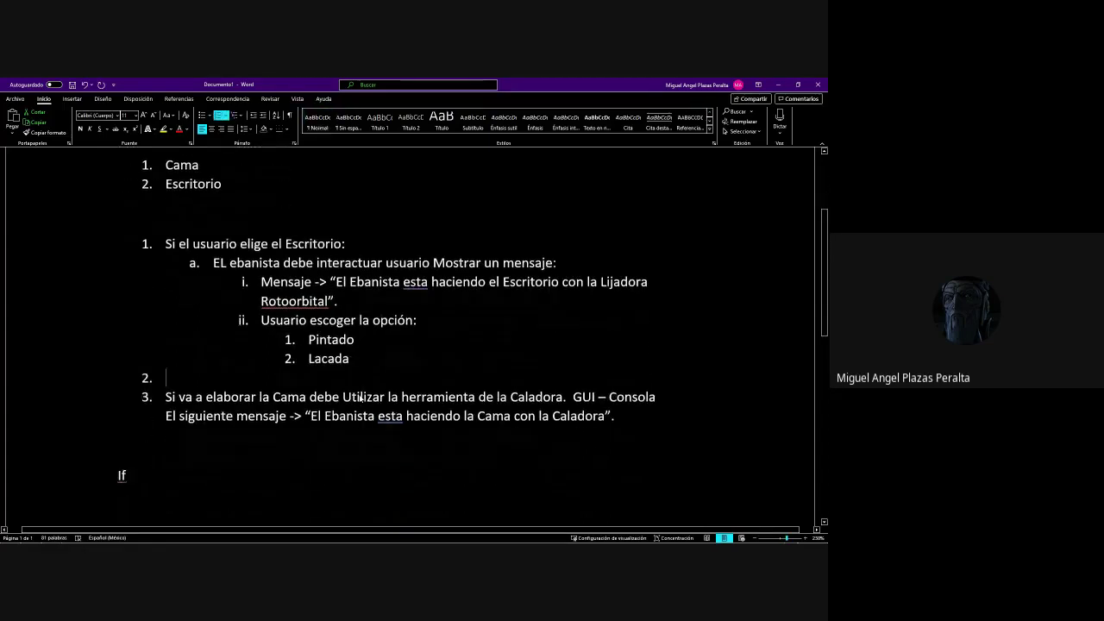
text(While)
key(Return)
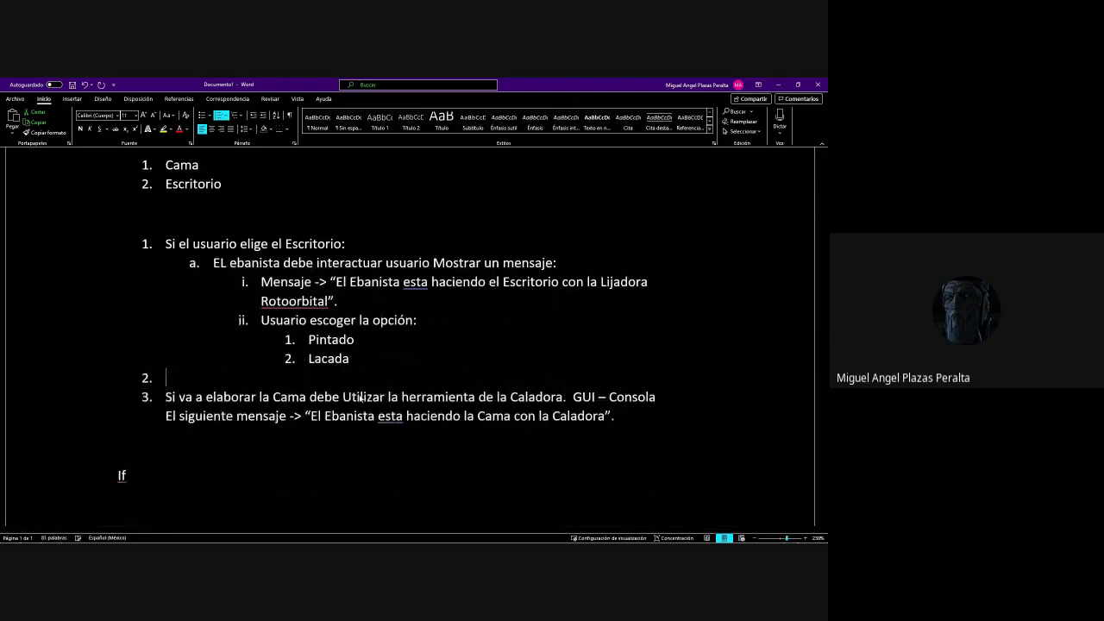
Fill the empty second rule with "Si el usuario elige la Cama:"
key(Up)
text(Si el usuario elige )
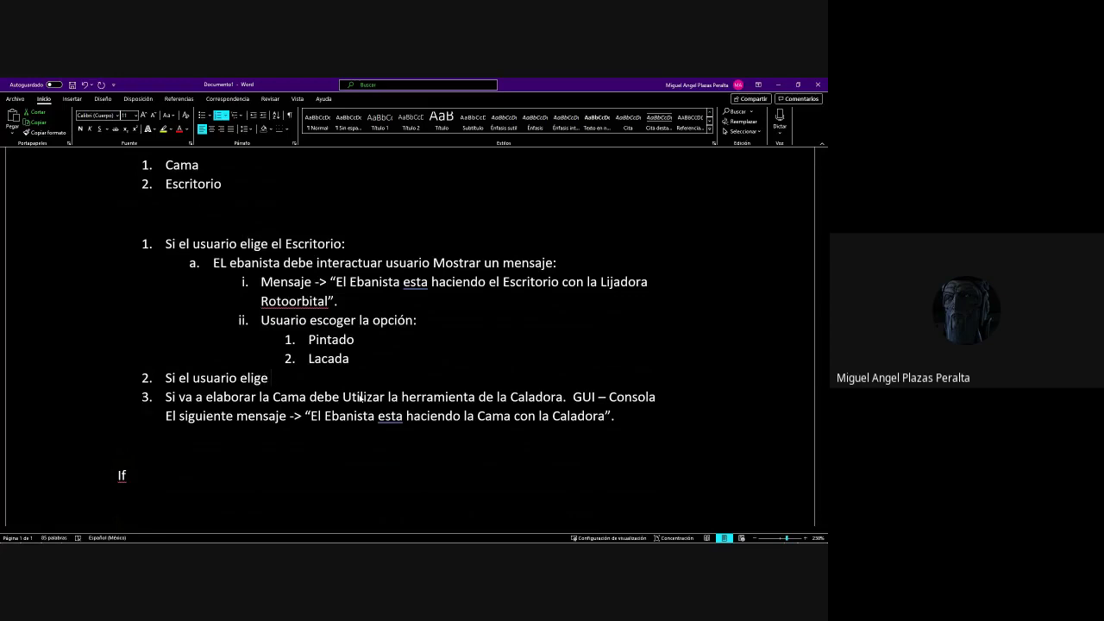
text(la Cama:)
Add the sub-item "EL ebanista debe interactuar con el usuario" under the Cama rule and insert "con el" before "usuario" in the Escritorio sub-item
key(Return)
key(Tab)
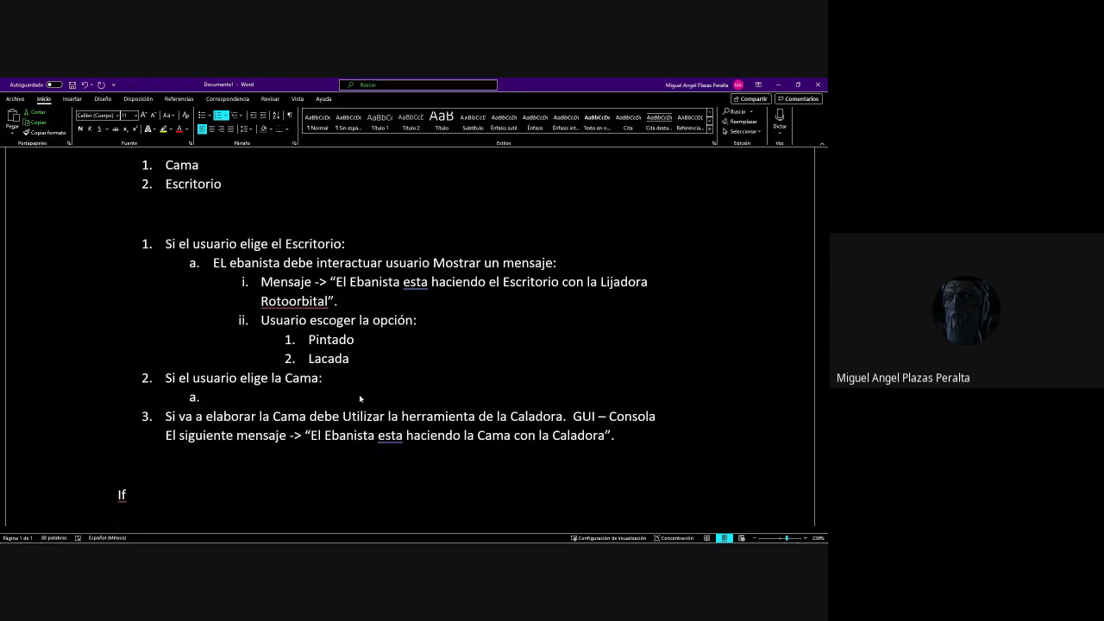
text(EL ebanista debe in)
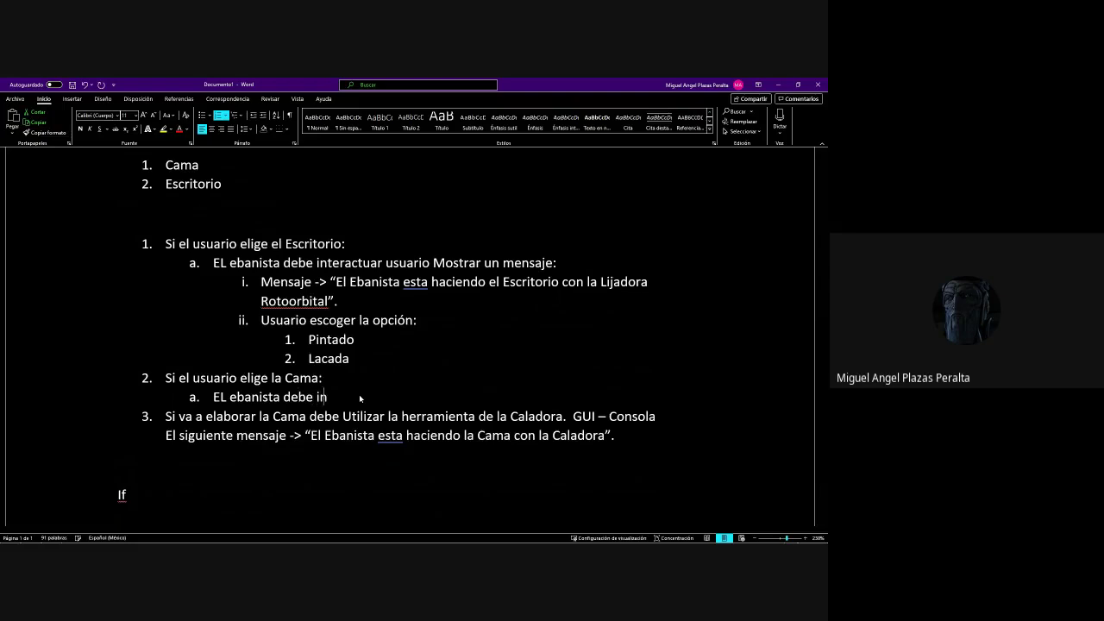
text(teractuar con el u)
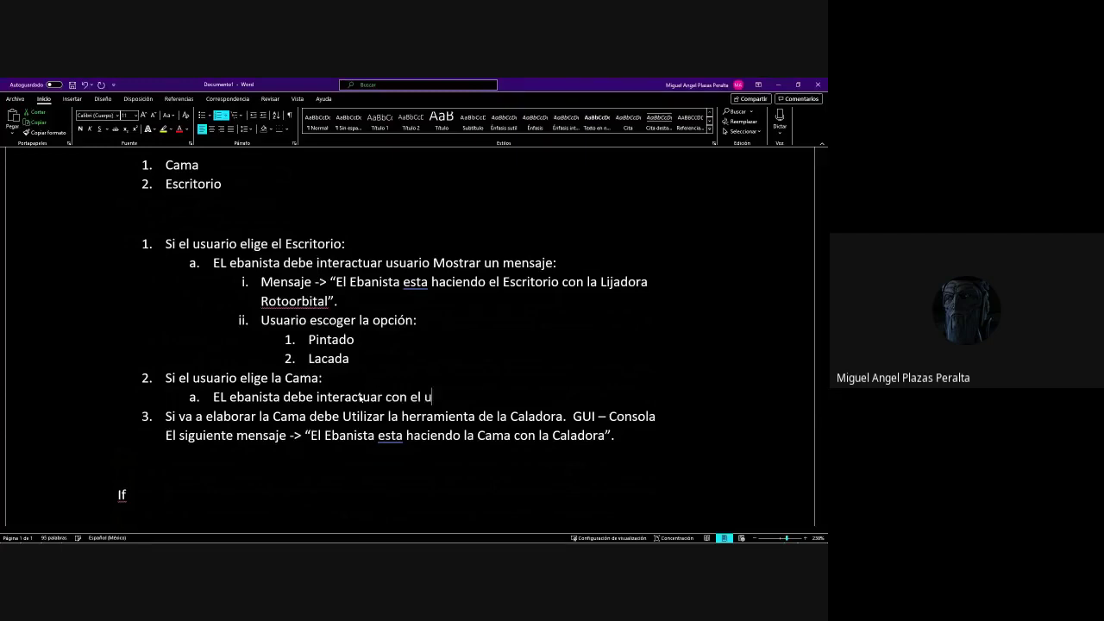
text(suario)
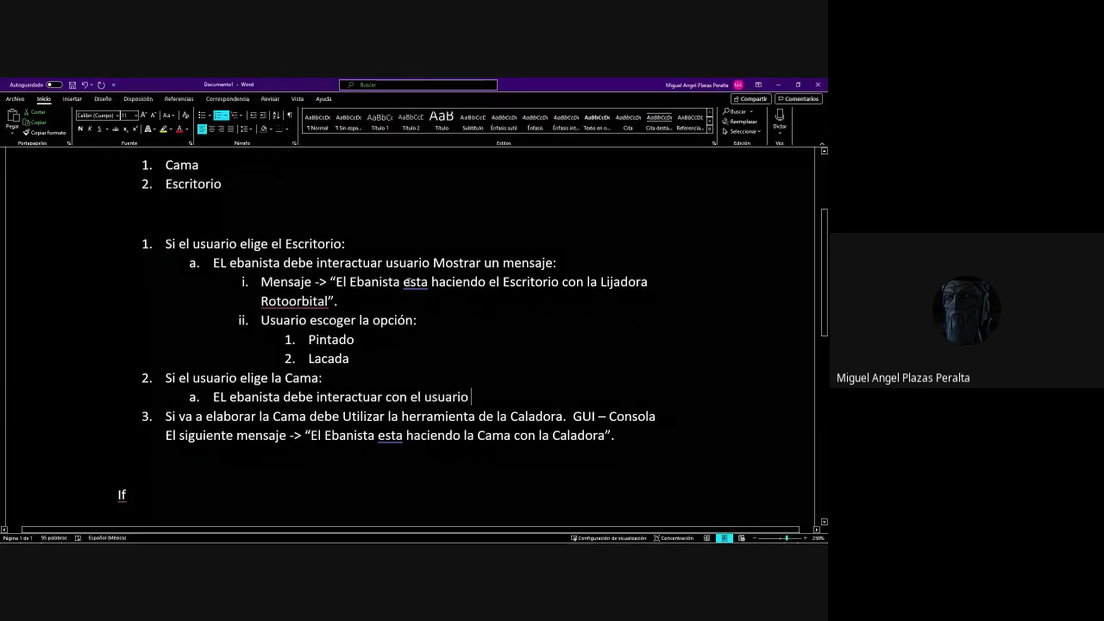
text(con el)
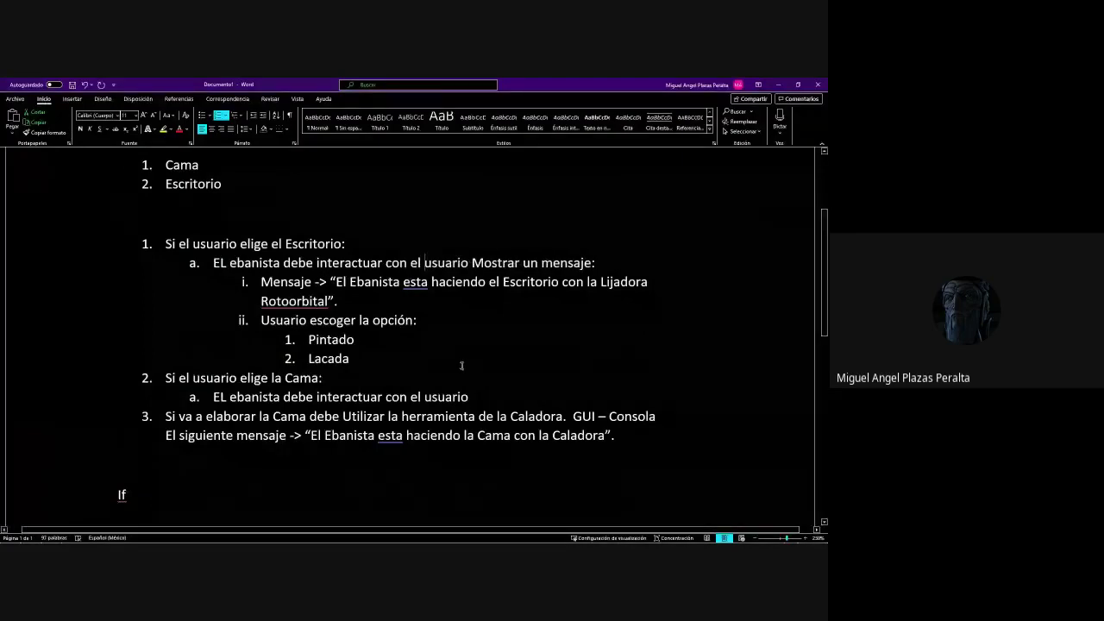
Complete the Cama sub-item with "y mostrar el siguiente mensaje:" and start a third-level item beneath it
click(551, 400)
text(y ostrar el)
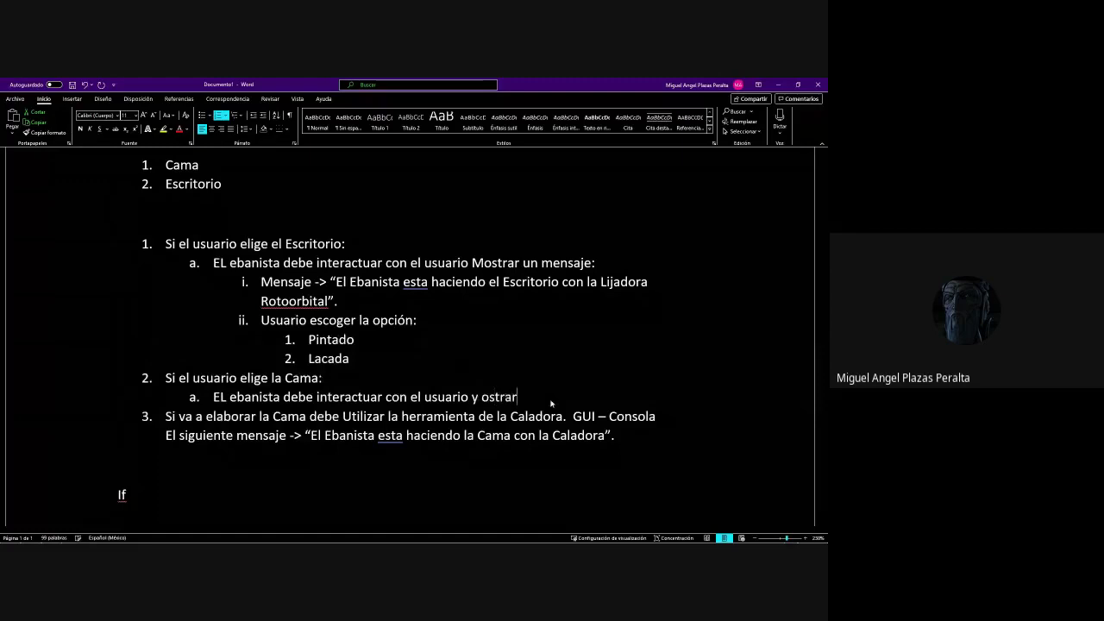
key(BackSpace)
key(BackSpace)
key(BackSpace)
key(BackSpace)
key(BackSpace)
key(BackSpace)
key(BackSpace)
key(BackSpace)
key(BackSpace)
text(os)
key(BackSpace)
key(BackSpace)
text(mostrar el siguiente )
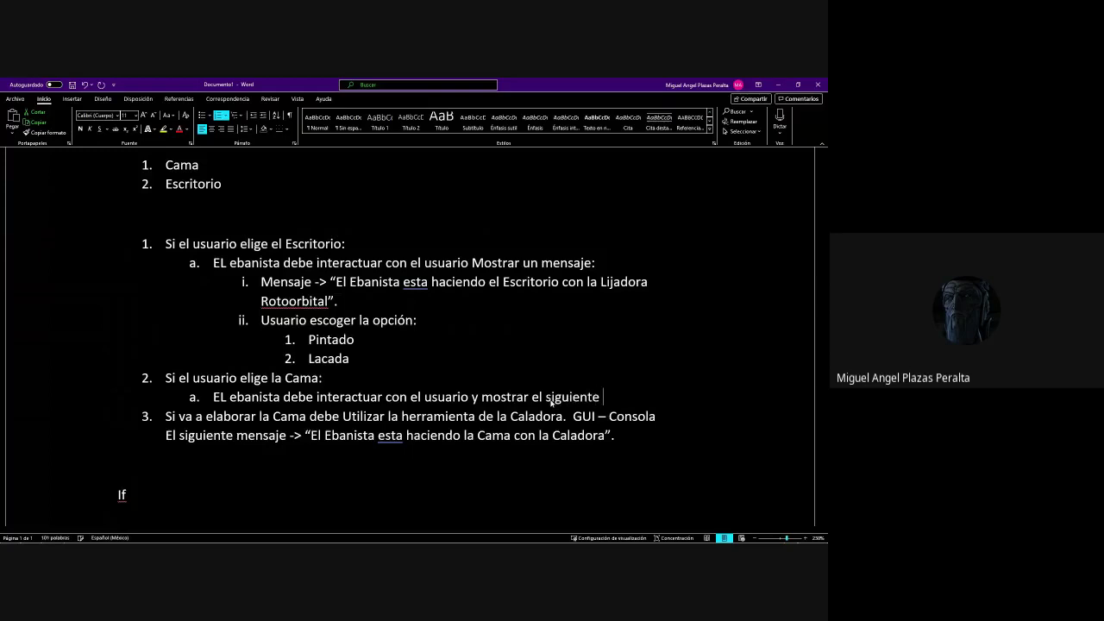
text(mensaje:)
key(Return)
key(Tab)
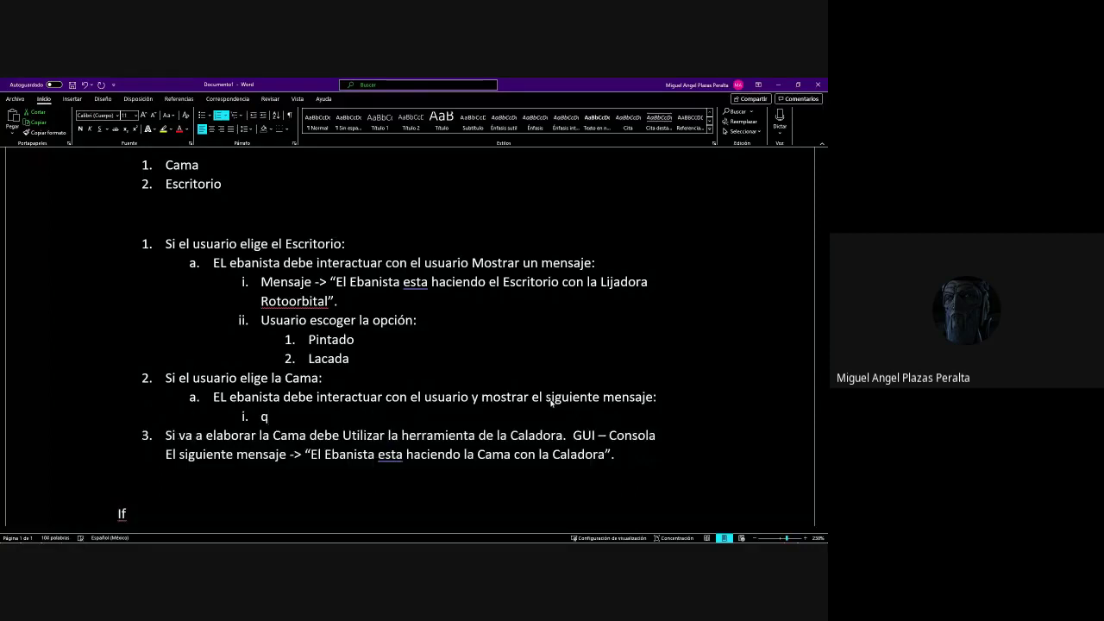
Replace everything before the quoted Caladora message in the third rule with "Mensaje ->"
text(Mensaje ->)
key(Delete)
key(Delete)
key(Delete)
key(Delete)
key(Delete)
key(Delete)
key(Delete)
key(Delete)
key(Delete)
key(Delete)
key(Delete)
key(Delete)
key(Delete)
key(Delete)
key(Delete)
key(Delete)
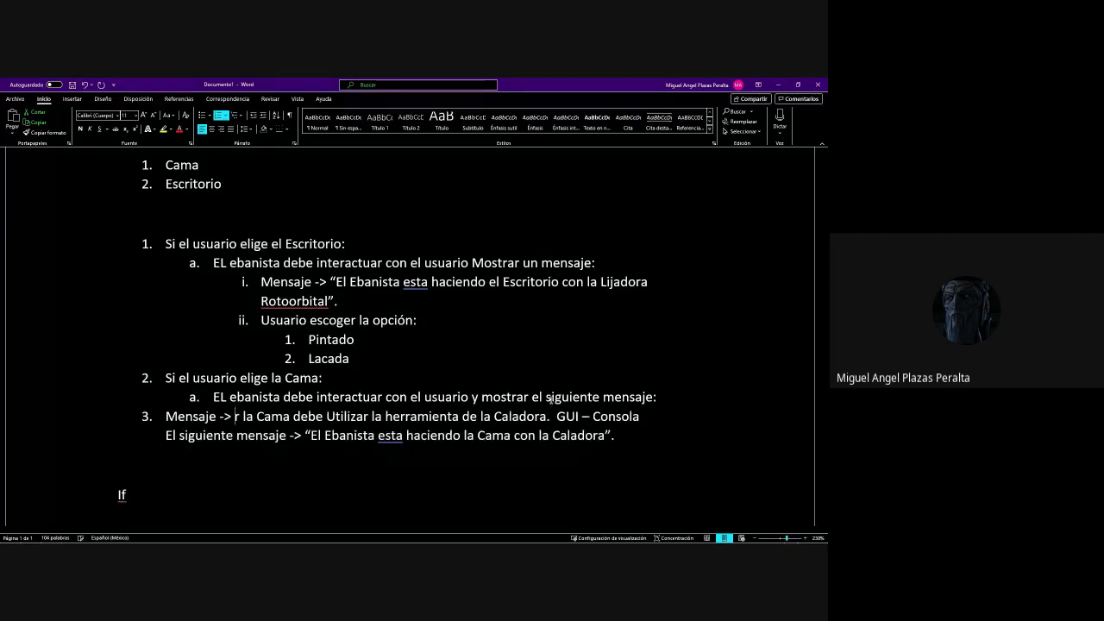
key(Delete)
key(Delete)
key(Delete)
key(Delete)
key(Delete)
key(Delete)
key(Delete)
key(Delete)
key(Delete)
key(Delete)
key(Delete)
key(Delete)
key(Delete)
key(Delete)
key(Delete)
key(Delete)
key(Delete)
key(Delete)
key(Delete)
key(Delete)
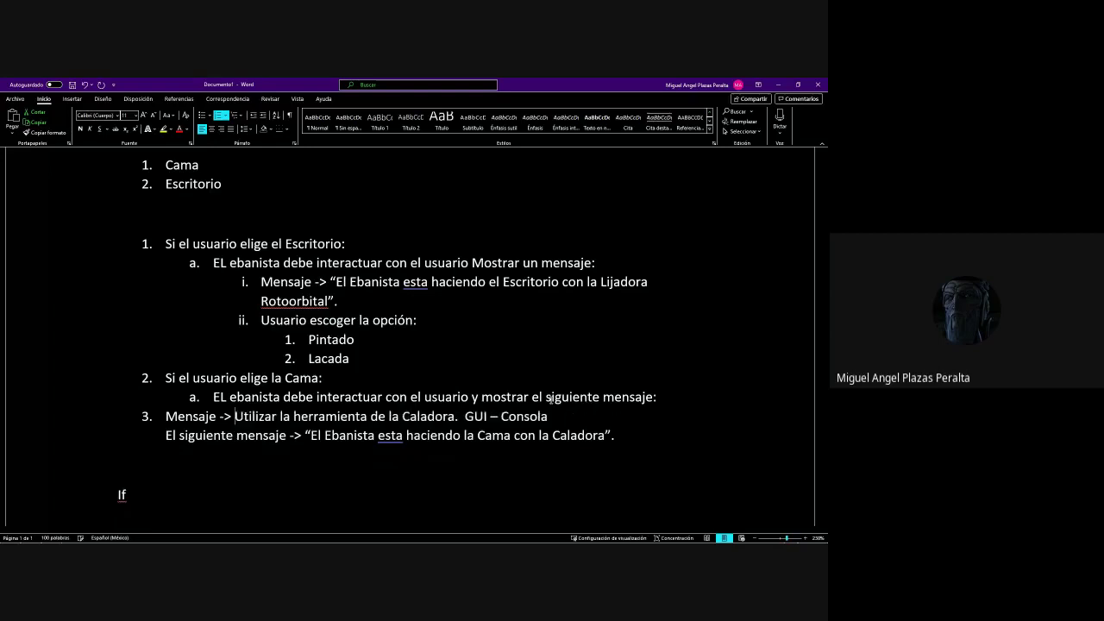
key(Delete)
key(Delete)
key(Delete)
key(Delete)
key(Delete)
key(Delete)
key(Delete)
key(Delete)
key(Delete)
key(Delete)
key(Delete)
key(Delete)
key(Delete)
key(Delete)
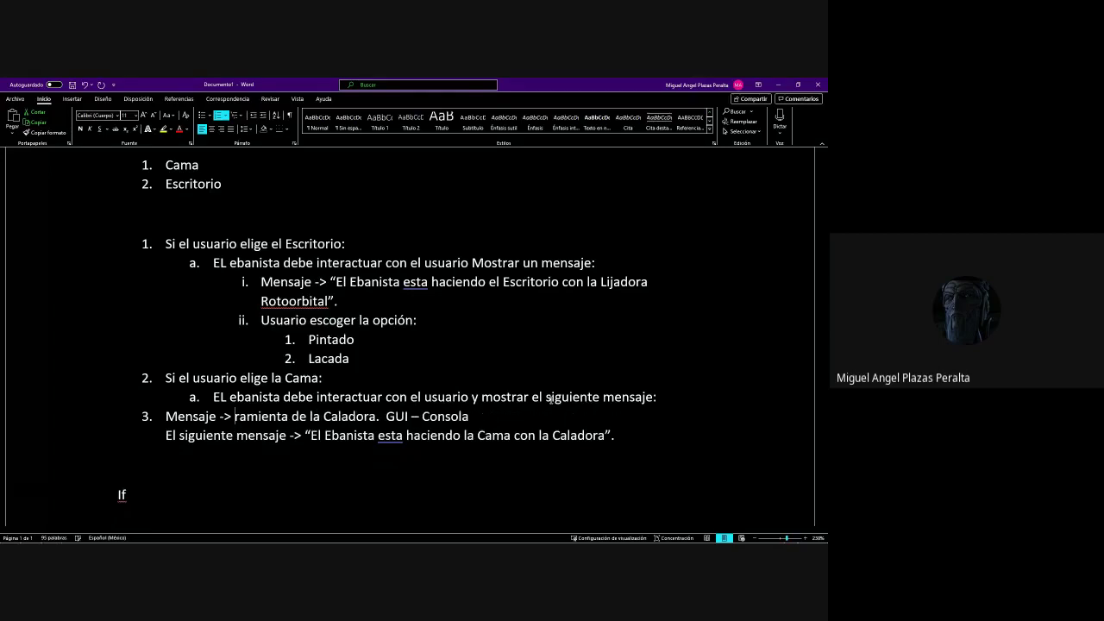
key(Delete)
key(Delete)
key(Delete)
key(Delete)
key(Delete)
key(Delete)
key(Delete)
key(Delete)
key(Delete)
key(Delete)
key(Delete)
key(Delete)
key(Delete)
key(Delete)
key(Delete)
key(Delete)
key(Delete)
key(Delete)
key(Delete)
key(Delete)
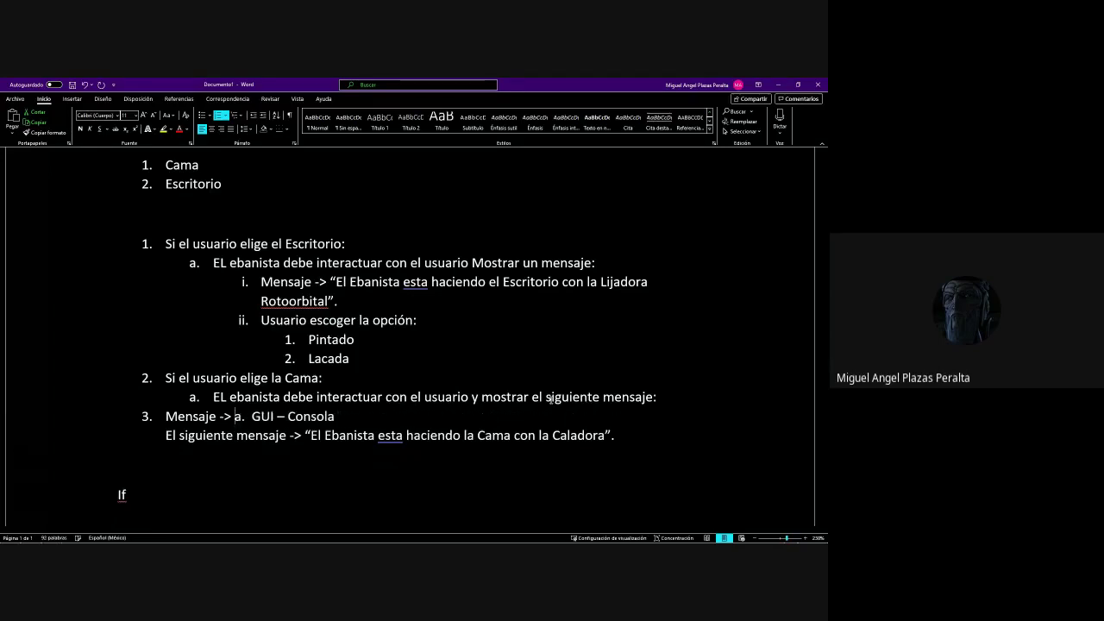
key(Delete)
key(Delete)
key(Delete)
key(Delete)
key(Delete)
key(Delete)
key(Delete)
key(Delete)
key(Delete)
key(Delete)
key(Delete)
key(Delete)
key(Delete)
key(Delete)
key(Delete)
key(Delete)
key(Delete)
key(Delete)
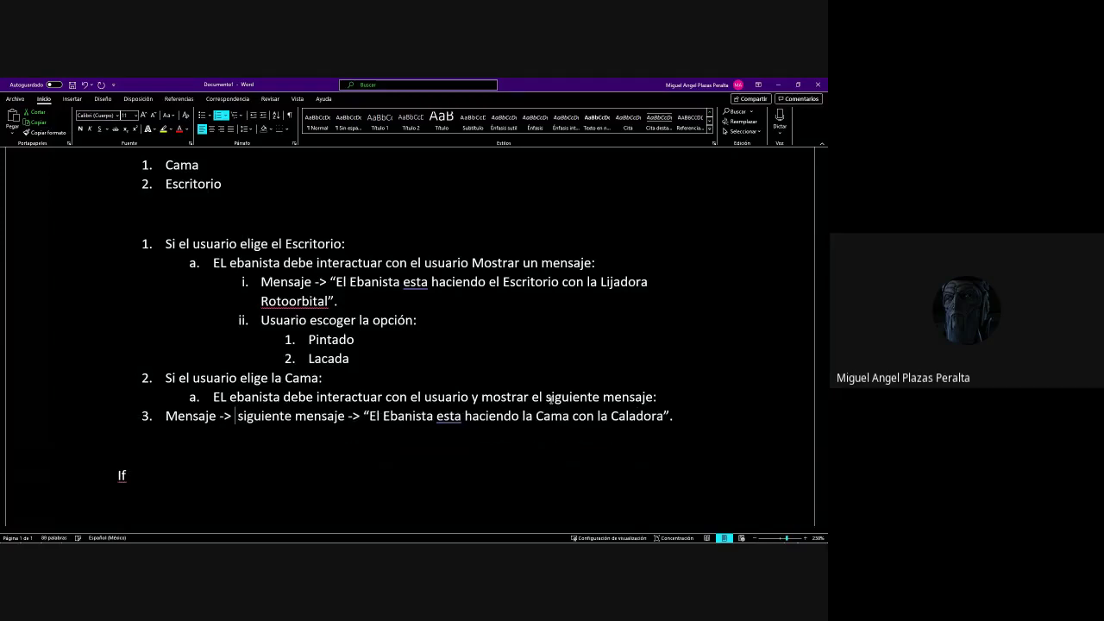
key(Delete)
key(Delete)
key(Delete)
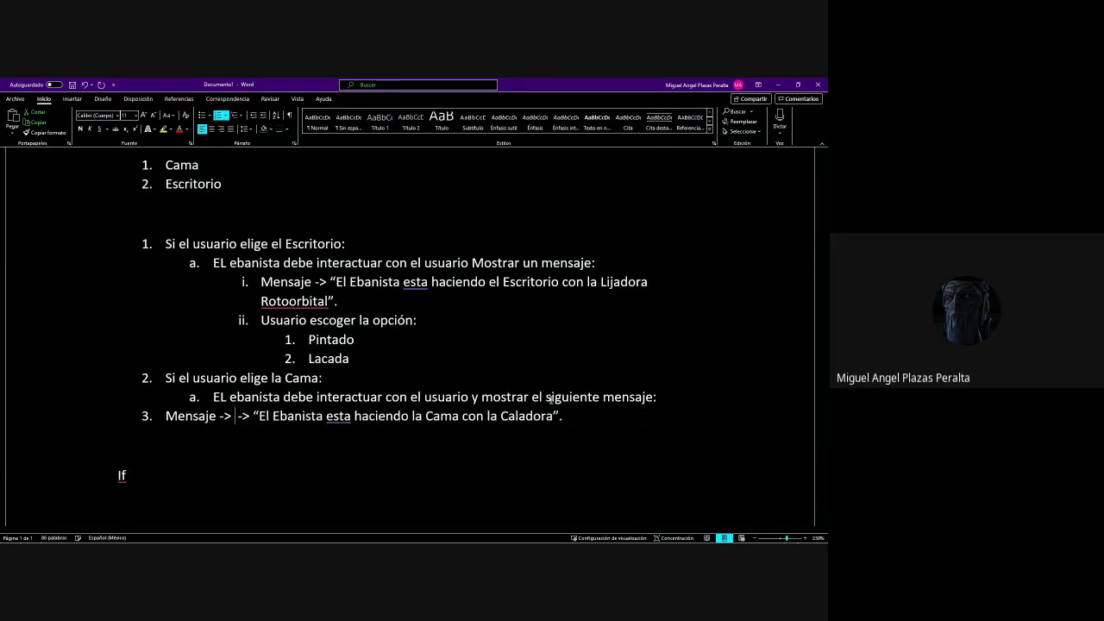
key(Delete)
key(Delete)
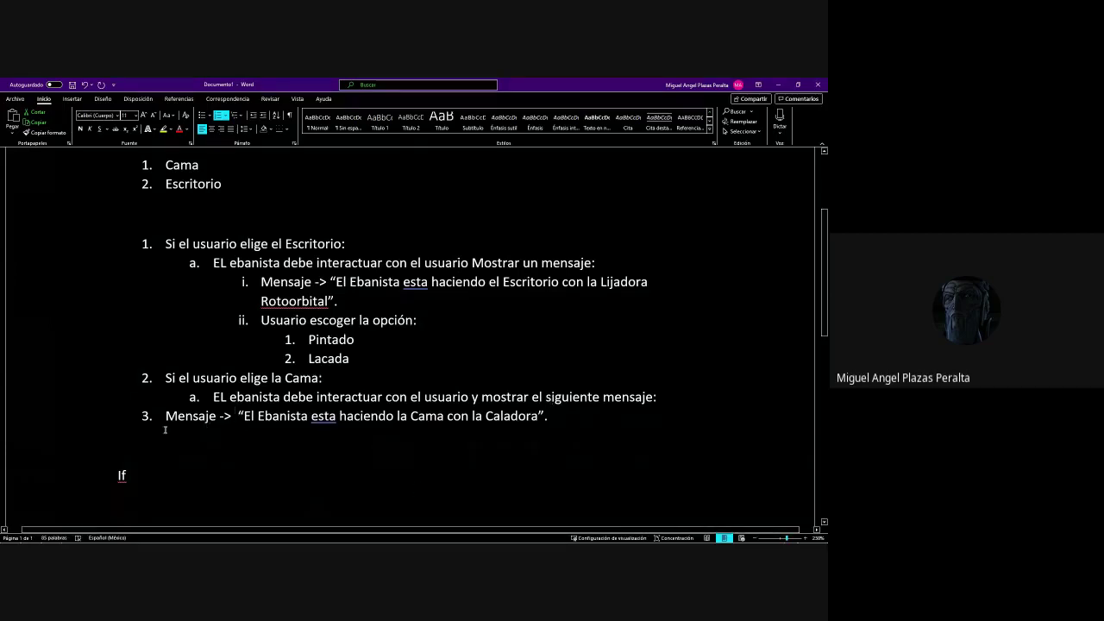
Demote the Caladora message to a third-level item beneath the Cama sub-item
click(165, 429)
key(Tab)
key(Tab)
Add a third-level item "Usuario escoger la opción:" after the Caladora message, with a numbered sublevel beneath it
click(667, 409)
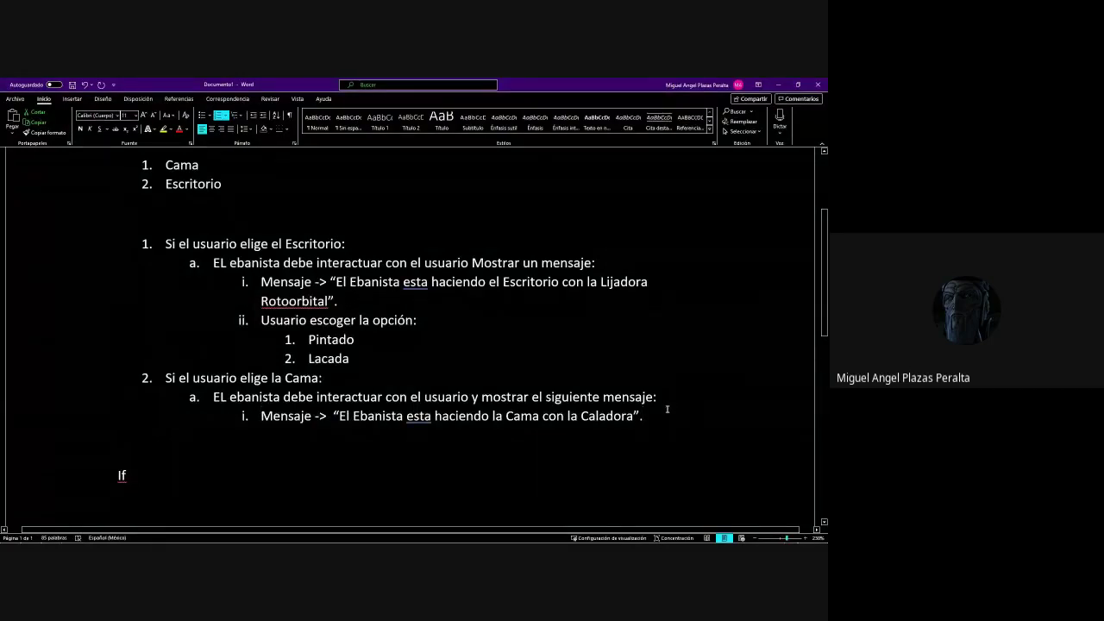
key(Return)
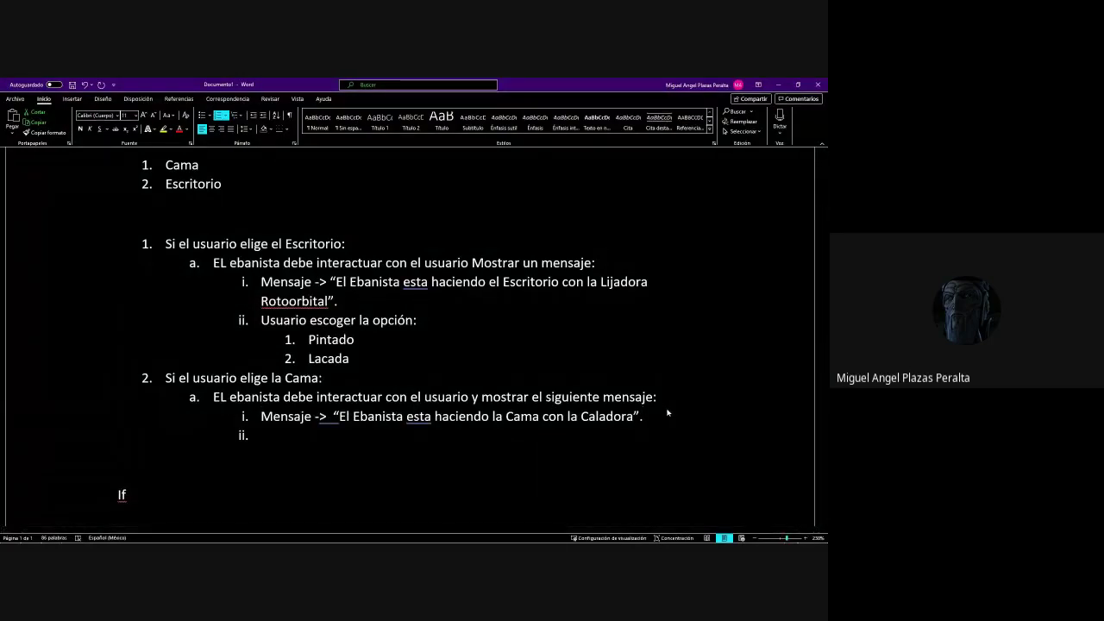
text(Usuario escoger la op)
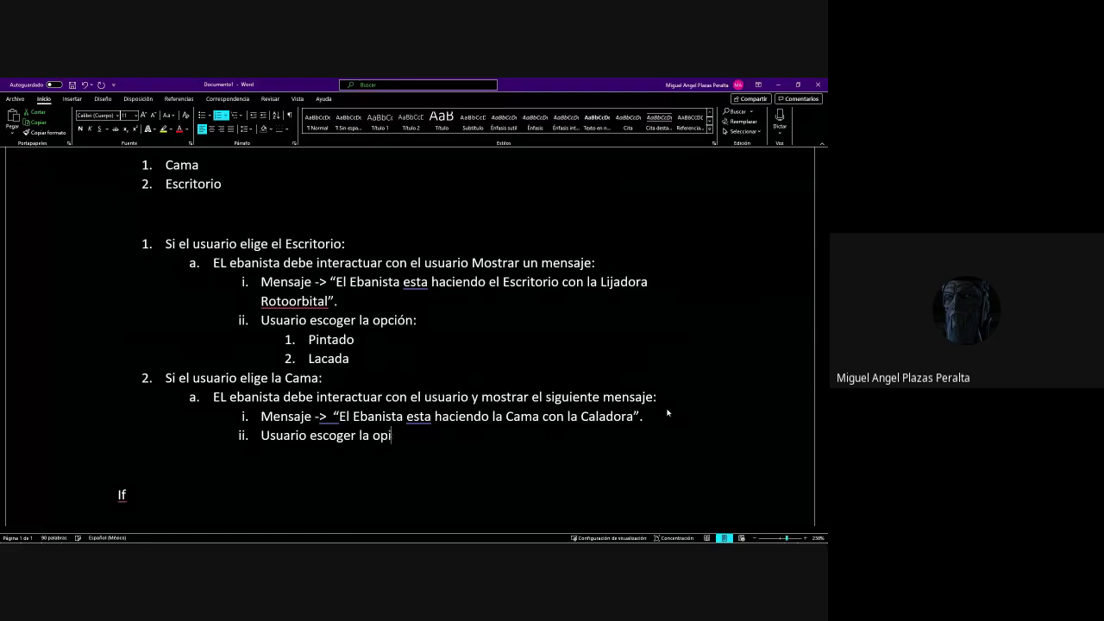
text(ción:)
key(Return)
key(Tab)
Enter "Pintada" as the first Cama option and change "Pintado" to "Pintada" in the Escritorio options
text(P)
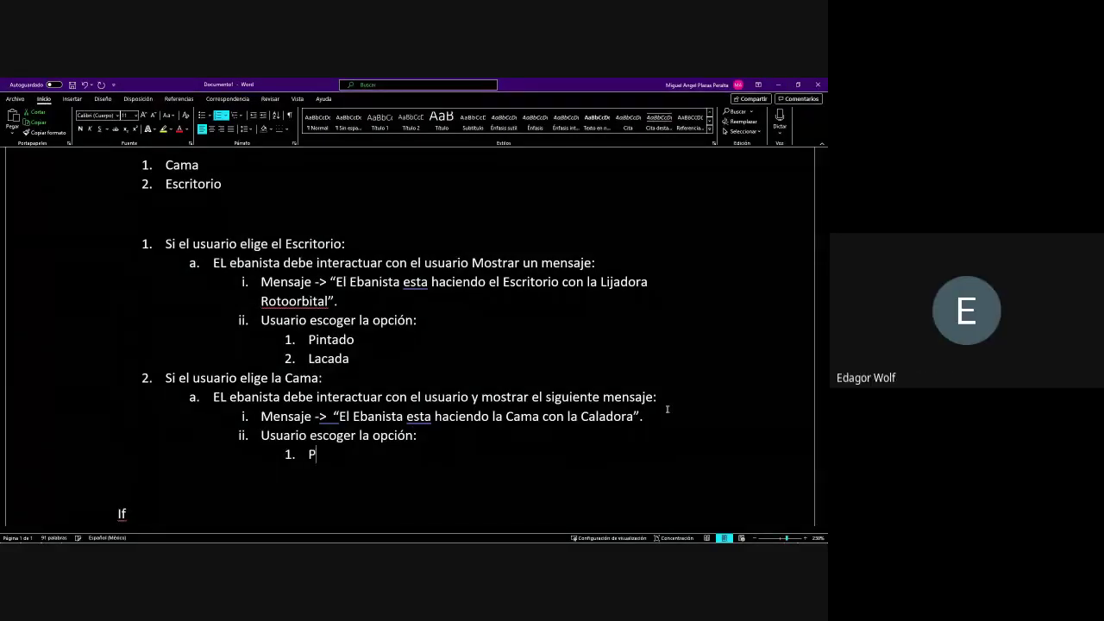
text(intada)
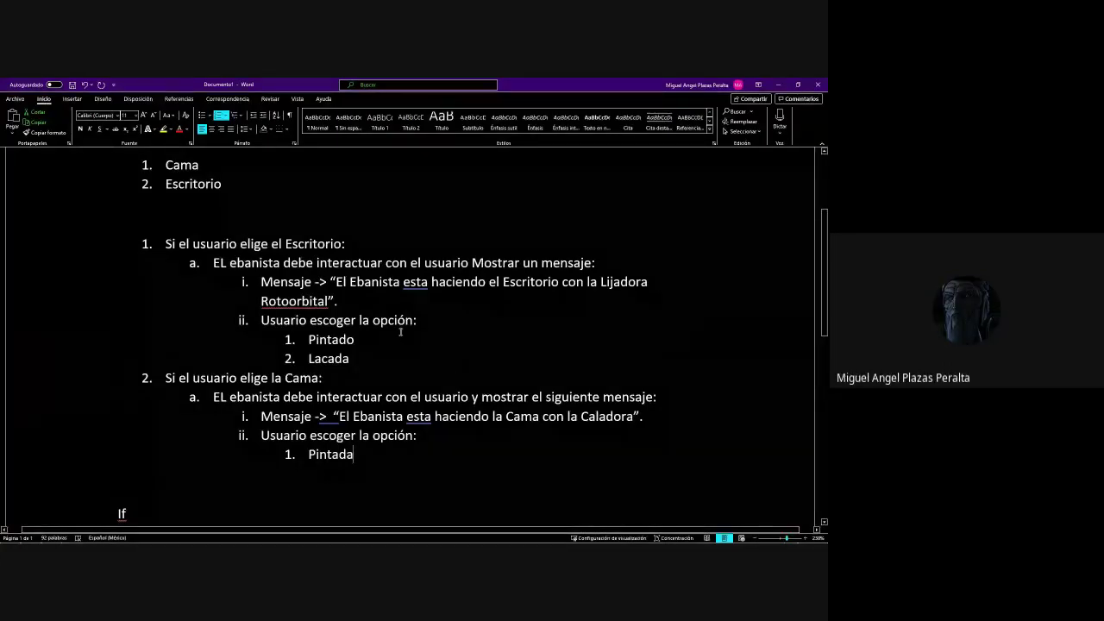
key(BackSpace)
text(a)
Add "Lacada" as the second numbered option under the Cama rule
key(Down)
key(Down)
key(Down)
key(Down)
key(Down)
key(Down)
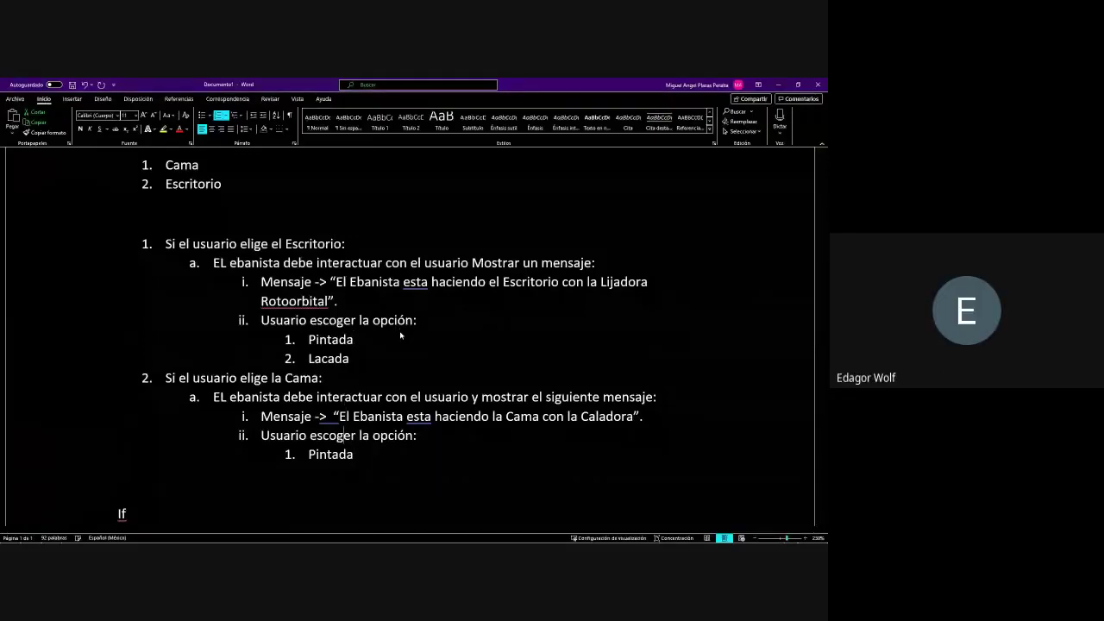
key(Return)
text(Lacada4)
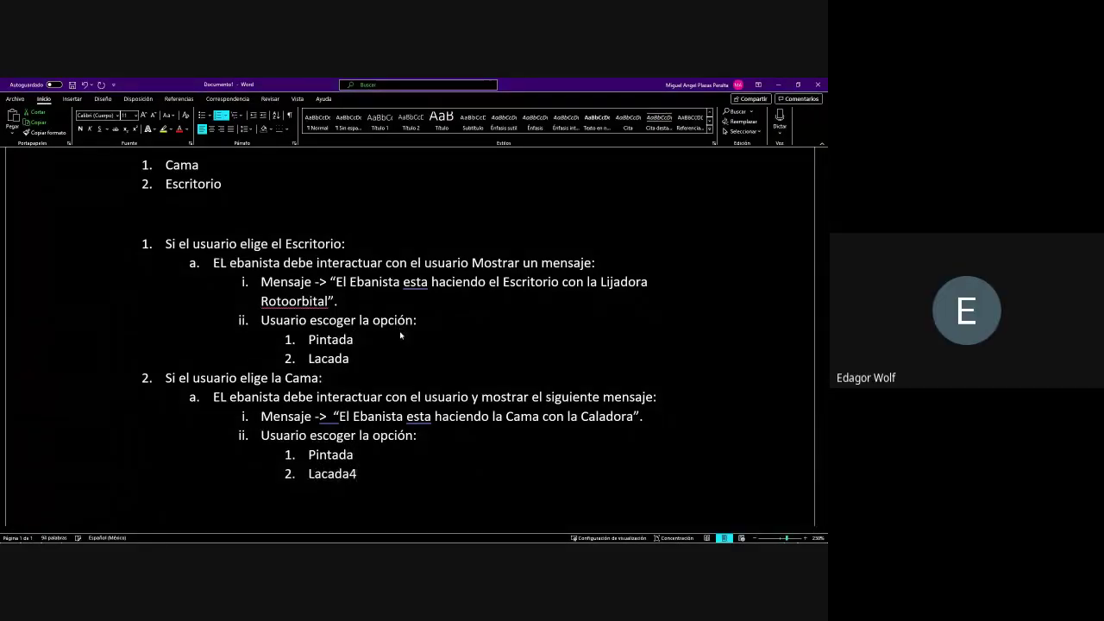
key(BackSpace)
End the list after the Cama options and remove the stray "If" line below it
key(Return)
key(BackSpace)
key(BackSpace)
key(BackSpace)
key(Return)
key(BackSpace)
key(BackSpace)
Review the nested rules, examining the Escritorio message and the Cama message
scroll(400, 336, down, 1)
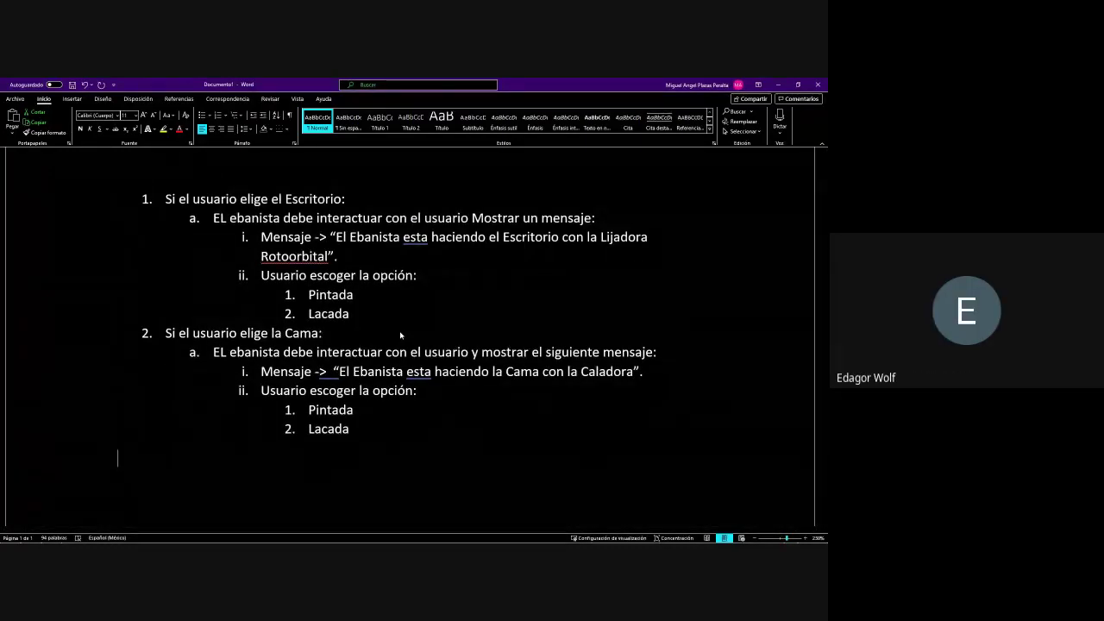
scroll(400, 335, up, 1)
scroll(400, 335, down, 1)
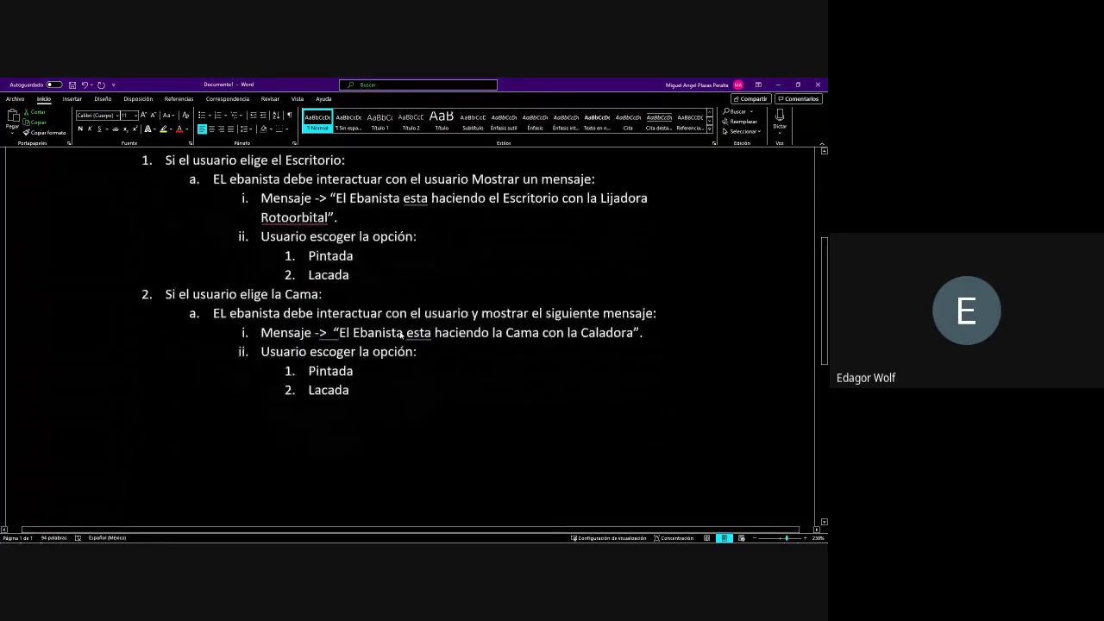
scroll(332, 240, up, 1)
drag(332, 240, 338, 255)
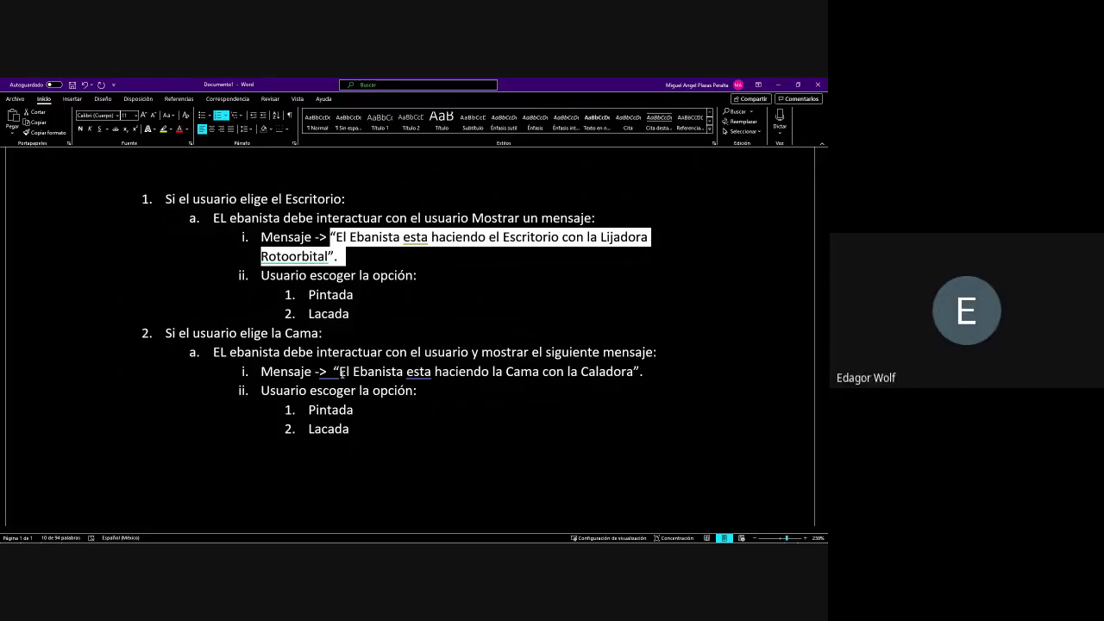
click(340, 372)
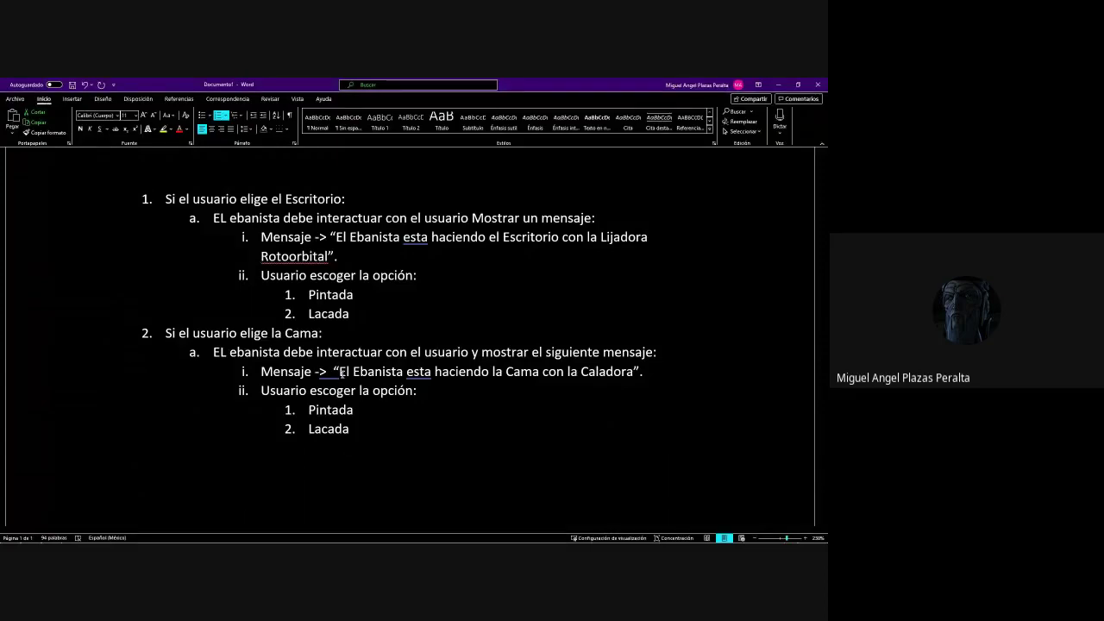
Enter "Un número o carácter distinto debe arrojar" on the empty line below the Cama options
key(Down)
key(Down)
key(Down)
key(Down)
key(Down)
key(Down)
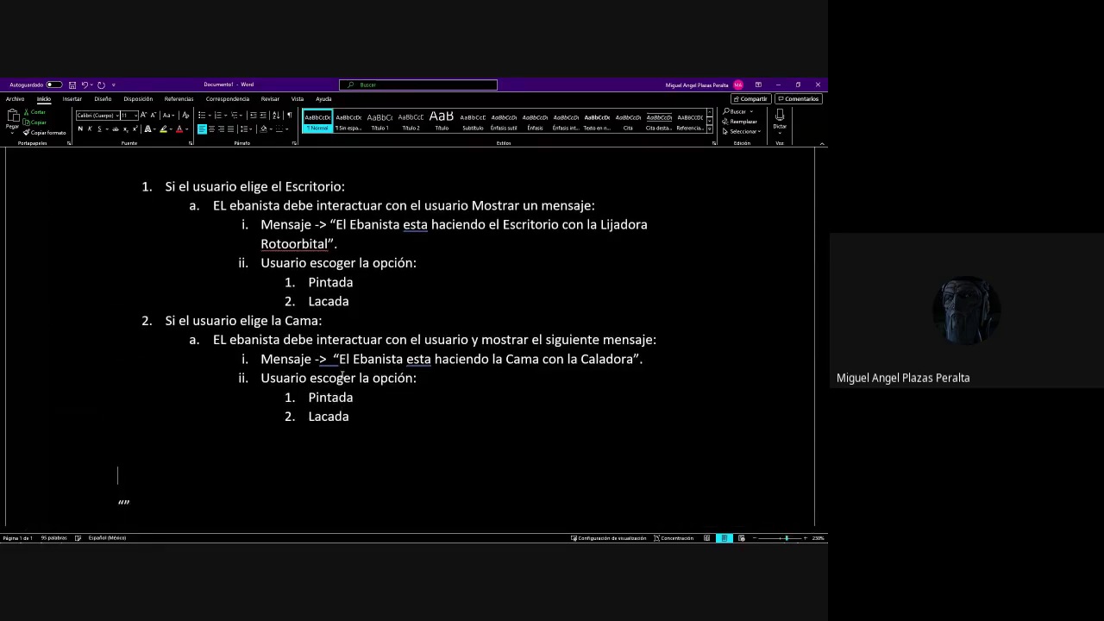
text(Un núer)
key(BackSpace)
key(BackSpace)
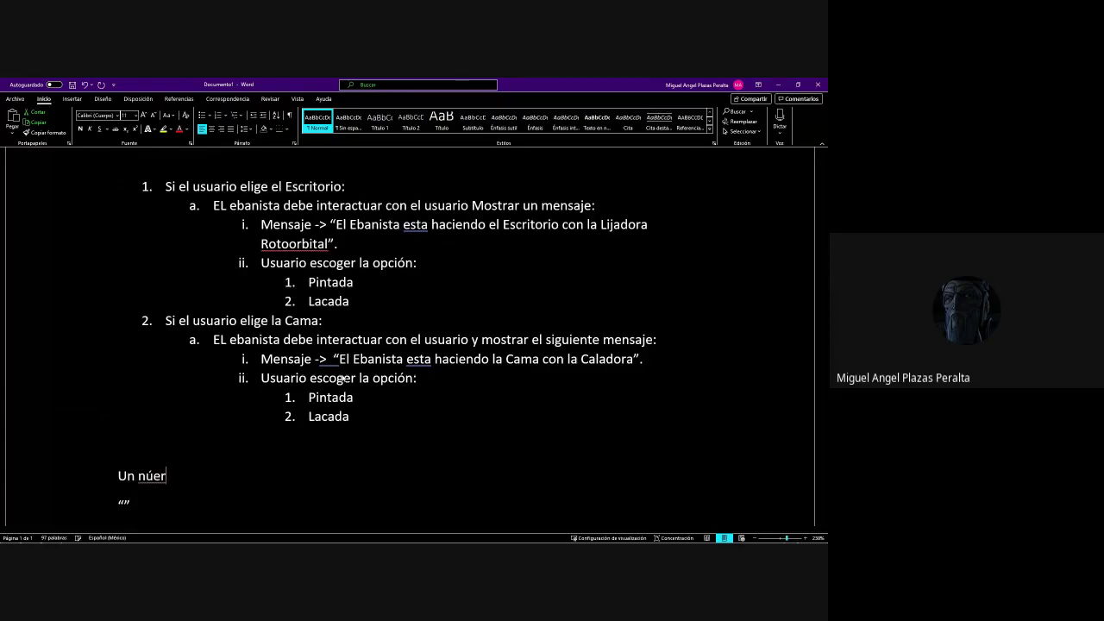
text(mero o carac)
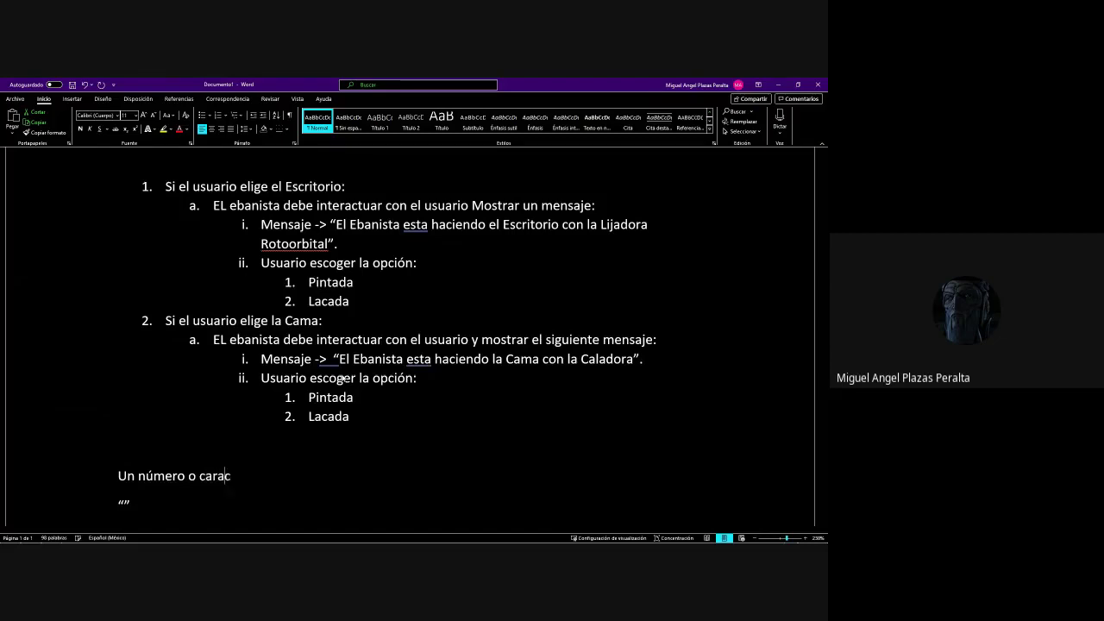
key(BackSpace)
key(BackSpace)
text(ácter distinto)
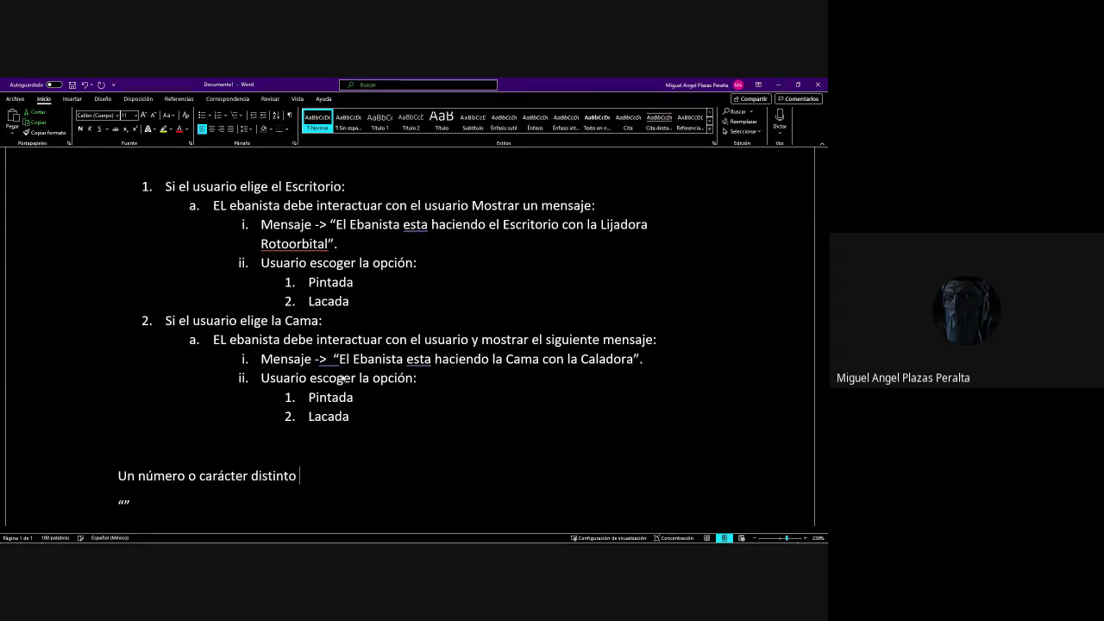
text( debe arrojar)
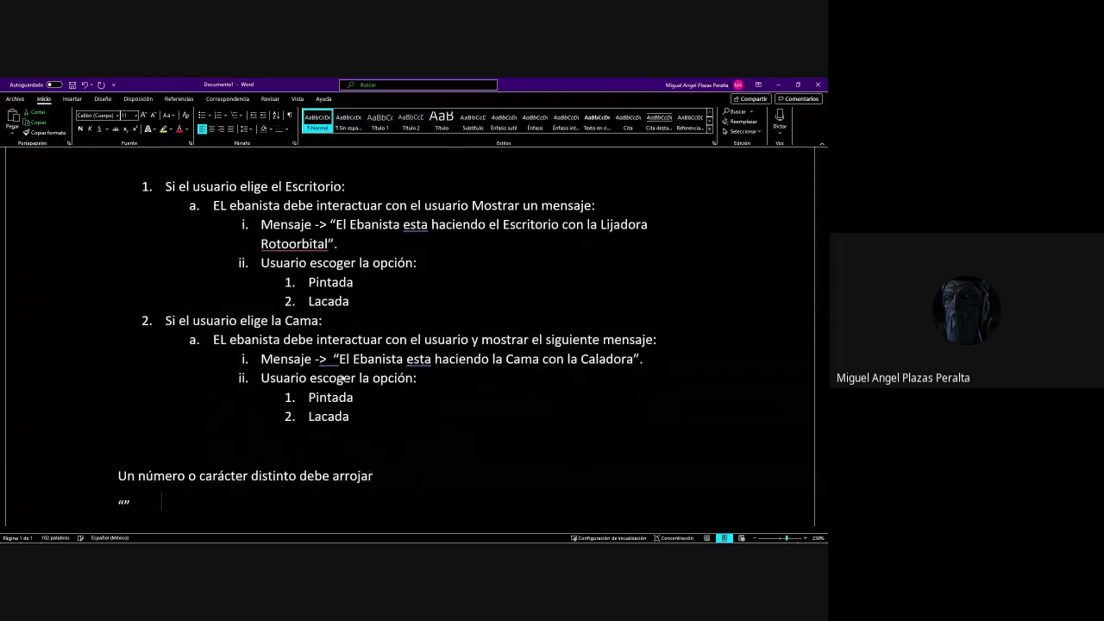
Fill the empty quotation marks on the last line with "Error"
key(Left)
text(Err)
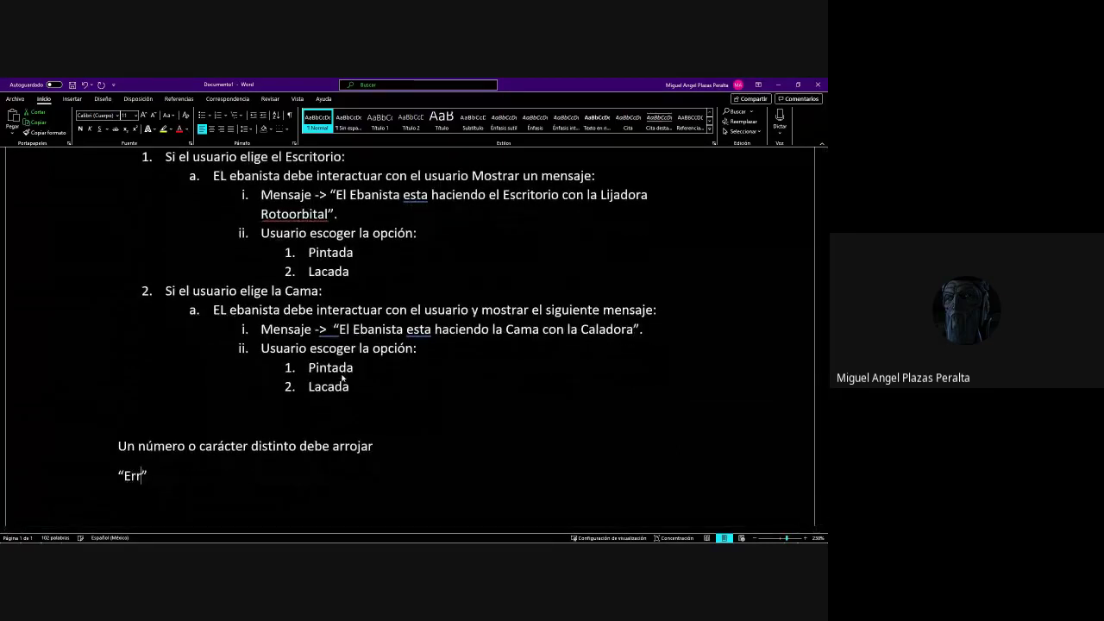
text(or)
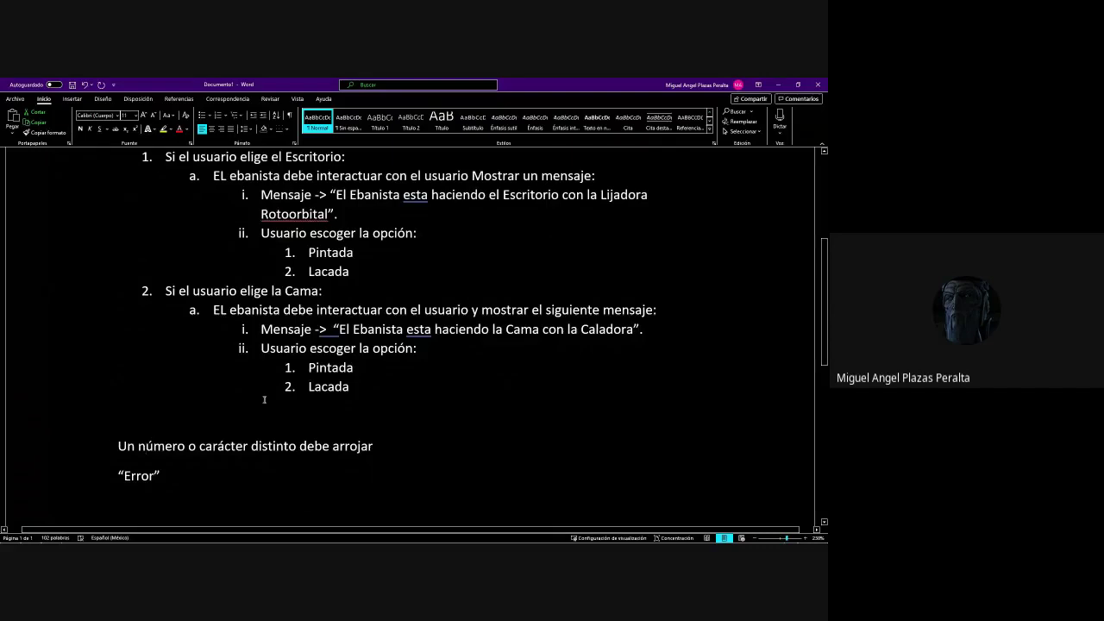
Highlight the Cama message for review and dismiss the MiniTool Partition Wizard update offer
scroll(264, 399, up, 1)
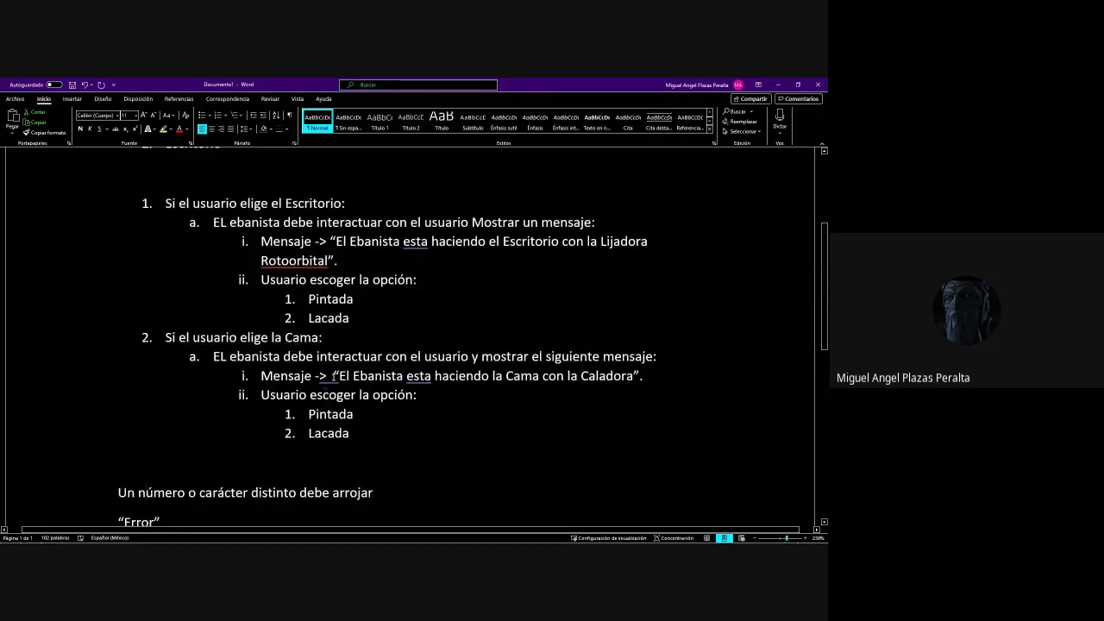
click(321, 377)
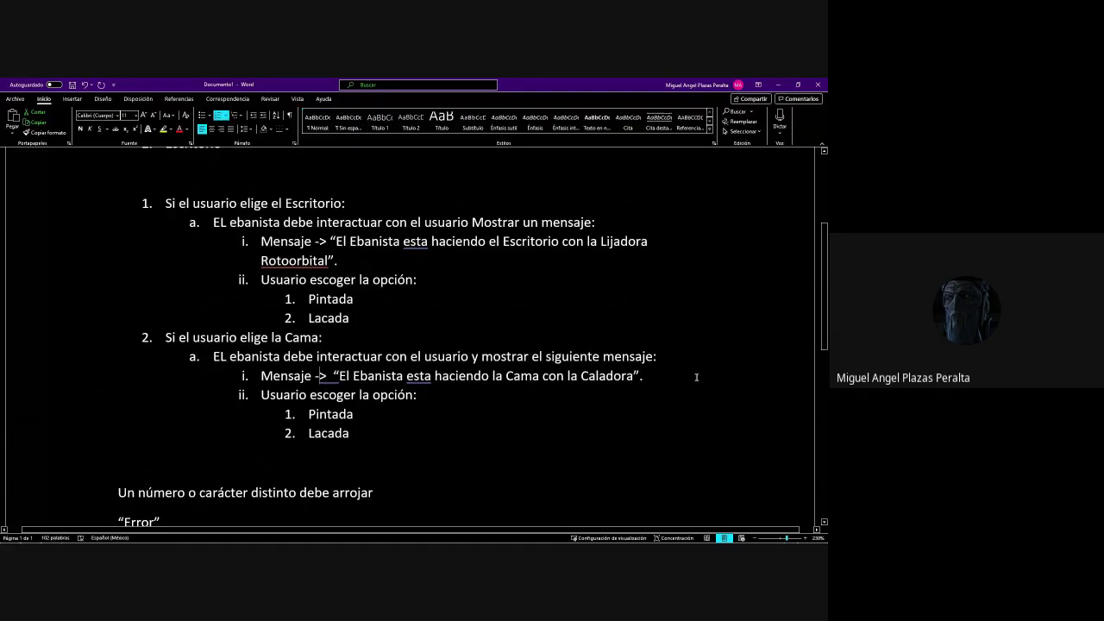
drag(697, 377, 334, 377)
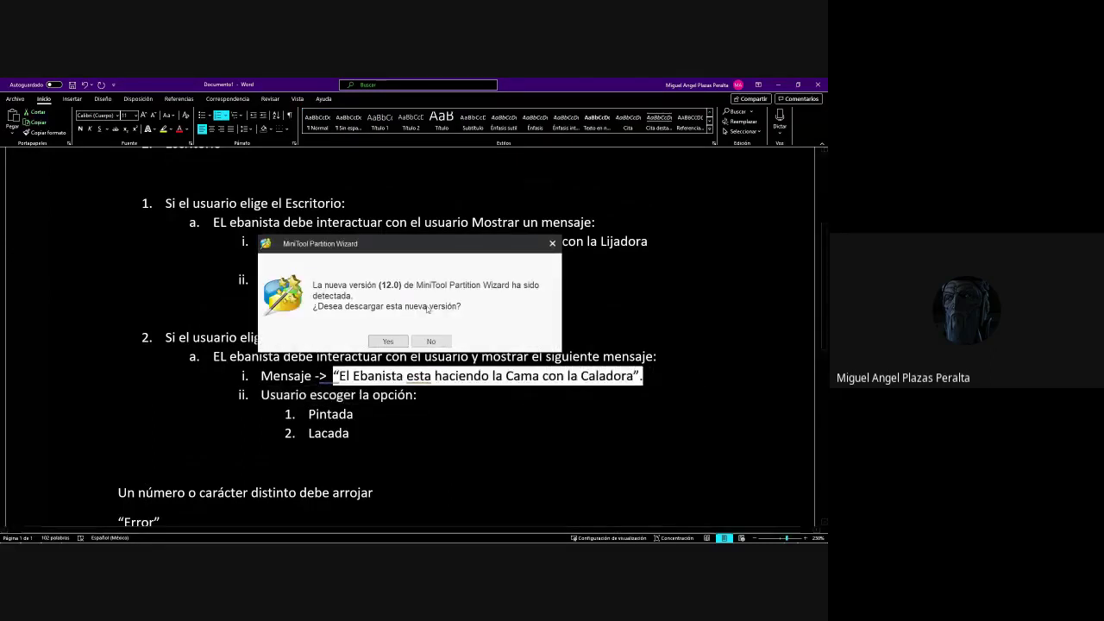
click(553, 244)
click(347, 435)
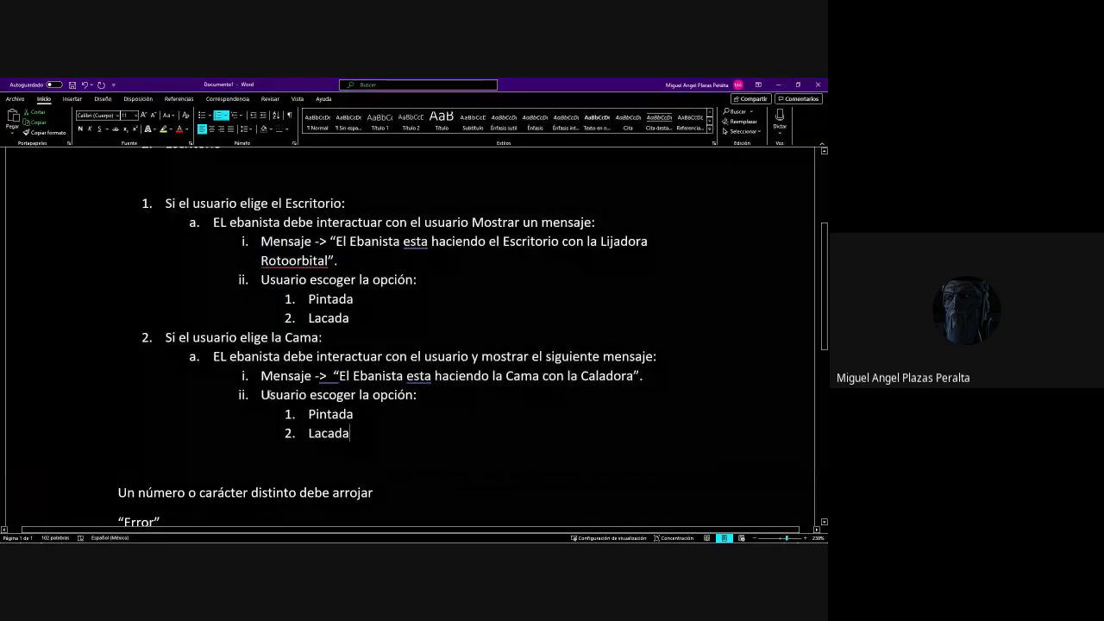
Add the line "Pintada: El ebaninsta “que color quiere”" between the Cama options and the error rule, with space around it
scroll(378, 415, down, 1)
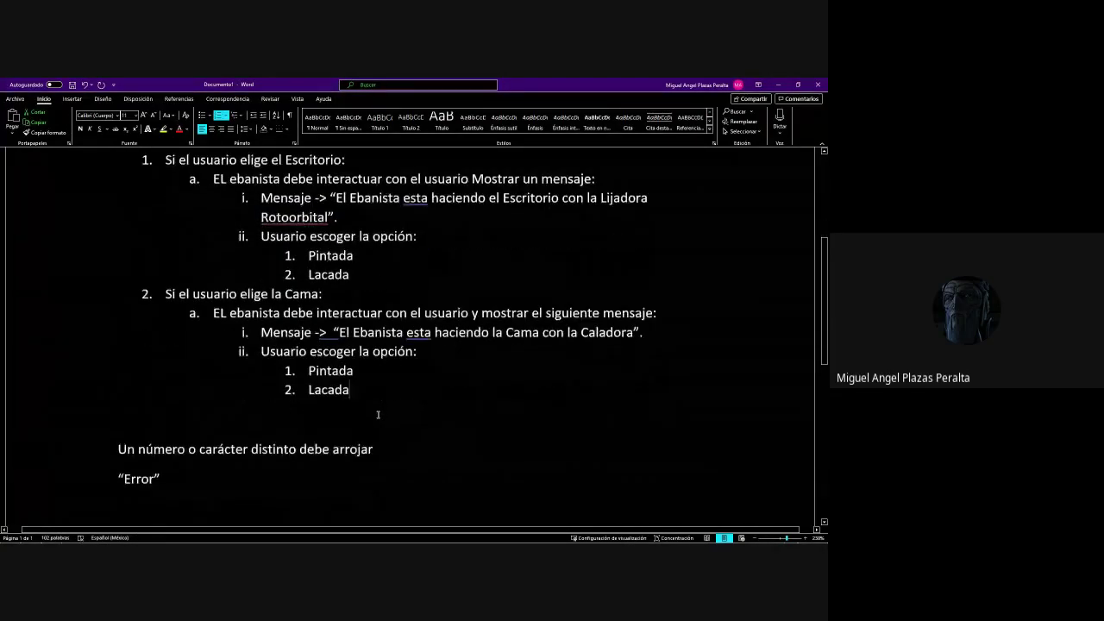
click(335, 424)
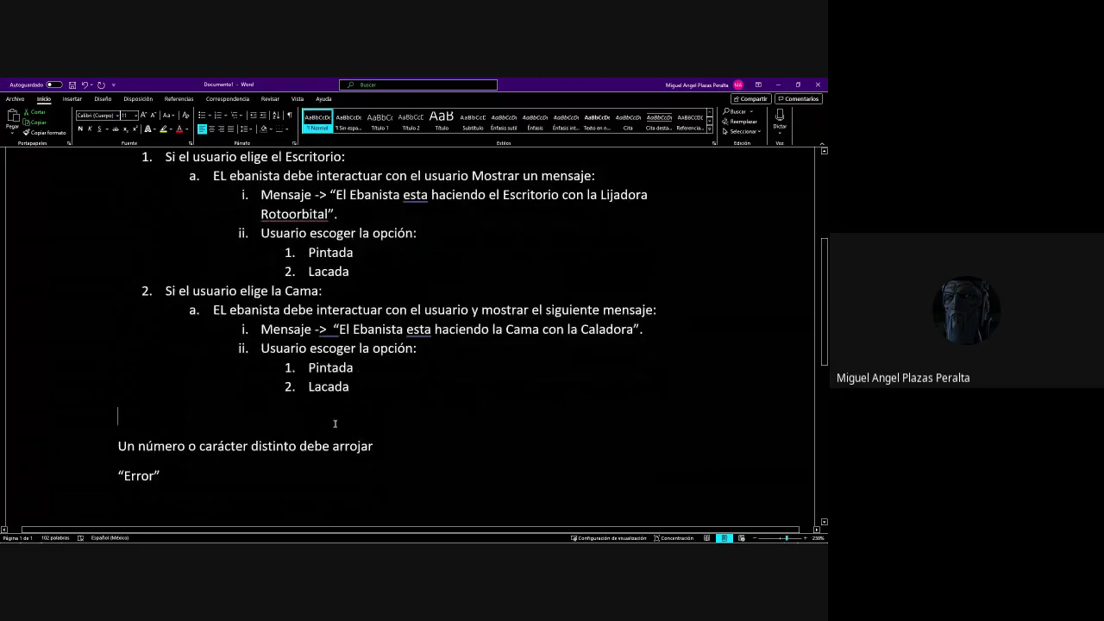
key(Return)
key(Return)
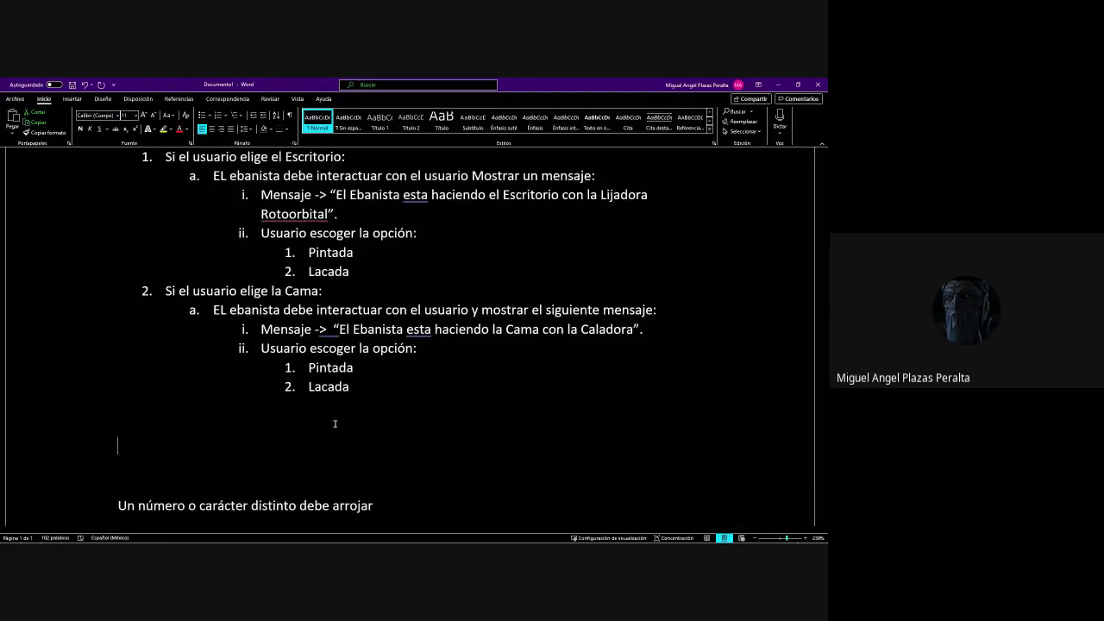
text(Pintada: El ebaninsta "")
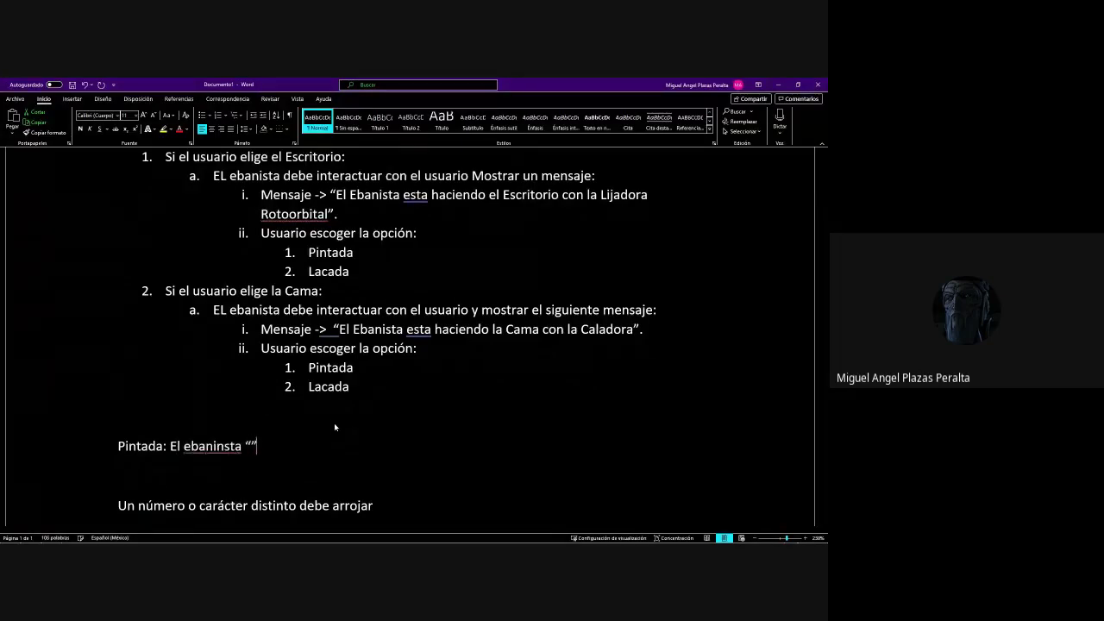
key(Left)
text(que color)
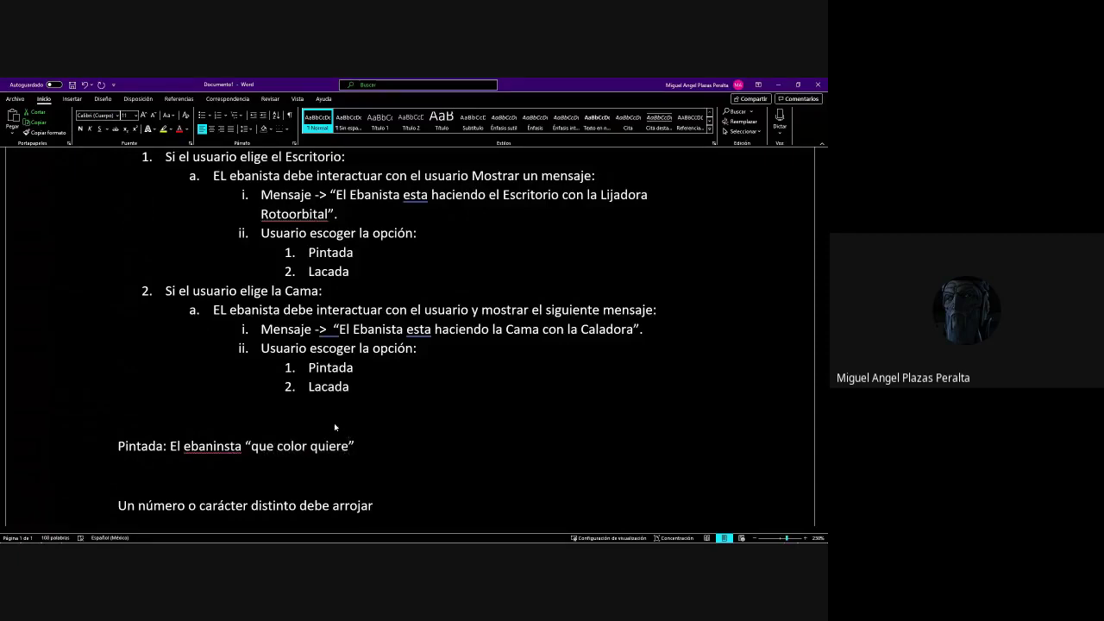
Start a line below the Pintada line with "Lacada: El ebanista responde El mueble que"
key(ctrl+BackSpace)
key(ctrl+BackSpace)
key(ctrl+BackSpace)
key(ctrl+BackSpace)
key(ctrl+BackSpace)
key(ctrl+BackSpace)
key(ctrl+BackSpace)
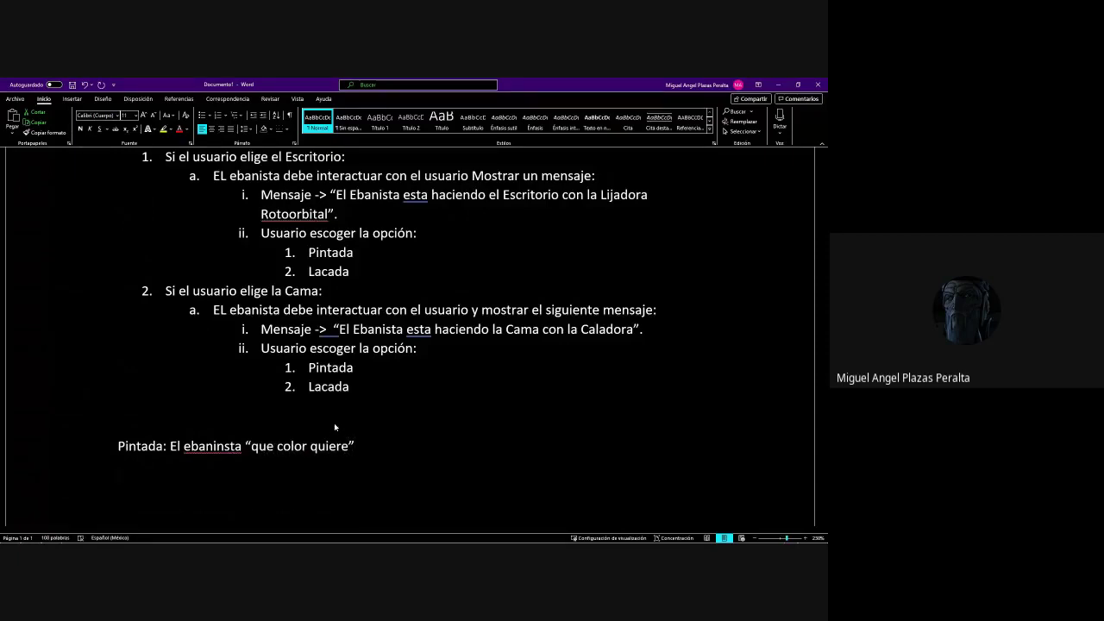
text(Lacada: El ebanist)
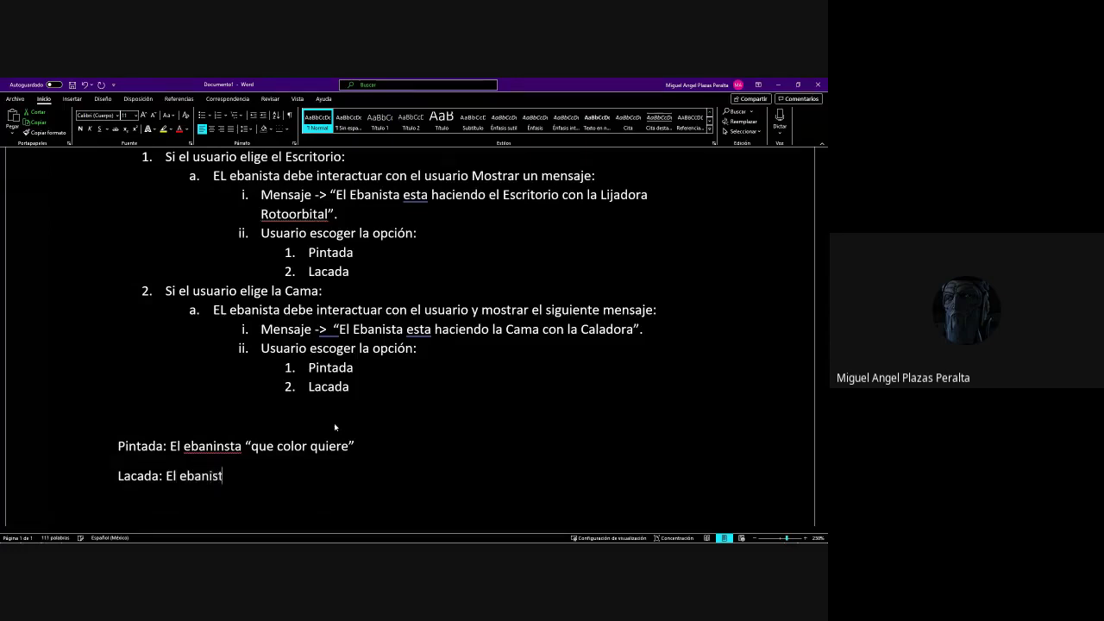
text(a responde)
text(El mueble que)
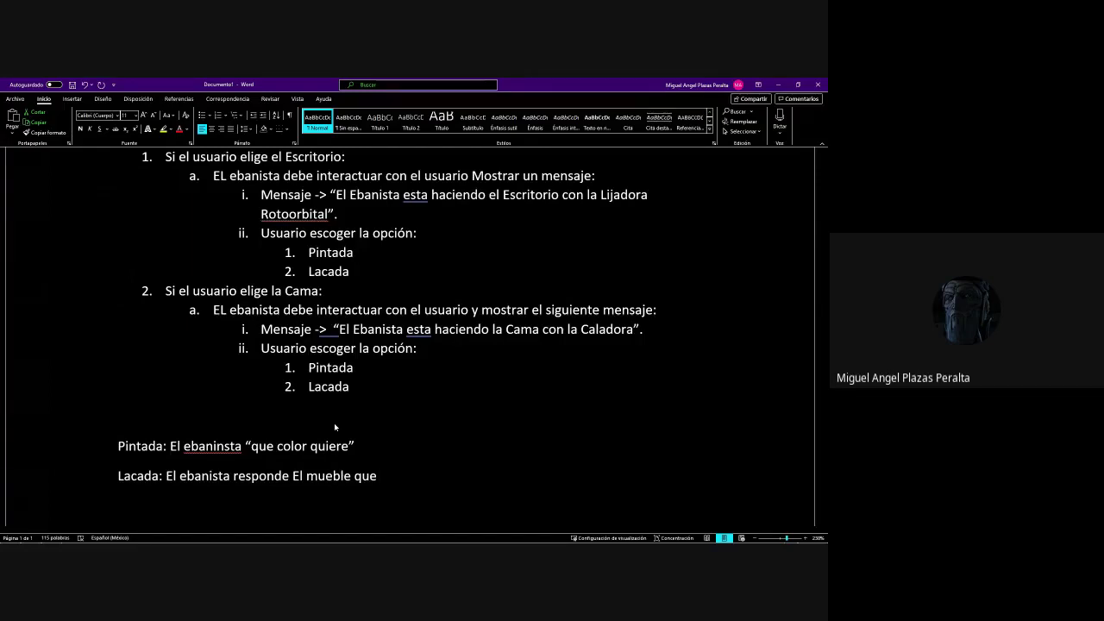
Complete the Lacada line with "elaborar es:", an underscore blank and "y esta lacado."
scroll(334, 423, up, 3)
scroll(335, 423, down, 1)
text(e)
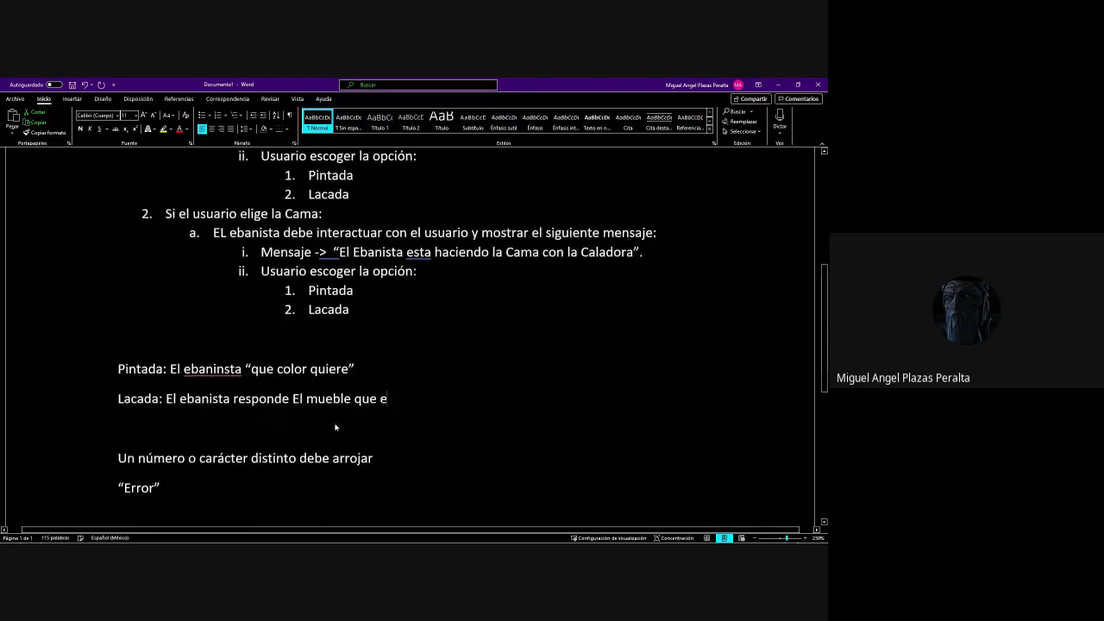
text(labor)
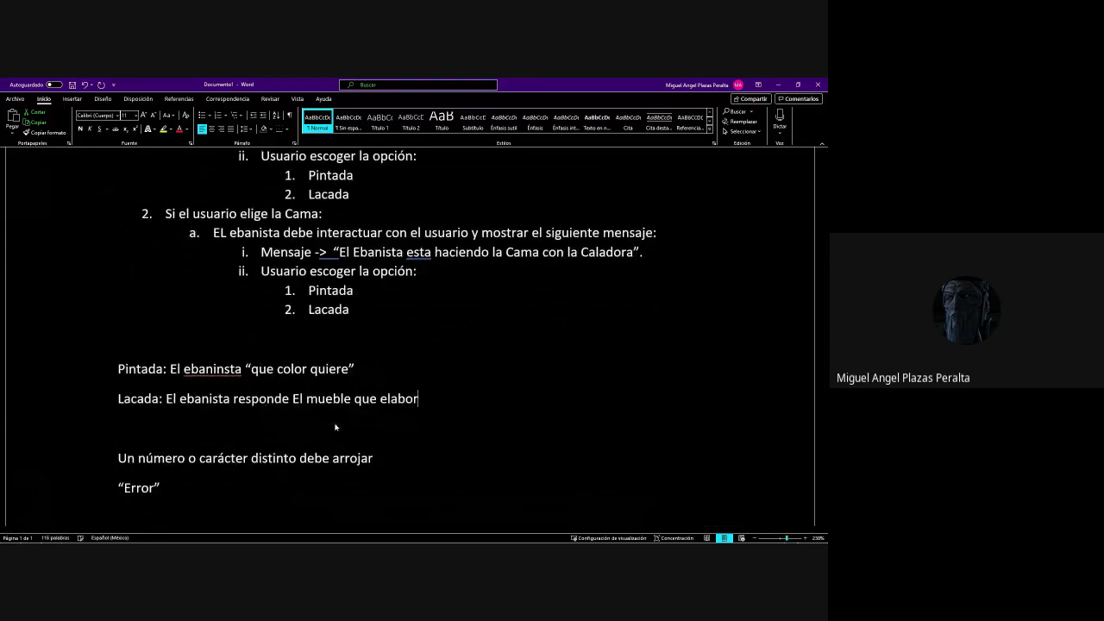
text(ar es)
key(BackSpace)
text(: ____________________)
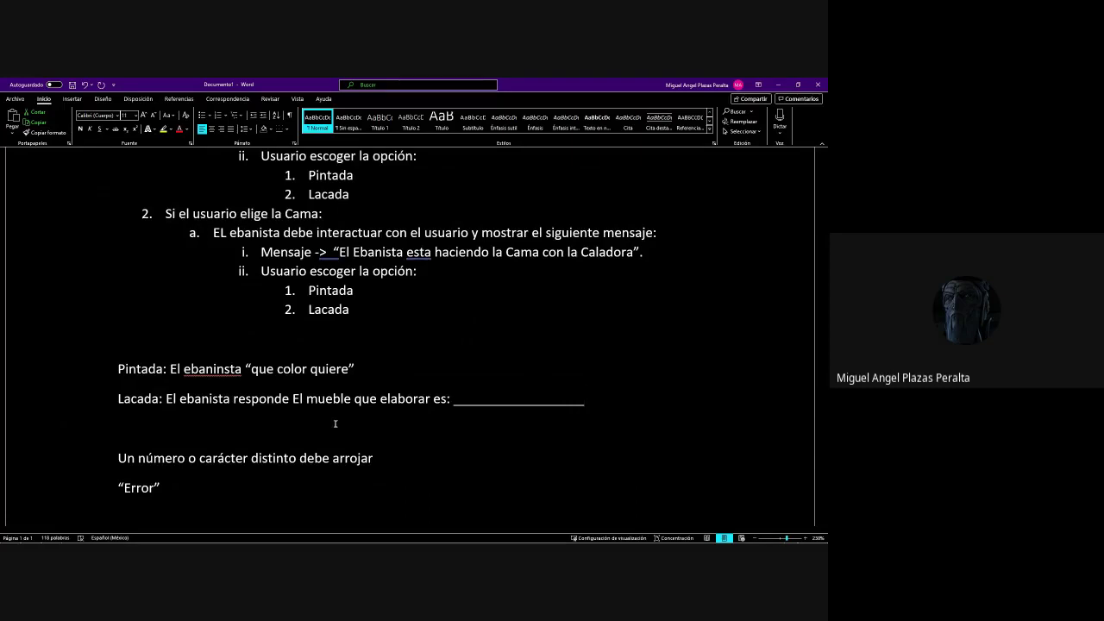
text( y esta lñac)
key(BackSpace)
key(BackSpace)
key(BackSpace)
text(acado)
Correct "ebaninsta" to "ebanista" in the Pintada line
key(Left)
key(Left)
key(Left)
key(Left)
key(Left)
key(Left)
key(Left)
key(Left)
key(Left)
key(Left)
key(Left)
key(Left)
key(Left)
key(Left)
key(Left)
key(Left)
key(Left)
key(Left)
key(Left)
key(Left)
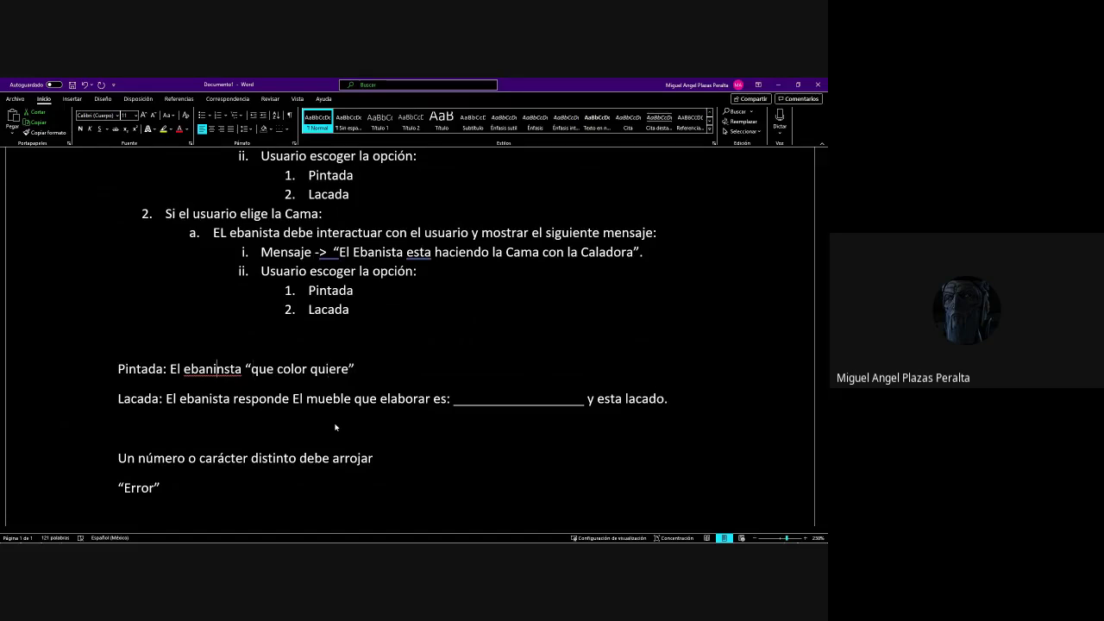
key(BackSpace)
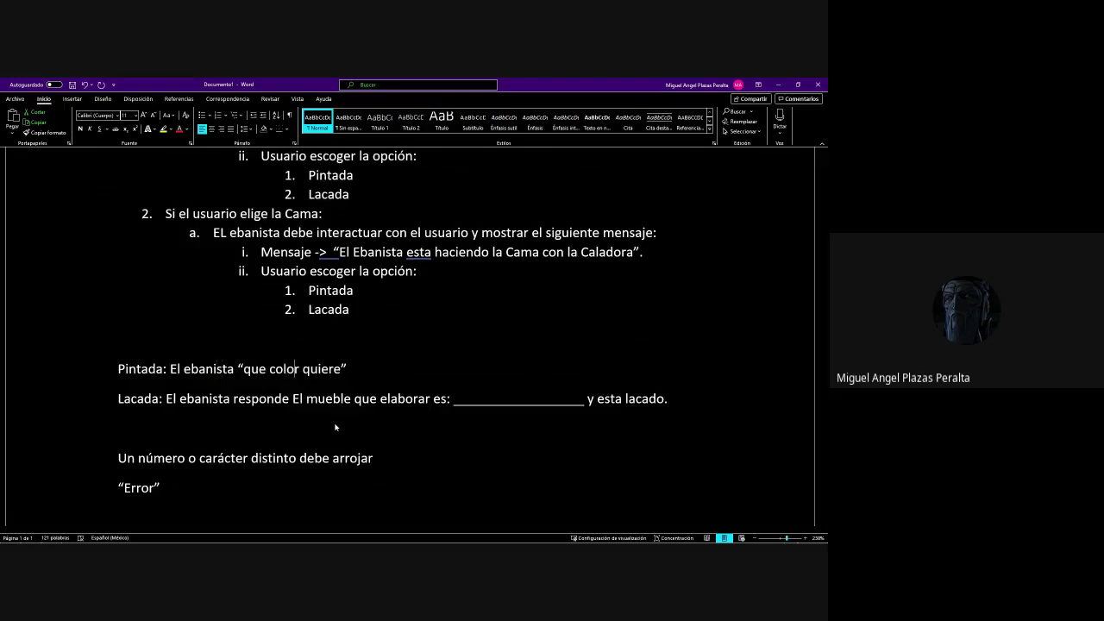
End the Pintada line with a question mark after the closing quote and add an empty line below it
key(Right)
key(Right)
key(Right)
key(Right)
key(Right)
key(Right)
key(Right)
key(Right)
key(Right)
key(Right)
key(Right)
key(Right)
key(Left)
text(?)
key(Return)
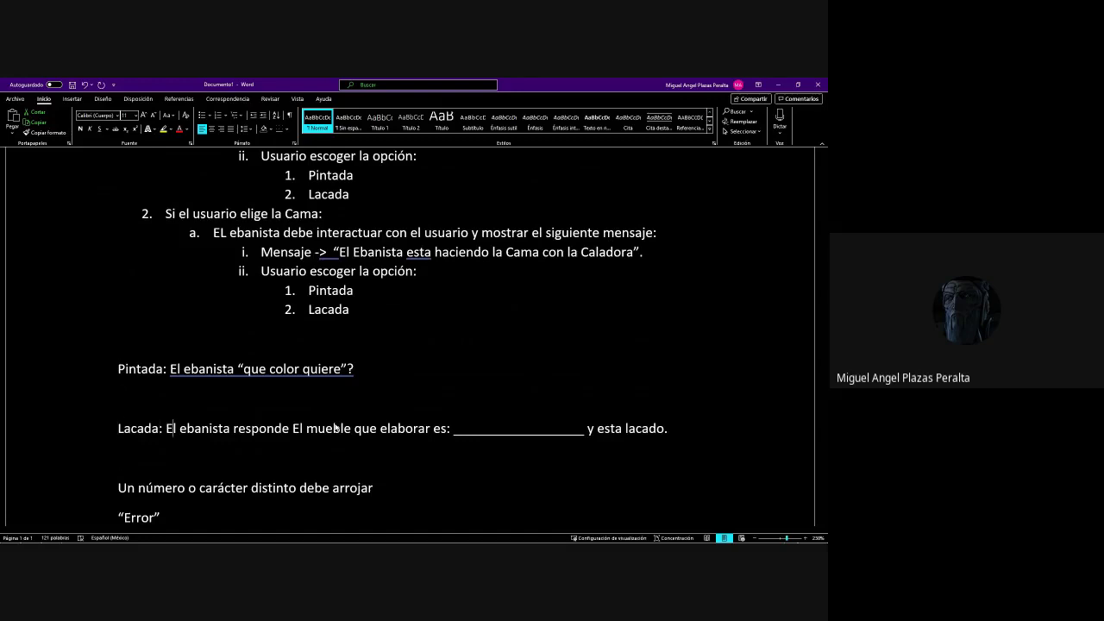
Copy the ebanista's response from the Lacada line onto the empty line below the Pintada question
key(shift+Down)
key(shift+Down)
key(ctrl+c)
key(Up)
key(Up)
key(Home)
key(ctrl+v)
key(ctrl+z)
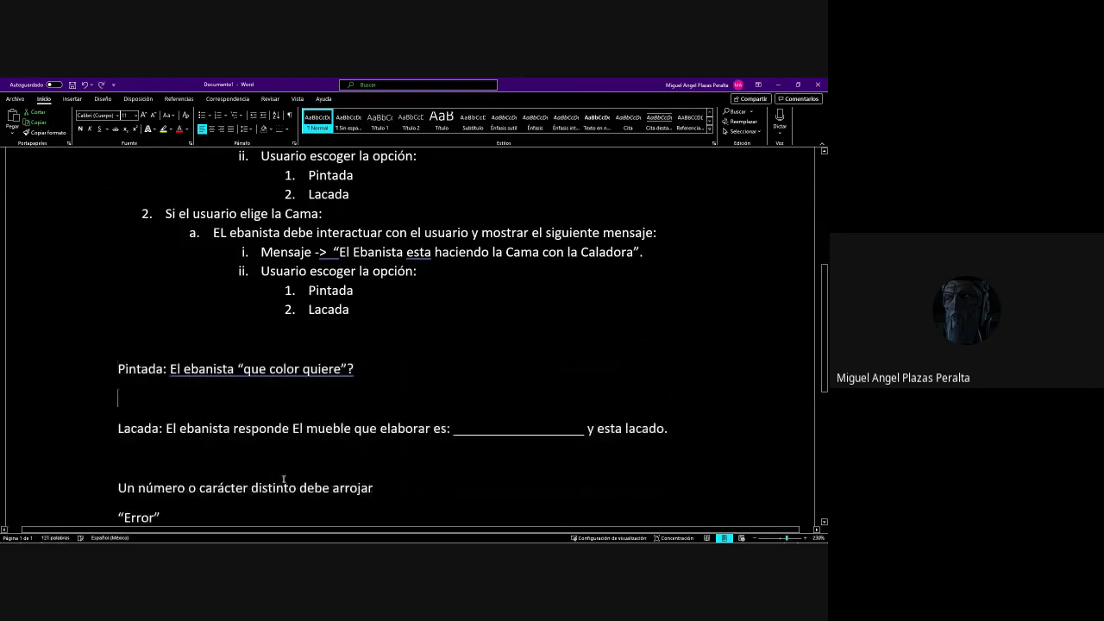
key(Down)
key(ctrl+v)
Insert "quiere" before "elaborar" in the copied response under Pintada
key(Right)
key(Right)
key(Right)
key(Right)
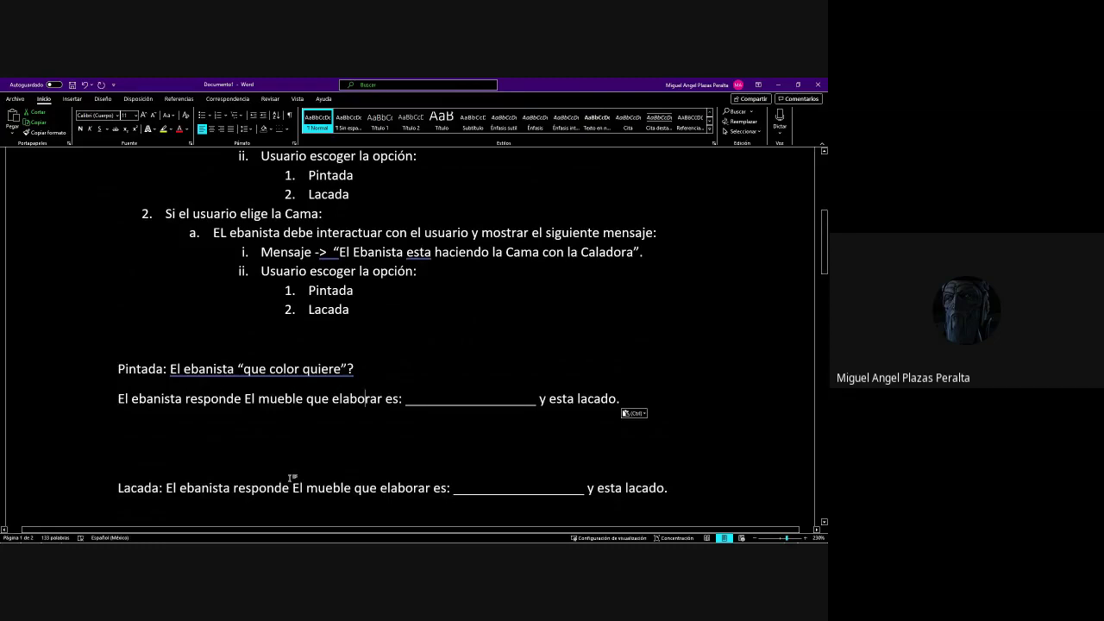
key(Left)
key(Left)
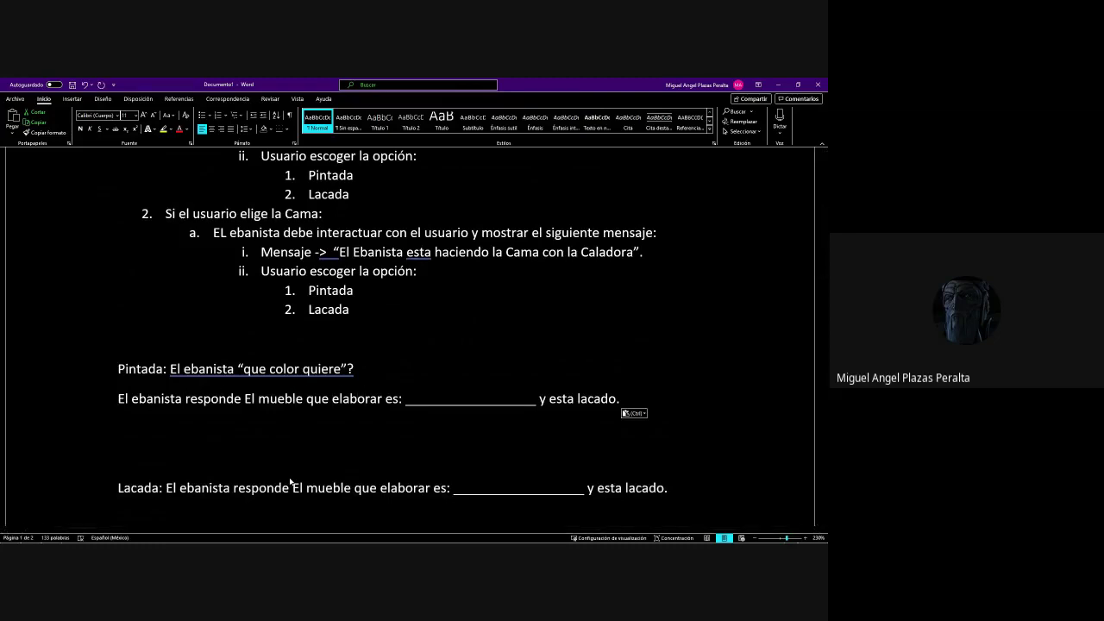
text(quiere elaborar es: ____________________ y esta )
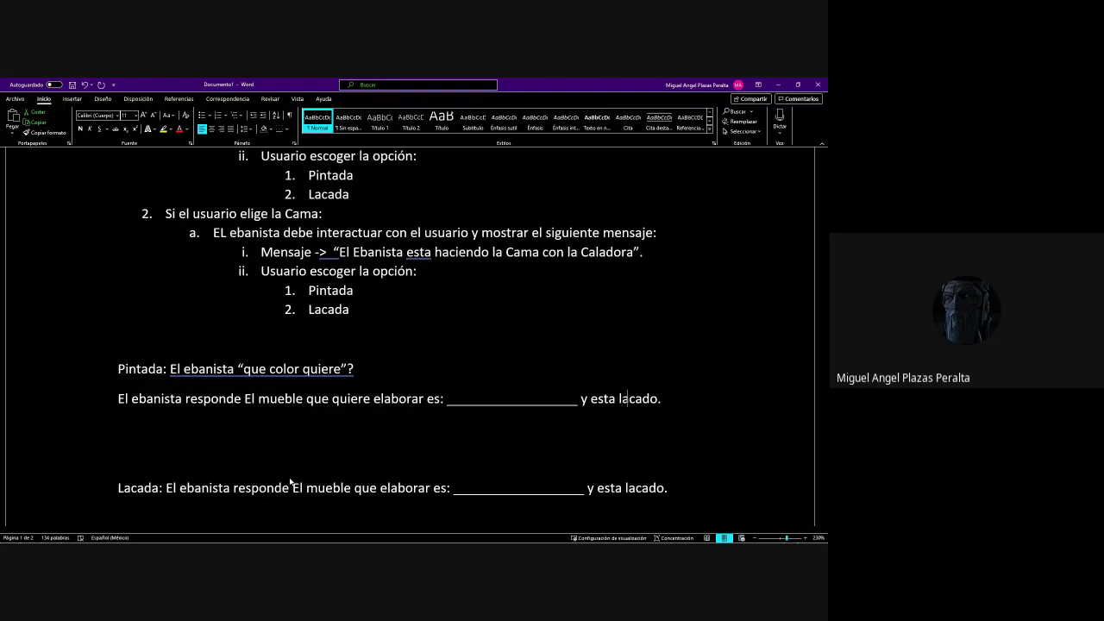
Replace "lacado" in the Pintada response with "pintado con el color:" followed by an underscore blank
text(pintado con )
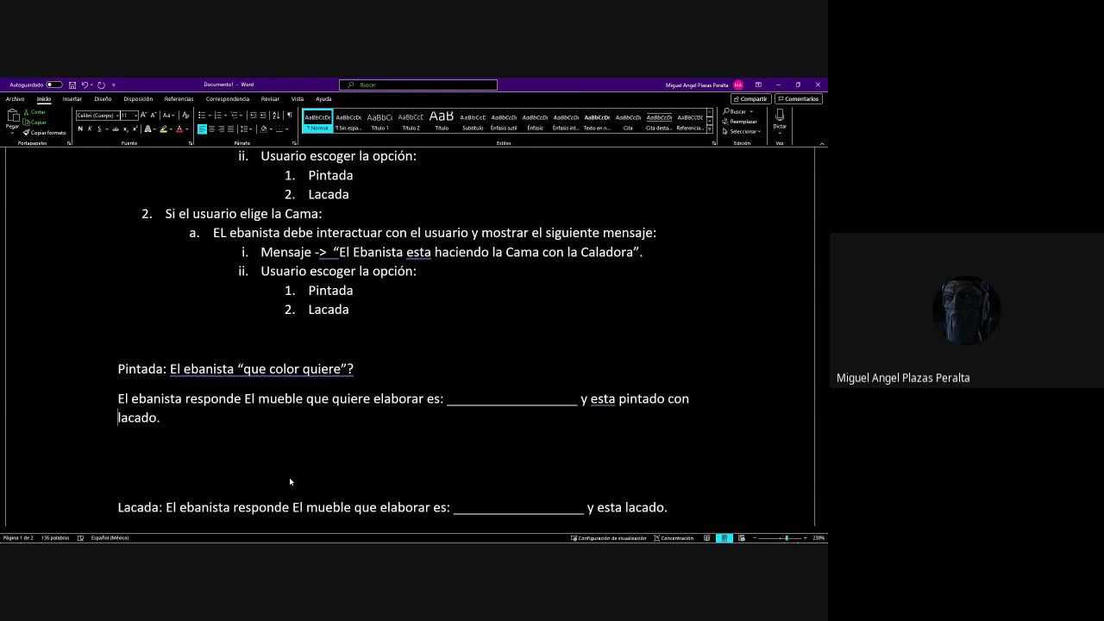
text(el color)
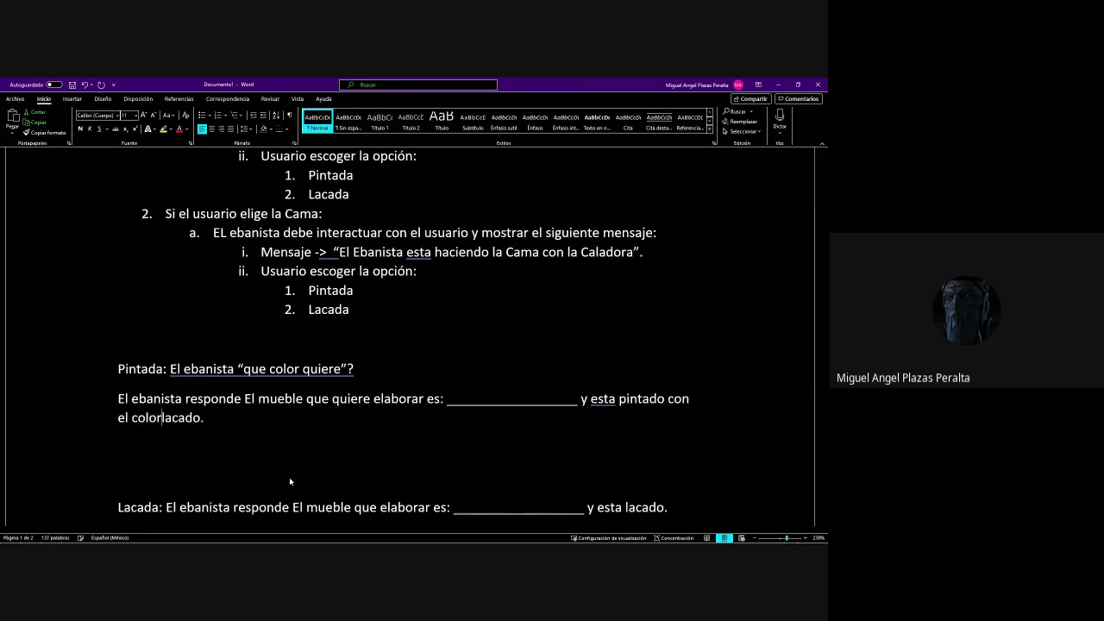
text(: _________________)
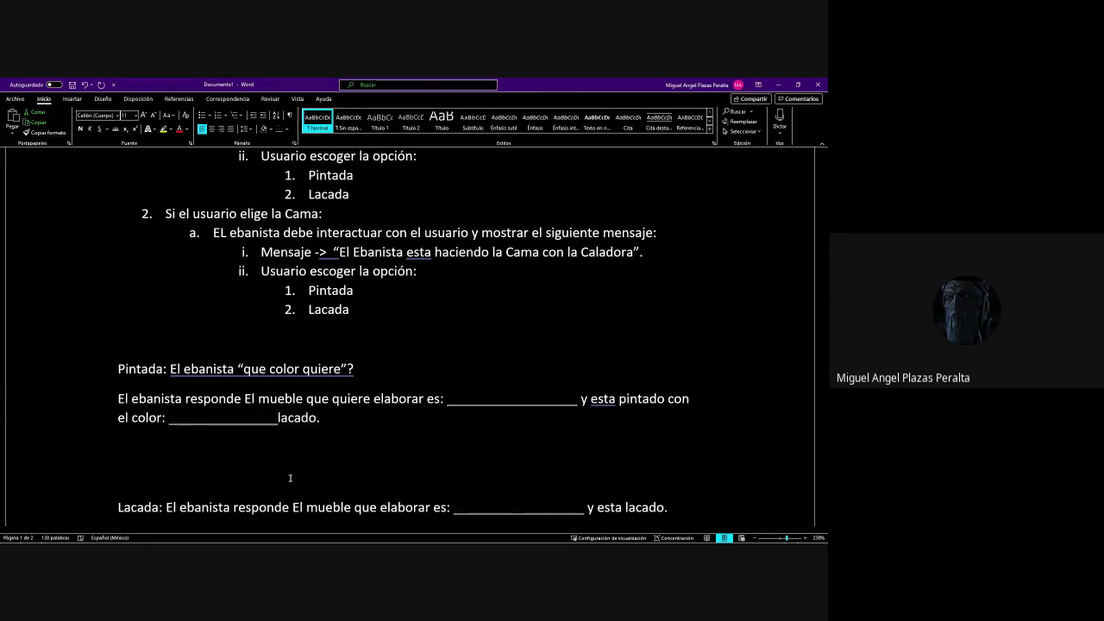
key(Delete)
key(Delete)
key(Delete)
key(Delete)
key(Delete)
key(Delete)
Insert "-preguntar" between "El ebanista" and the quoted color question in the Pintada line
click(235, 368)
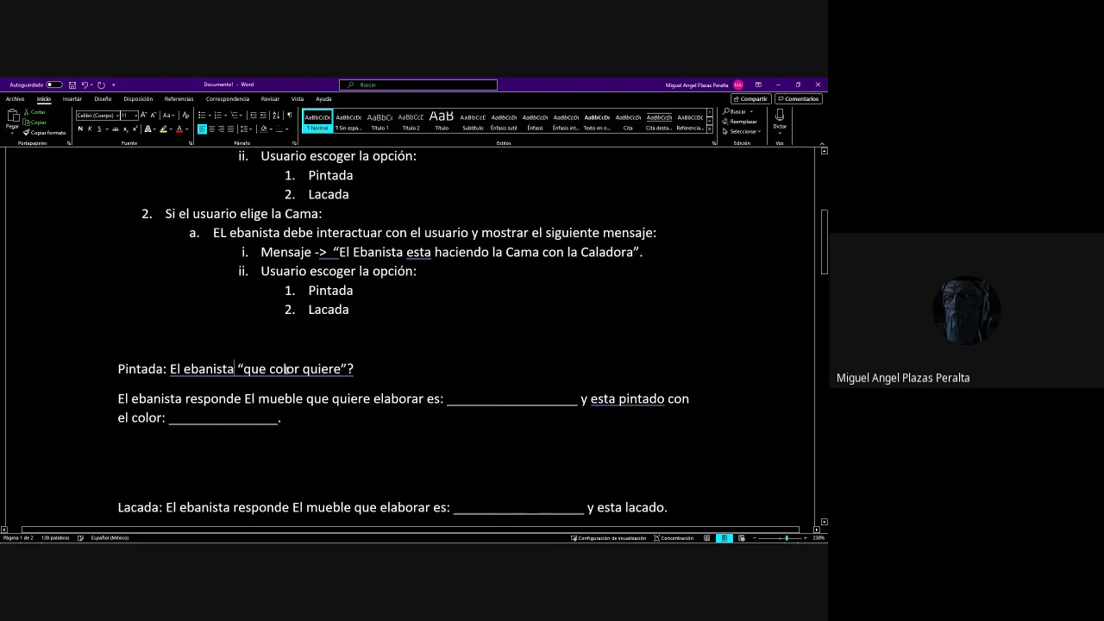
text(- )
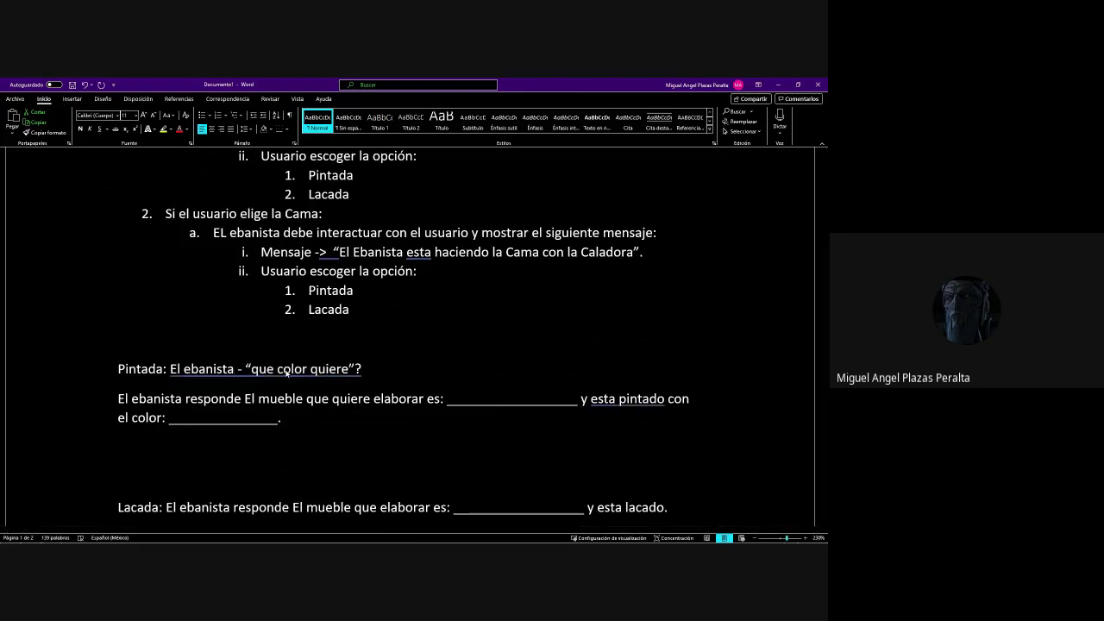
text(preguntar)
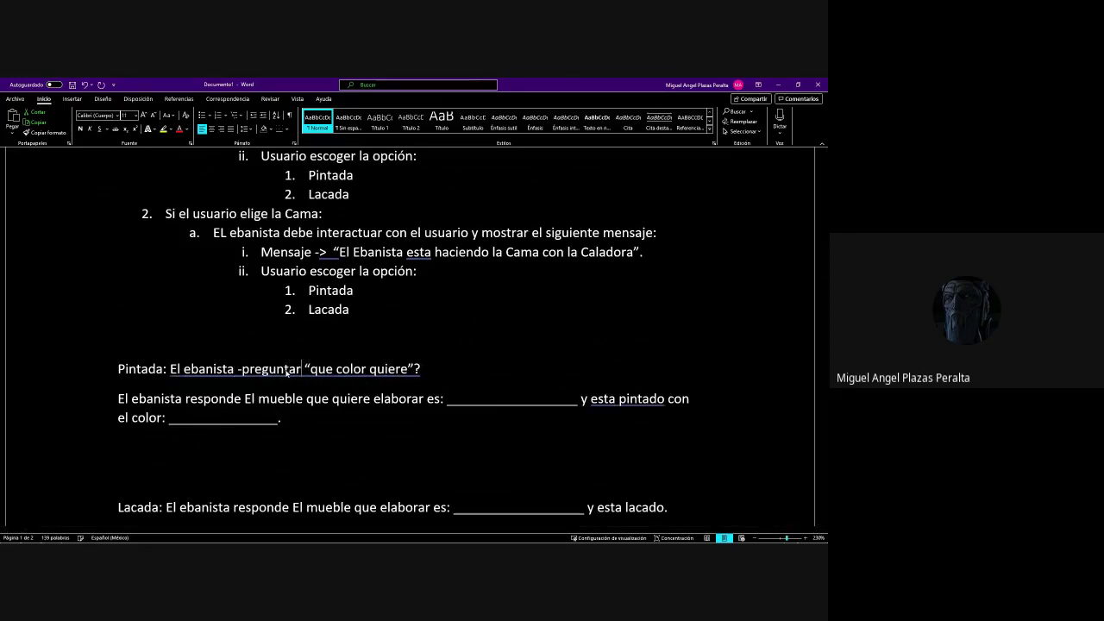
Add "->" after "-preguntar" in the Pintada line, and split its response after "El ebanista responde:" so the message starts on a new line
text(->)
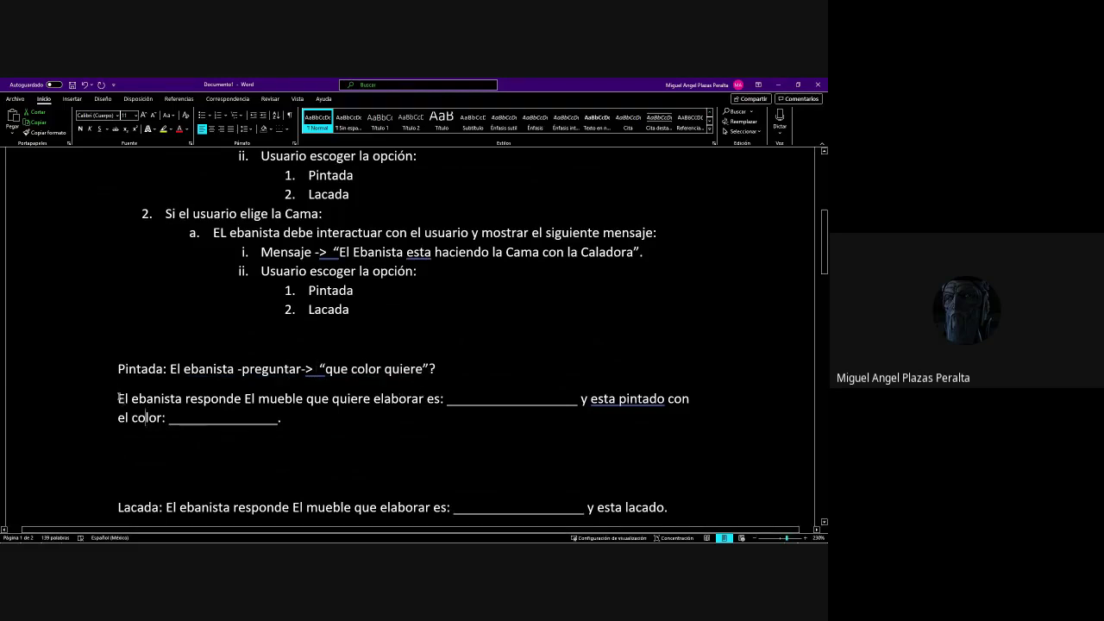
drag(118, 399, 160, 399)
drag(233, 421, 310, 418)
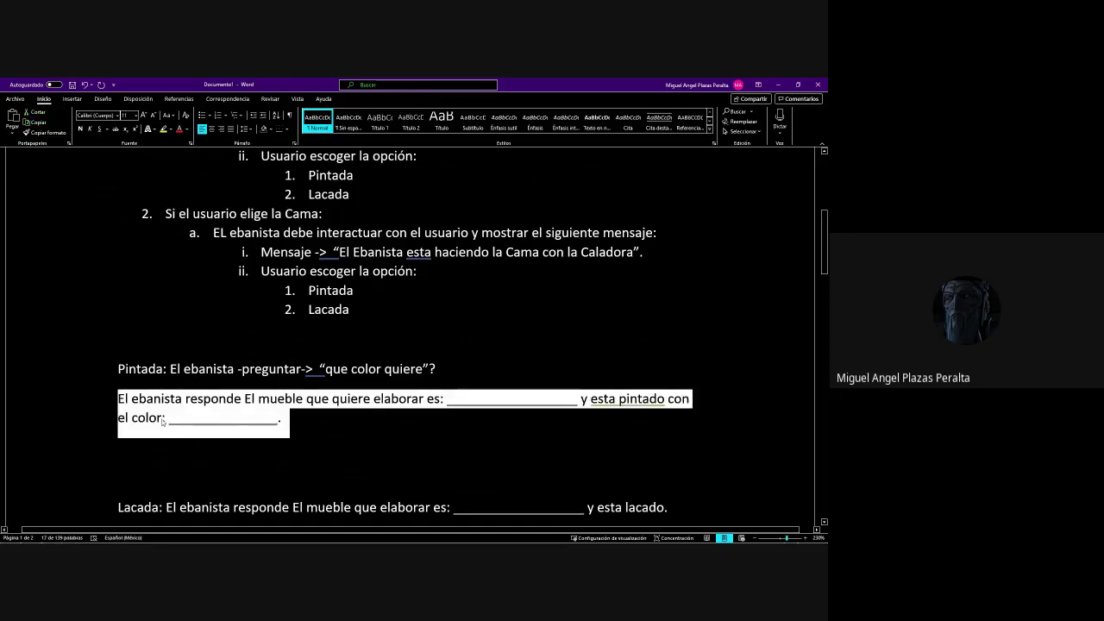
click(123, 398)
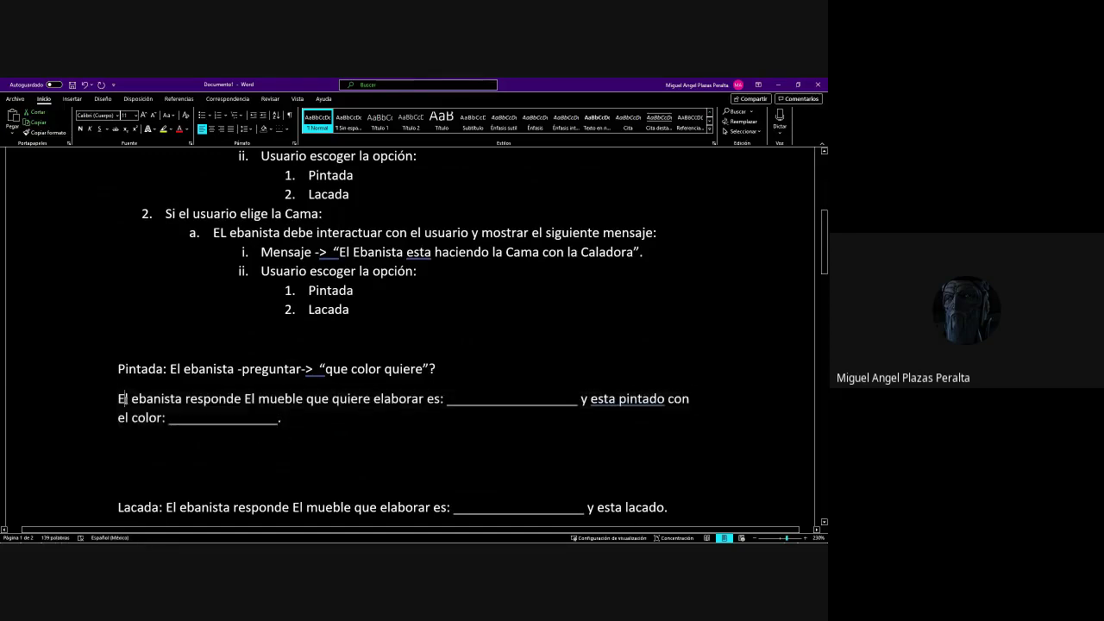
drag(122, 398, 171, 421)
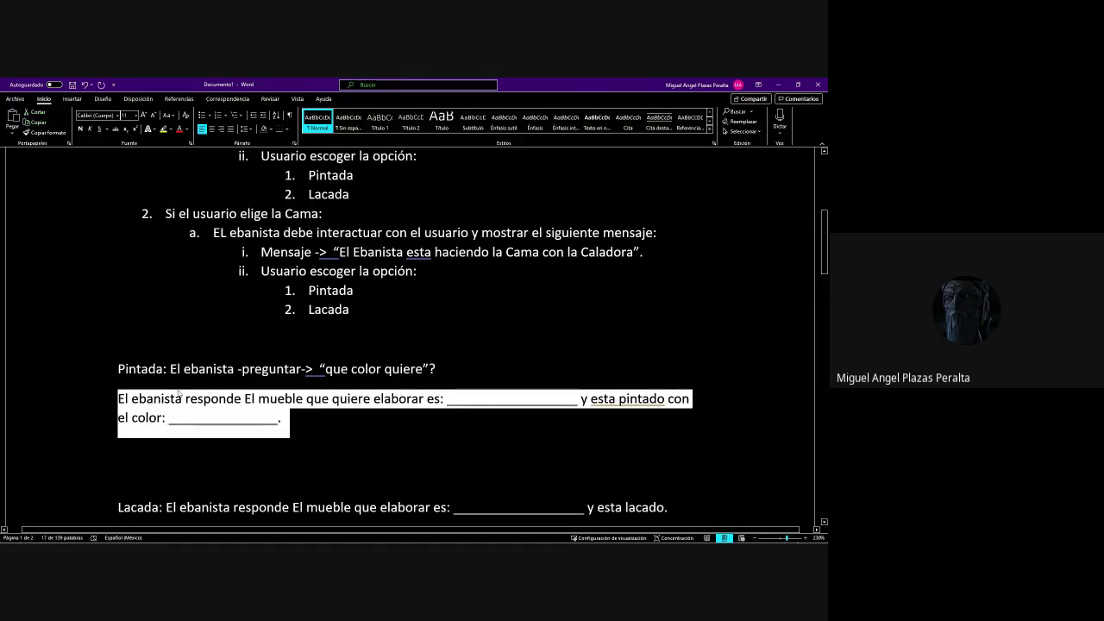
click(258, 414)
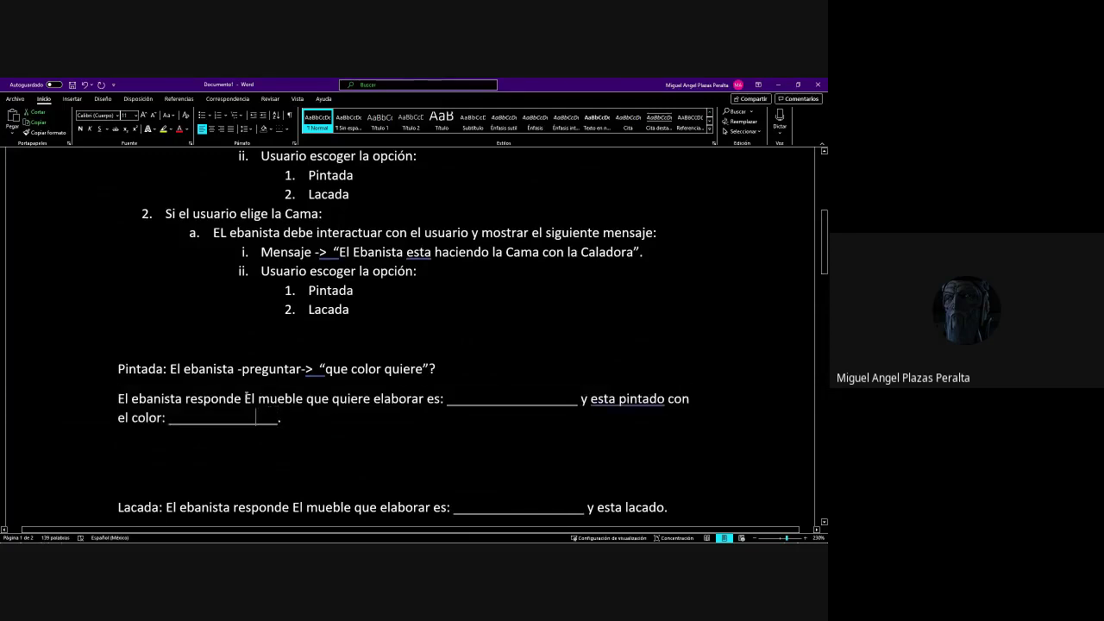
click(244, 398)
text(:)
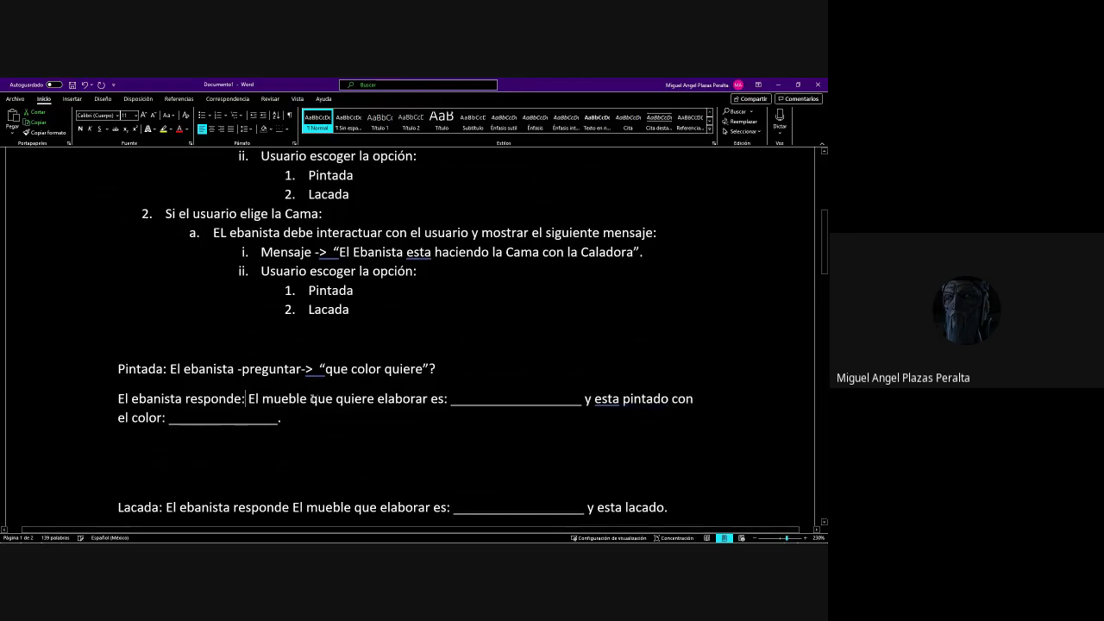
key(Return)
key(Delete)
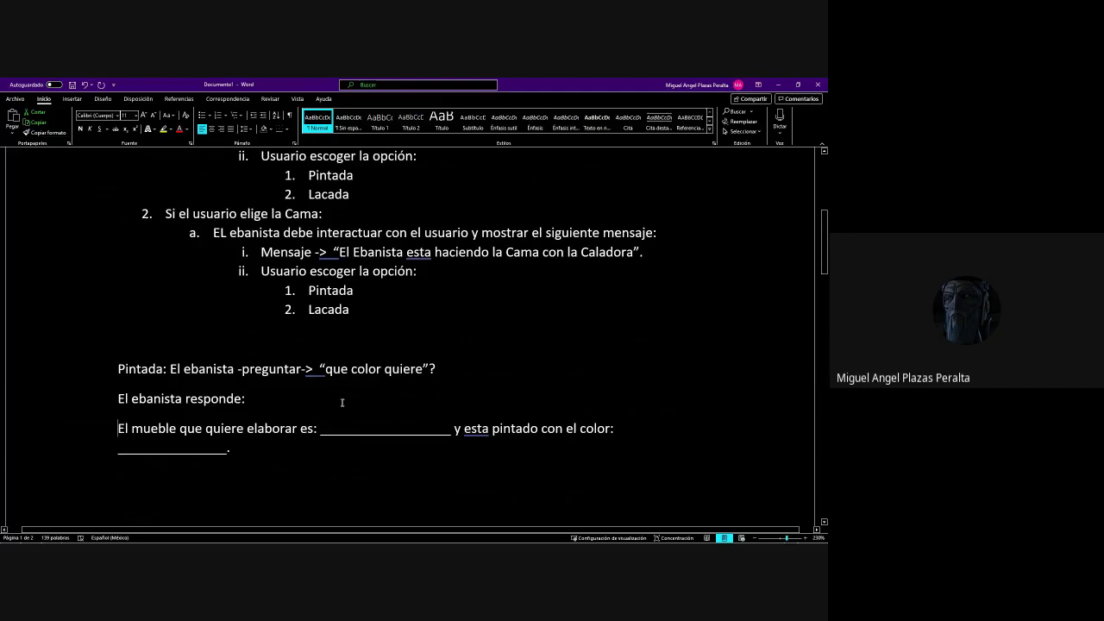
Review the statement from the title through the Escritorio and Cama rules to the Pintada and Lacada responses
scroll(342, 403, up, 1)
scroll(342, 403, up, 2)
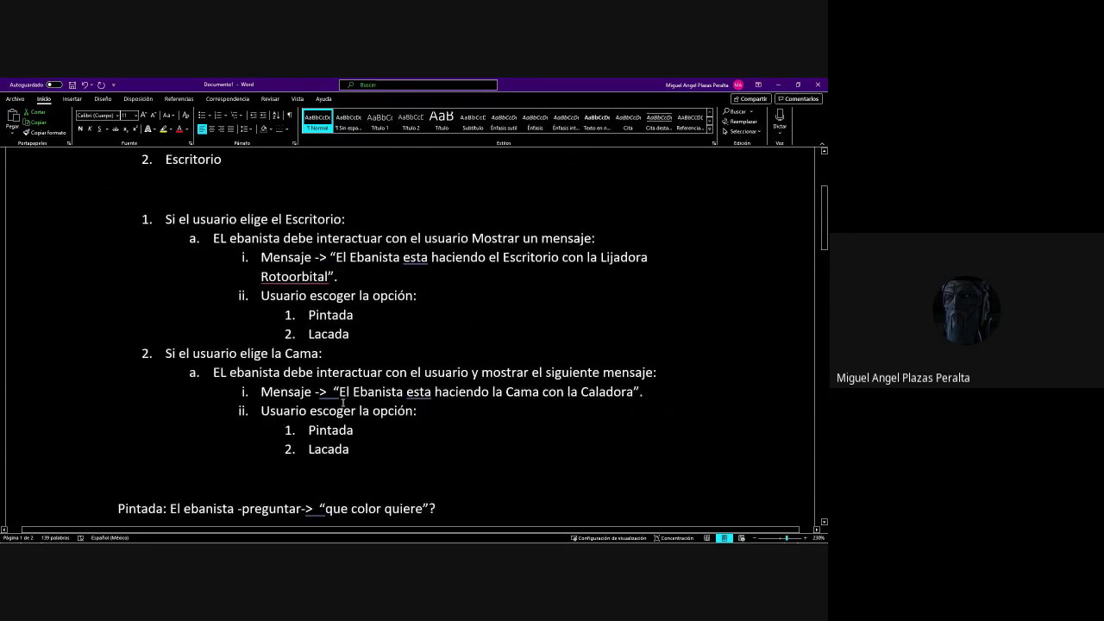
scroll(343, 328, down, 3)
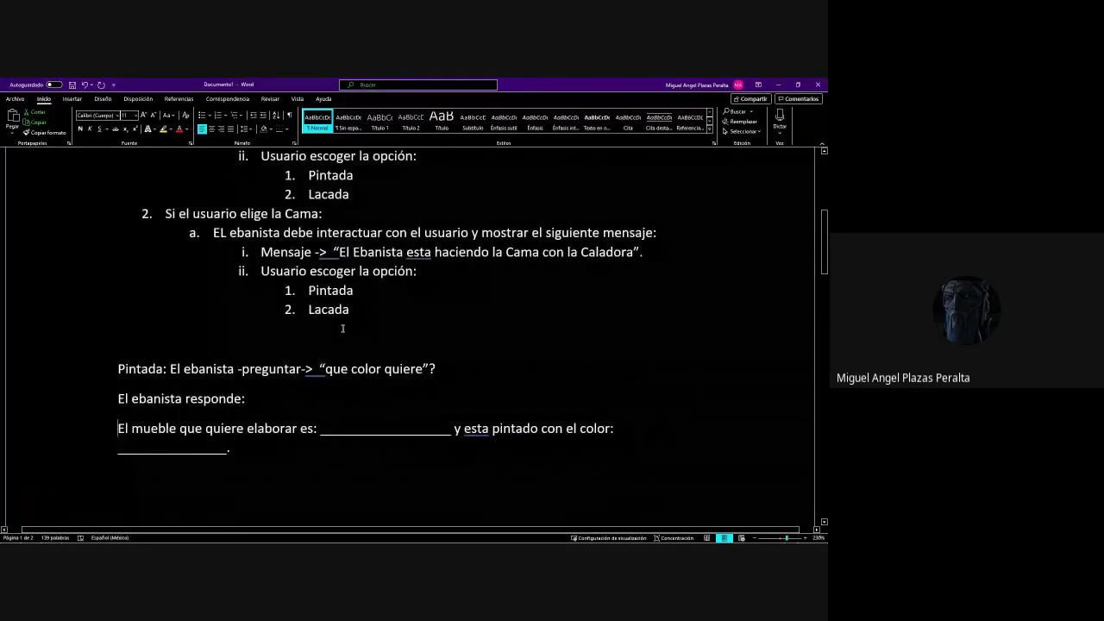
scroll(343, 328, up, 2)
scroll(342, 328, down, 2)
scroll(321, 455, up, 1)
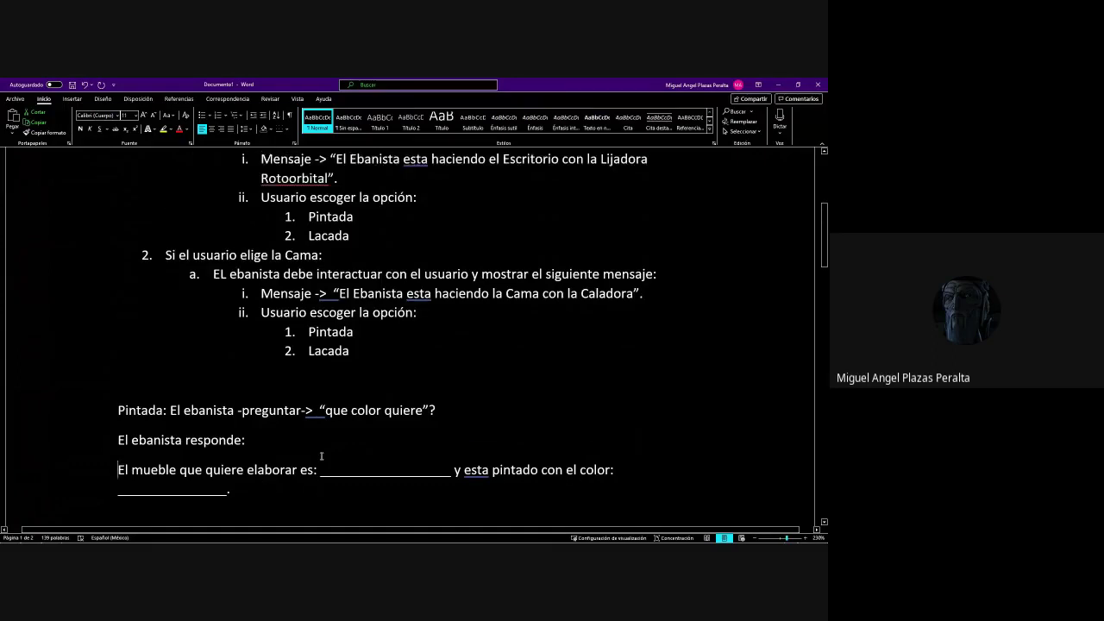
scroll(321, 455, up, 1)
scroll(311, 436, down, 2)
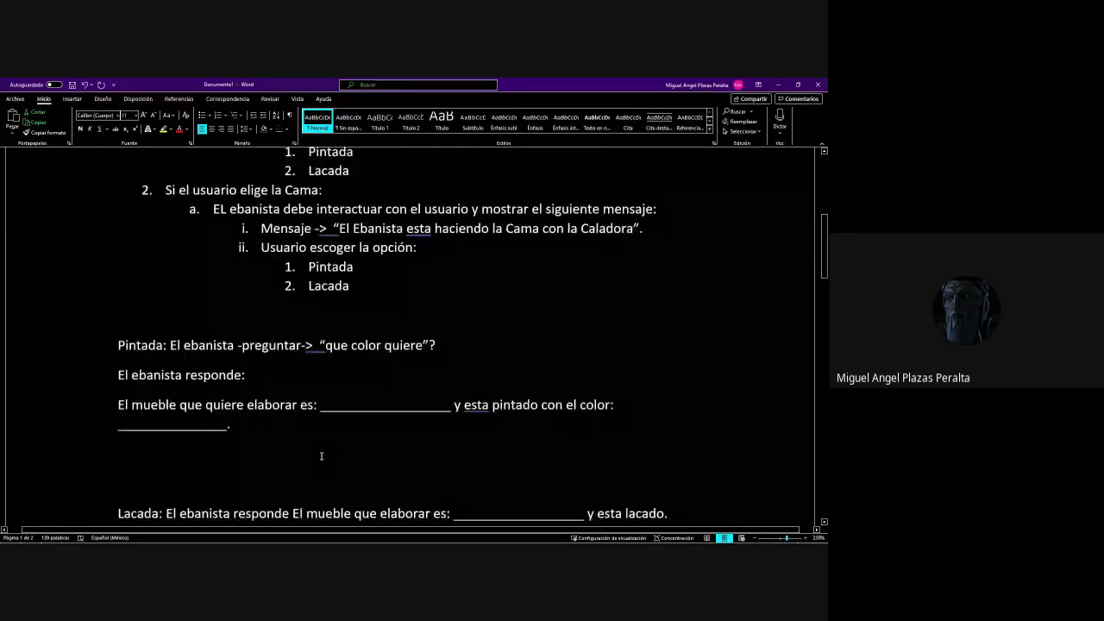
scroll(302, 418, up, 6)
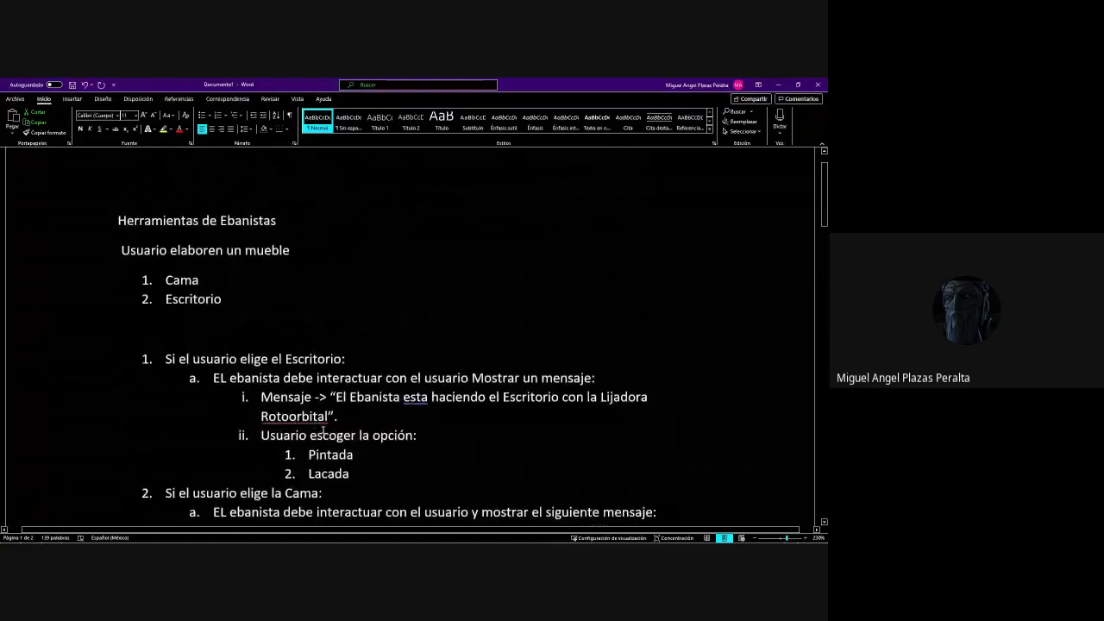
scroll(323, 429, down, 2)
click(343, 220)
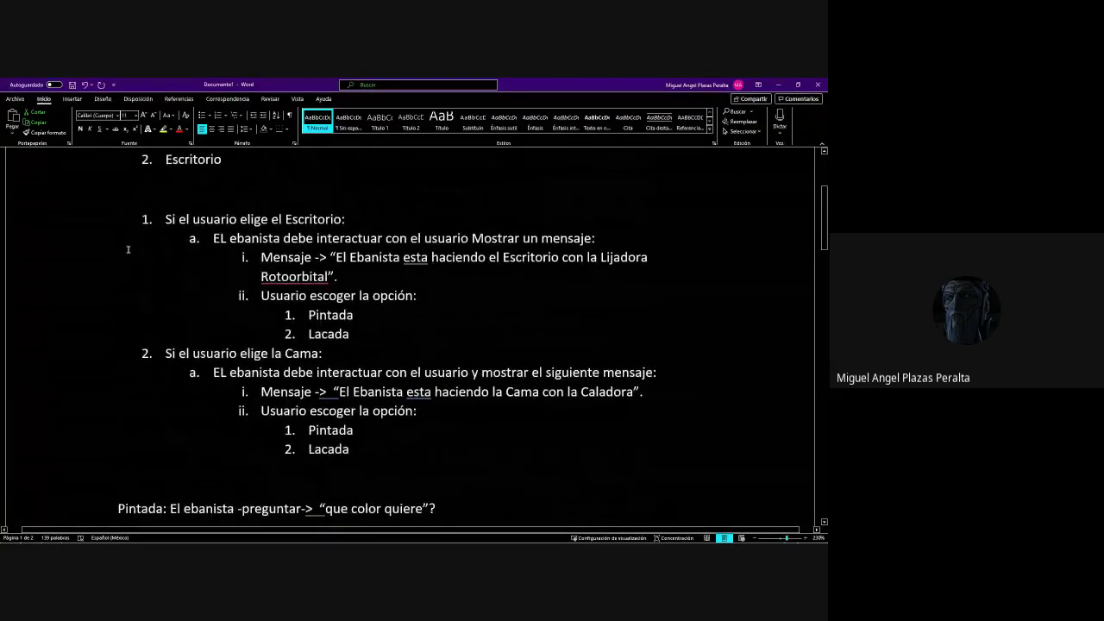
Examine the finish options listed under the Escritorio and Cama rules and how they relate to the Pintada response
drag(131, 220, 380, 451)
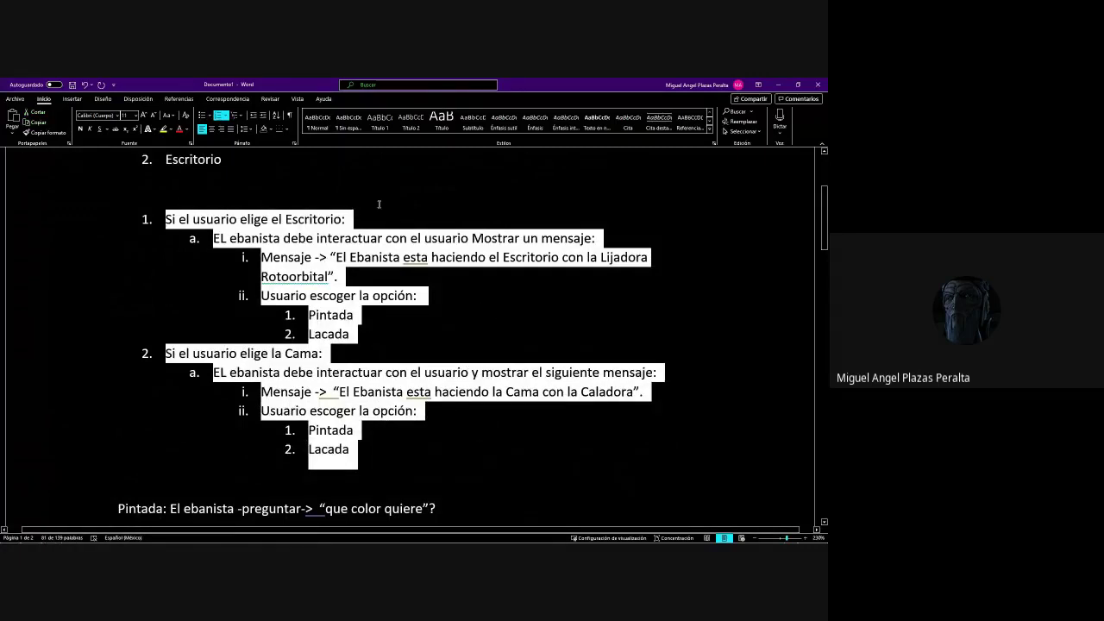
click(274, 242)
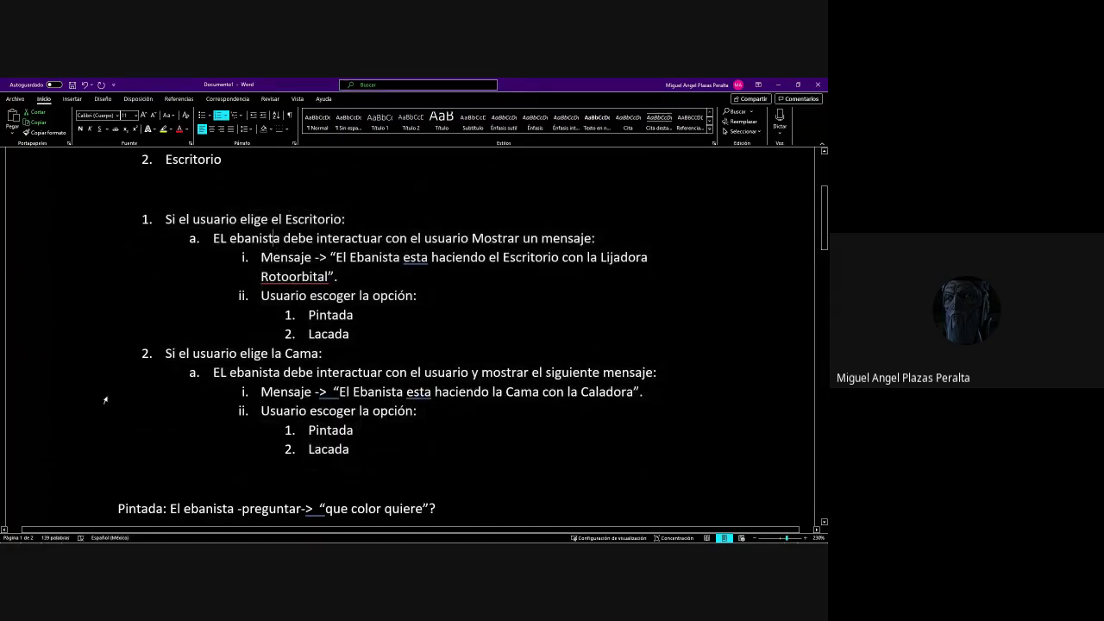
drag(259, 296, 355, 337)
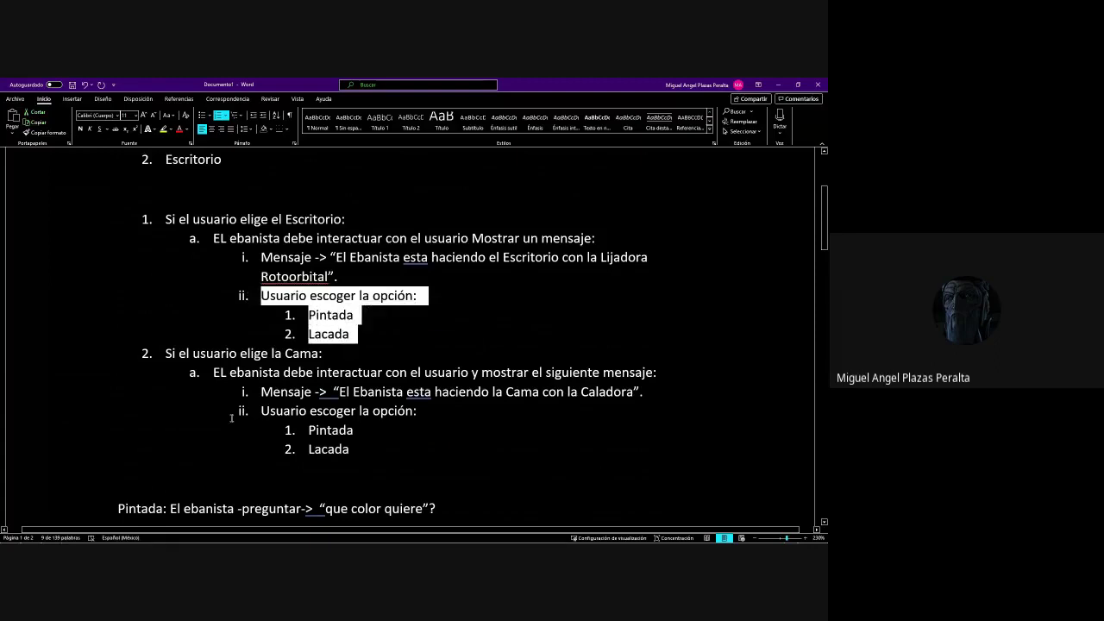
drag(259, 411, 384, 448)
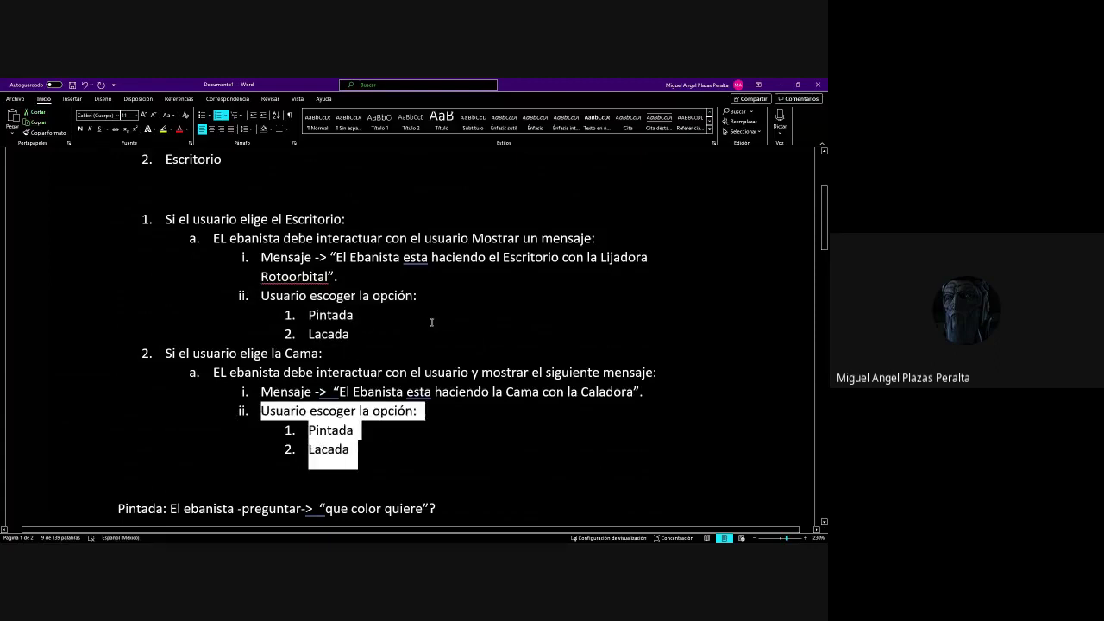
click(270, 312)
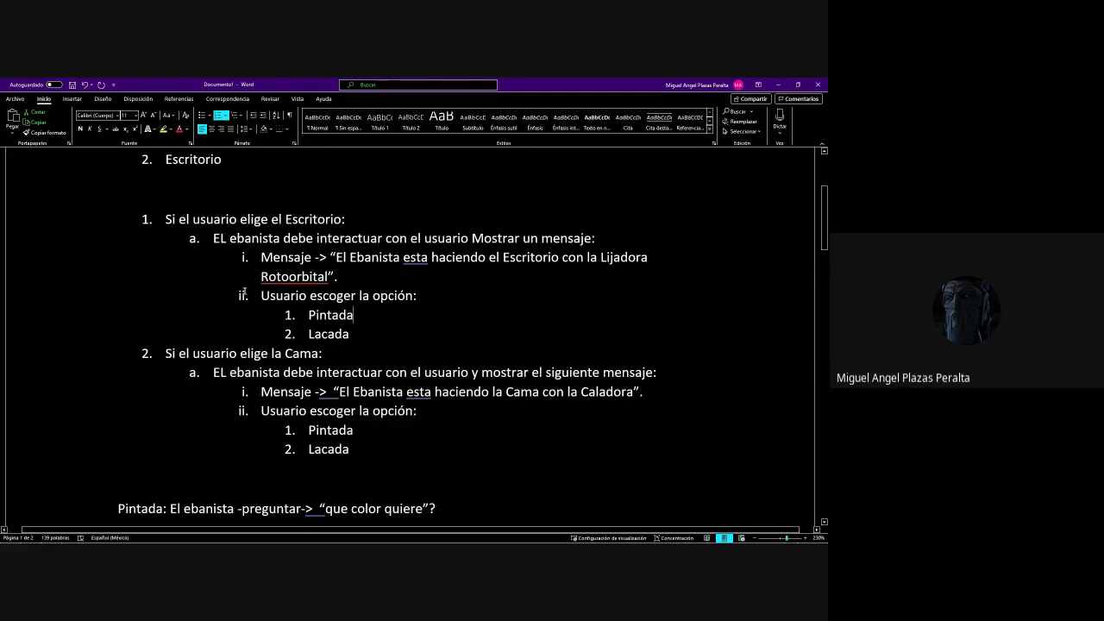
drag(244, 293, 349, 312)
click(290, 314)
click(361, 315)
scroll(362, 308, down, 1)
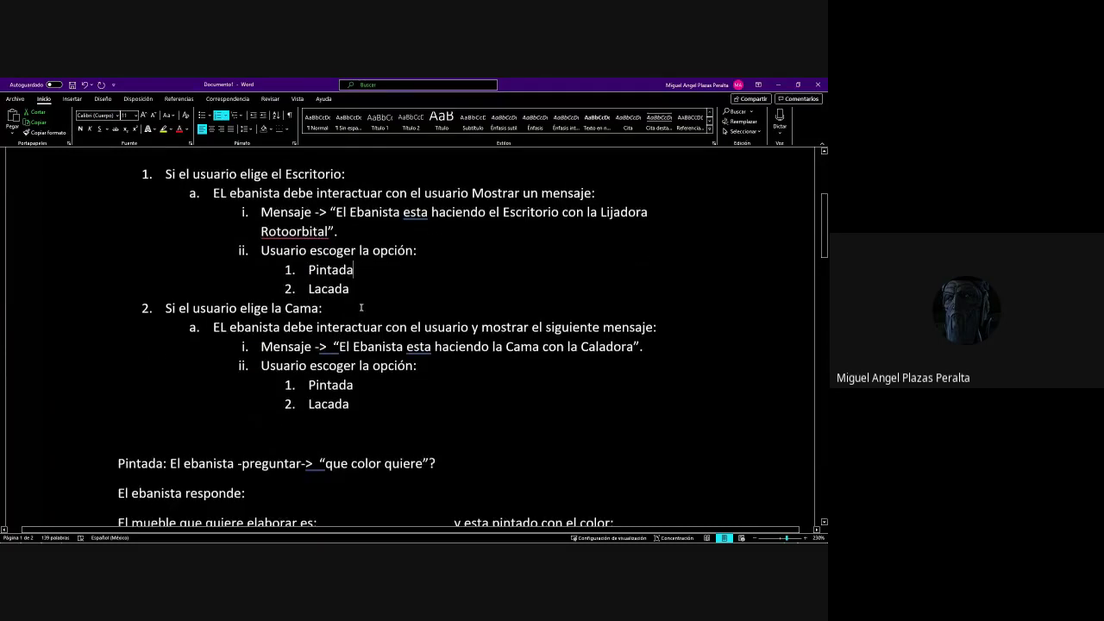
scroll(361, 308, up, 1)
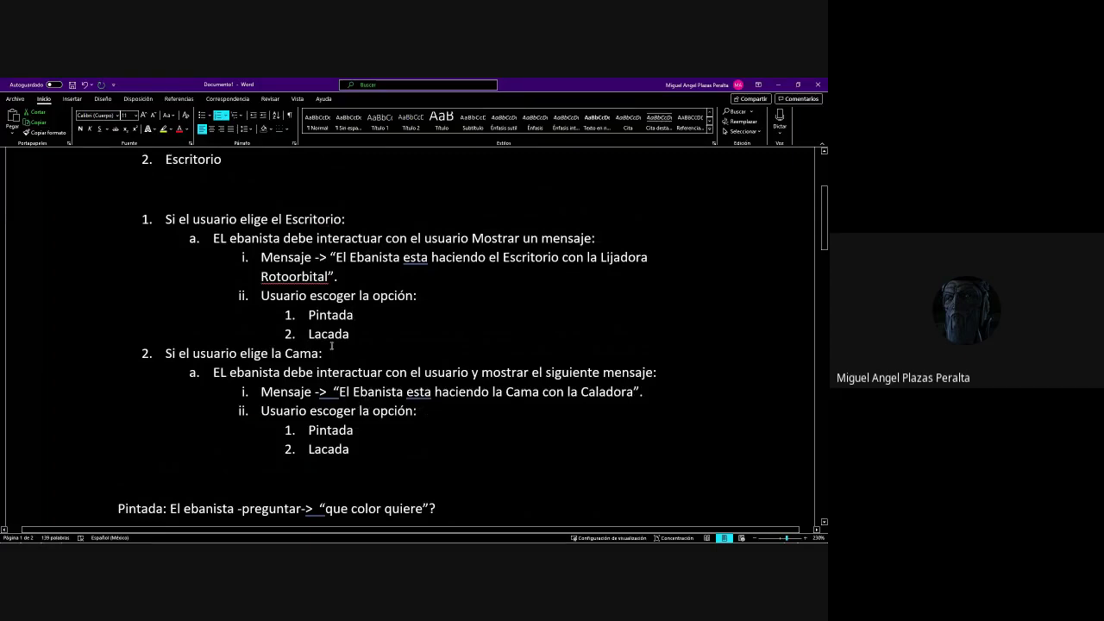
scroll(331, 346, down, 1)
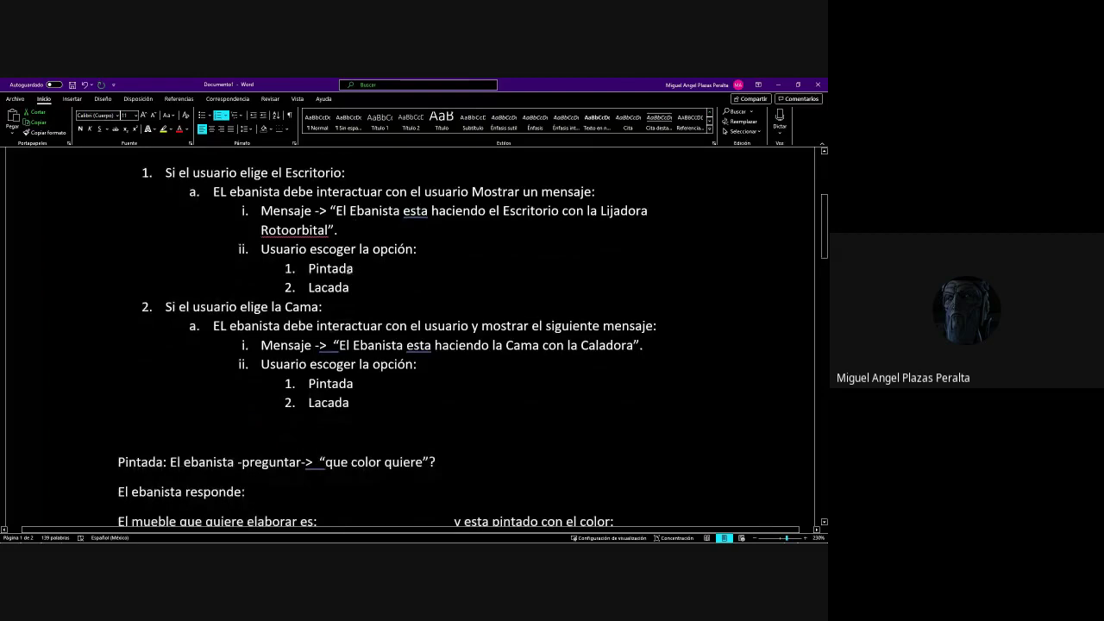
scroll(353, 269, down, 2)
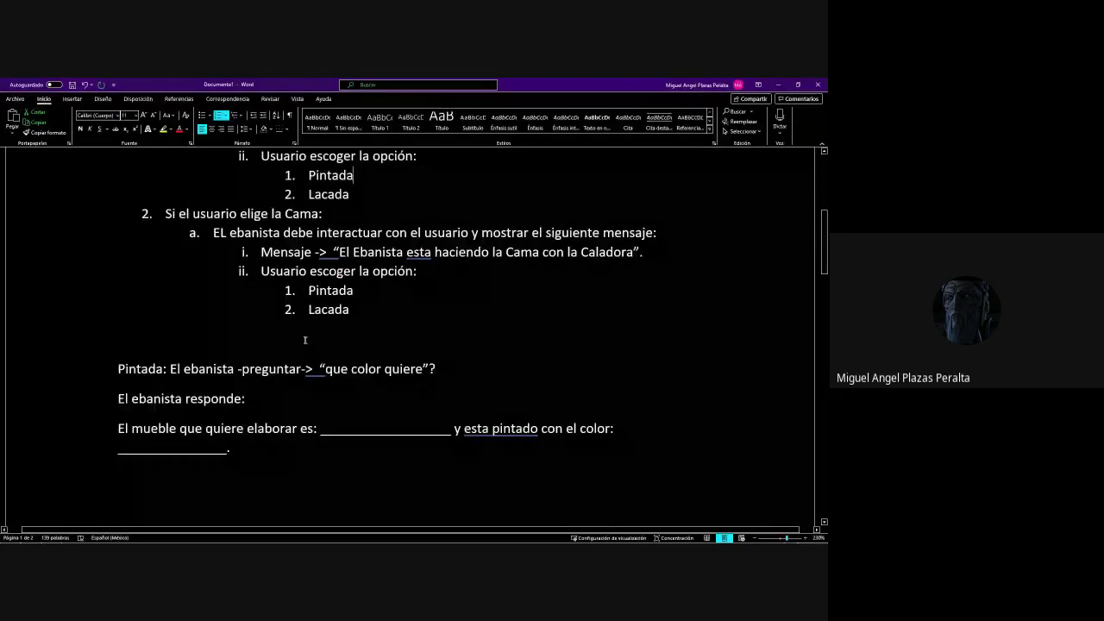
scroll(369, 380, up, 2)
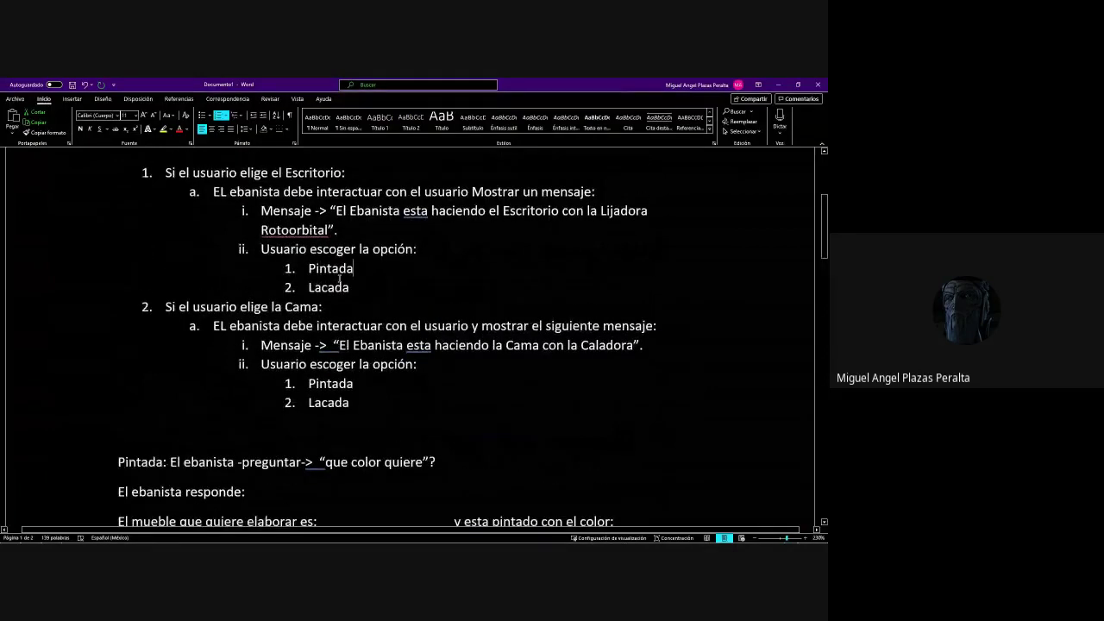
scroll(340, 280, down, 3)
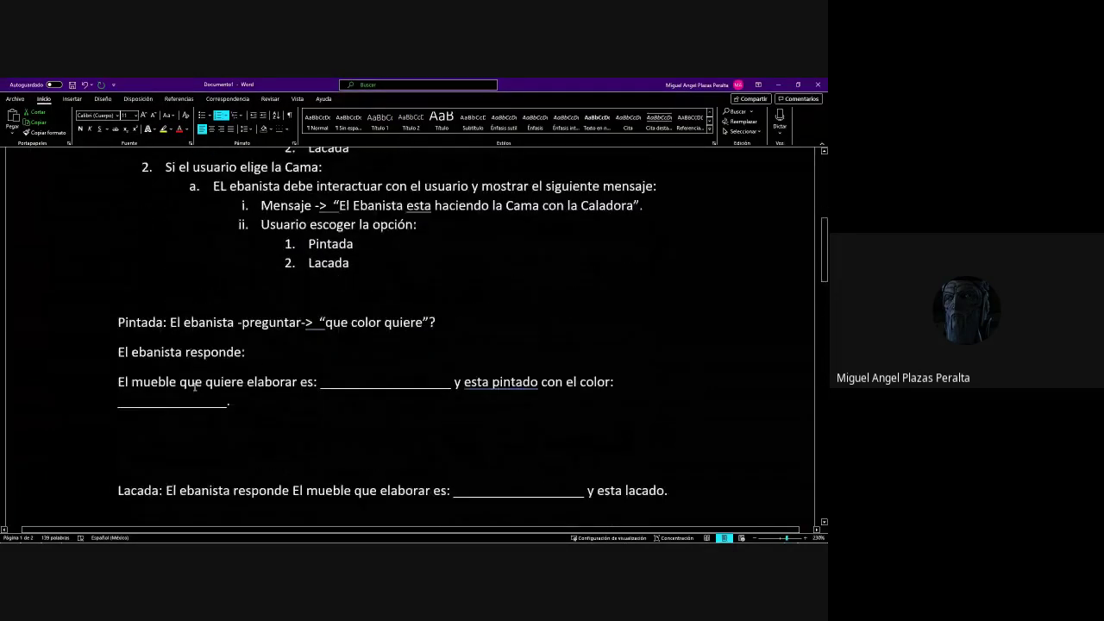
Examine the Pintada message, the Lacada response and the rule for a different number or character
drag(105, 376, 219, 401)
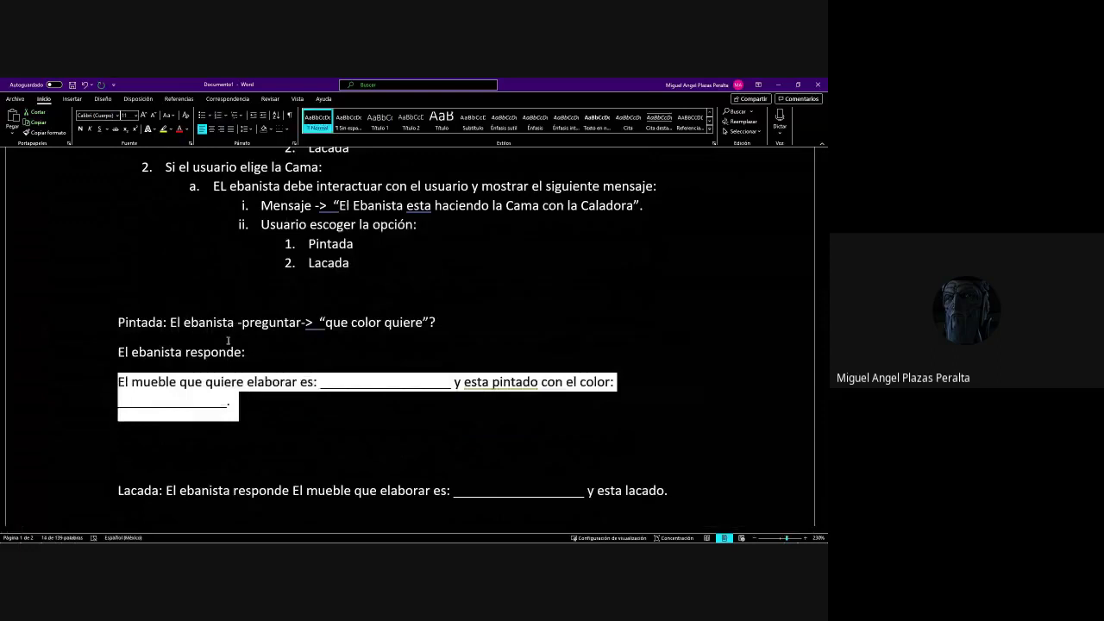
scroll(312, 386, up, 1)
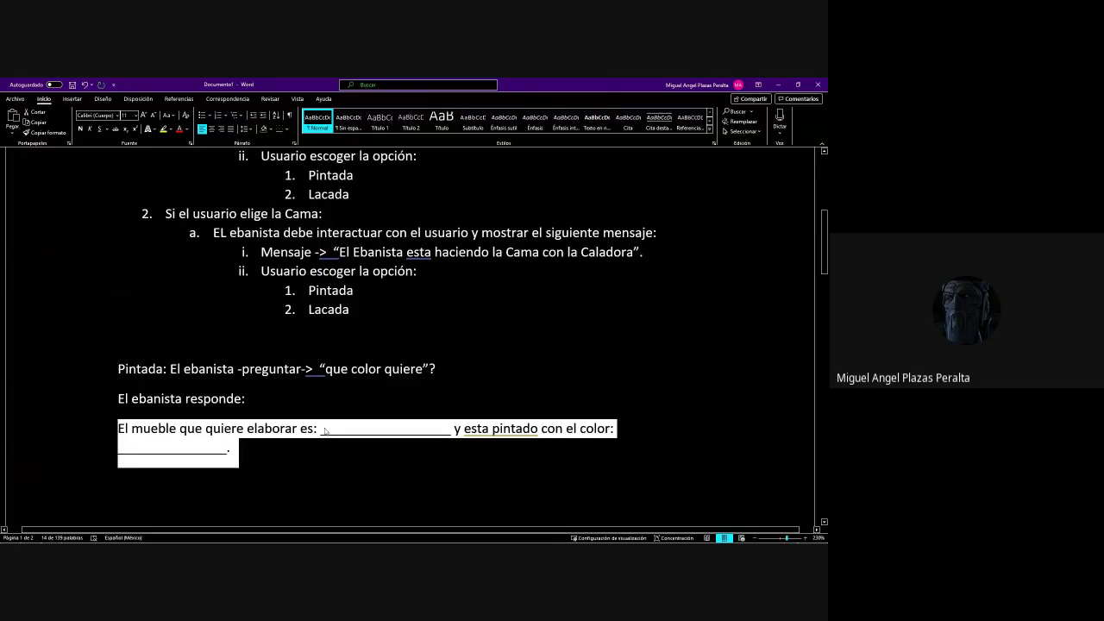
scroll(335, 426, down, 3)
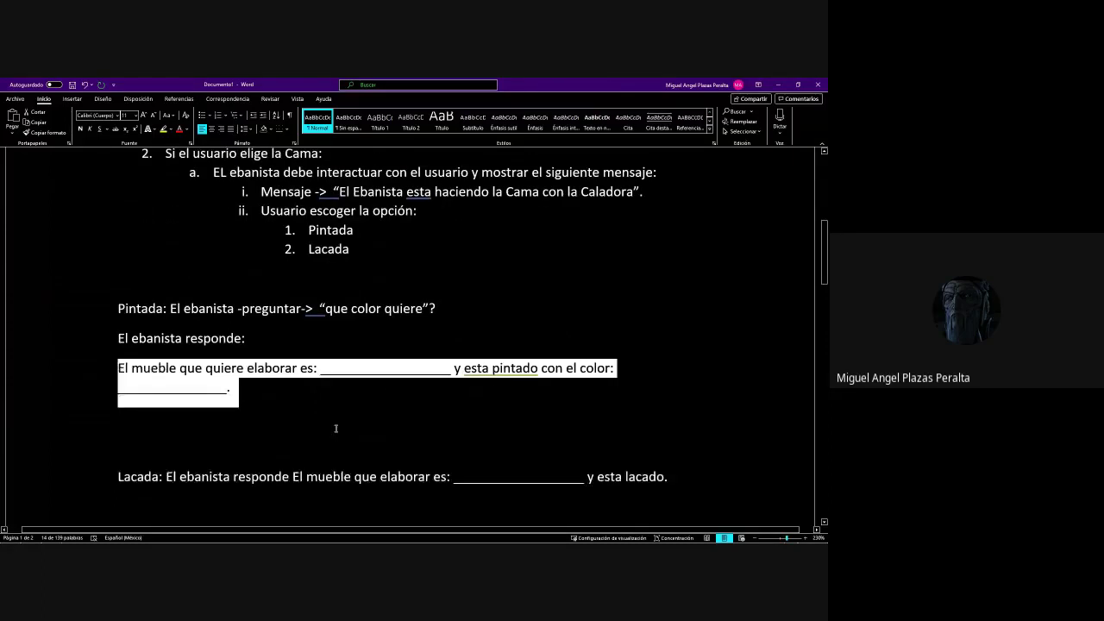
click(158, 371)
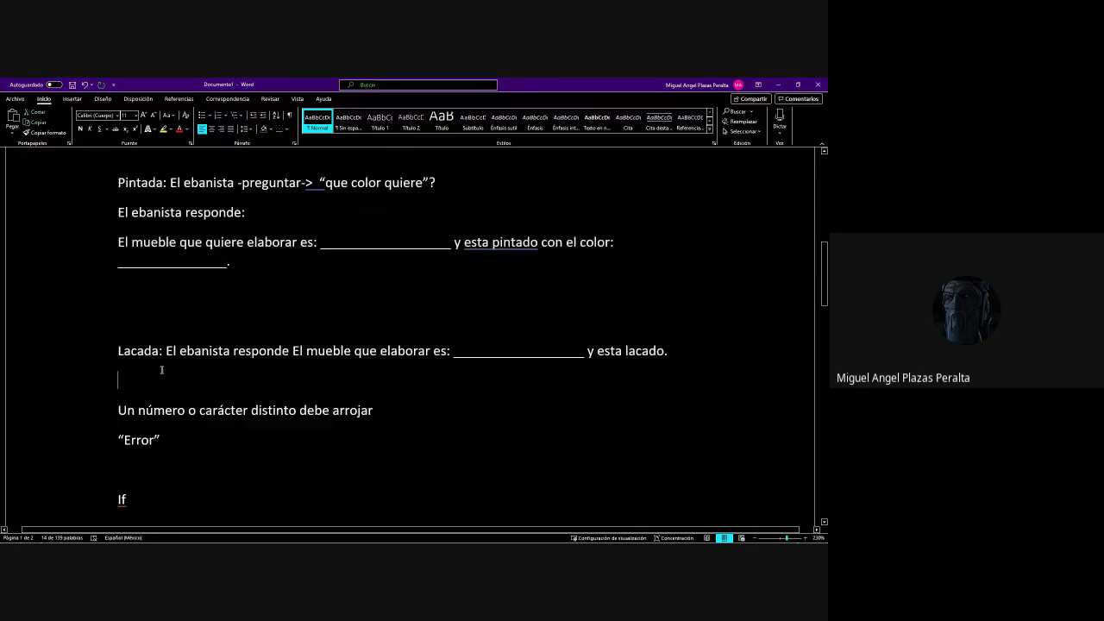
drag(117, 350, 492, 421)
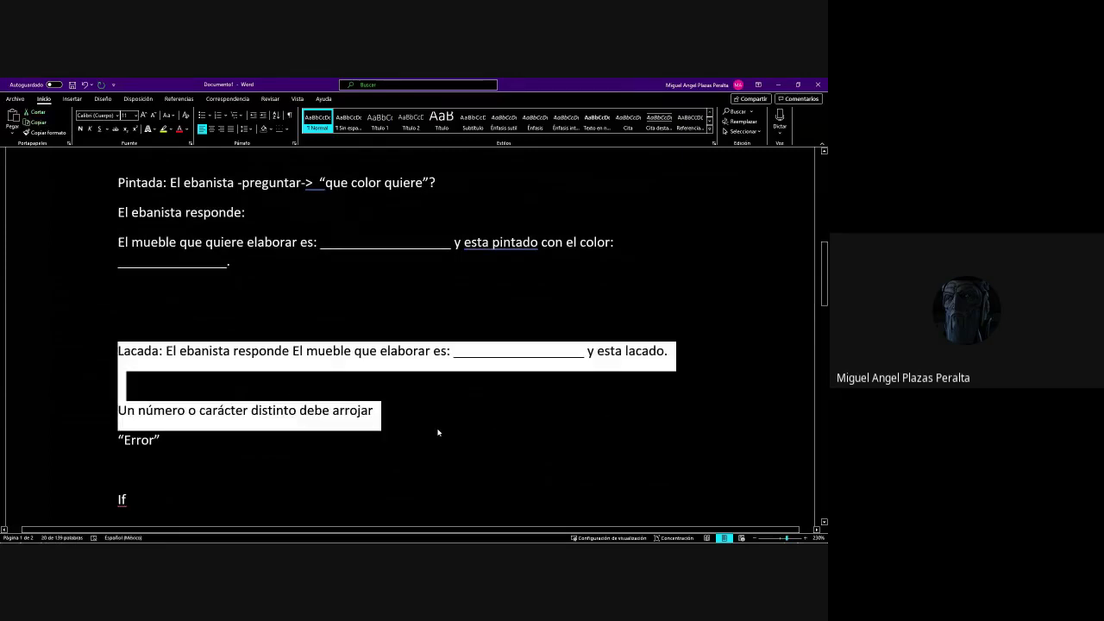
scroll(439, 434, up, 1)
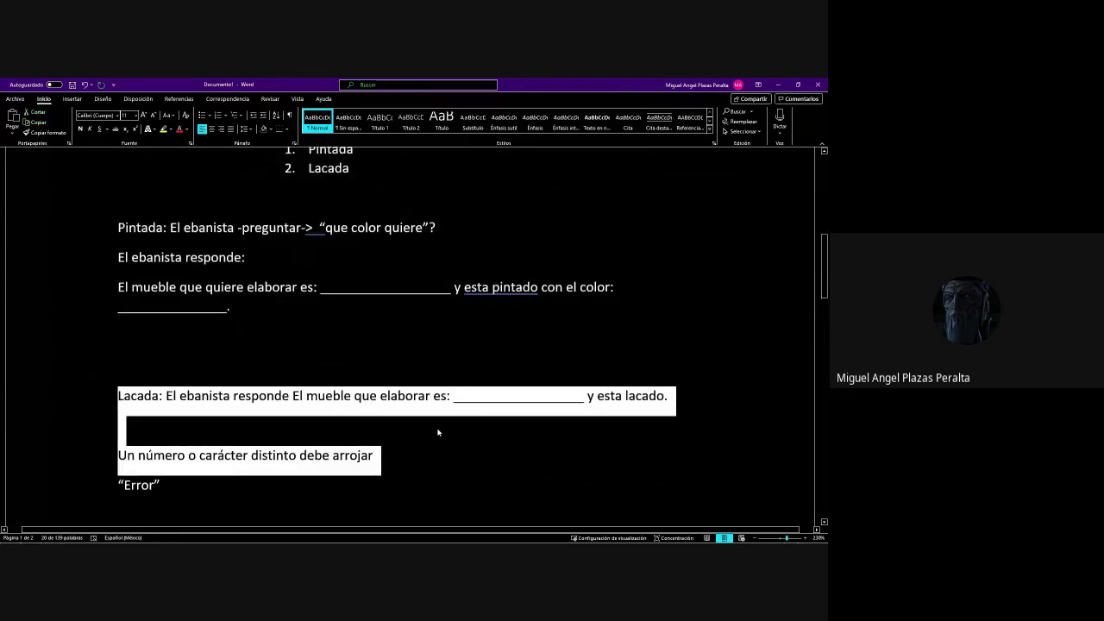
Zoom the document out to 110% to view the whole exercise statement
click(754, 538)
click(754, 537)
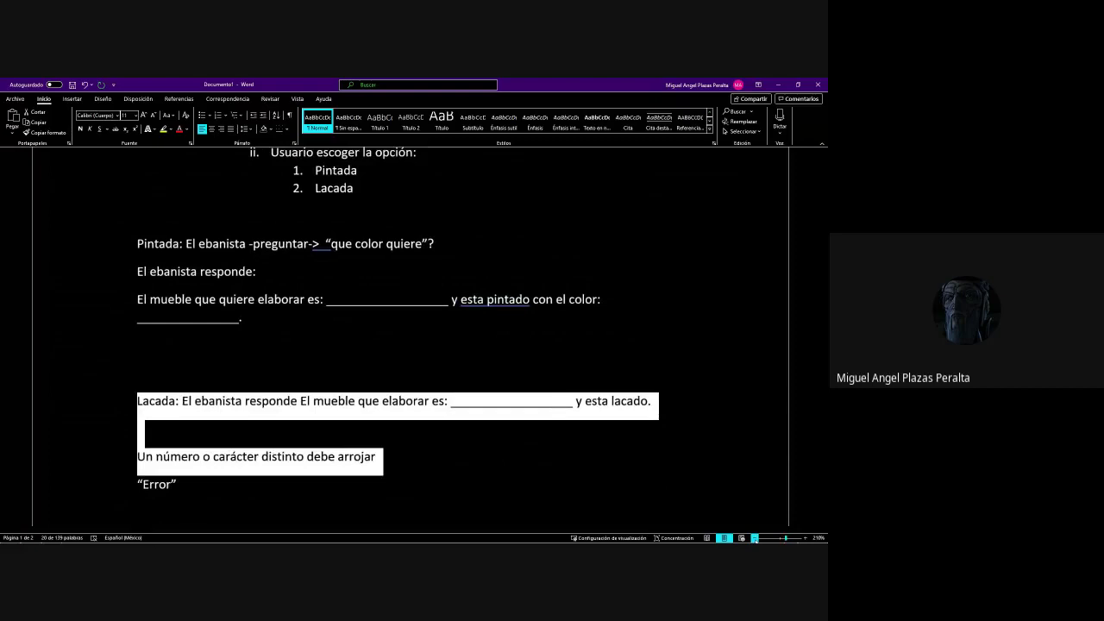
click(755, 537)
click(754, 538)
click(755, 537)
click(755, 538)
click(754, 538)
click(755, 537)
click(755, 538)
click(755, 537)
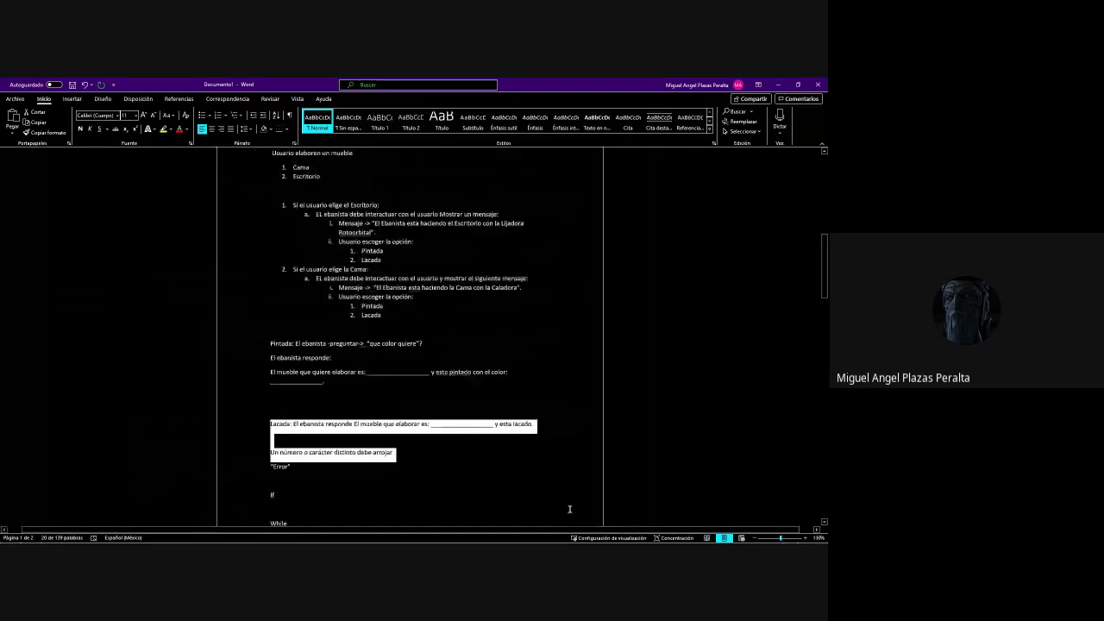
Insert four empty lines between the Lacada response and the "Un número o carácter distinto debe arrojar" rule
click(295, 441)
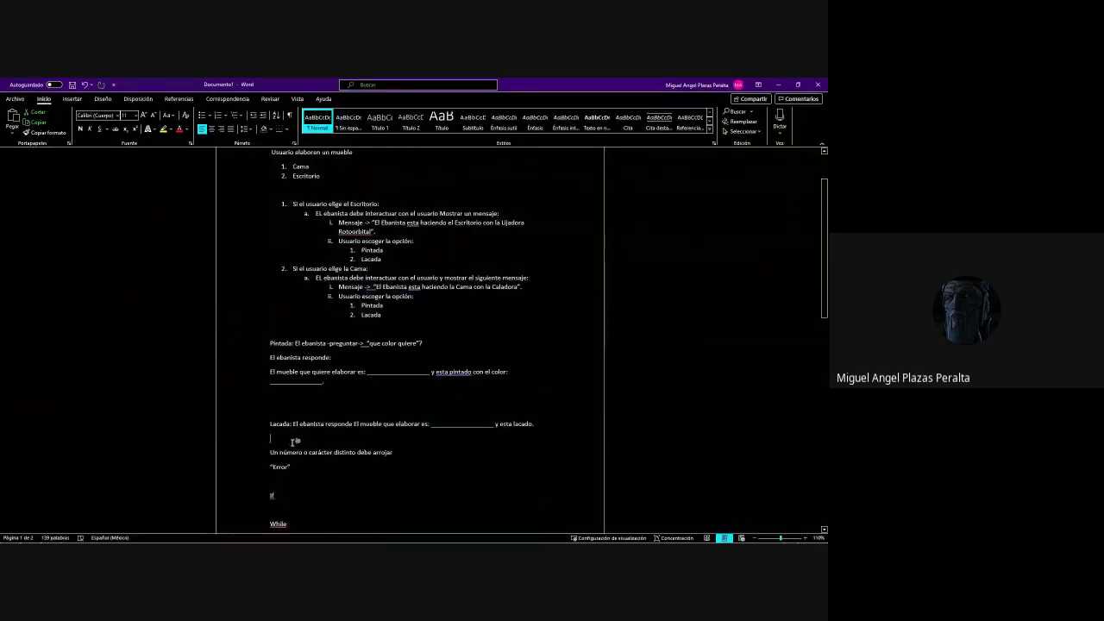
key(Return)
key(Return)
key(Return)
key(Return)
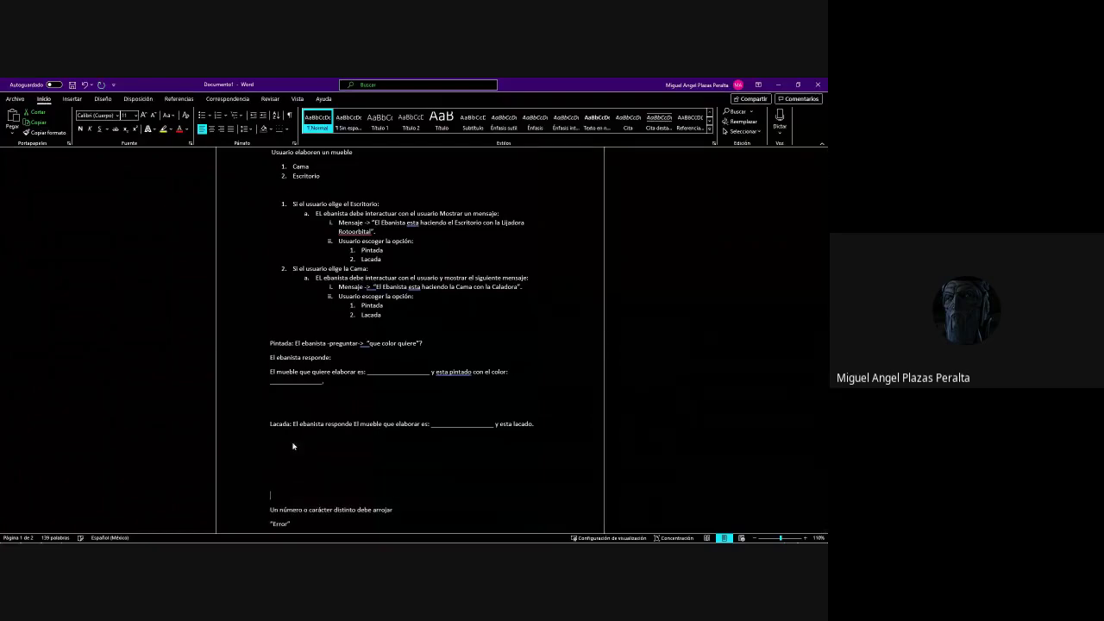
scroll(293, 446, up, 2)
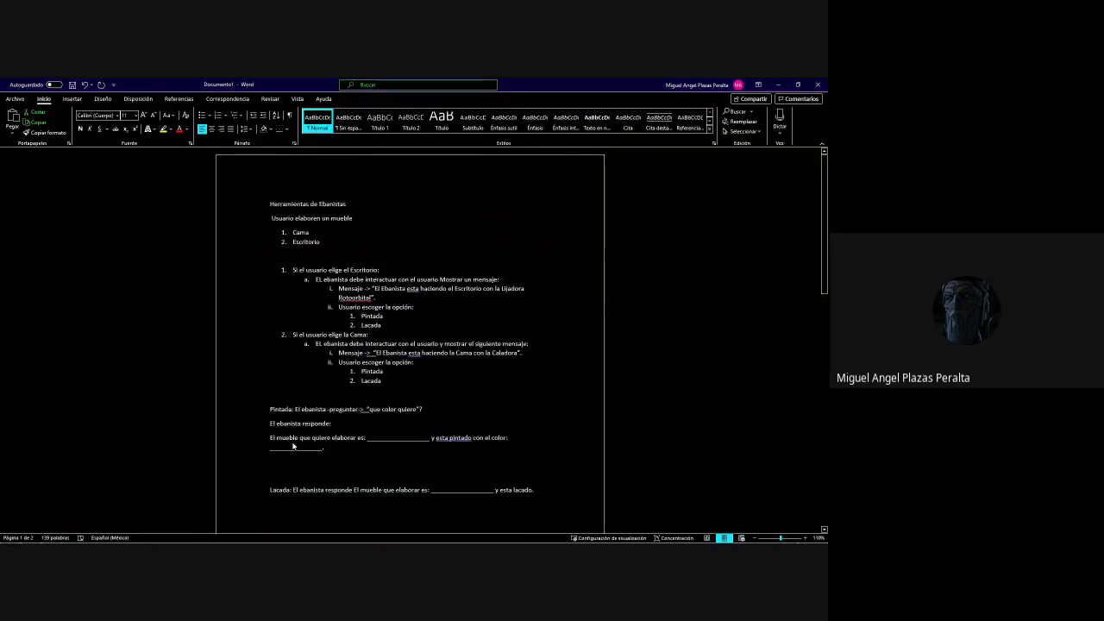
Check the Google Meet call and return to the exercise statement in Word
key(alt+Tab)
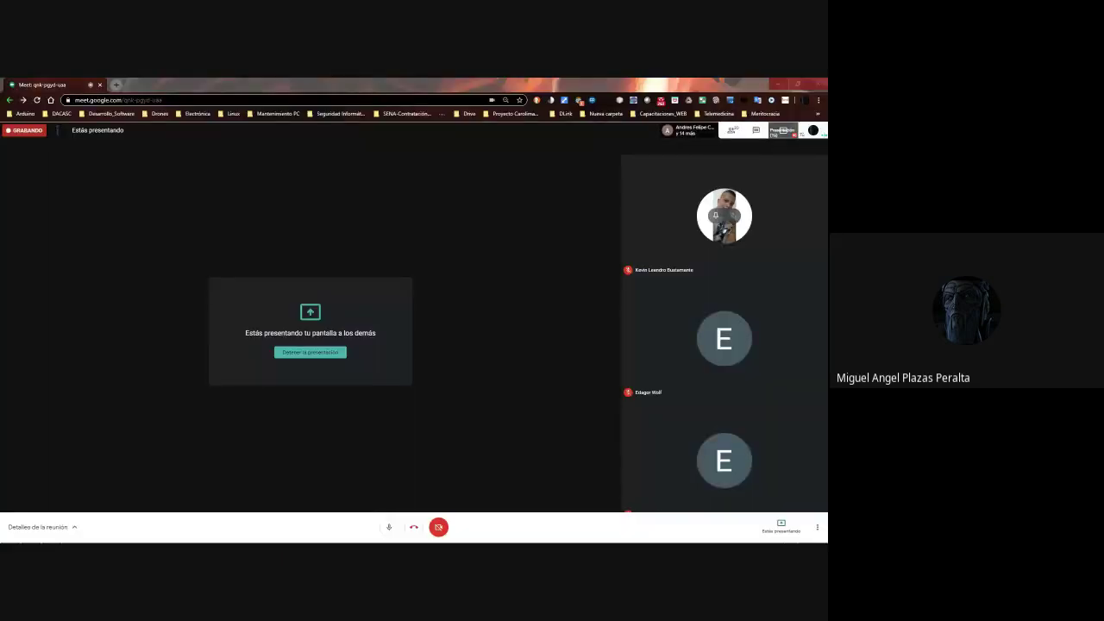
key(alt+Tab)
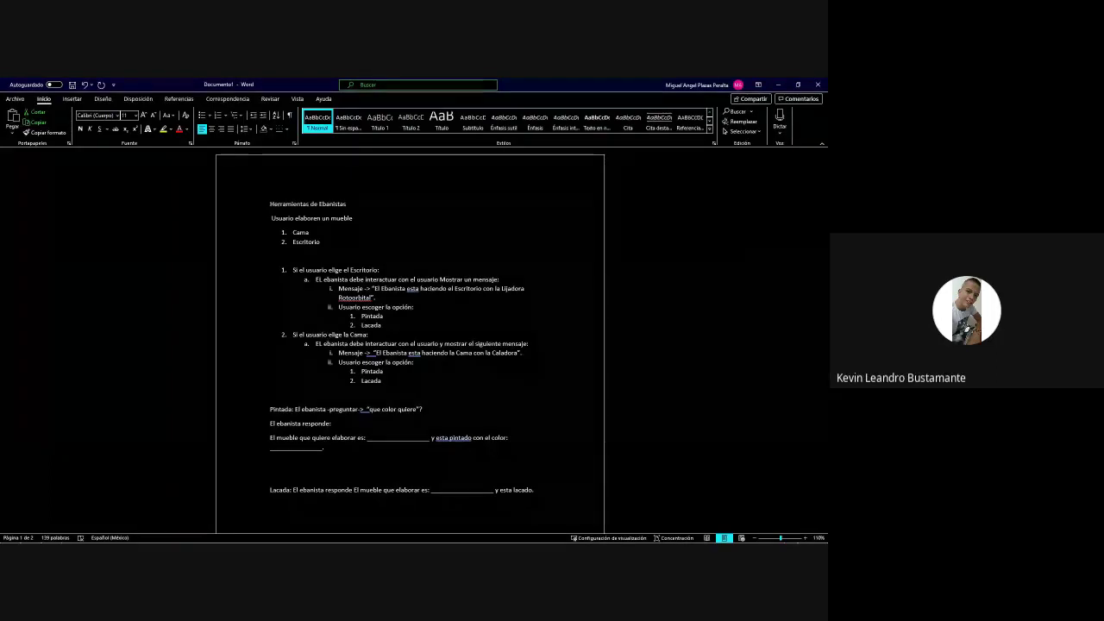
click(468, 423)
click(461, 342)
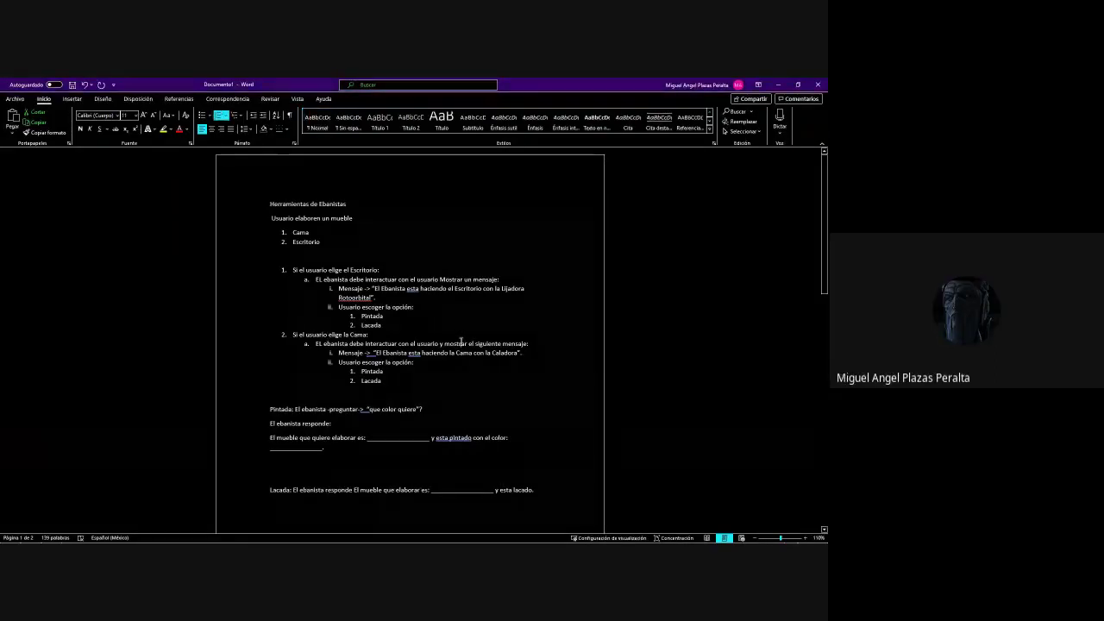
Examine the carpenter's messages in the Escritorio and Cama rules and the finish options under the Cama rule
scroll(461, 343, down, 2)
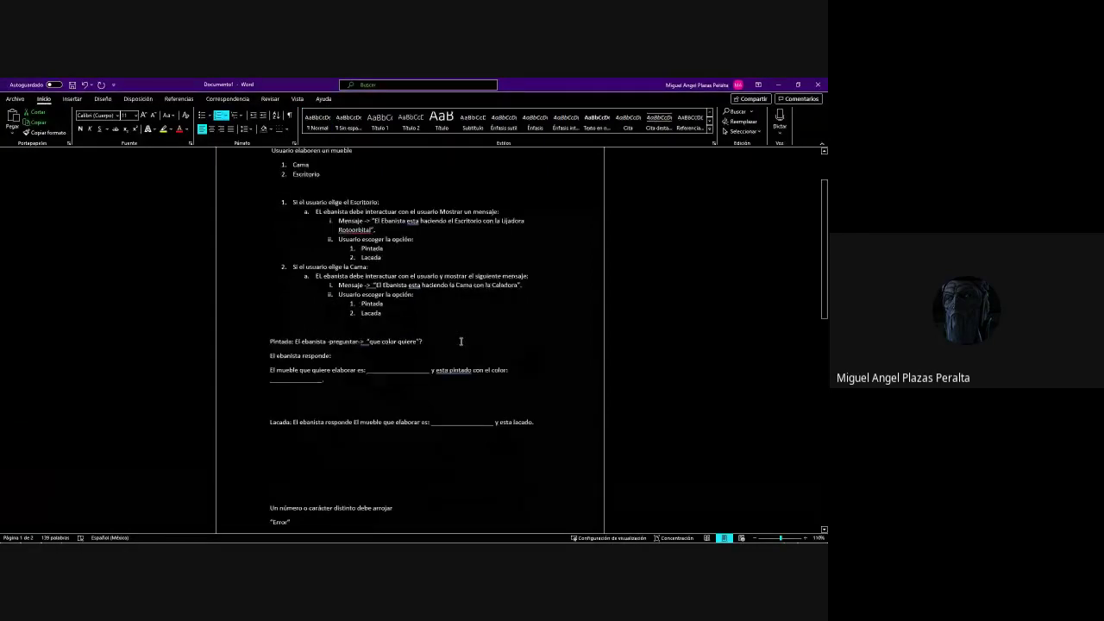
scroll(458, 345, up, 2)
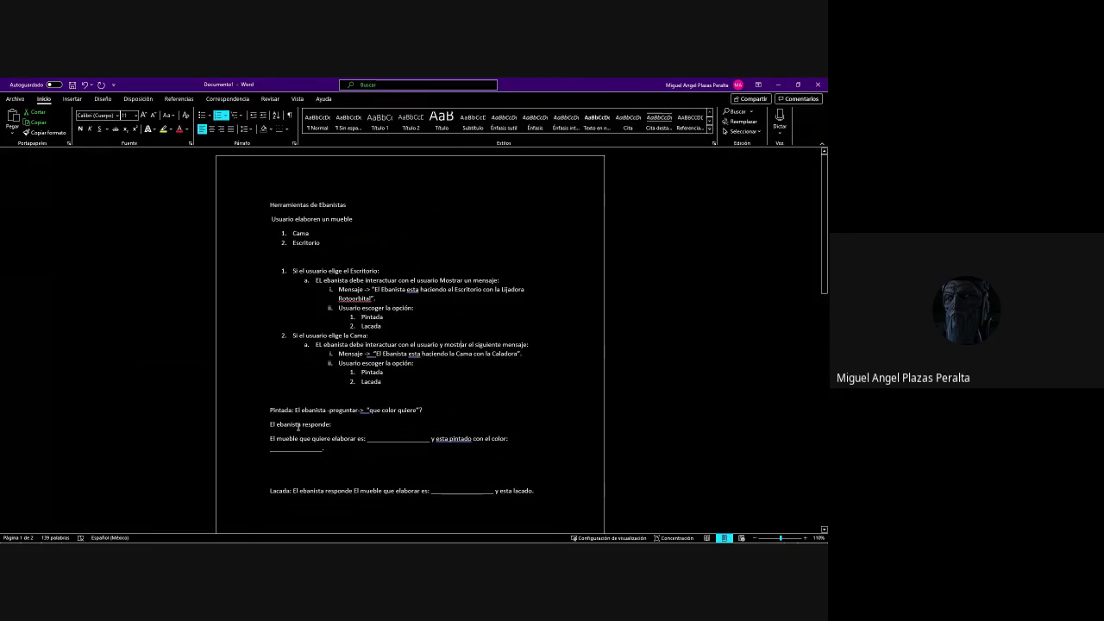
click(342, 397)
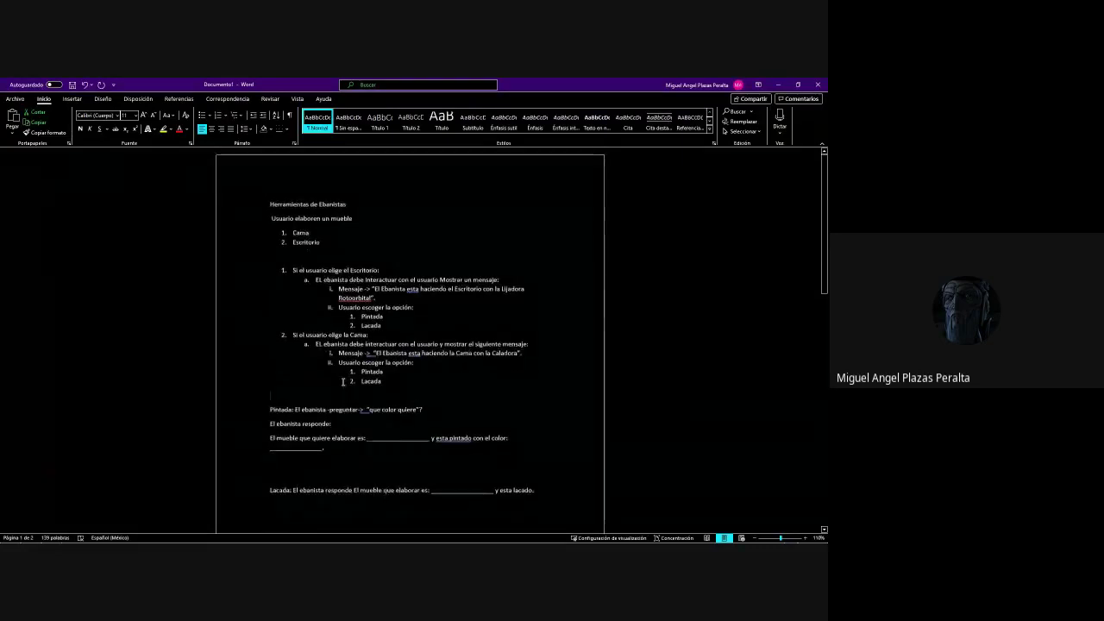
click(286, 335)
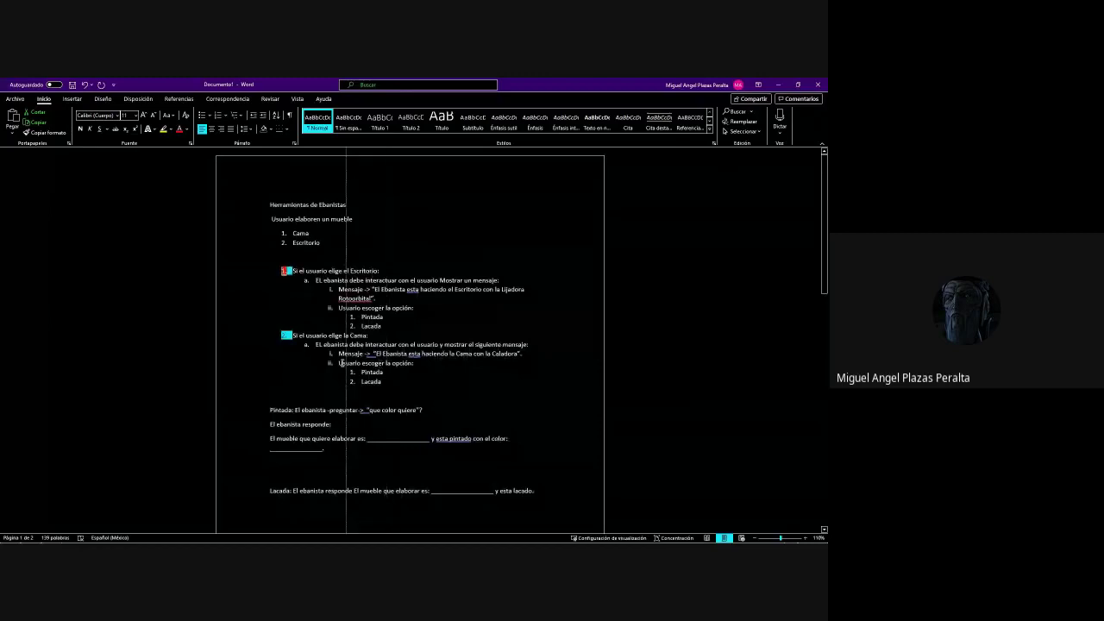
click(353, 311)
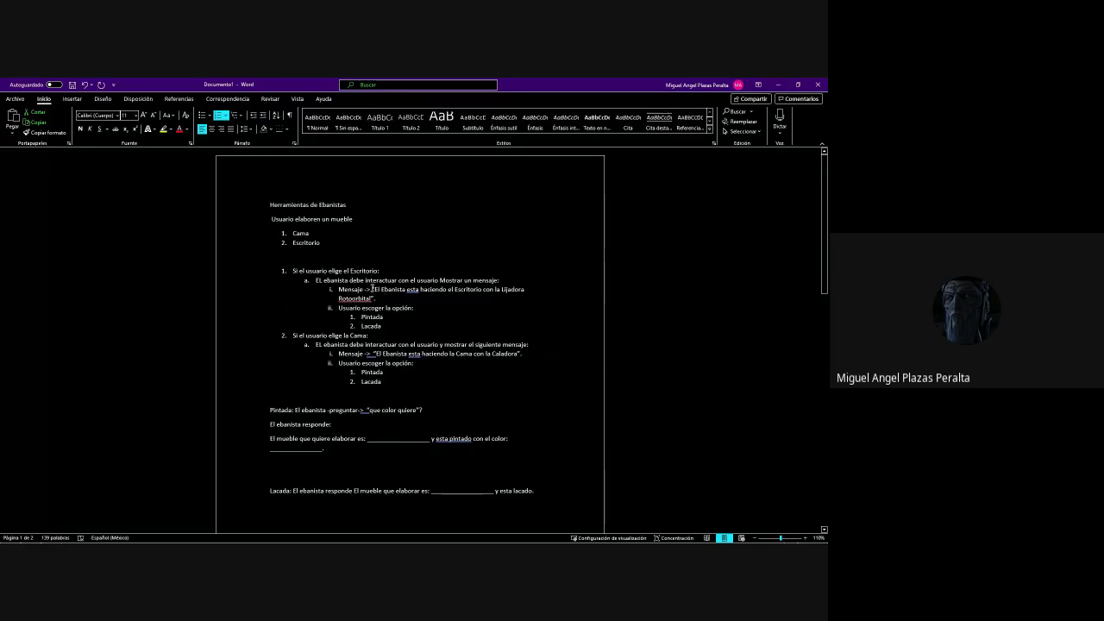
drag(372, 289, 377, 298)
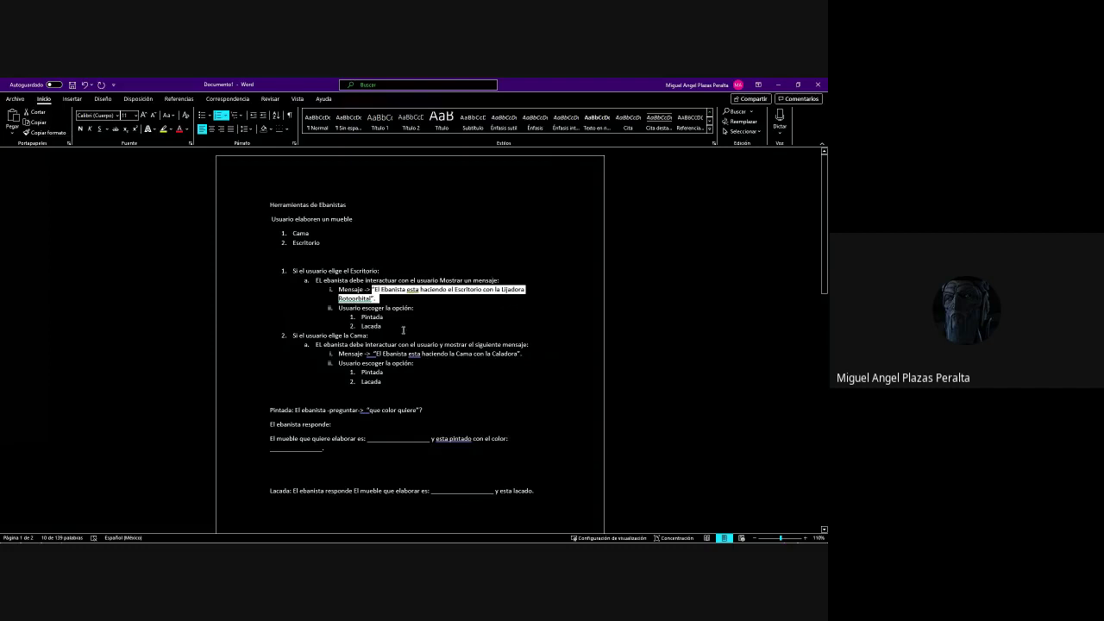
click(403, 330)
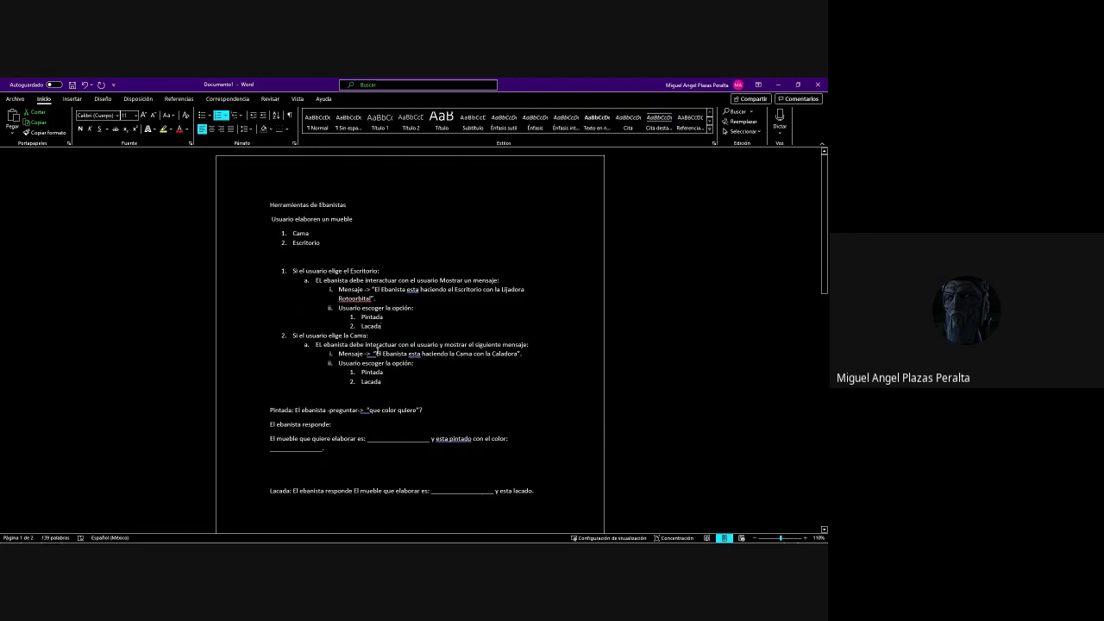
drag(365, 354, 518, 355)
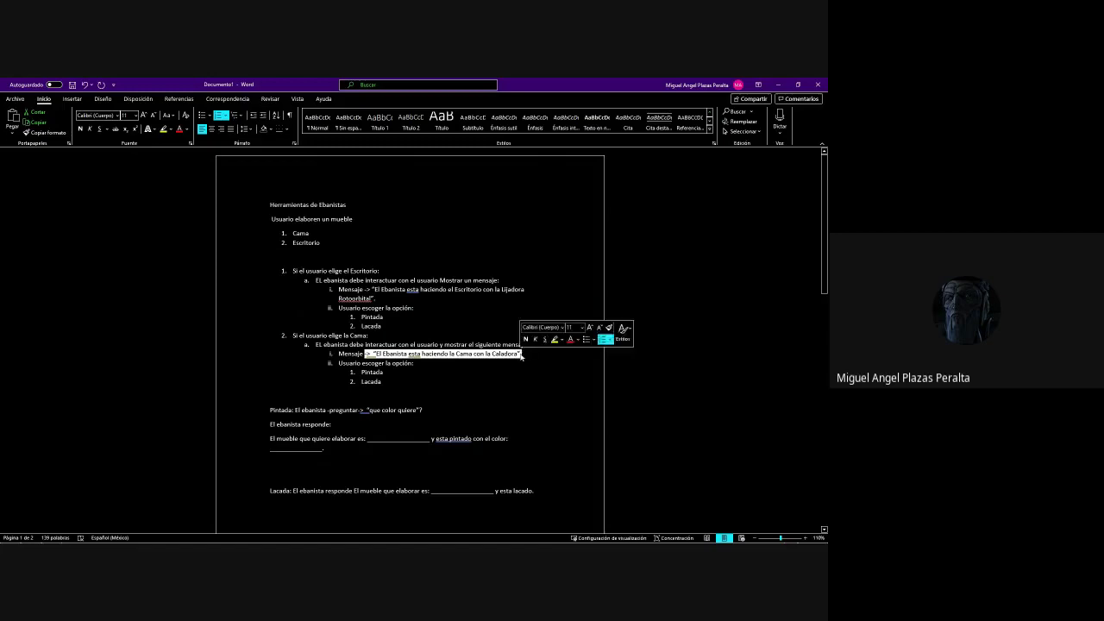
click(383, 372)
drag(329, 363, 391, 388)
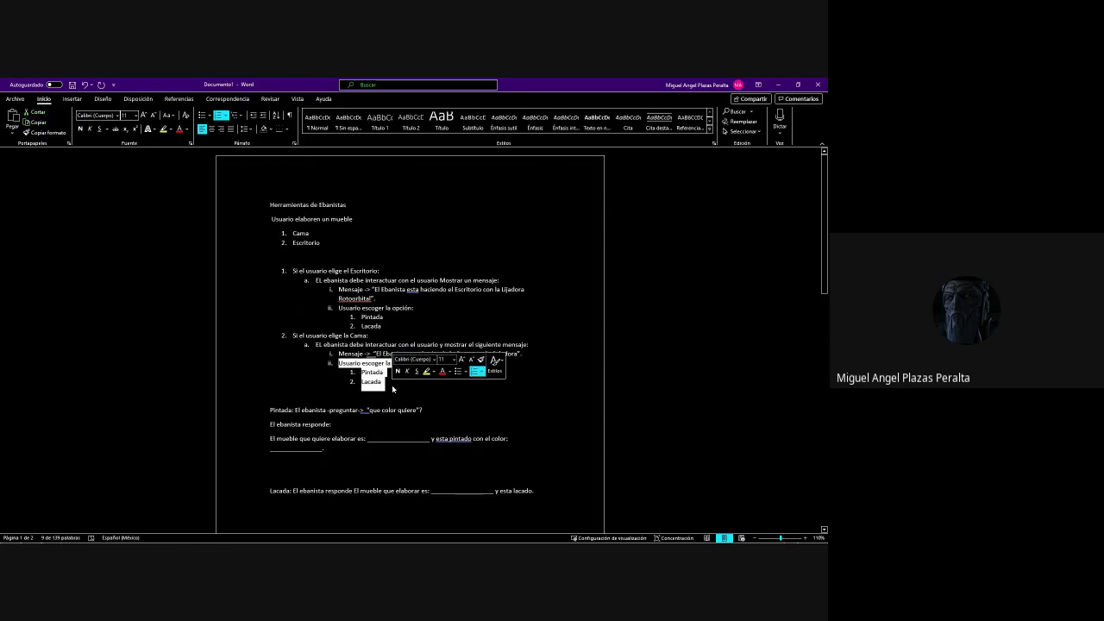
click(385, 382)
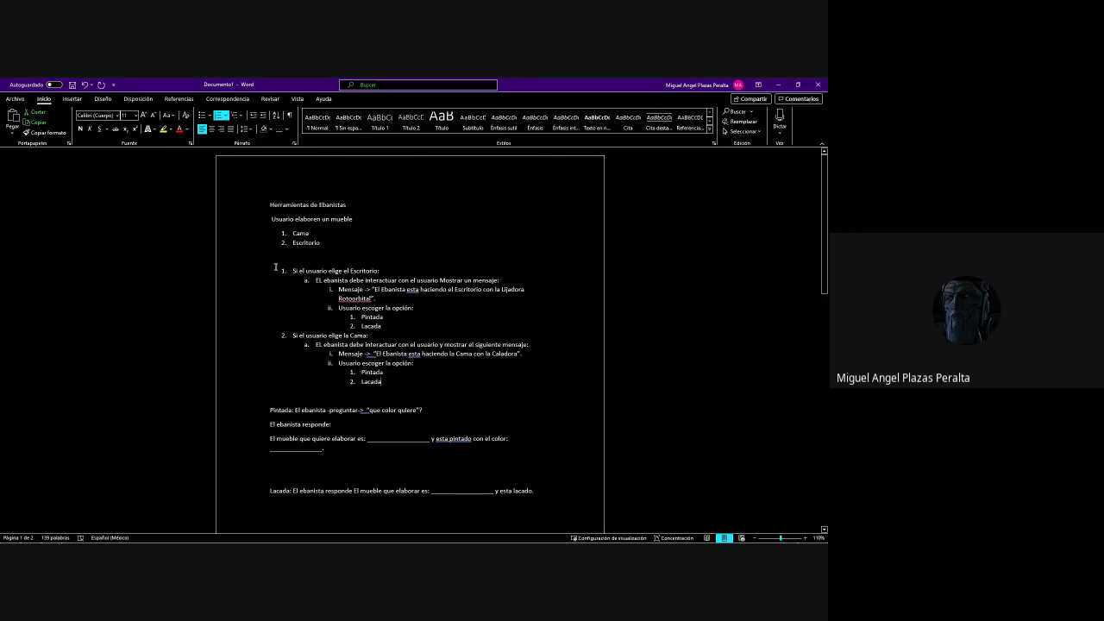
Examine the complete Escritorio and Cama rules, comparing their messages and their Pintada and Lacada options
drag(276, 268, 377, 392)
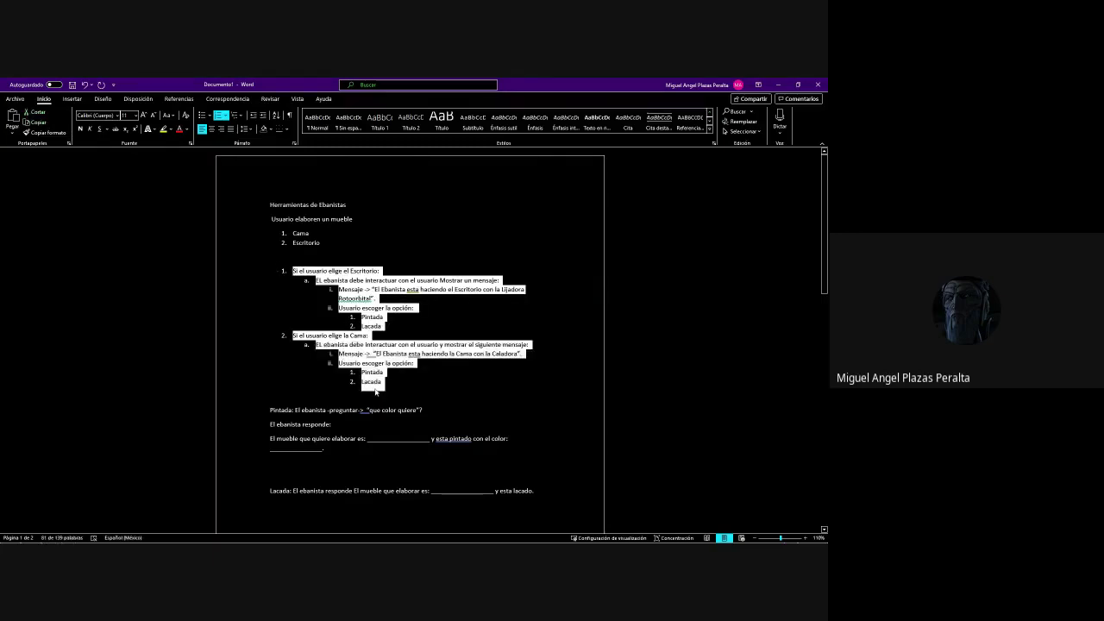
click(383, 371)
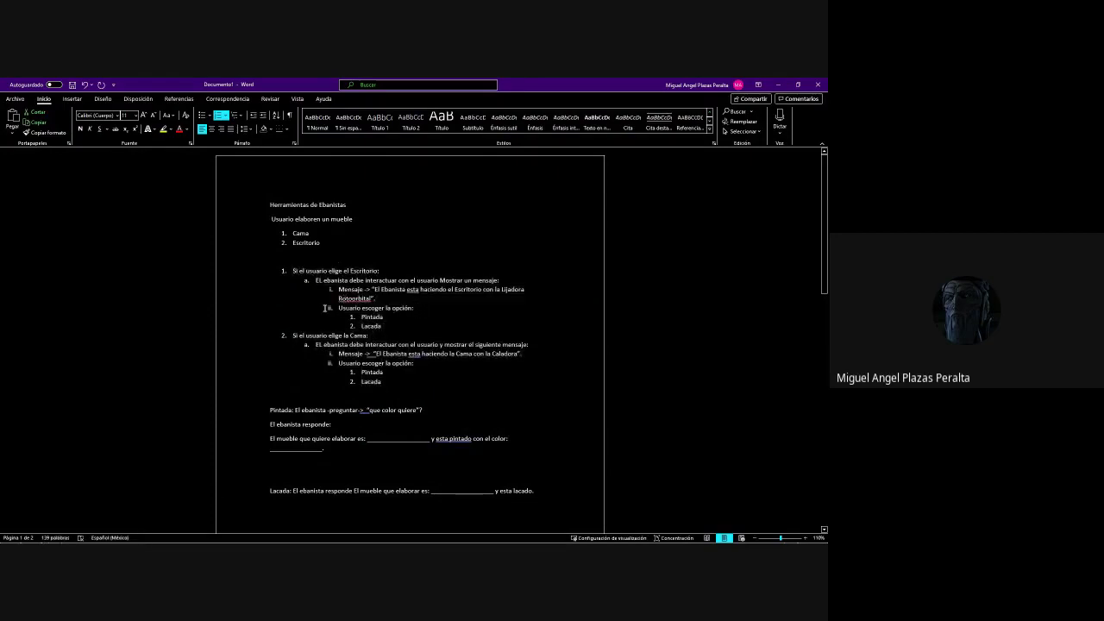
drag(353, 311, 384, 328)
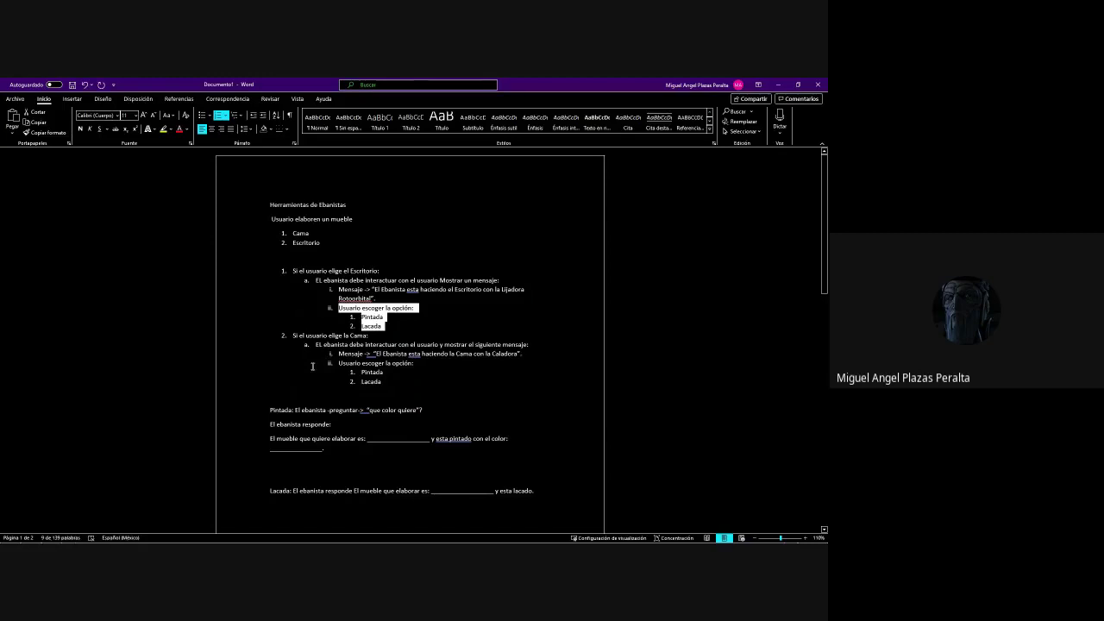
click(327, 362)
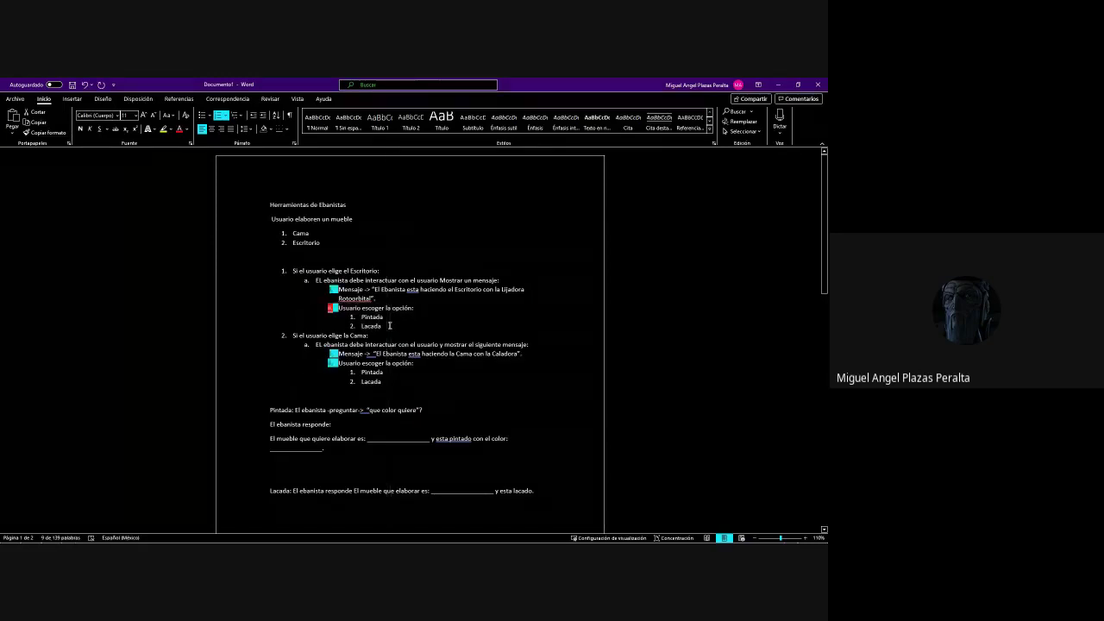
click(366, 354)
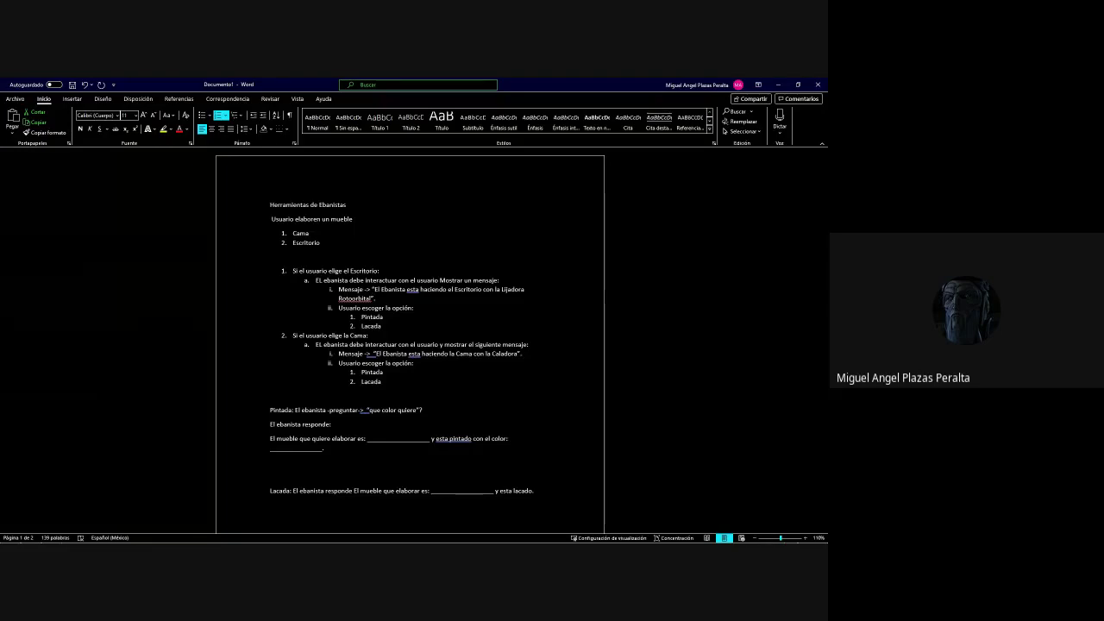
click(349, 299)
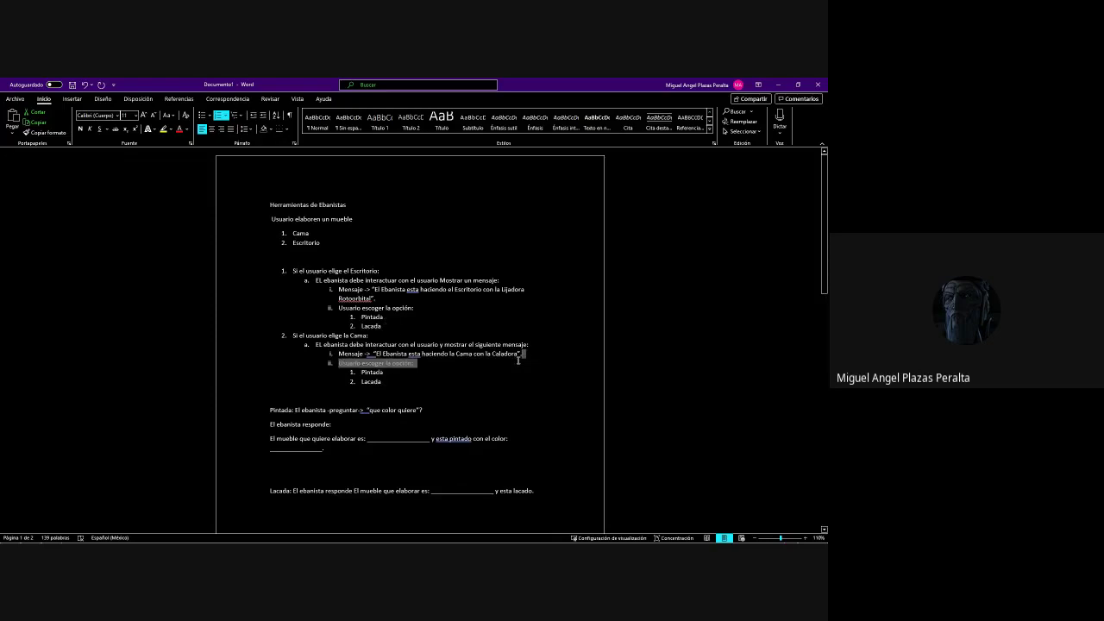
drag(522, 354, 368, 356)
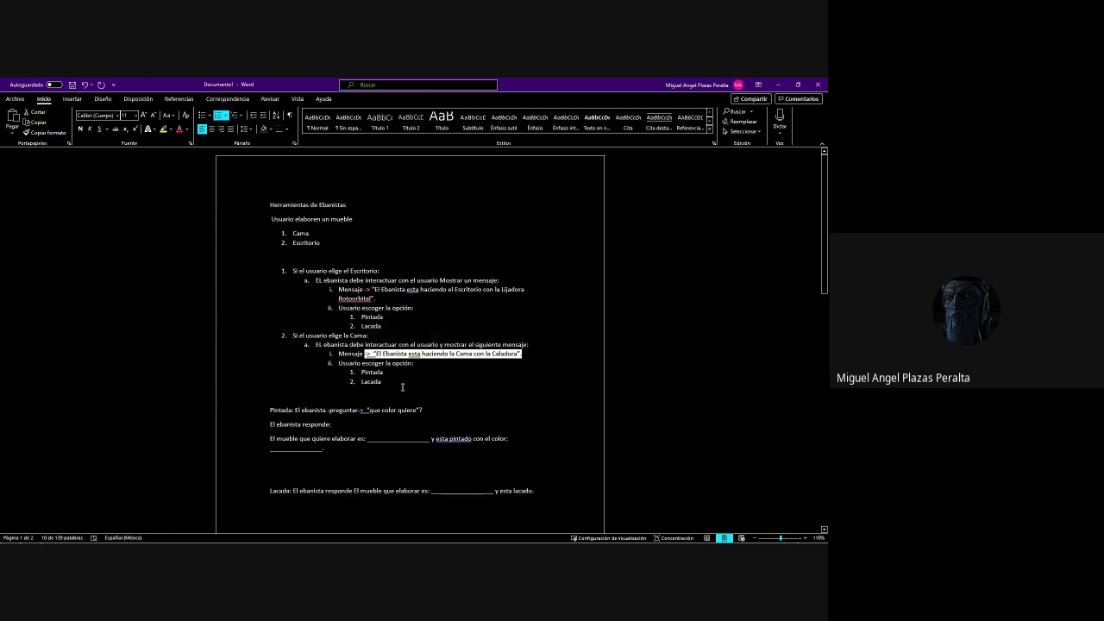
click(271, 395)
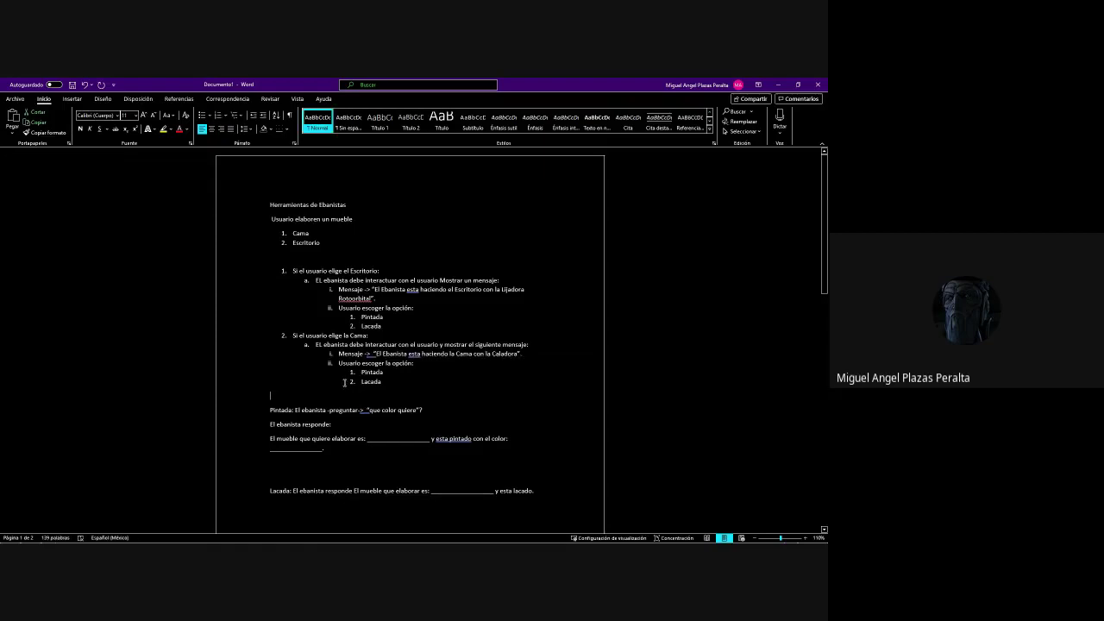
drag(293, 288, 353, 369)
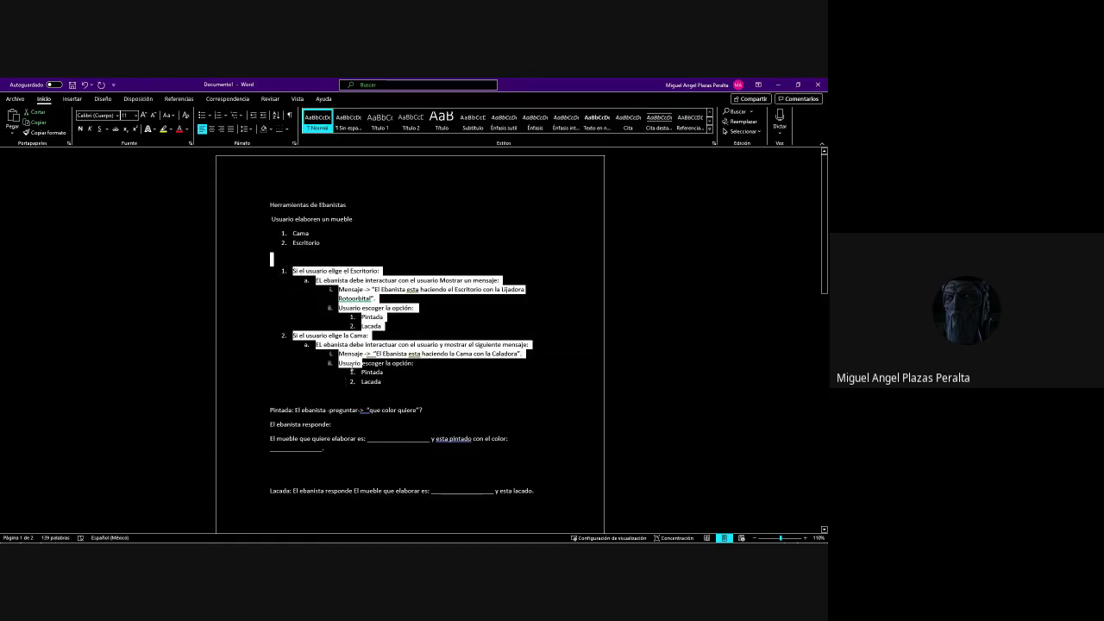
drag(352, 369, 271, 398)
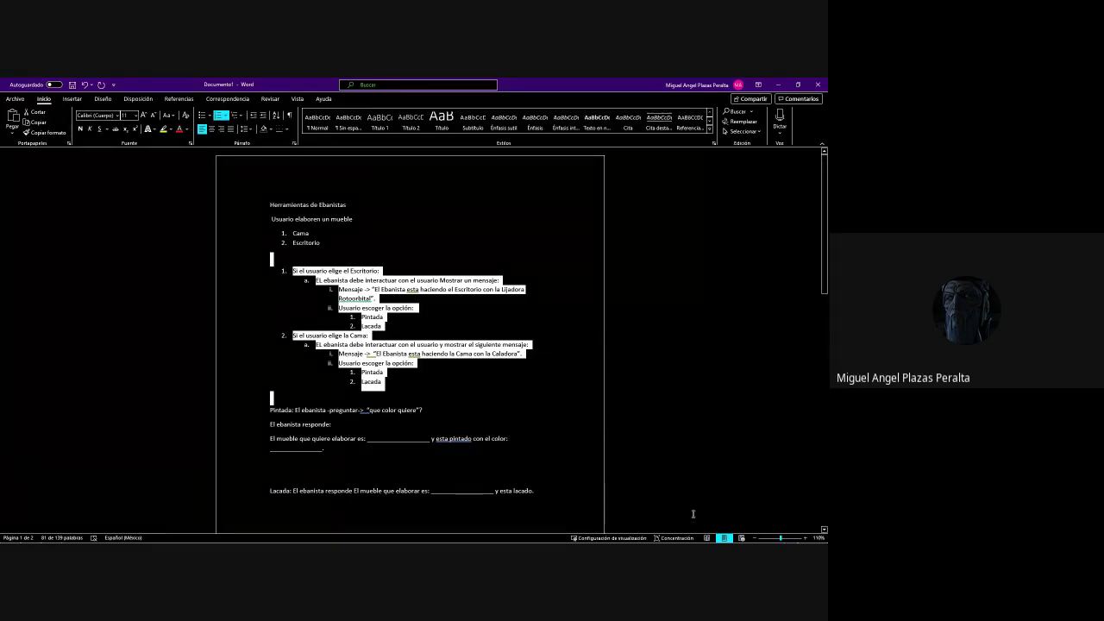
key(Left)
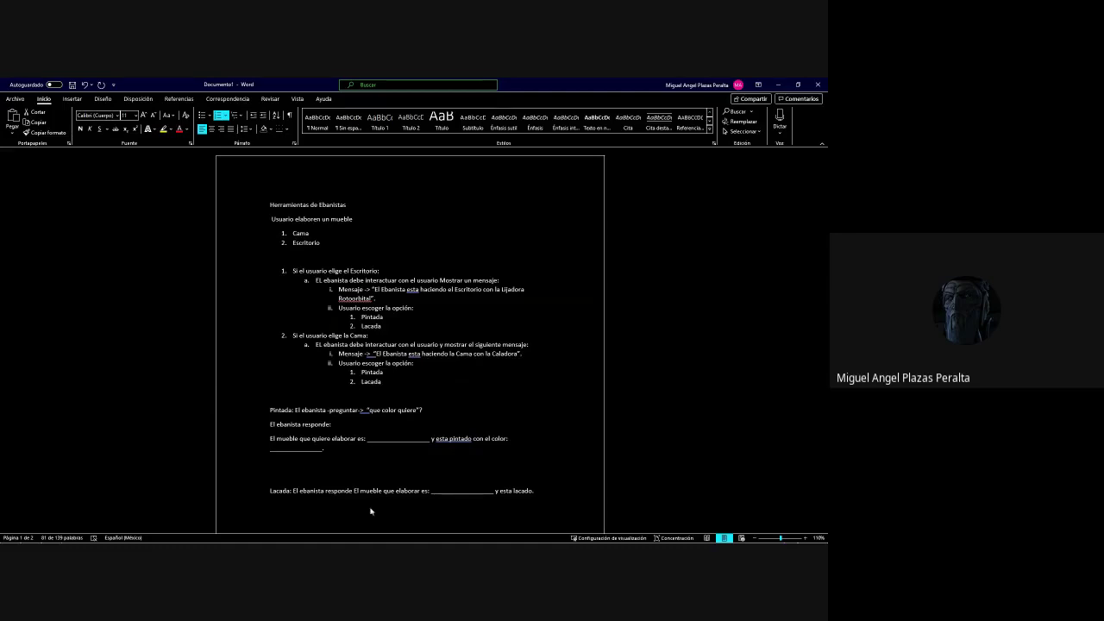
drag(272, 259, 366, 399)
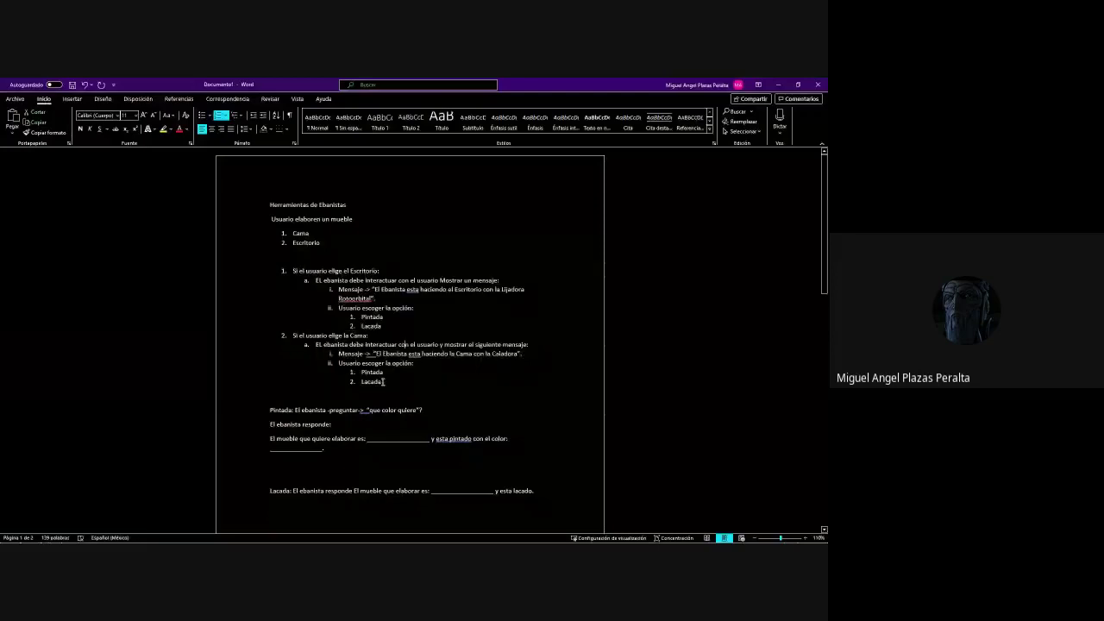
drag(273, 259, 426, 393)
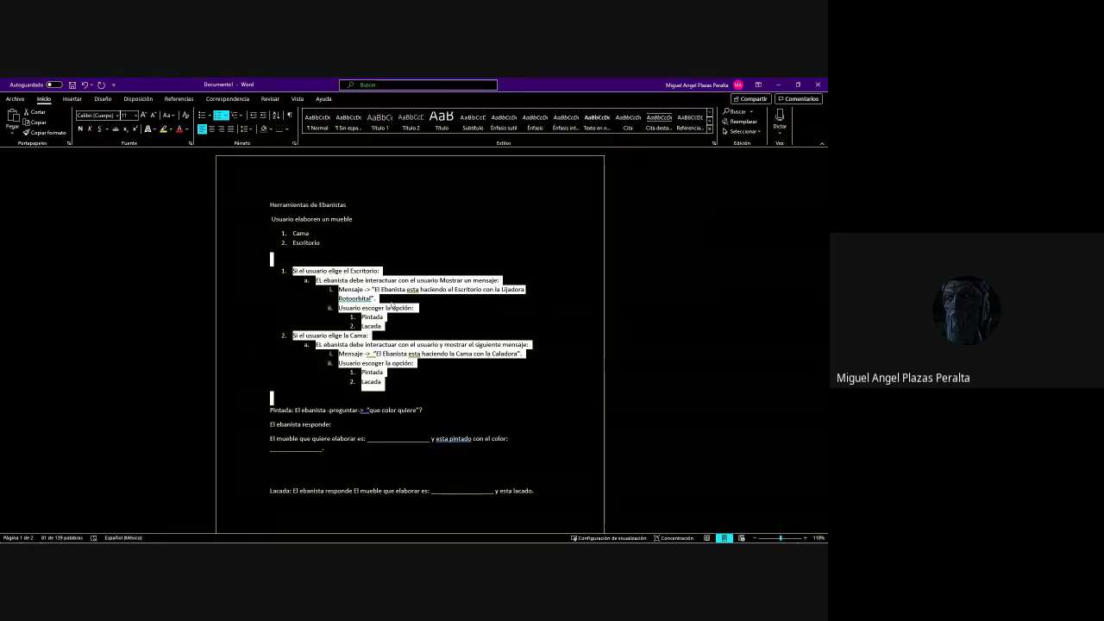
click(415, 319)
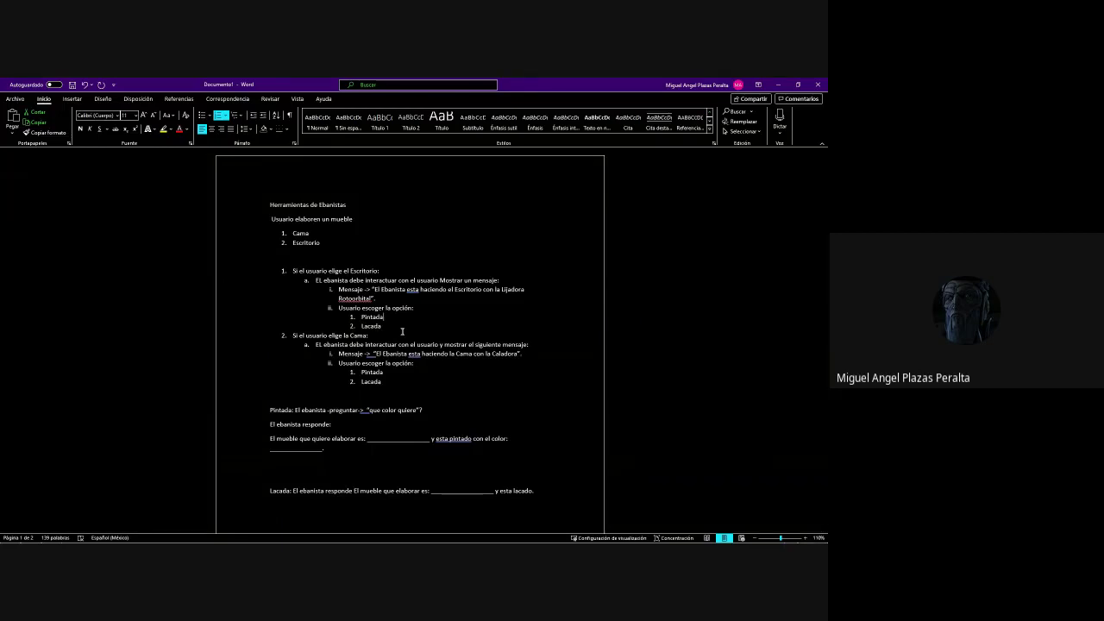
Examine the Pintada question and response and the Lacada response below the rules
scroll(402, 332, down, 1)
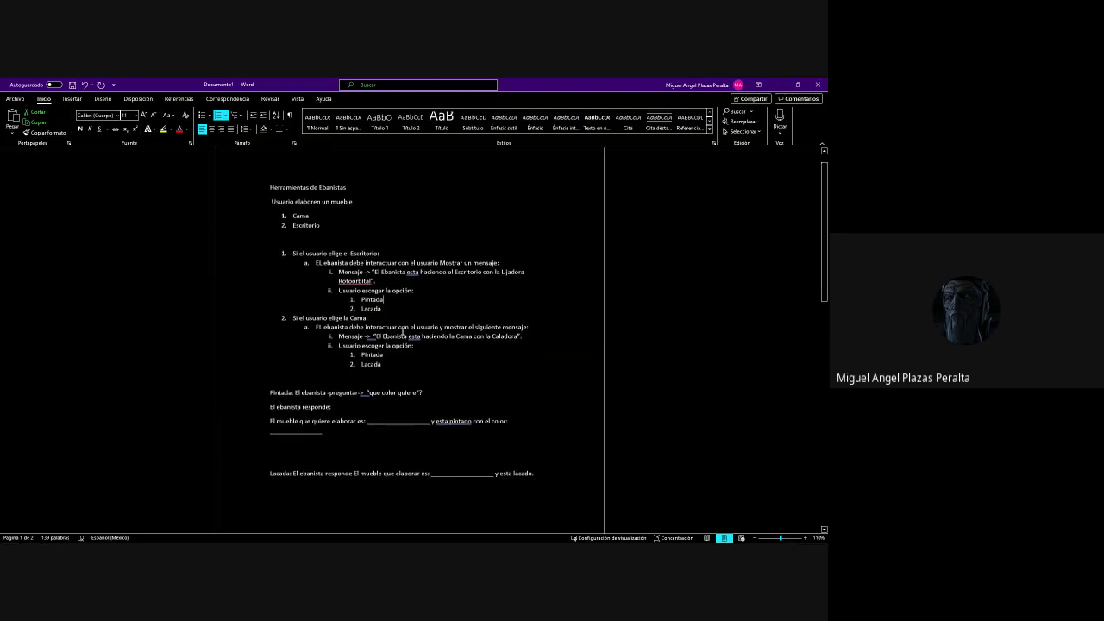
scroll(401, 331, down, 1)
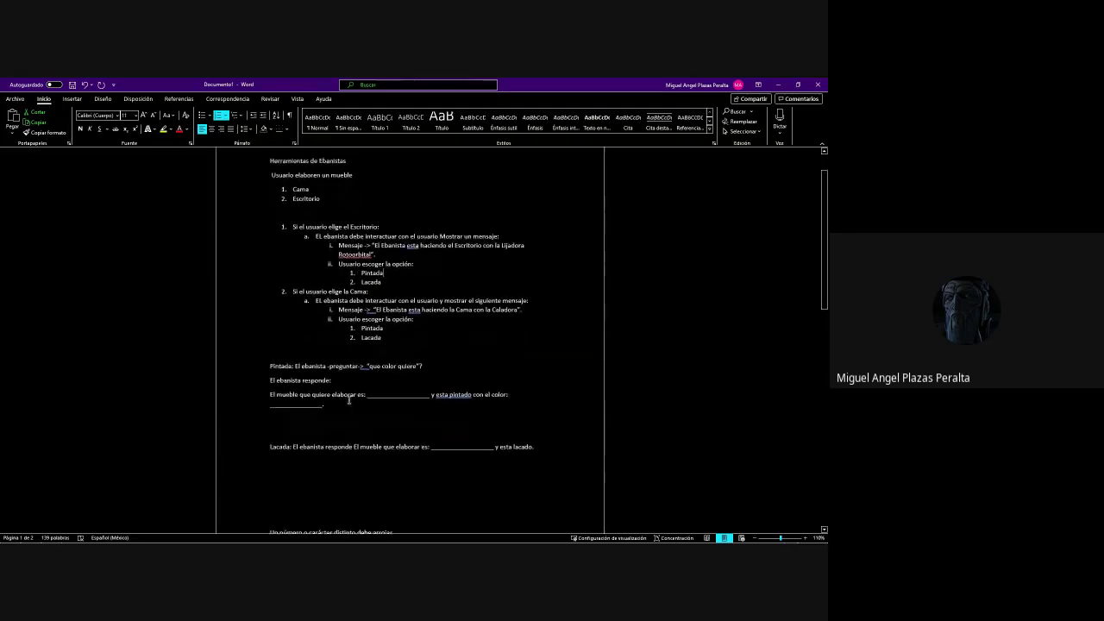
click(477, 371)
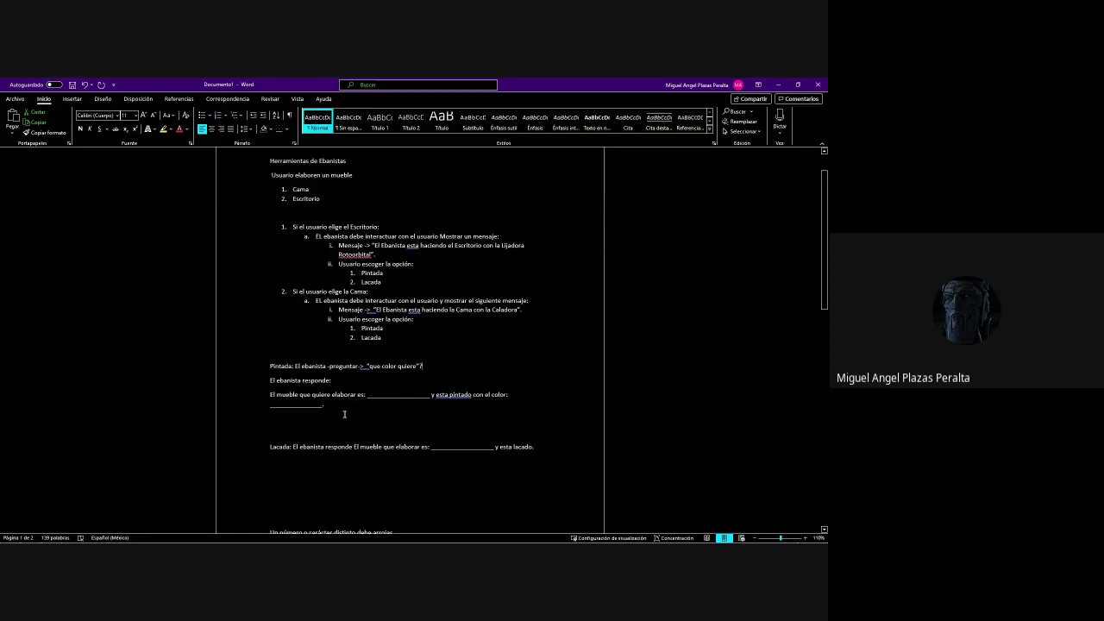
scroll(344, 415, down, 1)
drag(270, 424, 543, 432)
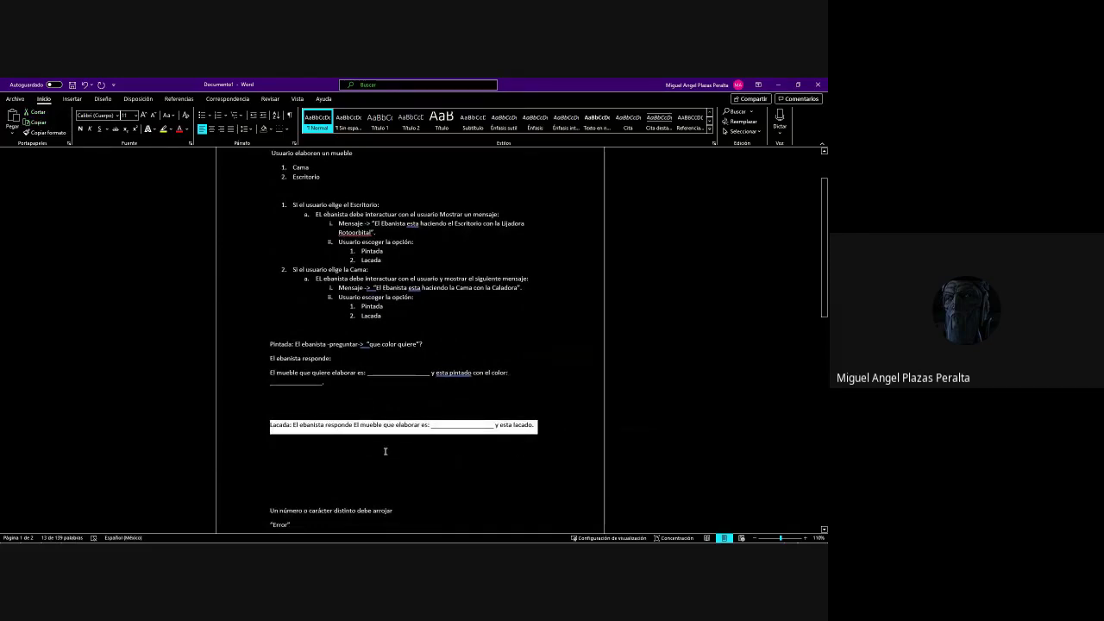
Put the Lacada message on its own line, add an opening quotation mark and insert "se" before "elaborar"
click(355, 429)
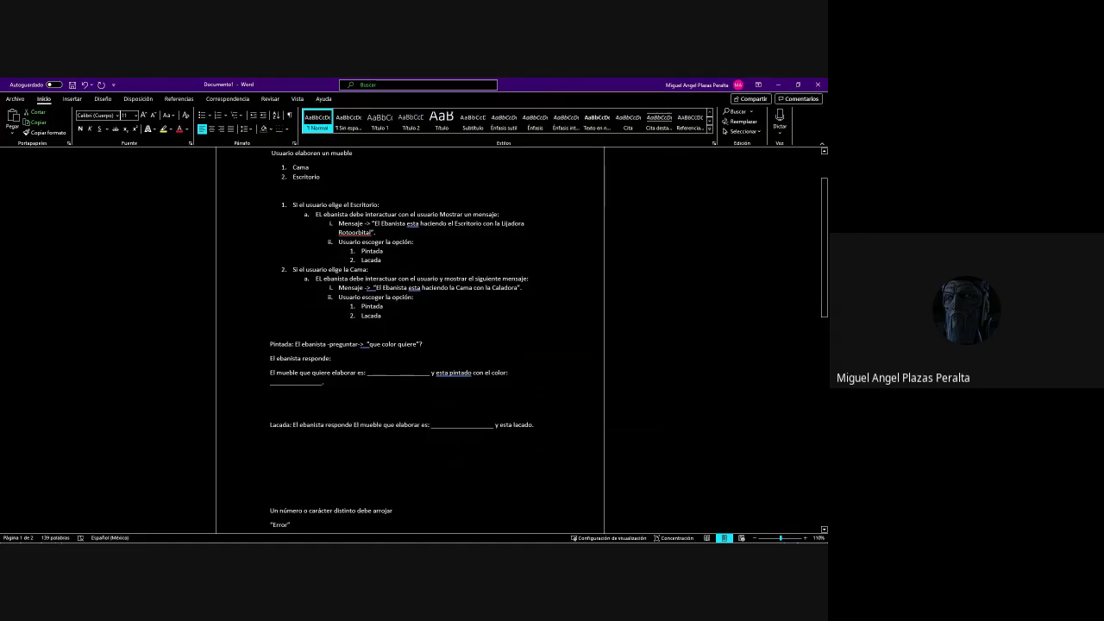
key(Return)
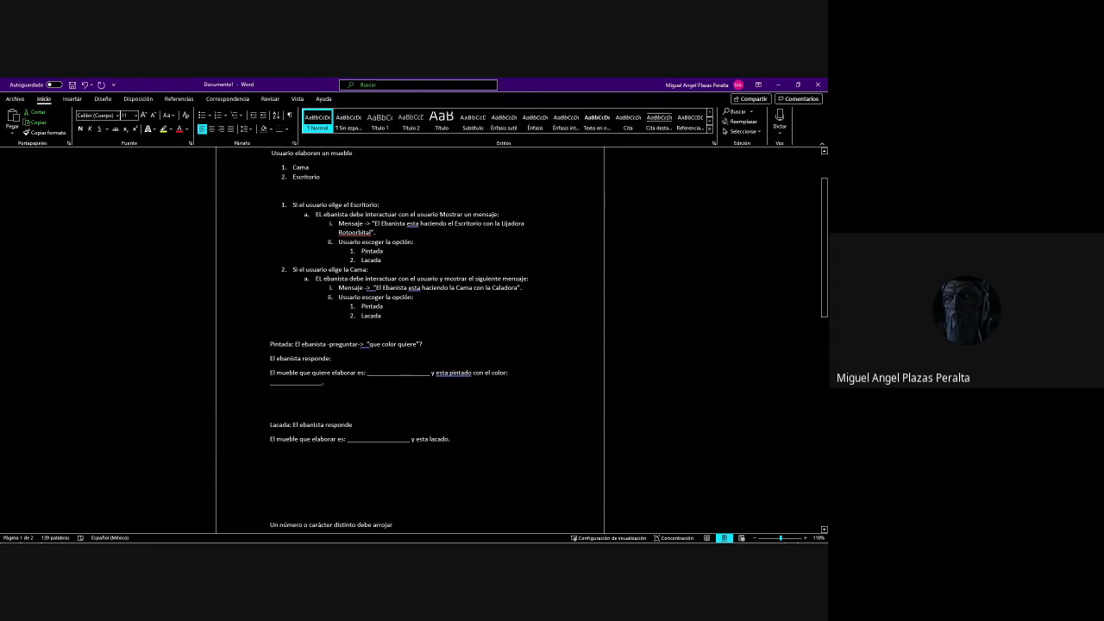
click(311, 439)
text(se)
drag(271, 439, 270, 424)
click(352, 439)
click(270, 439)
text(")
Change "elaborar" to "elaboro" in the Lacada message
click(321, 439)
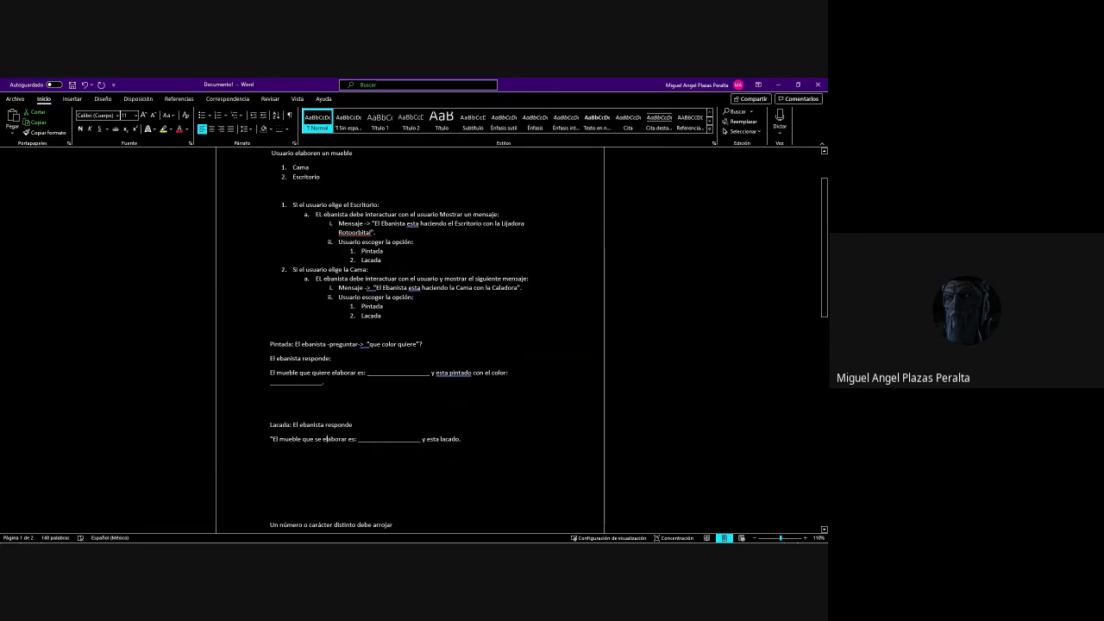
click(347, 439)
key(BackSpace)
key(BackSpace)
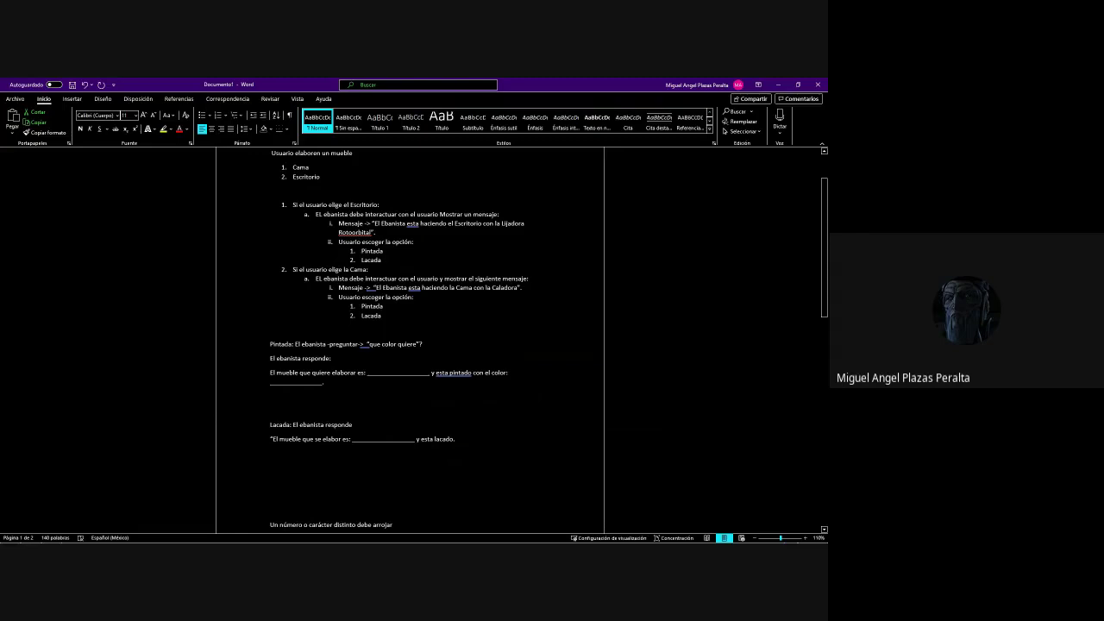
text(o)
click(458, 439)
text(.)
Format the "Lacada: El ebanista responde" line as a bulleted item
key(ctrl+shift+l)
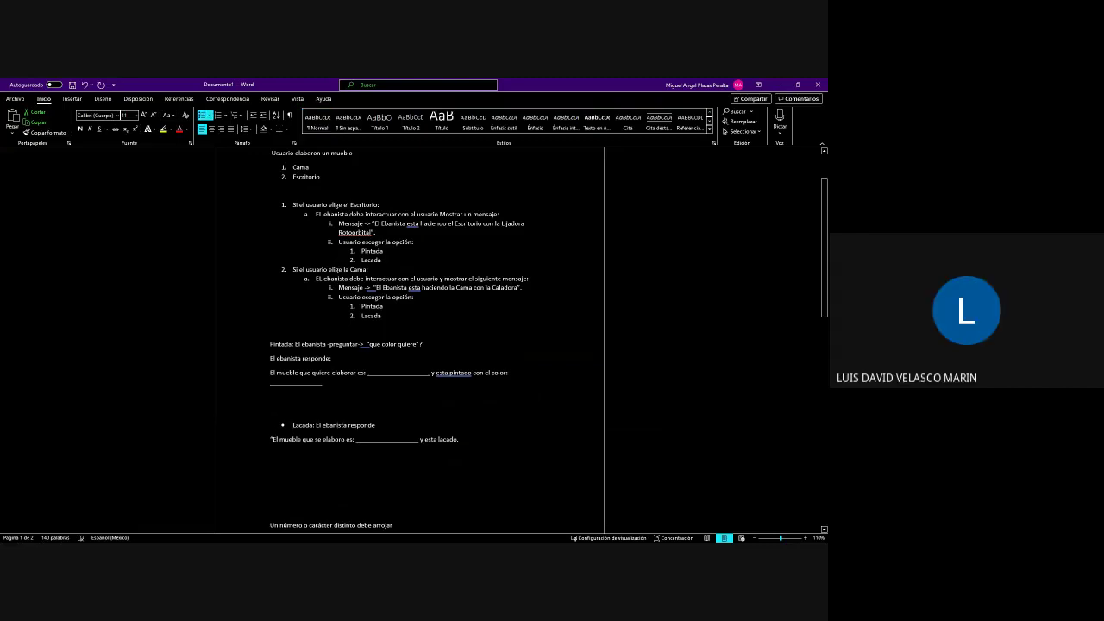
click(404, 423)
key(Return)
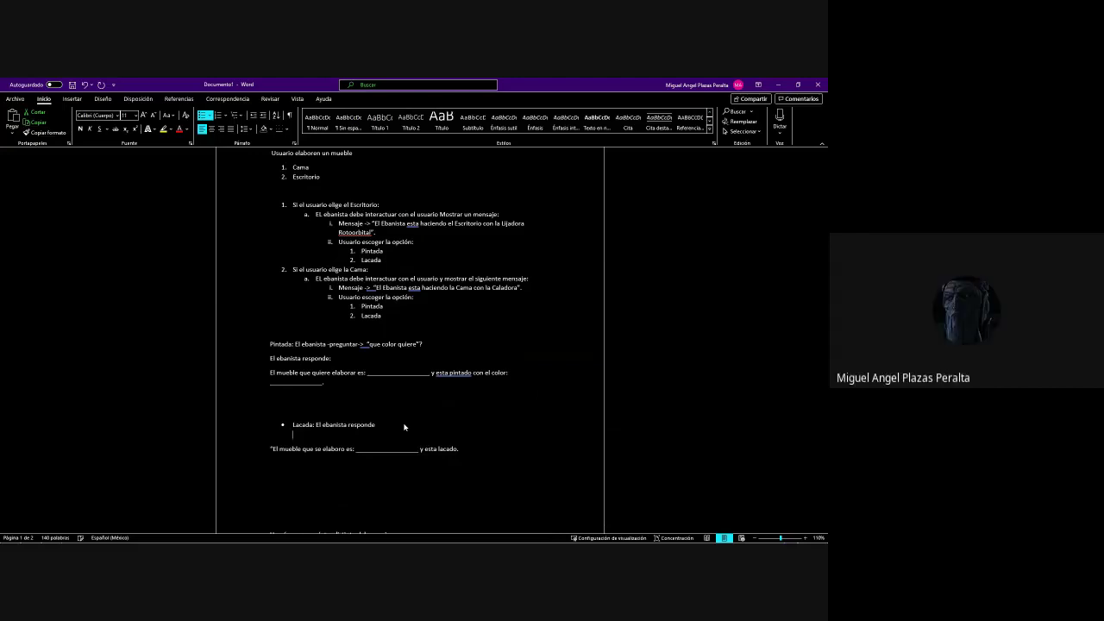
key(BackSpace)
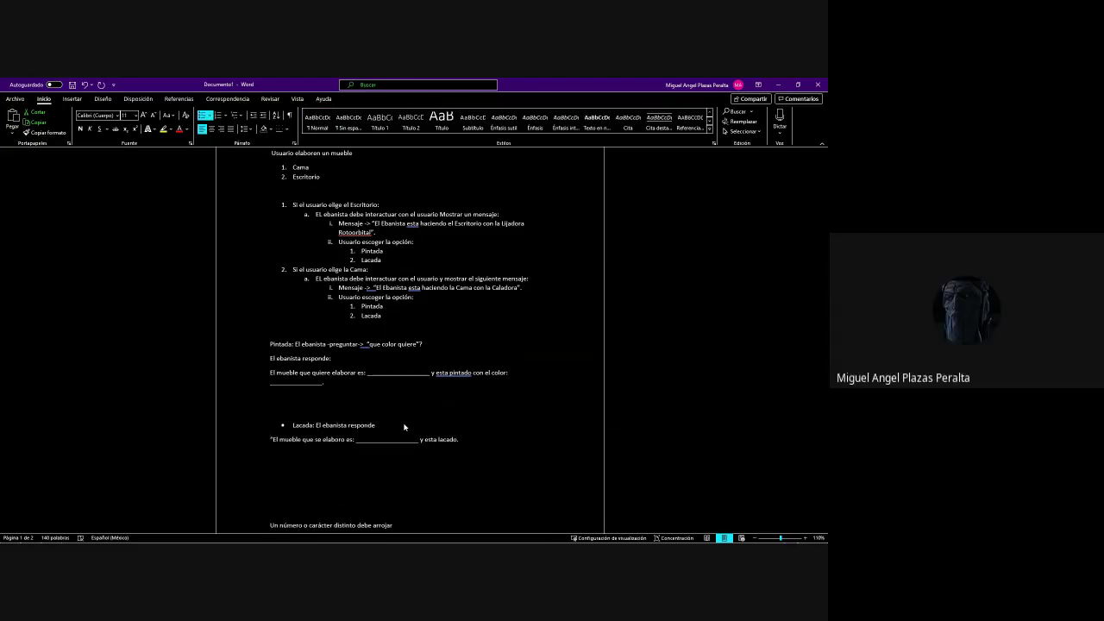
Add a "Lacada:" heading line directly above the bulleted Lacada response
click(276, 345)
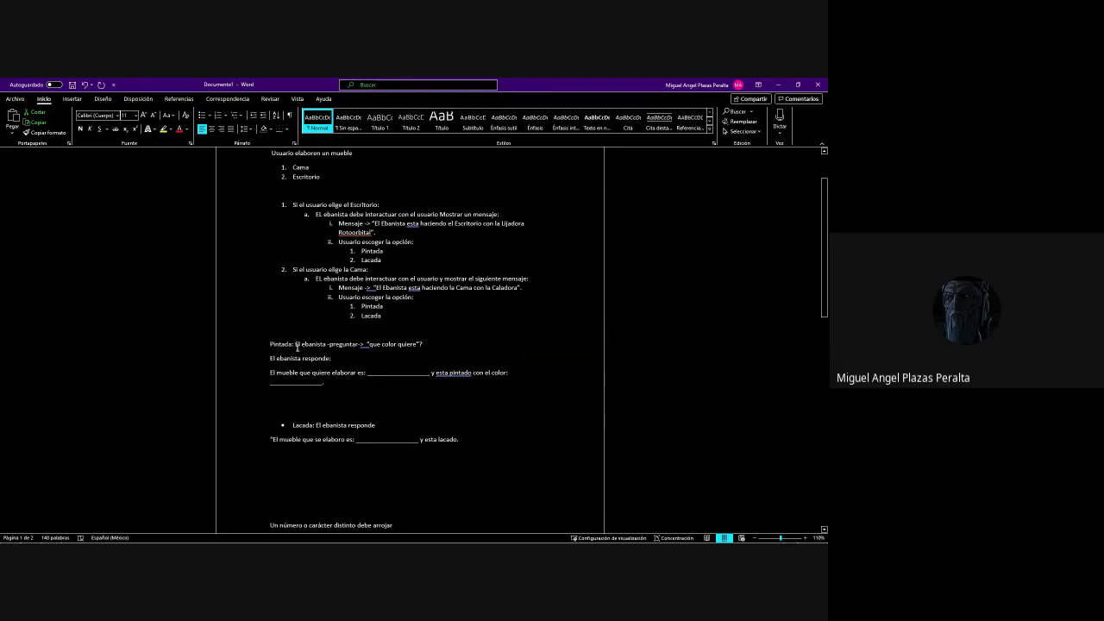
click(295, 411)
text(Lacada:)
key(Up)
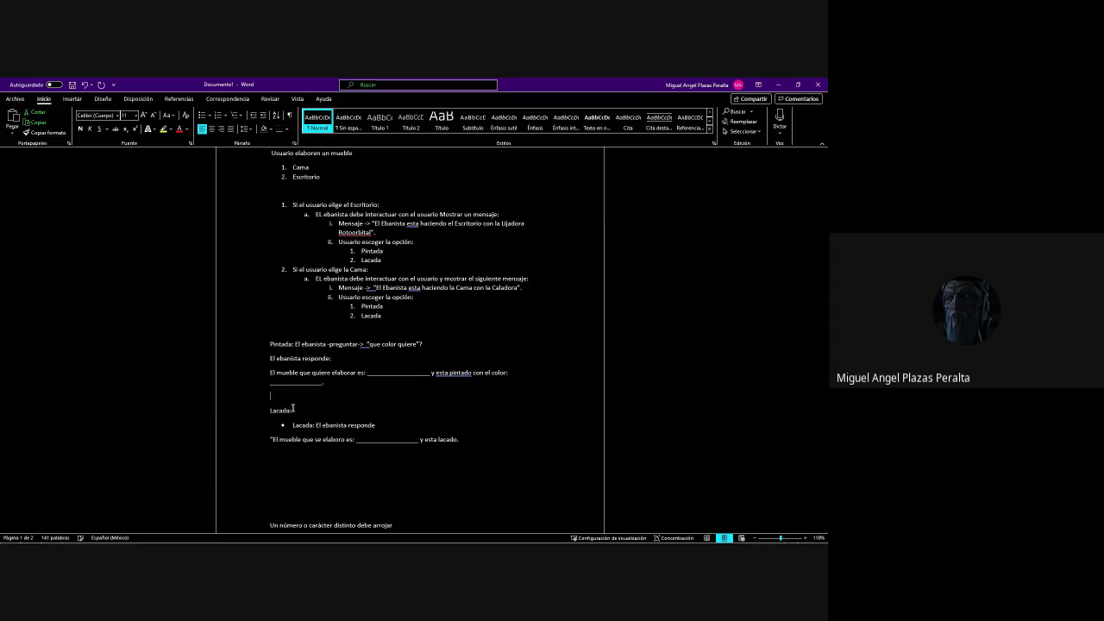
Put the "Pintada:" heading on its own line, separate from the carpenter's colour question
key(Up)
key(Up)
key(Up)
key(Up)
key(Up)
key(Return)
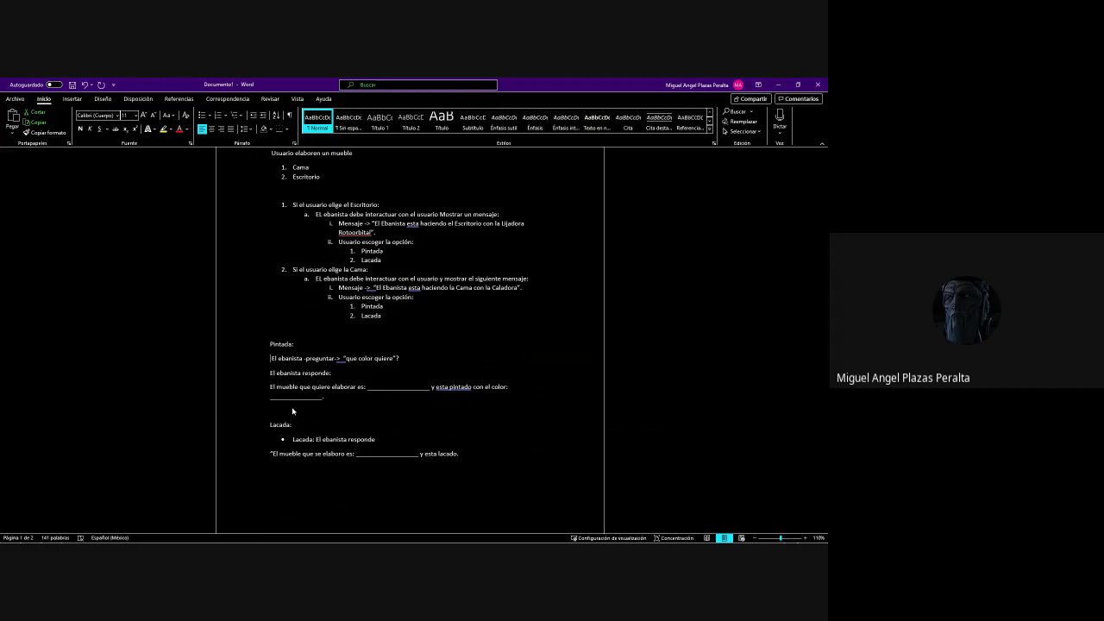
key(Right)
key(Up)
key(Up)
key(Up)
key(Up)
key(Up)
key(Up)
key(Up)
key(Down)
Add a colon at the end of the Lacada bullet and change "preguntar" to "pregunta" in the Pintada section
click(381, 439)
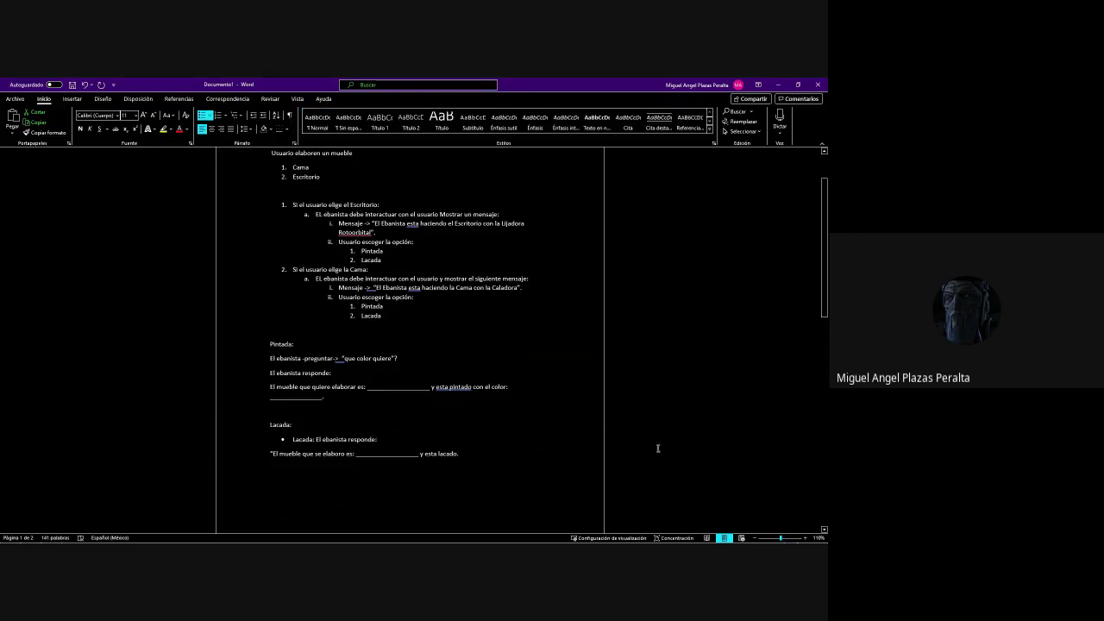
text(:)
click(334, 358)
key(BackSpace)
key(BackSpace)
key(BackSpace)
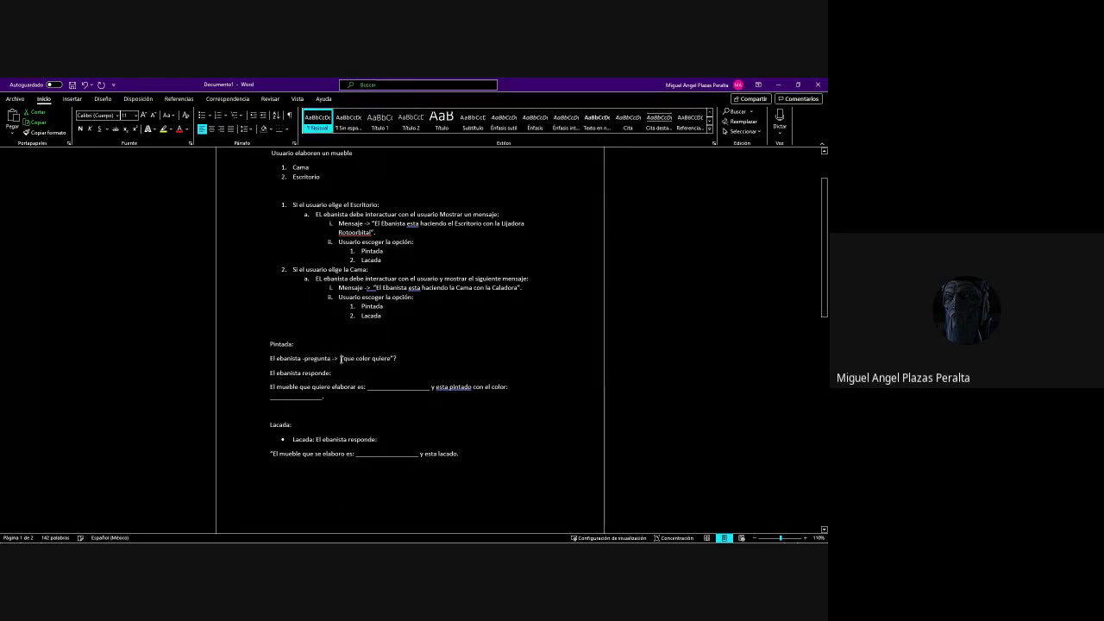
Move the "que color quiere" question to its own line and add an underscored answer blank below it
key(Return)
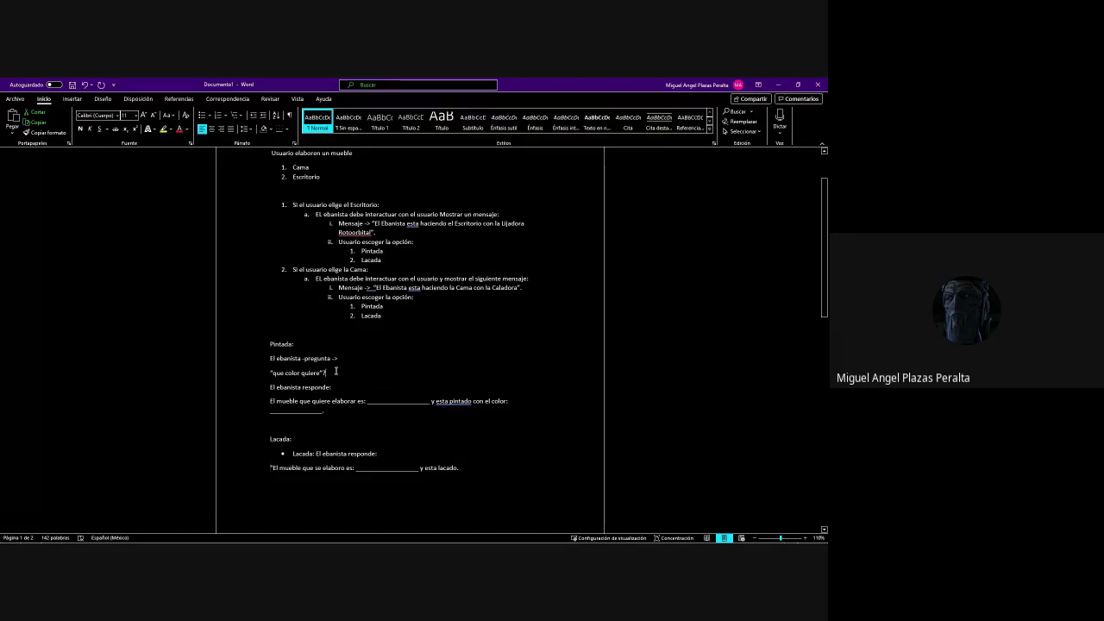
click(336, 371)
key(Return)
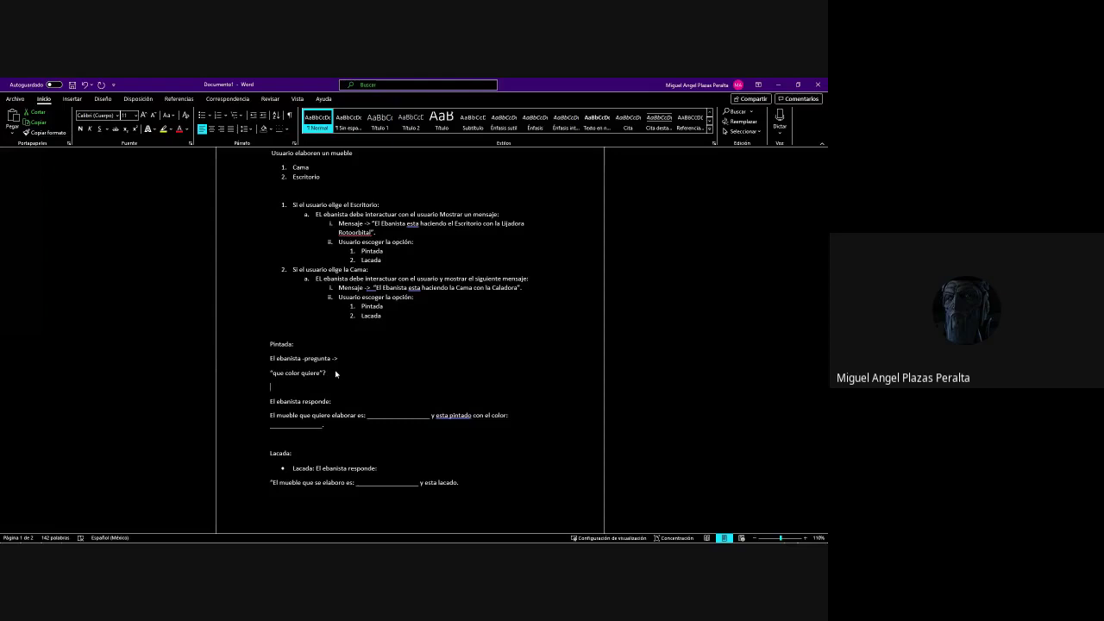
text(____________________)
key(BackSpace)
key(Home)
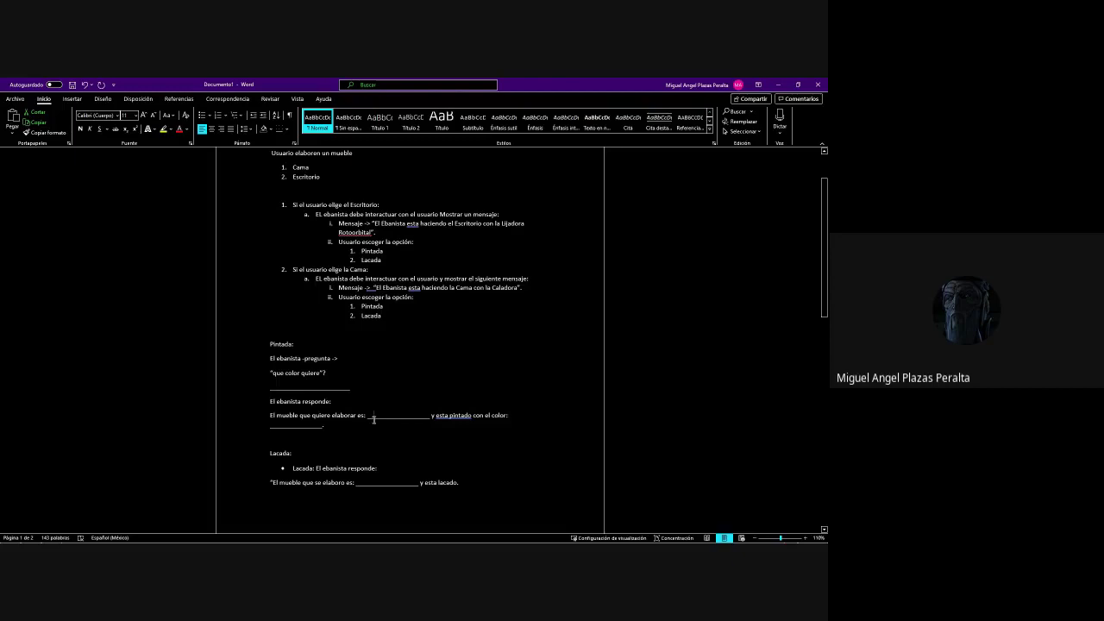
Replace "esta" with "este" before "pintado" in the Pintada response, using the proofing suggestion
right_click(455, 421)
click(449, 419)
right_click(449, 421)
click(479, 440)
scroll(371, 458, down, 1)
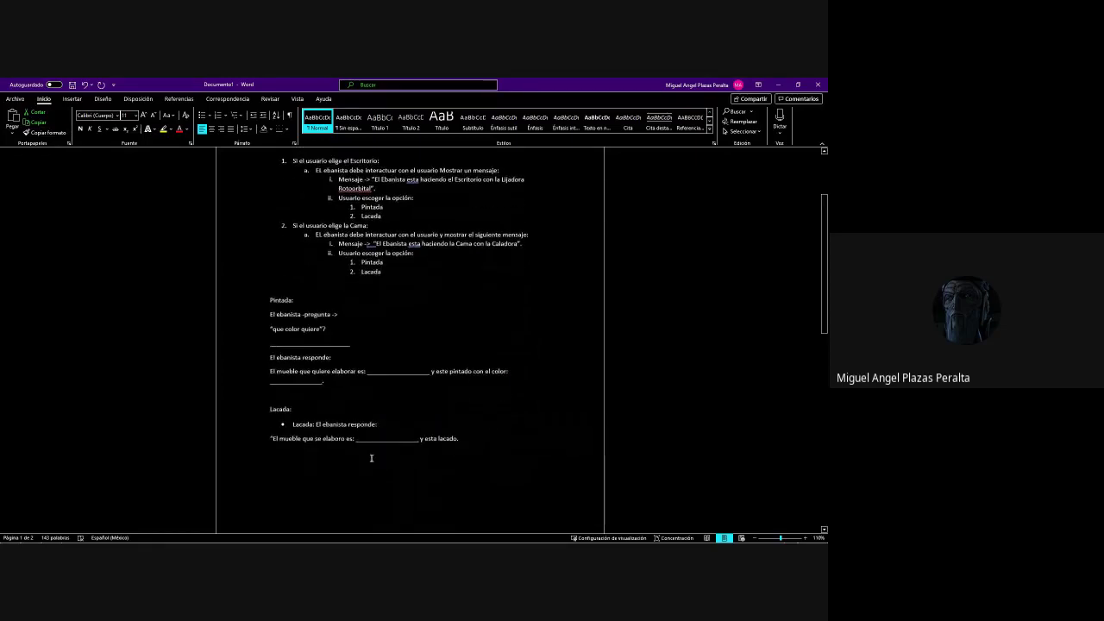
Add the flagged word "Rotoorbital" in the Escritorio message to the spelling dictionary
scroll(372, 470, up, 5)
click(271, 203)
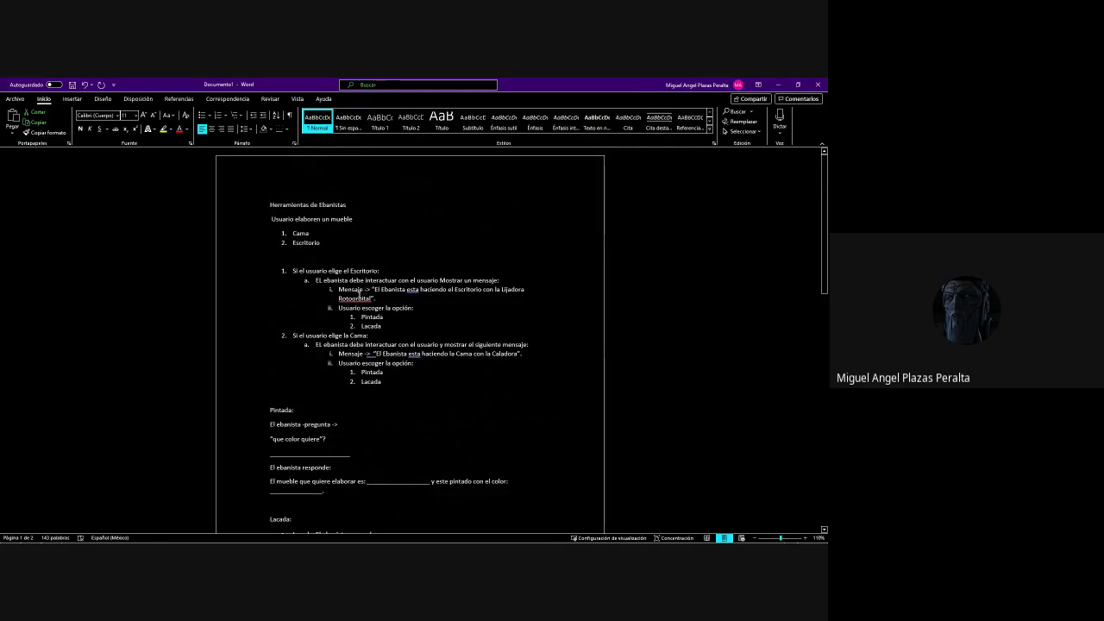
right_click(353, 296)
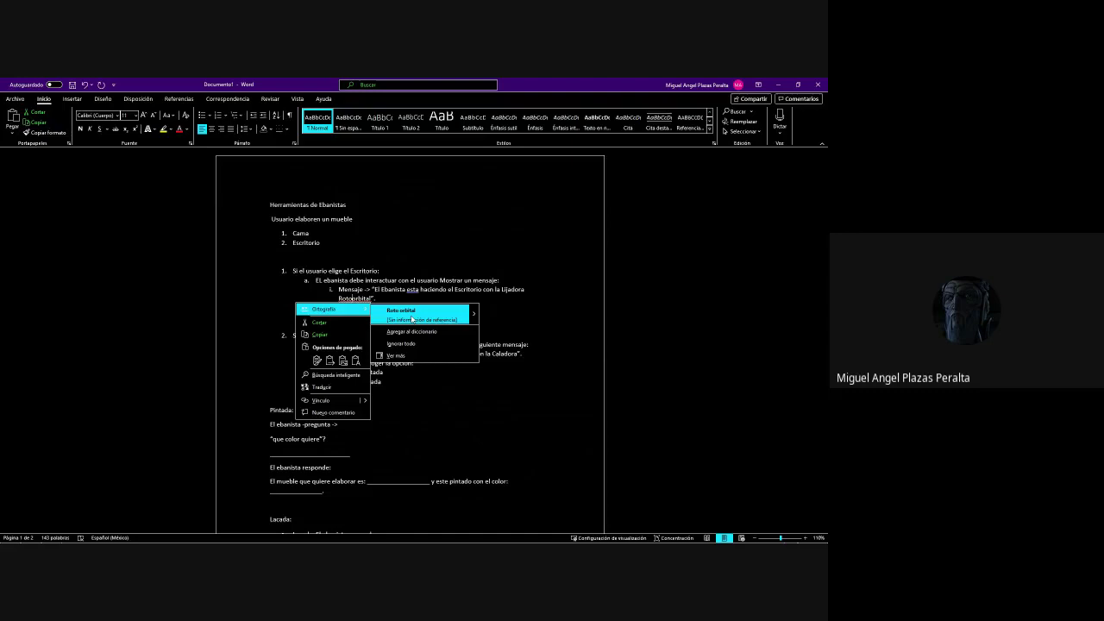
click(417, 334)
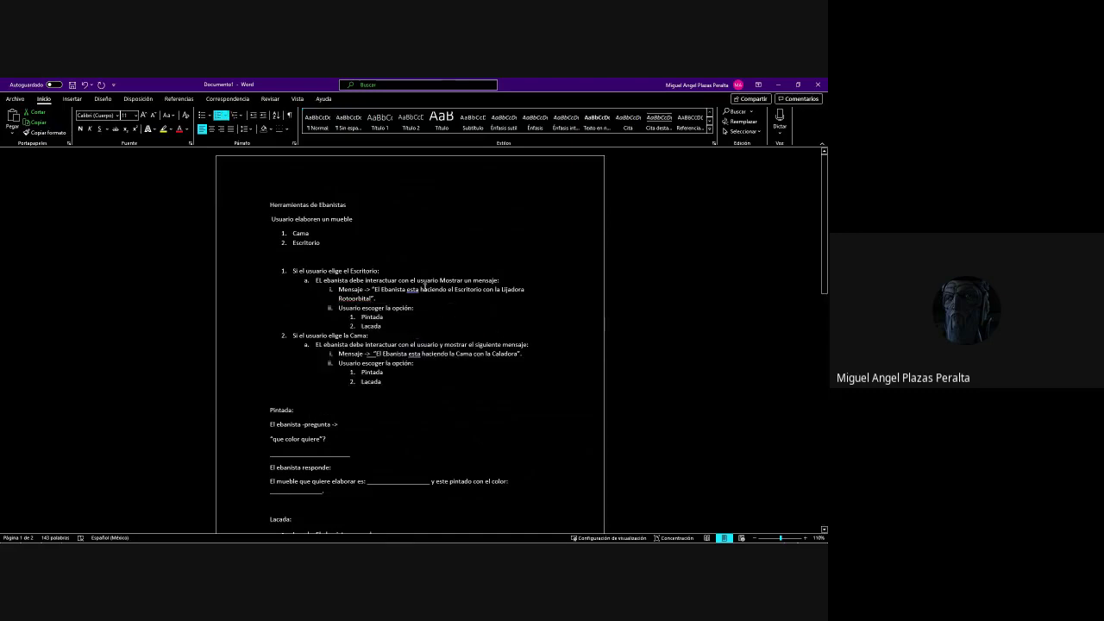
Correct "esta" to "está" in the Escritorio and Cama messages and remove the extra space before the Cama message's opening quotation mark
right_click(410, 289)
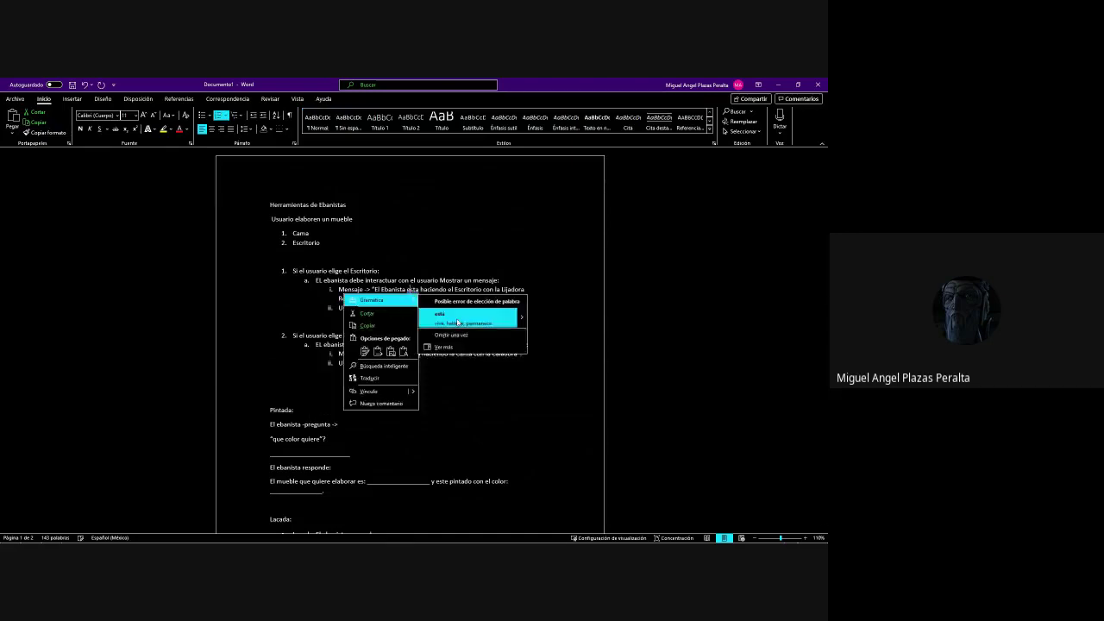
click(412, 318)
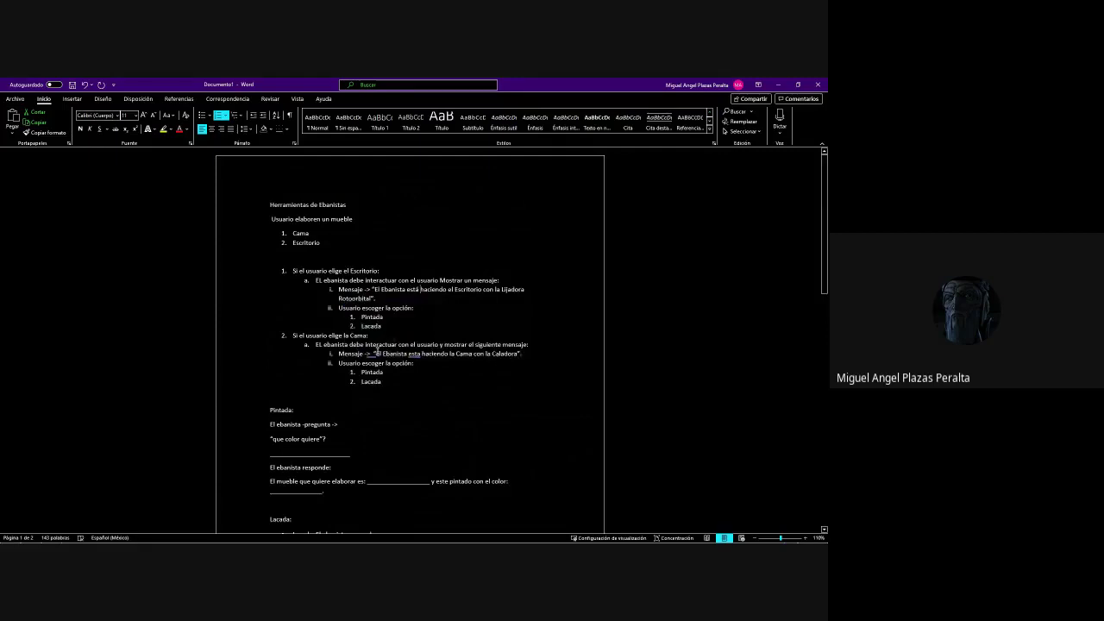
right_click(375, 350)
click(414, 373)
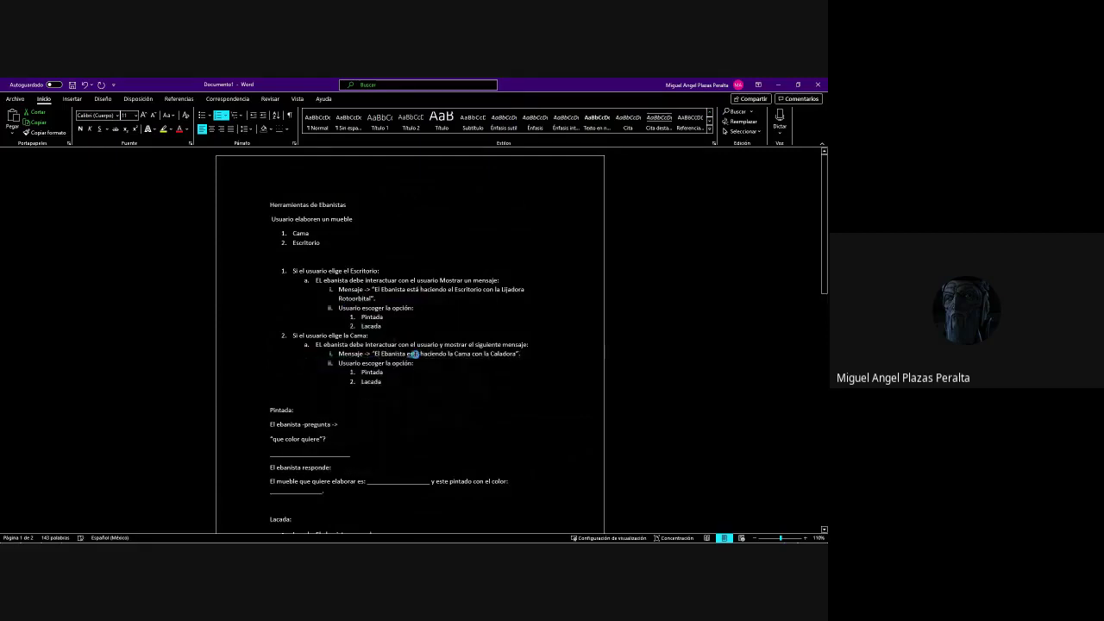
right_click(414, 353)
key(Escape)
Copy the exercise statement from the "Herramientas de Ebanistas" title through the Lacada message and switch to the Google Meet window
scroll(353, 389, down, 1)
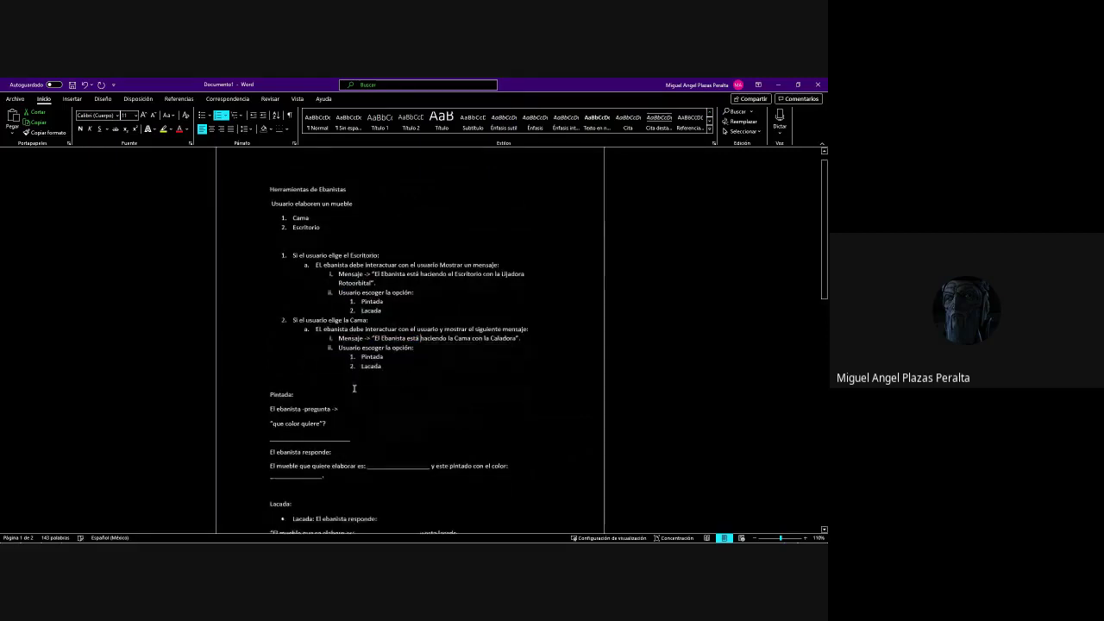
scroll(353, 388, down, 5)
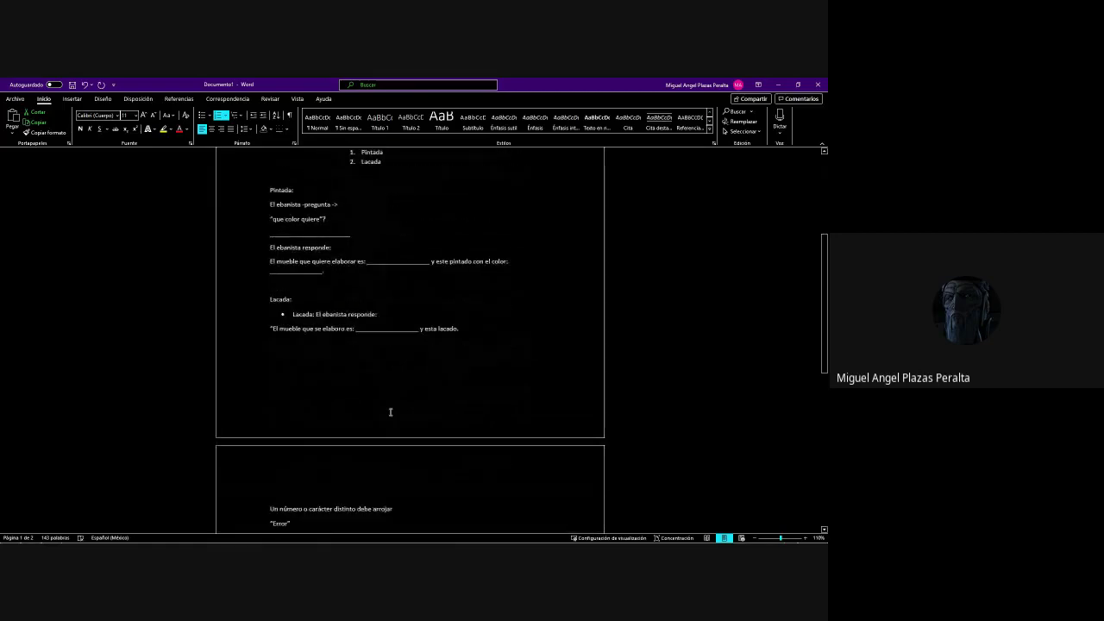
scroll(390, 412, down, 3)
scroll(390, 413, up, 4)
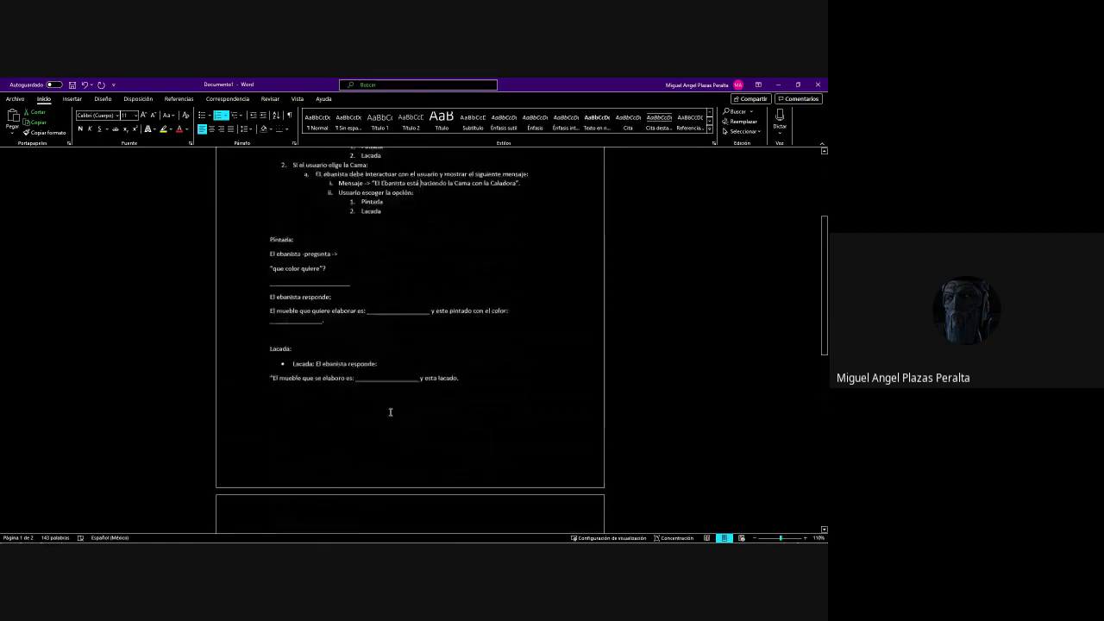
scroll(390, 413, down, 4)
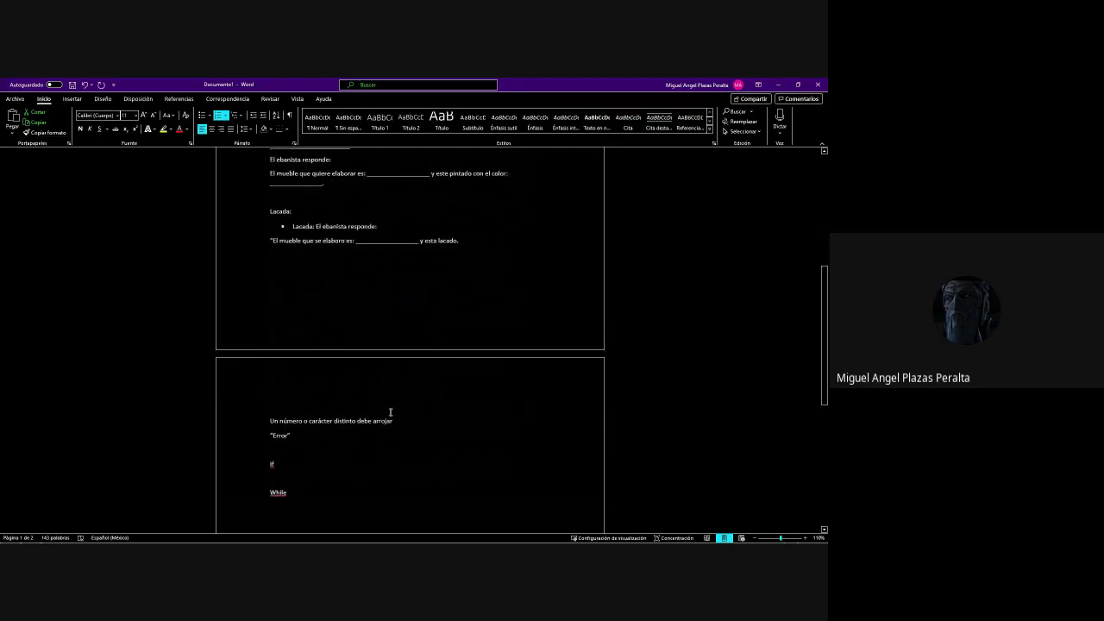
scroll(390, 413, up, 8)
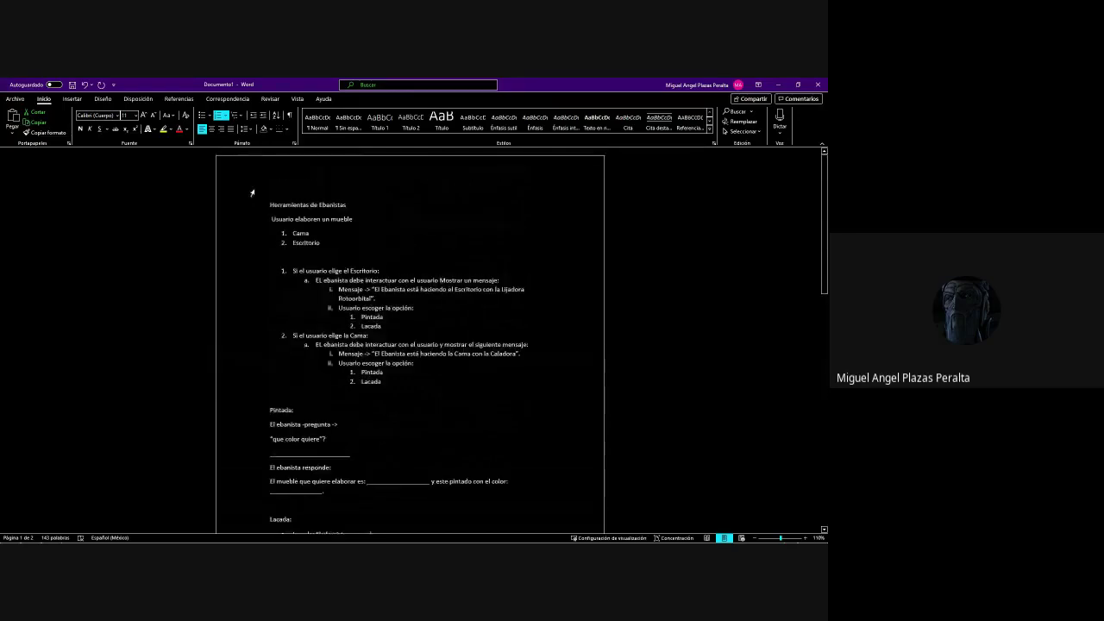
drag(266, 195, 477, 396)
key(ctrl+c)
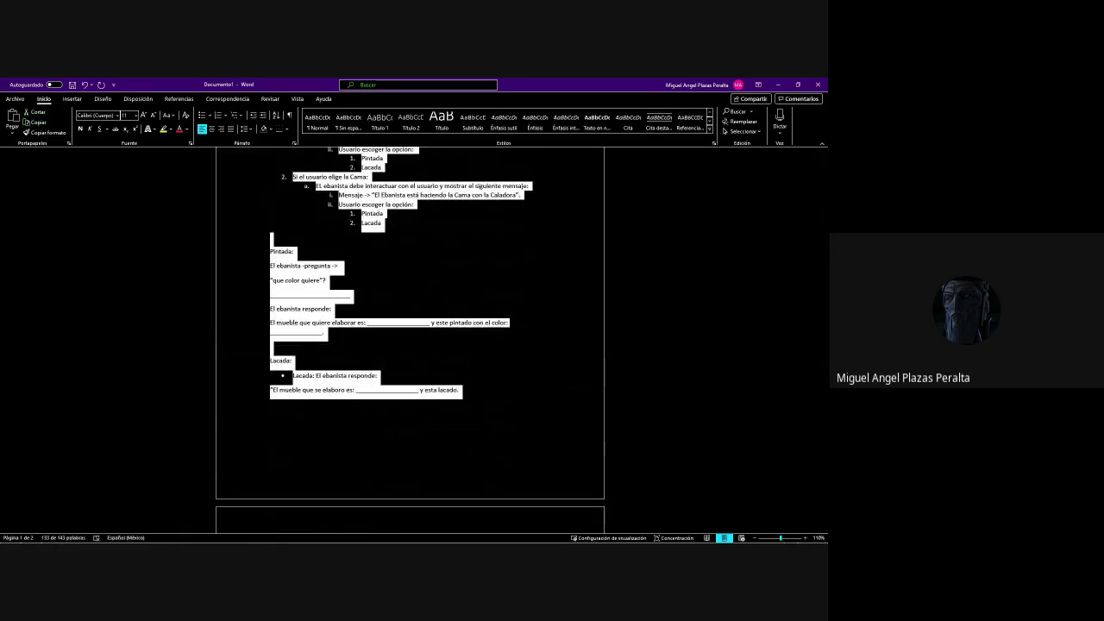
key(alt+Tab)
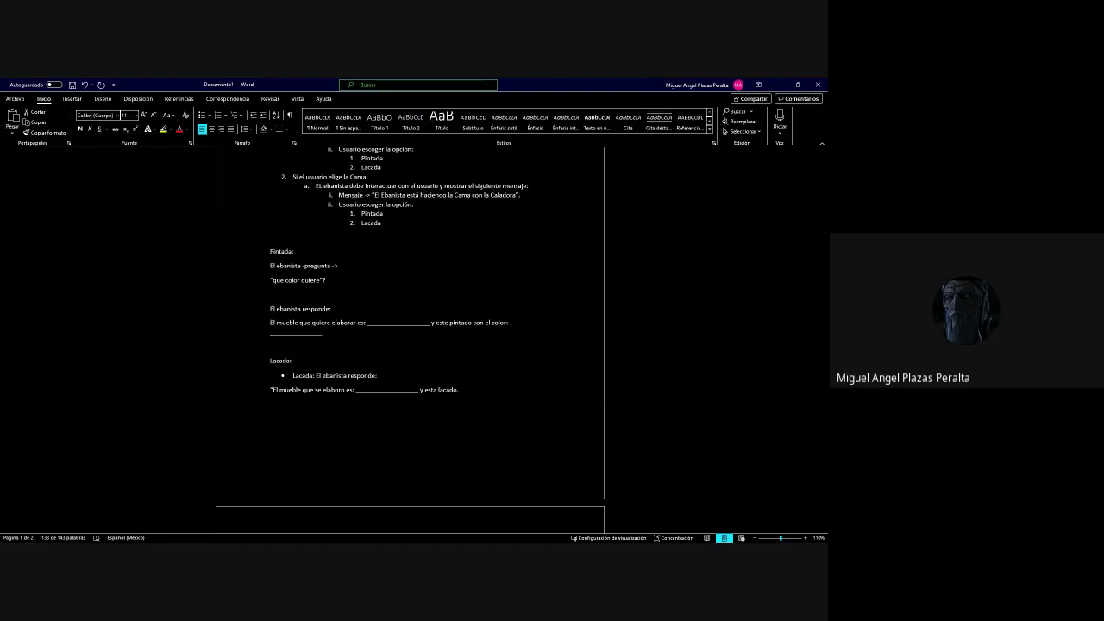
click(344, 411)
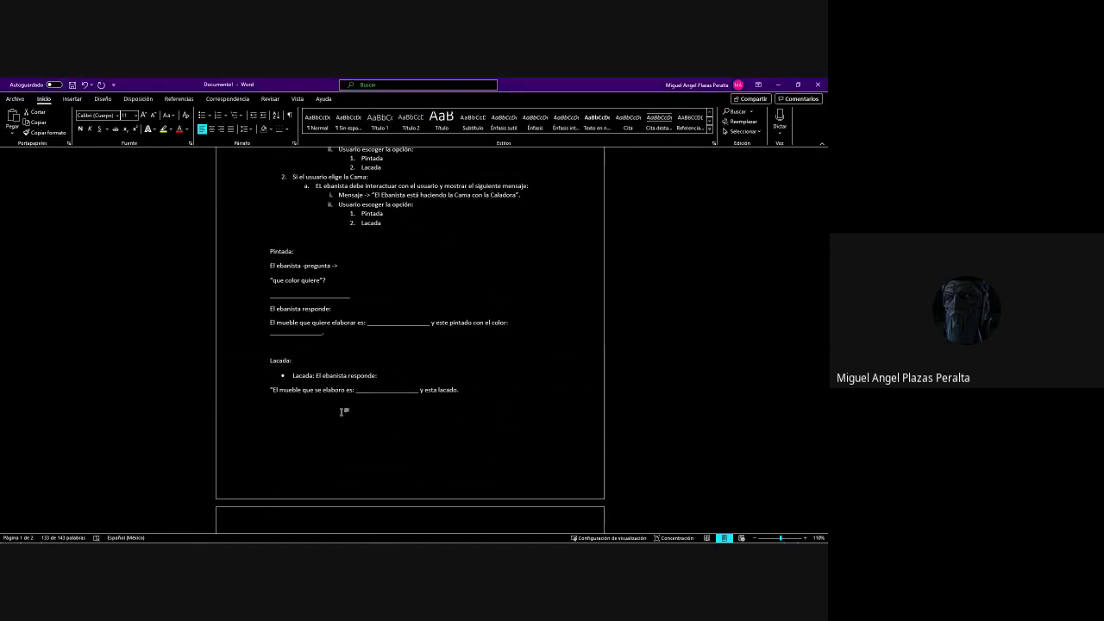
key(ctrl+a)
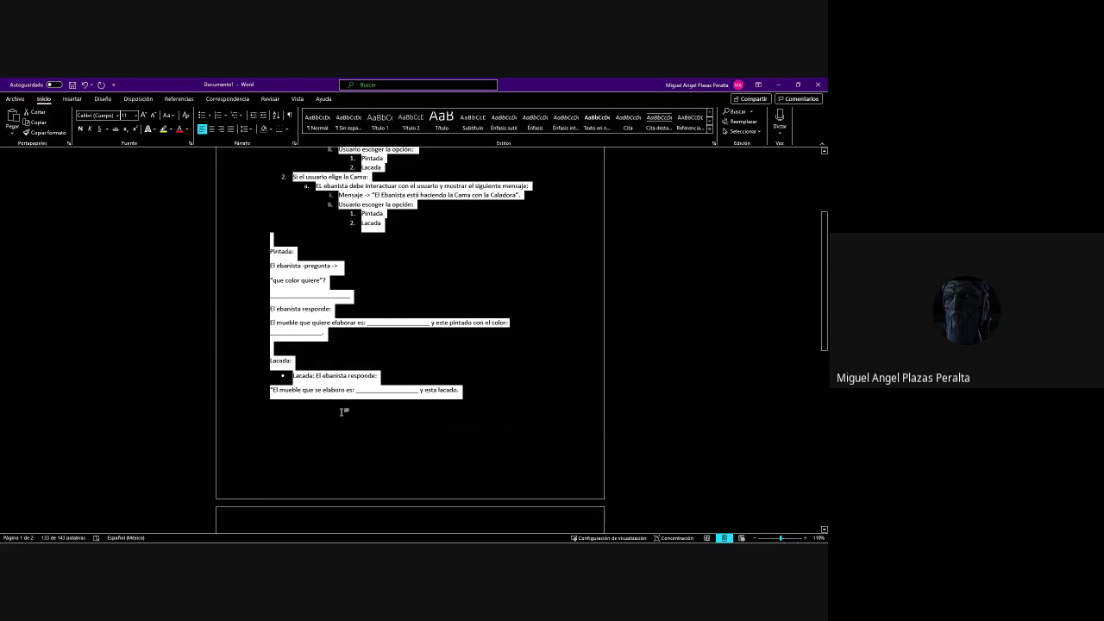
click(343, 411)
scroll(428, 443, up, 3)
scroll(429, 444, down, 1)
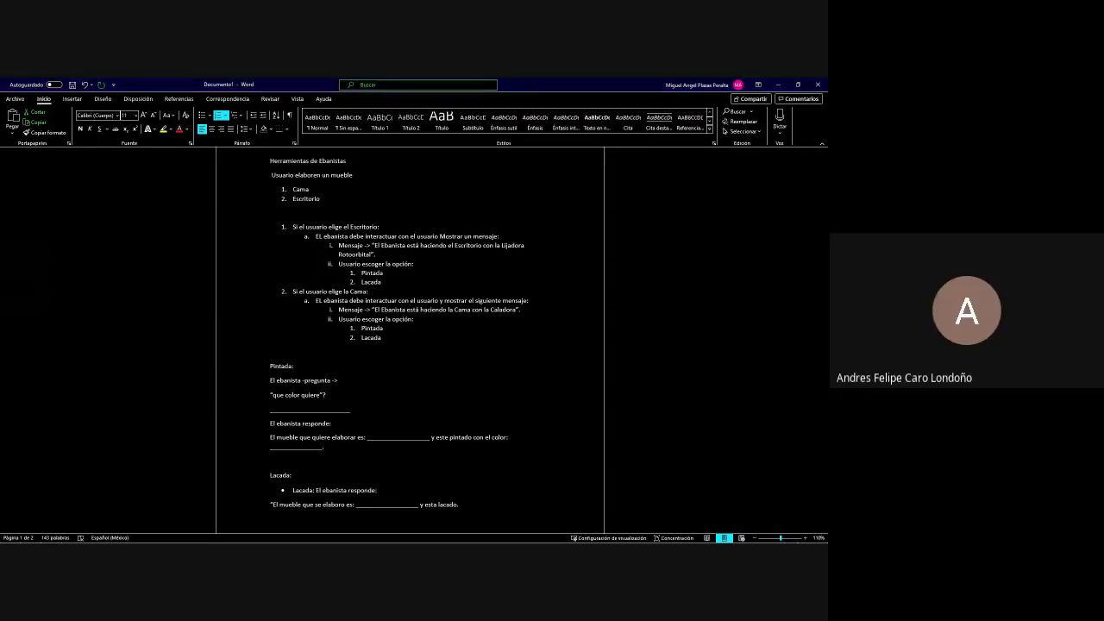
Check the exercise statement posted in the Google Meet chat, reopening the chat, and return to the Word document
double_click(587, 104)
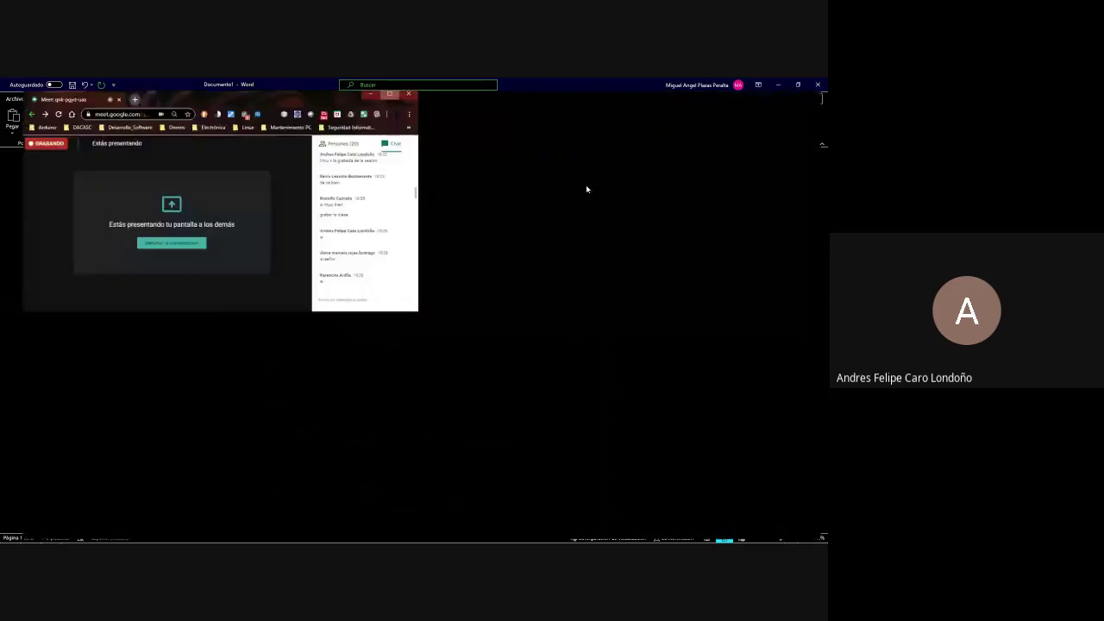
scroll(772, 337, down, 10)
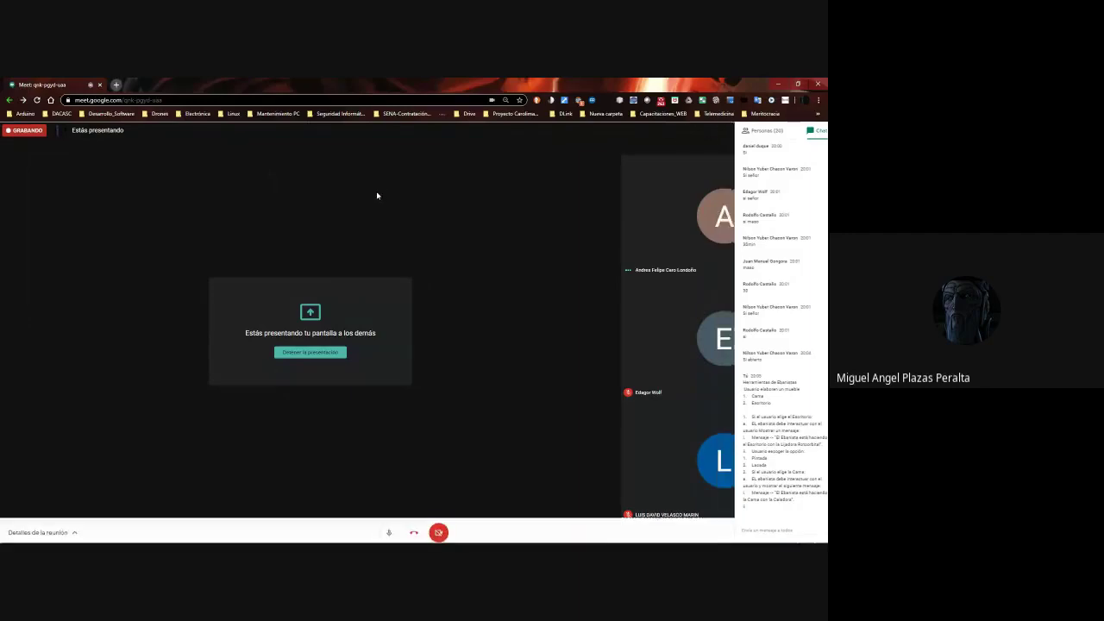
click(801, 130)
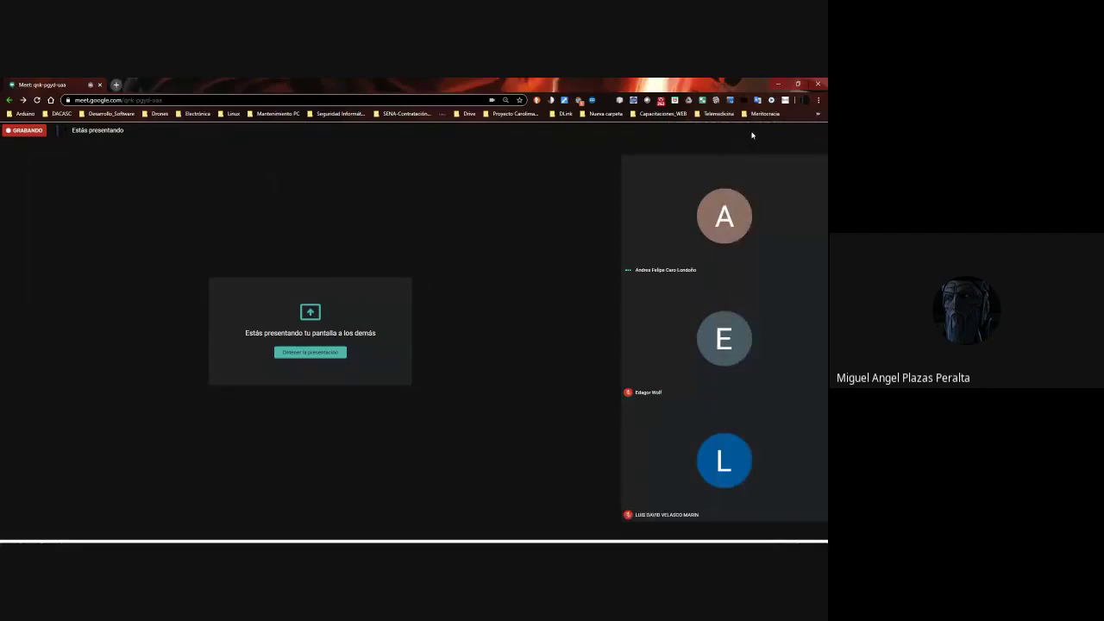
click(751, 135)
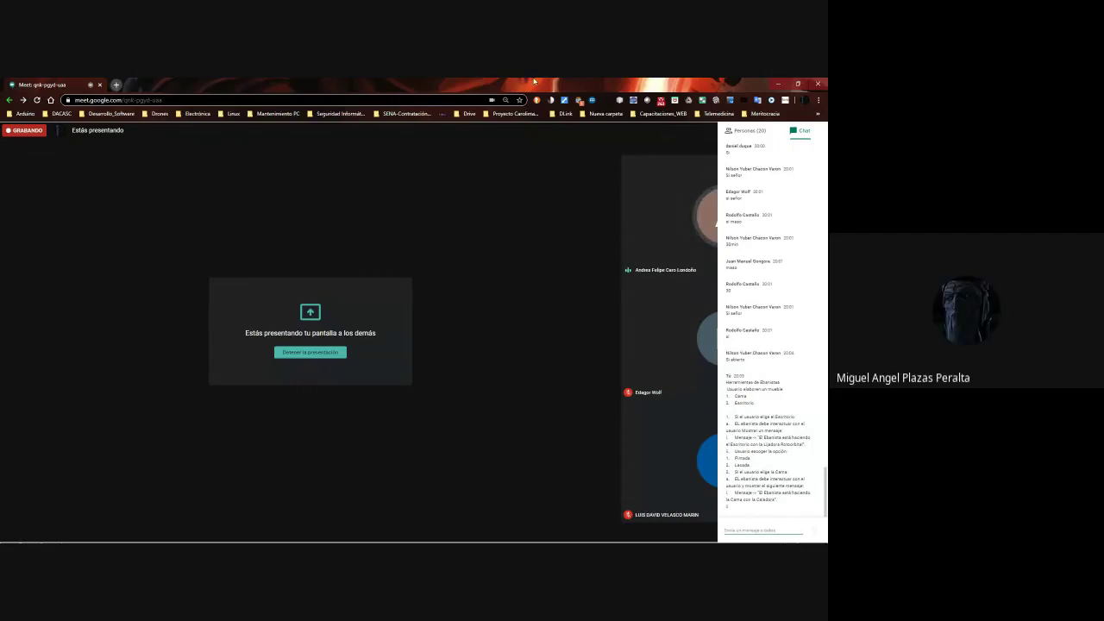
key(alt+Tab)
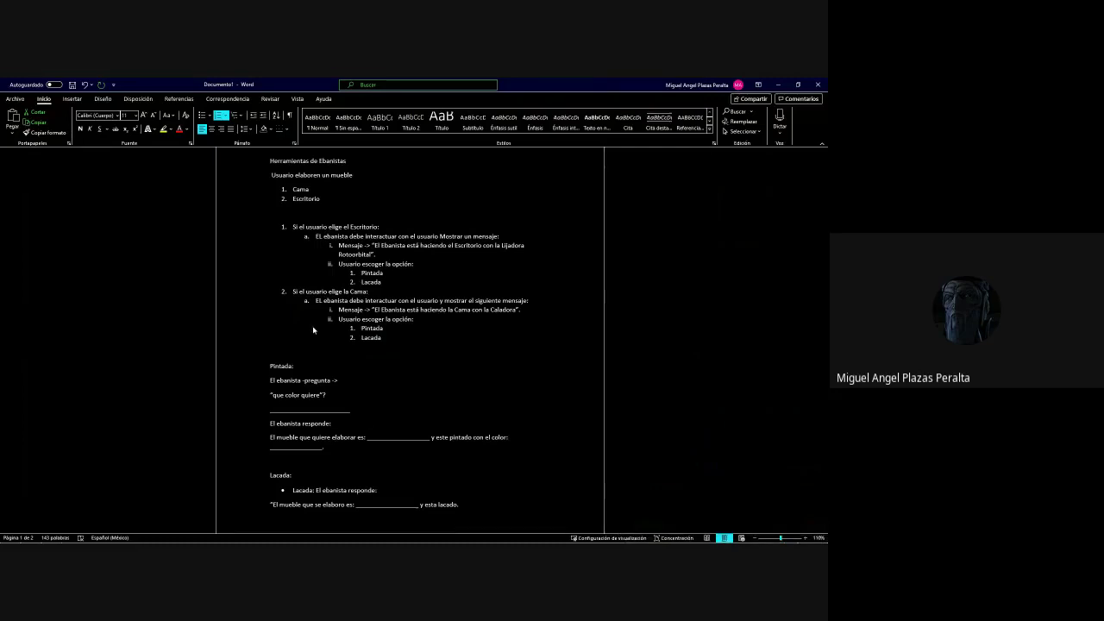
Save the exercise statement as a Word document named "Guía_1" in the Escritorio folder
scroll(313, 330, down, 1)
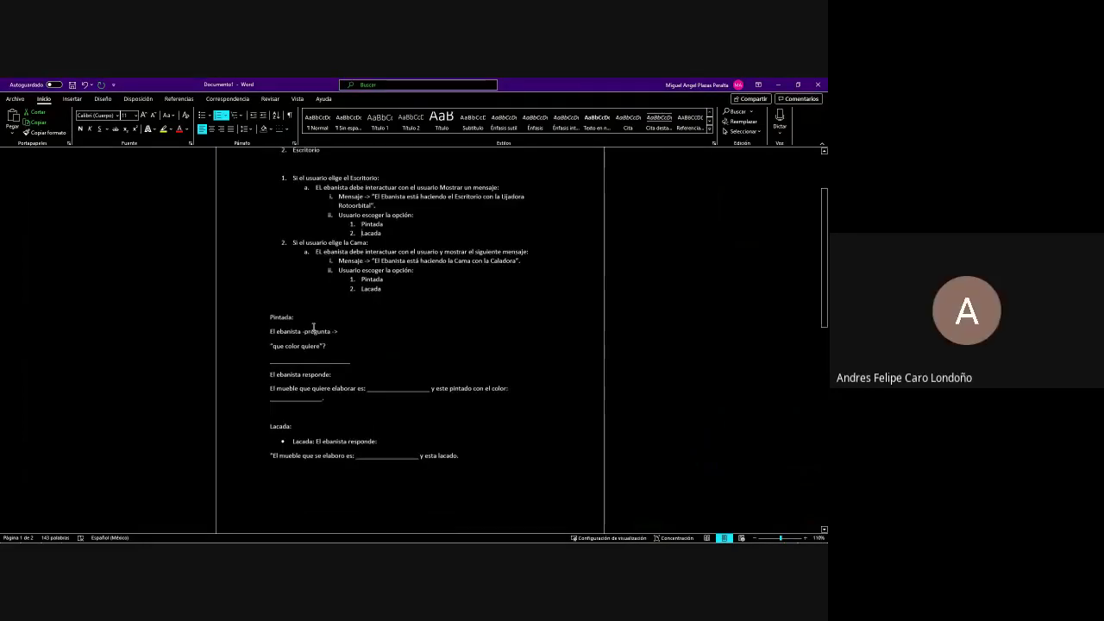
scroll(313, 329, up, 1)
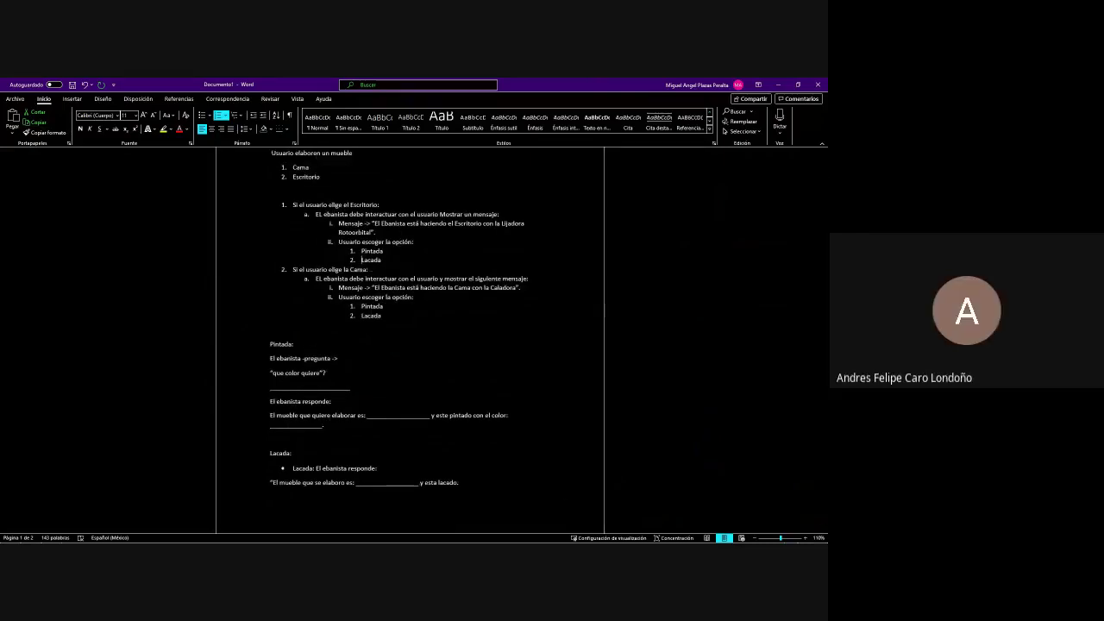
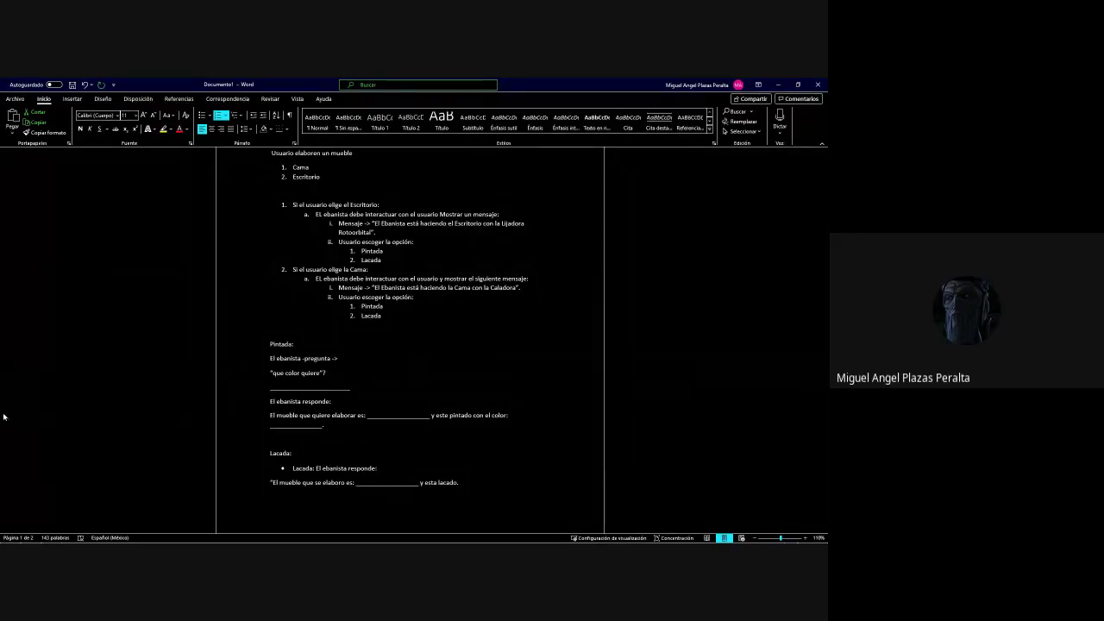
click(22, 104)
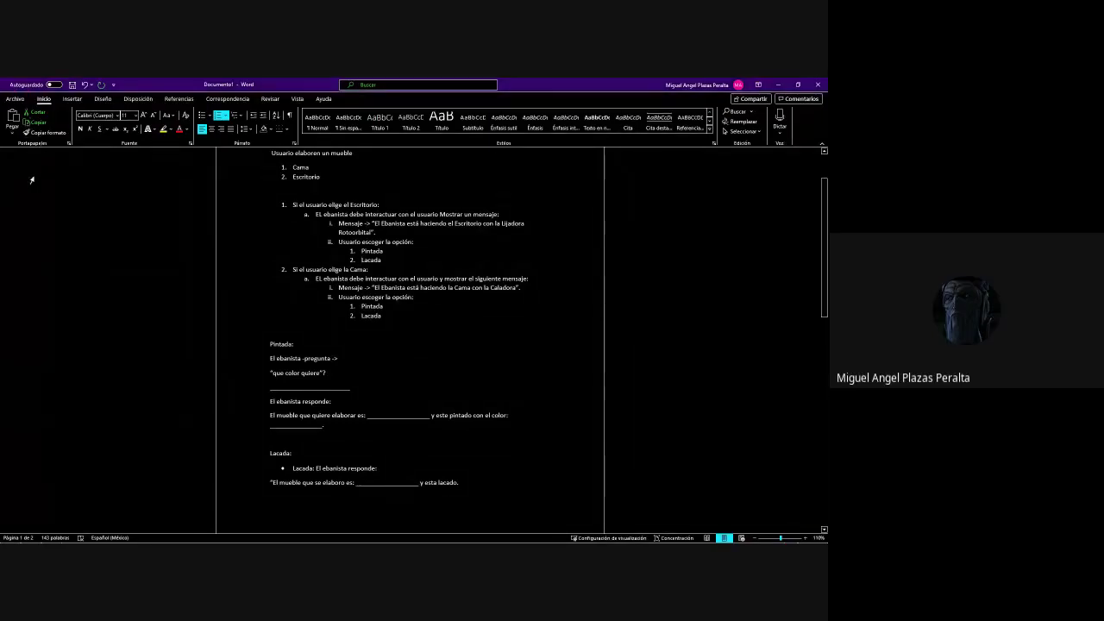
click(24, 103)
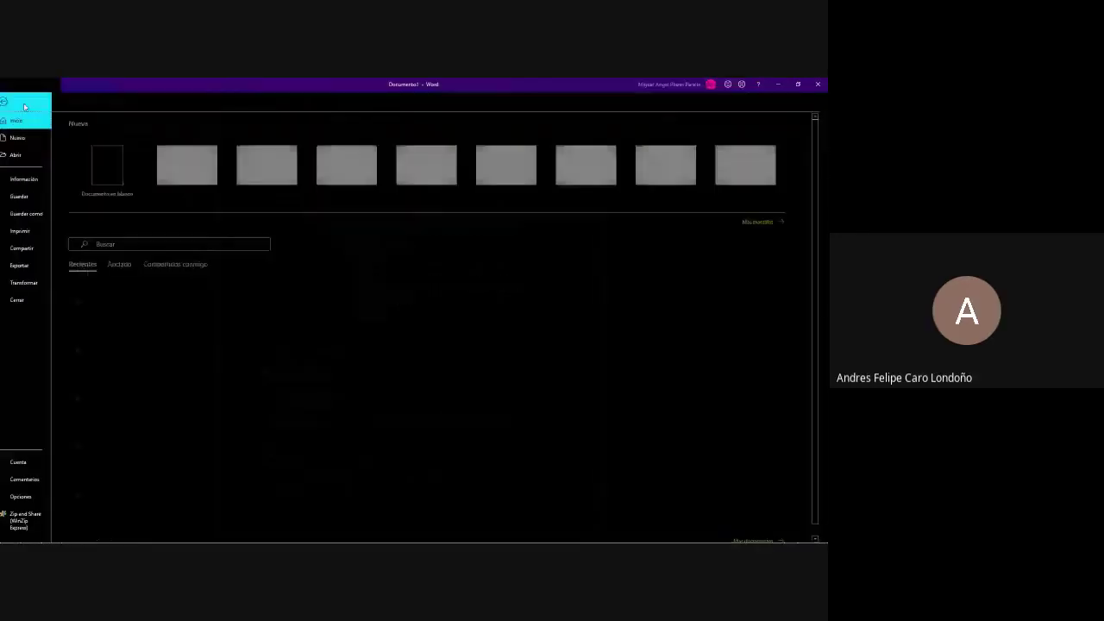
click(39, 213)
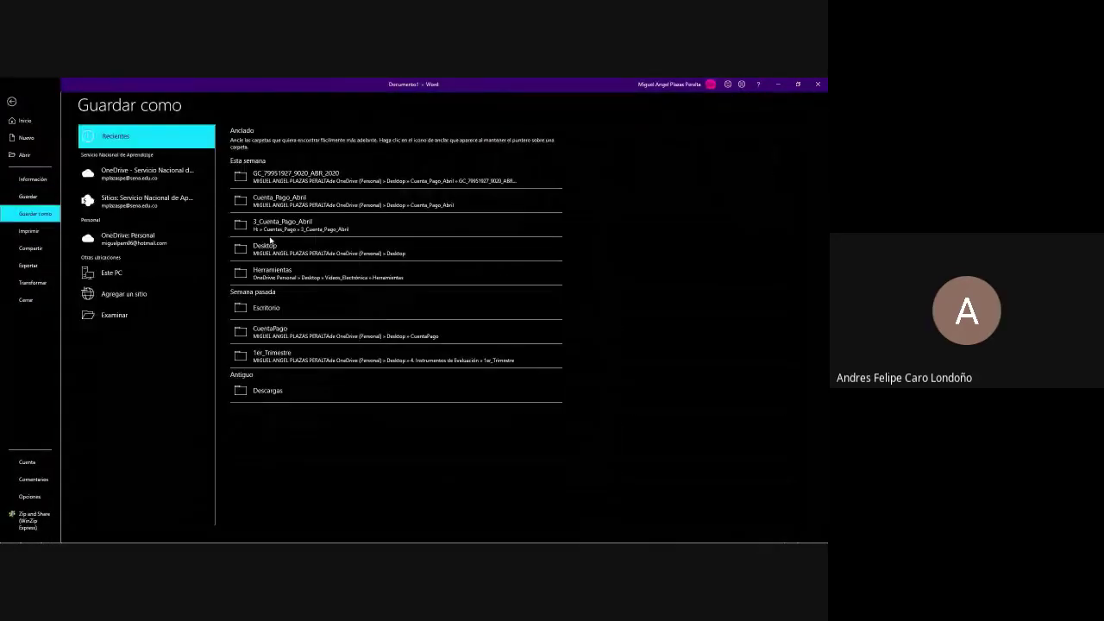
click(131, 316)
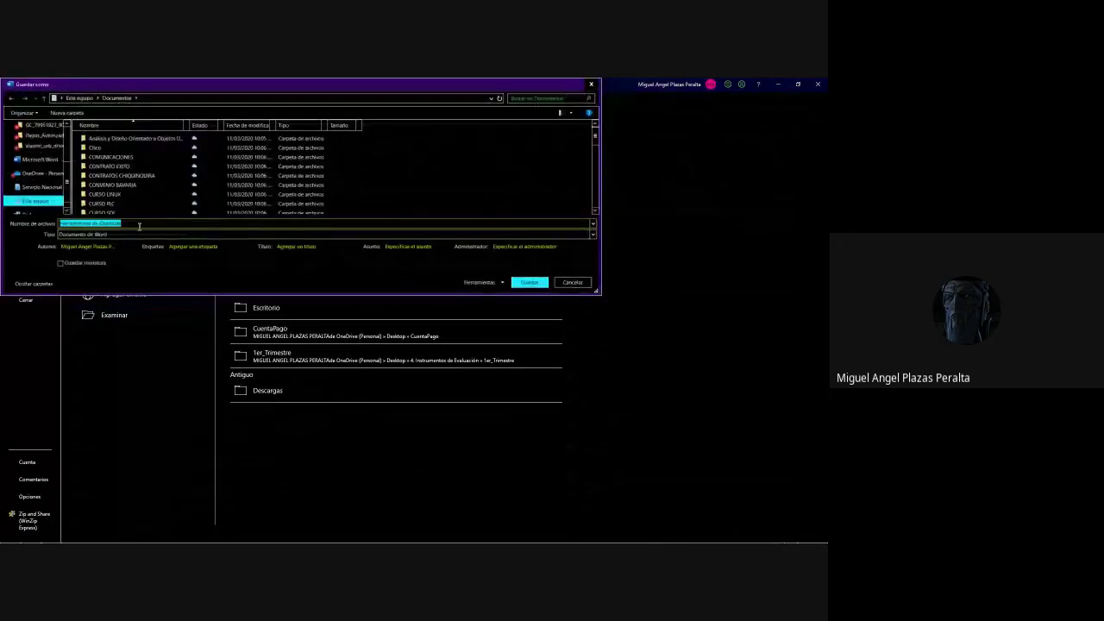
text(Guía)
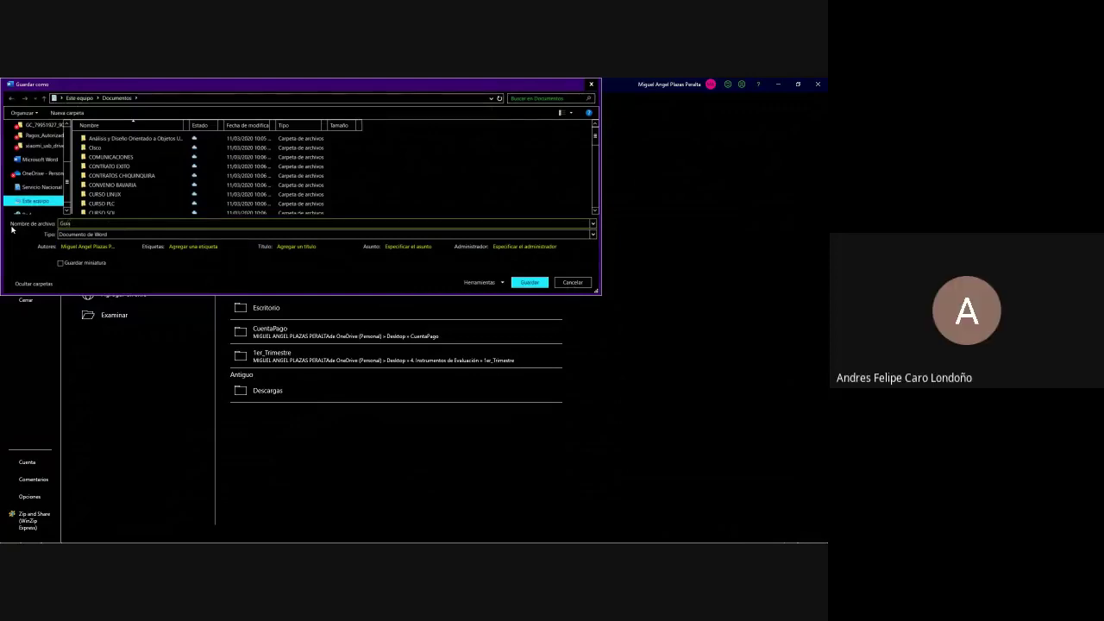
text(_1)
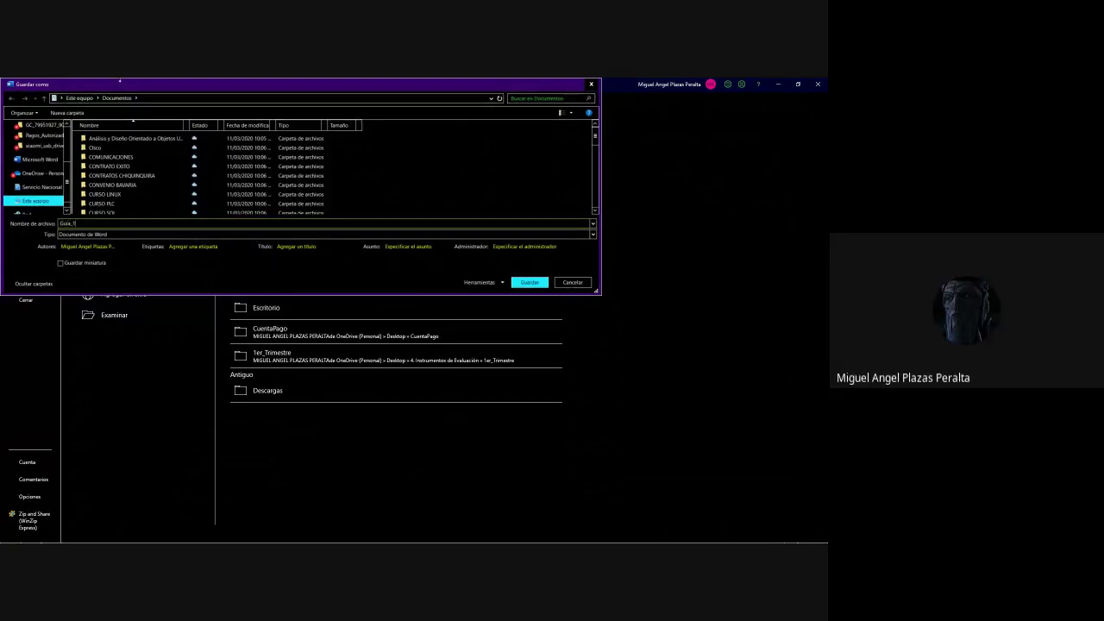
click(79, 97)
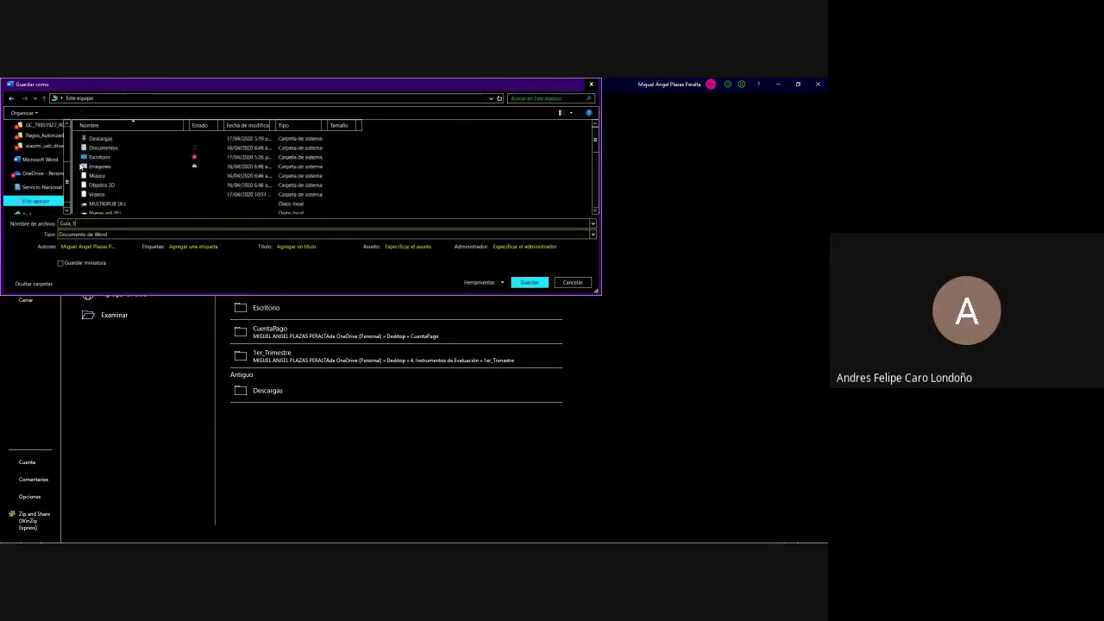
scroll(62, 136, up, 3)
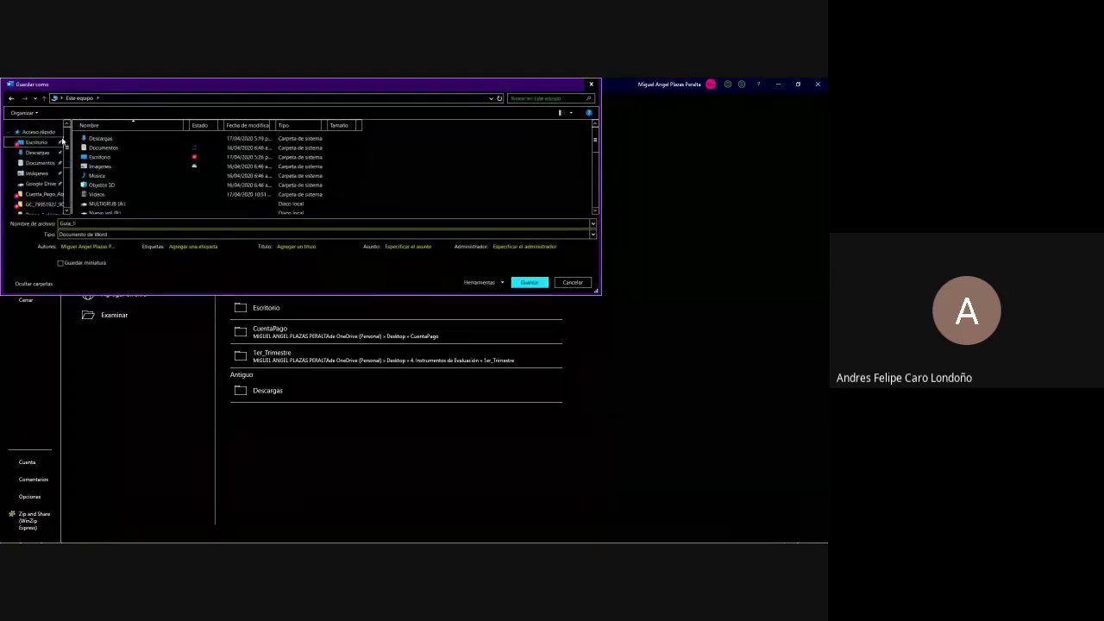
click(42, 144)
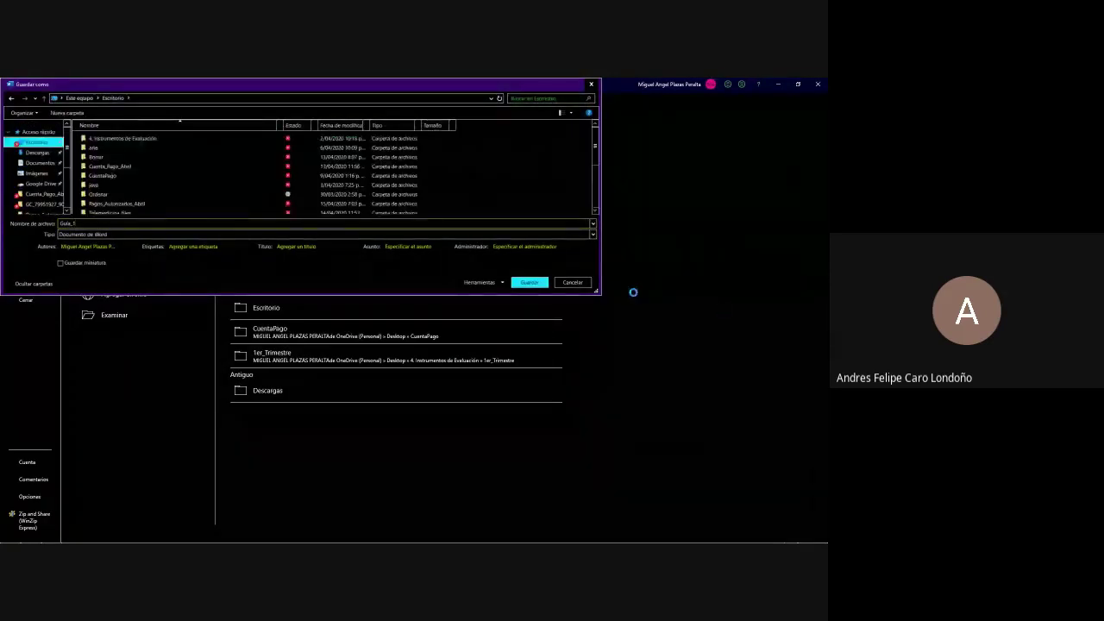
click(530, 283)
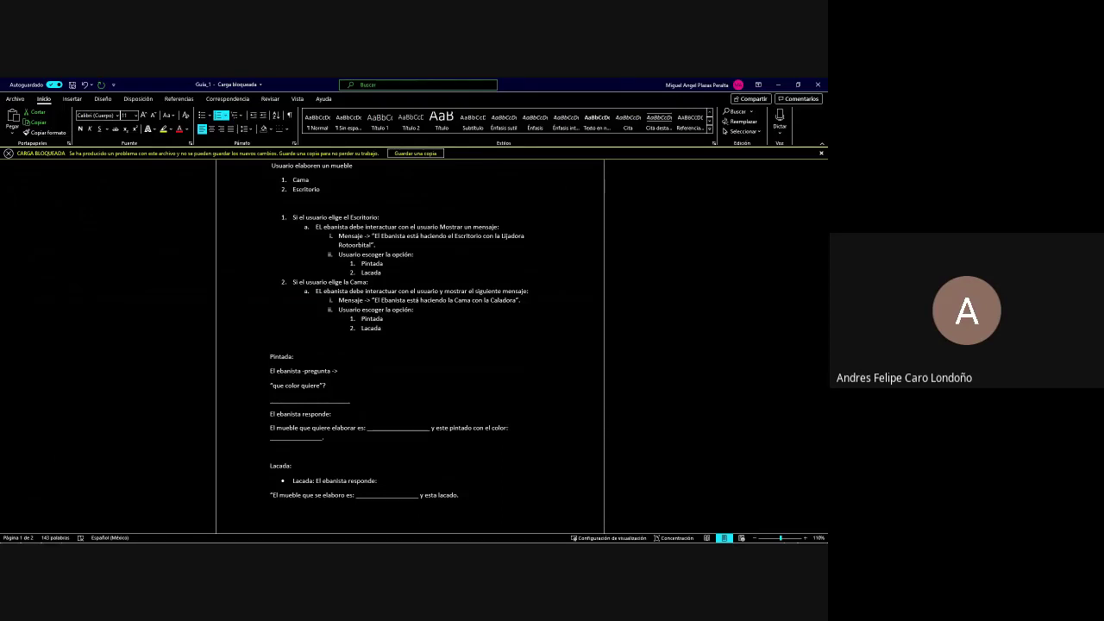
Check the Fase_III folder in the Google Drive window and return to the Word document
key(Return)
click(498, 227)
key(alt+Tab)
key(alt+Tab)
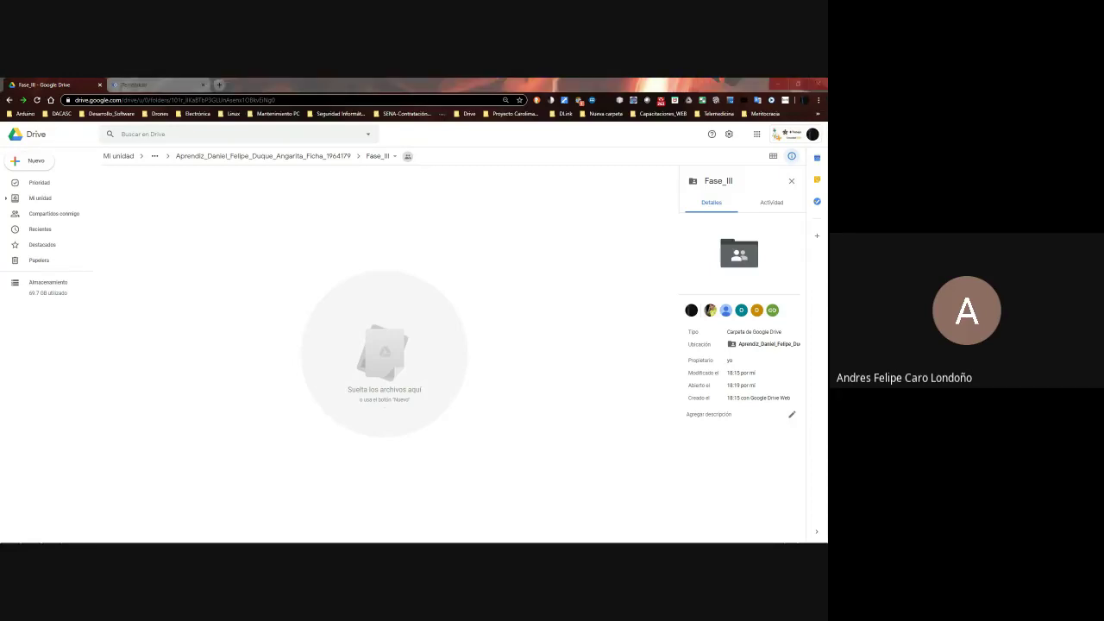
key(alt+Tab)
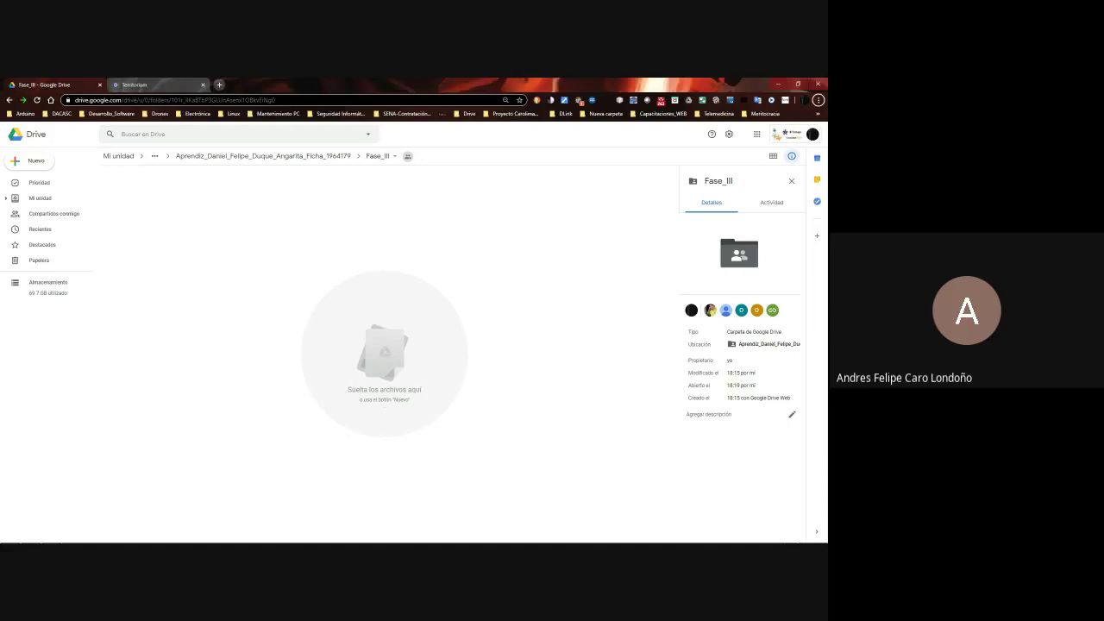
key(alt+Tab)
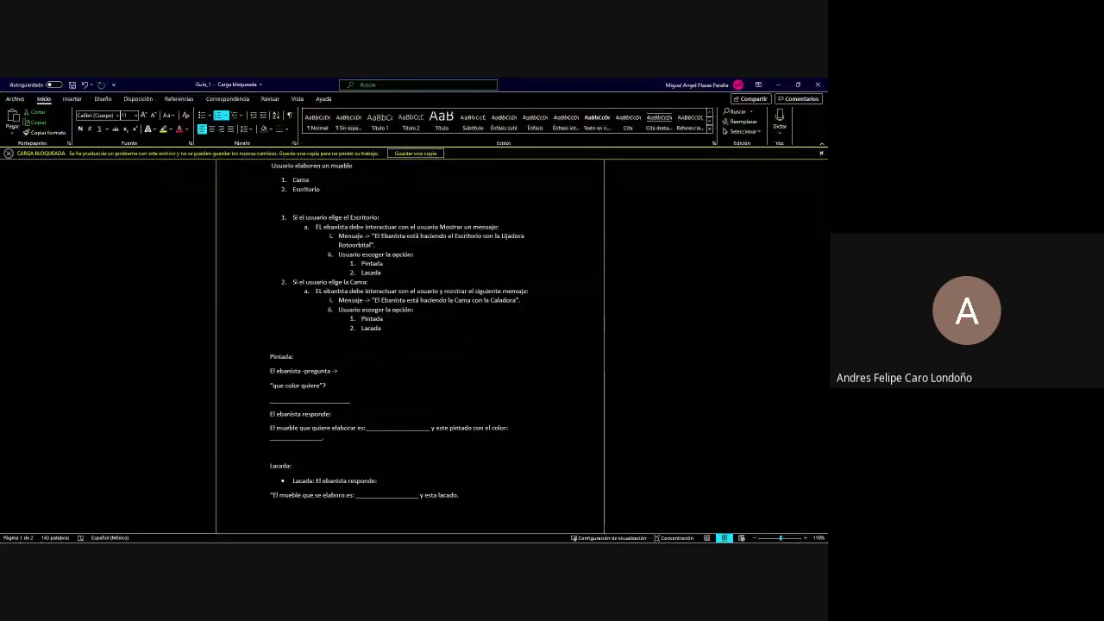
key(alt+x)
text(x)
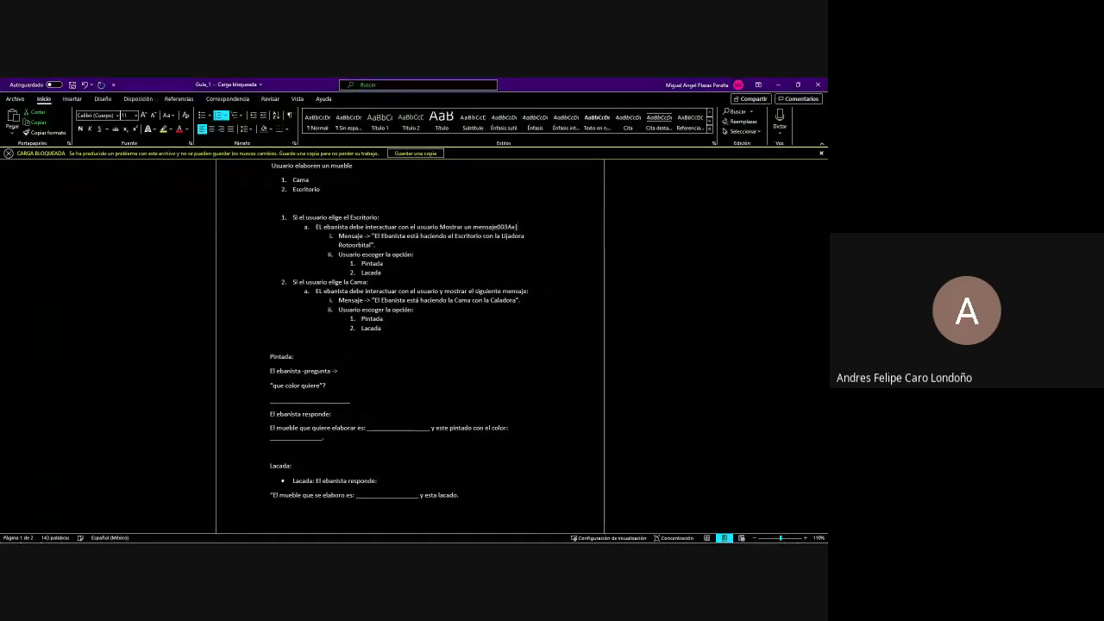
text(|)
key(alt+x)
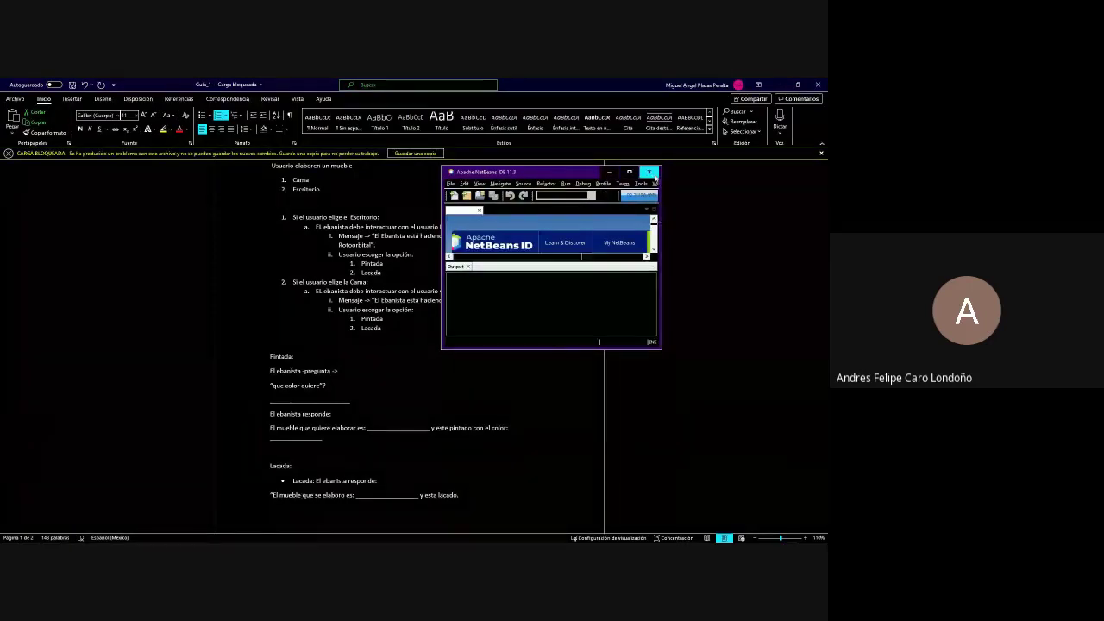
Close the Apache NetBeans IDE window, switch to Google Drive and go from the Fase_III folder up to Mi unidad
click(649, 171)
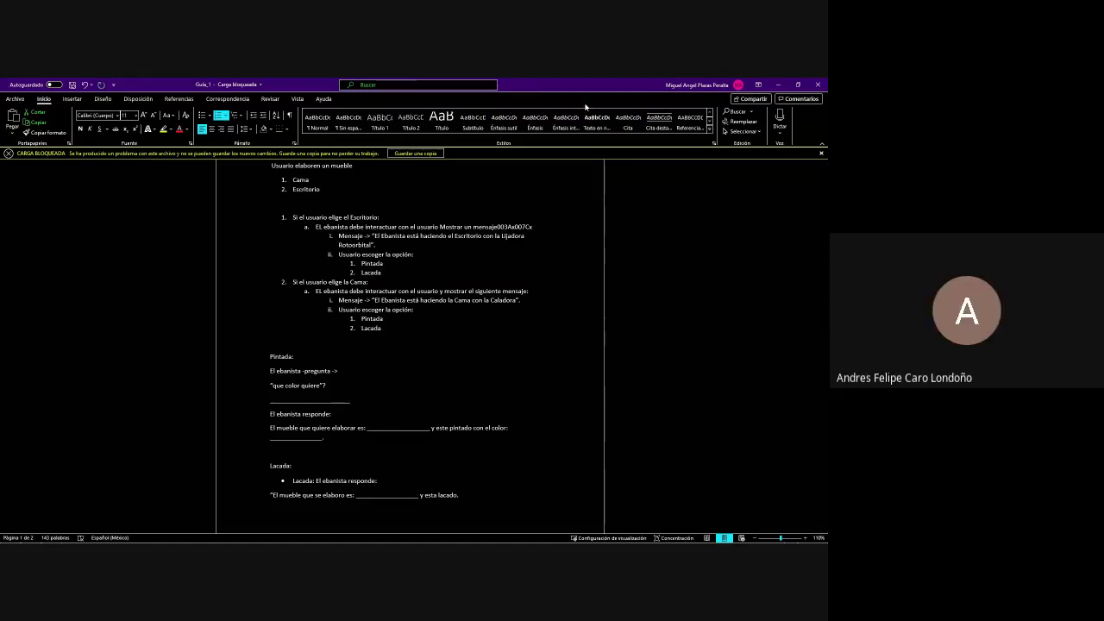
key(alt+Tab)
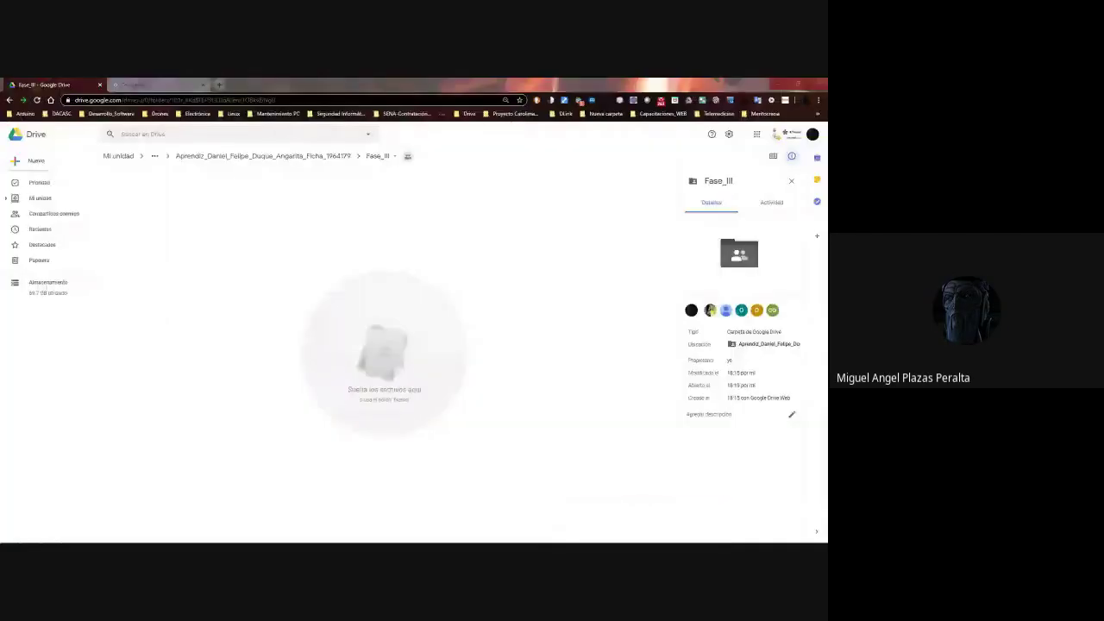
click(328, 161)
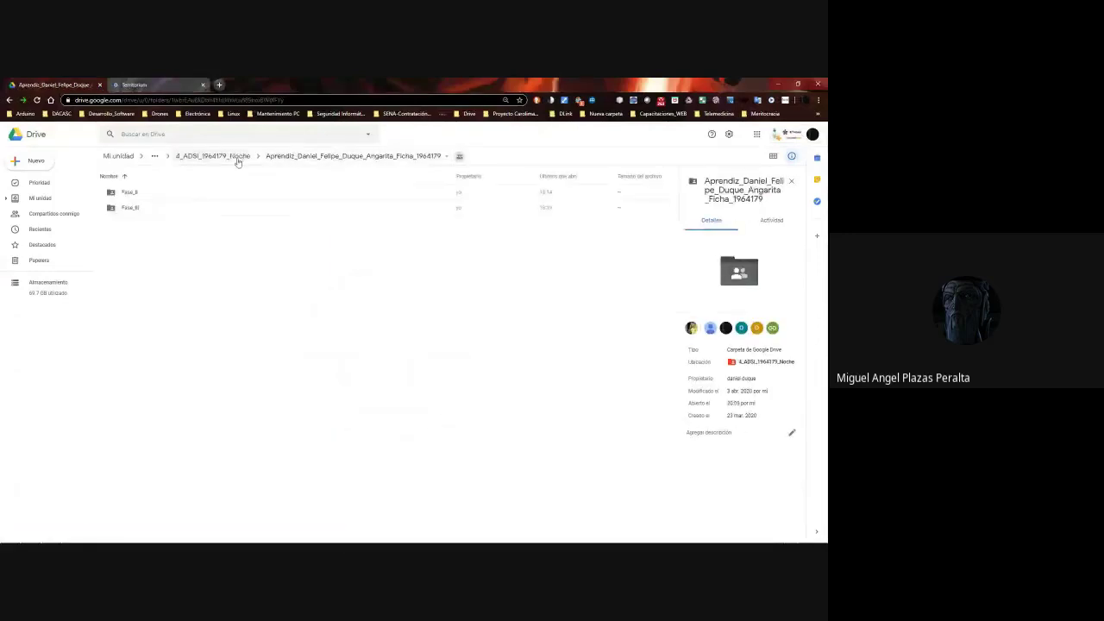
click(234, 160)
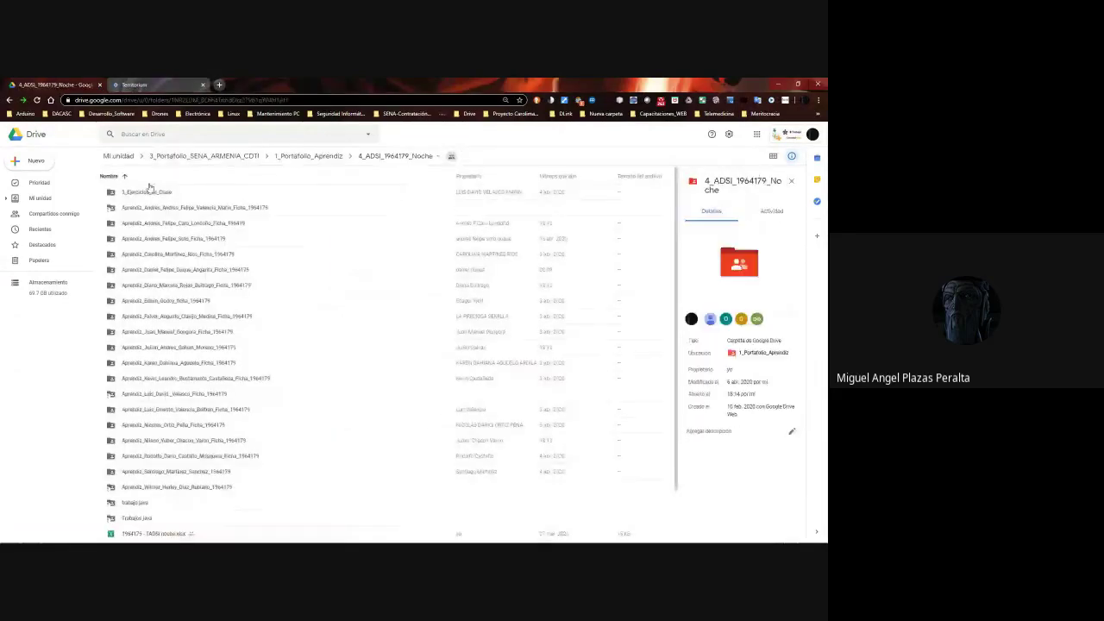
double_click(147, 190)
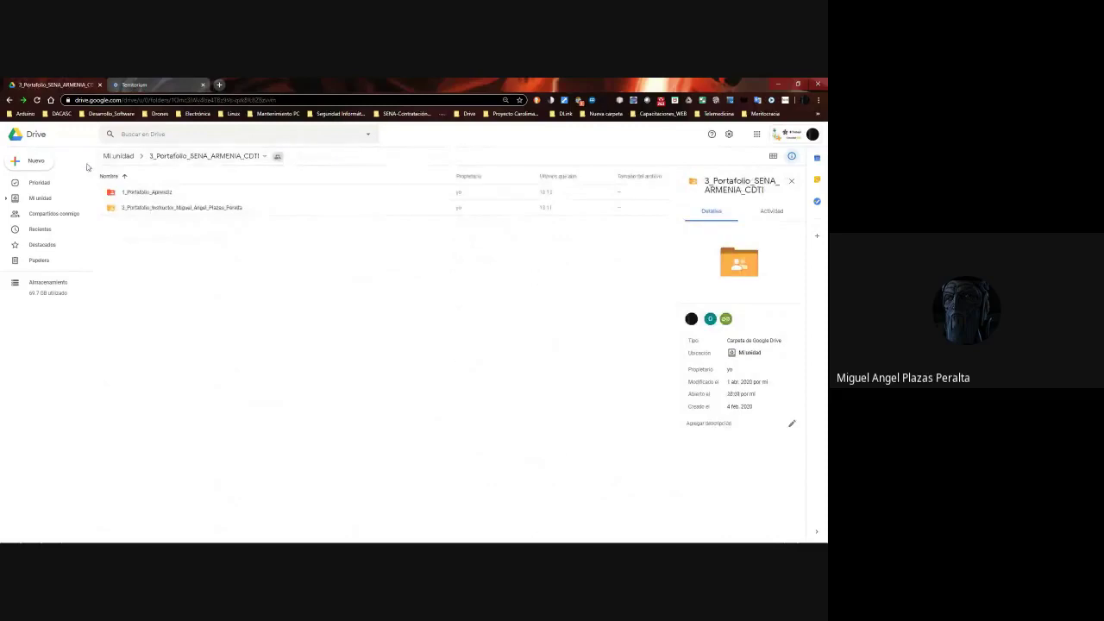
click(114, 158)
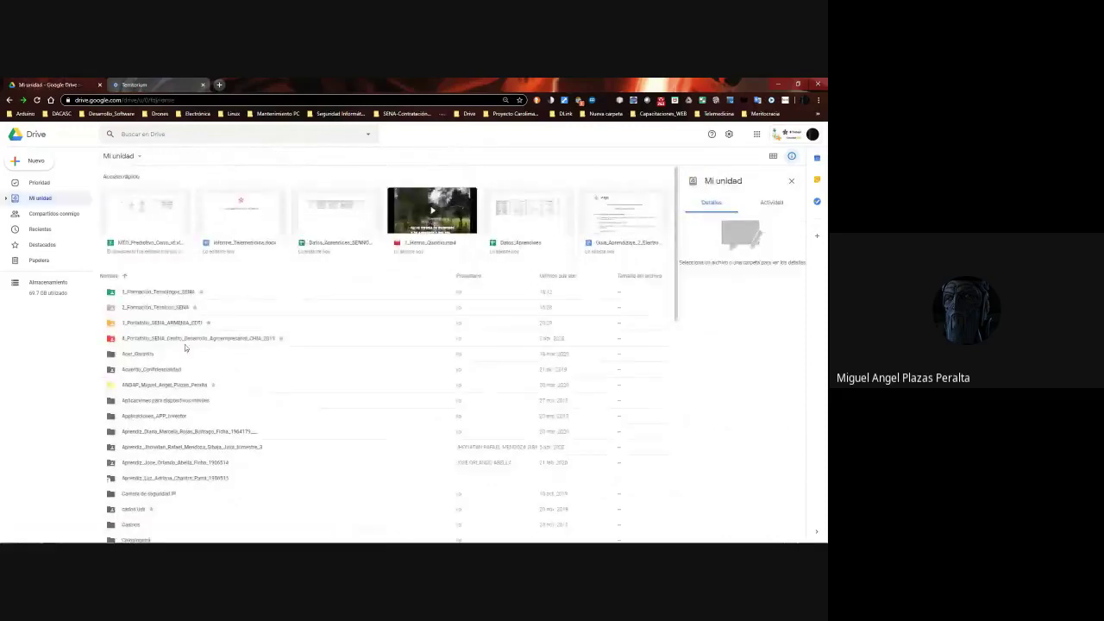
Open the shared JAVA documentation folder through 3_Portafolio_SENA_ARMENIA_CDTI, the instructor's portfolio, 1_ADSI and 7. Material de Apoyo
double_click(154, 323)
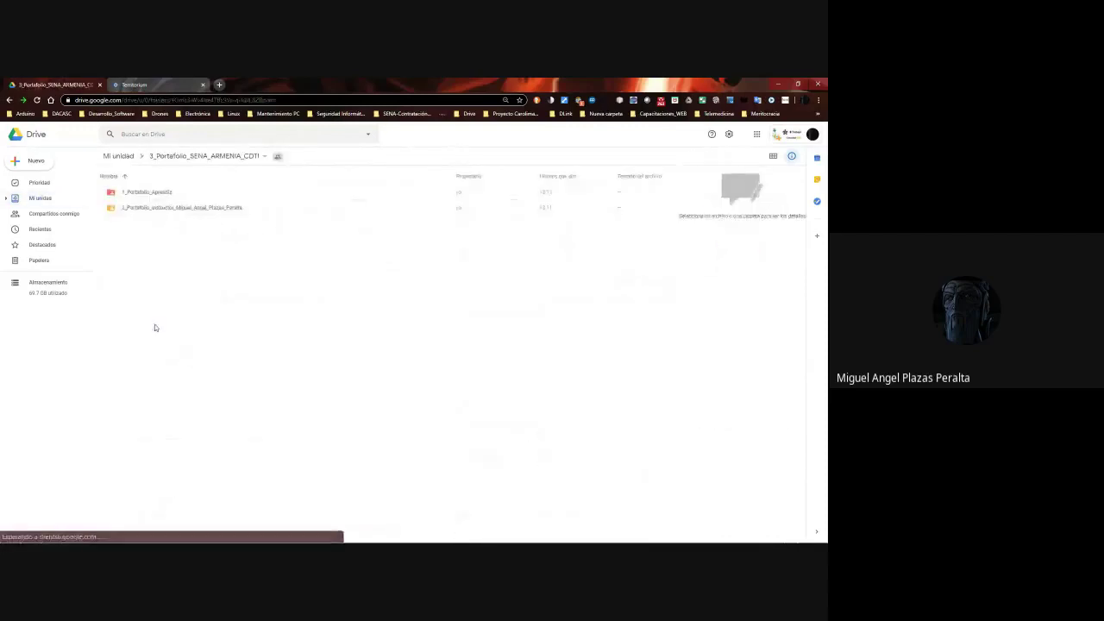
double_click(185, 210)
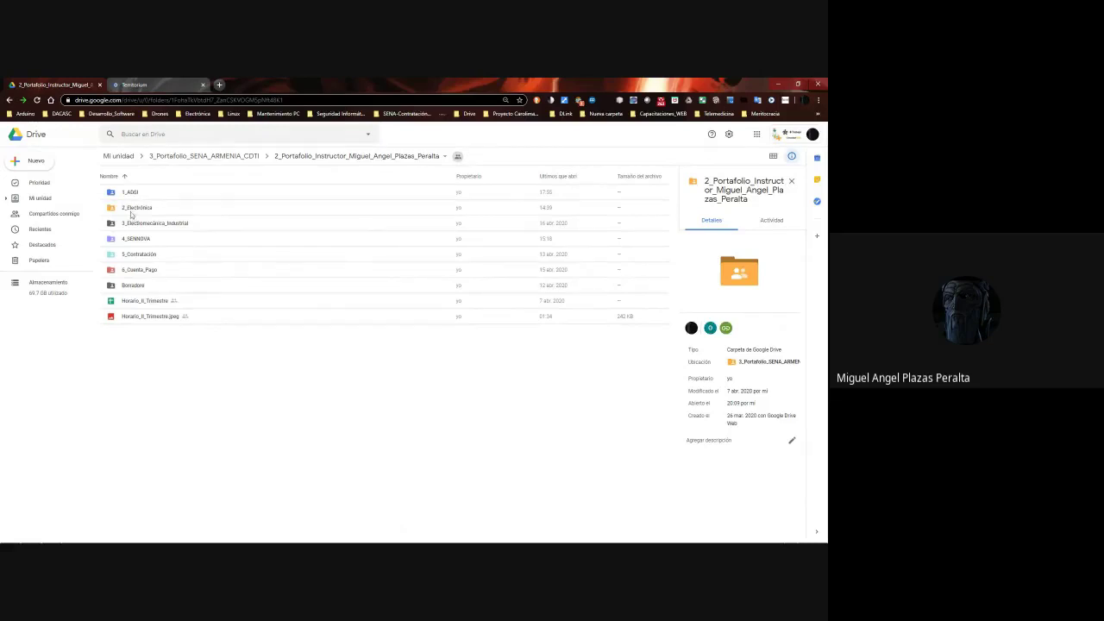
double_click(132, 197)
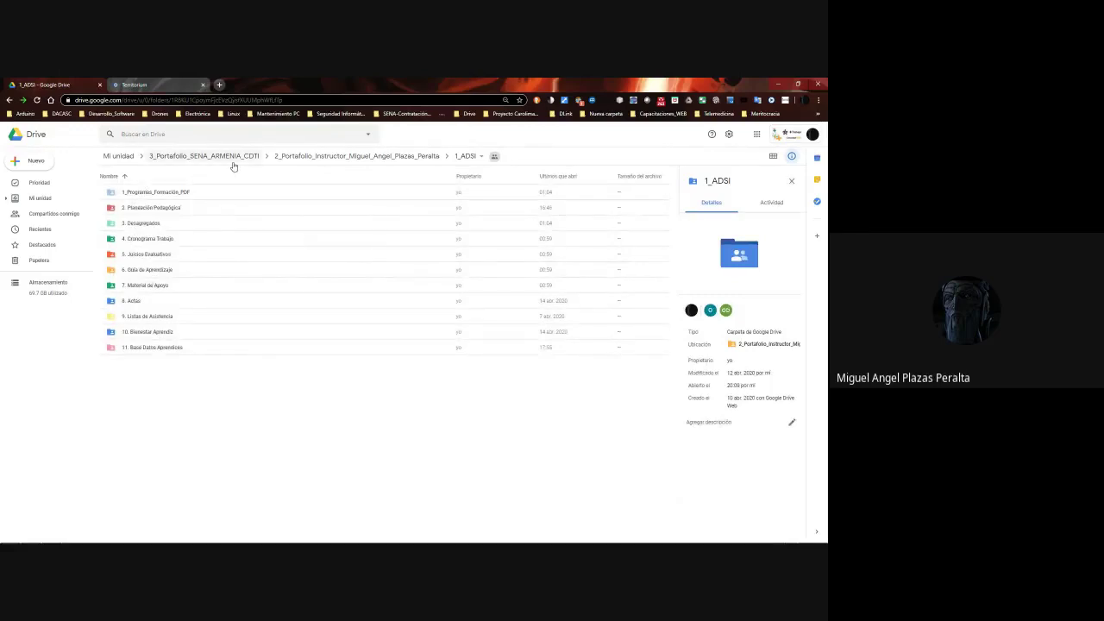
double_click(148, 286)
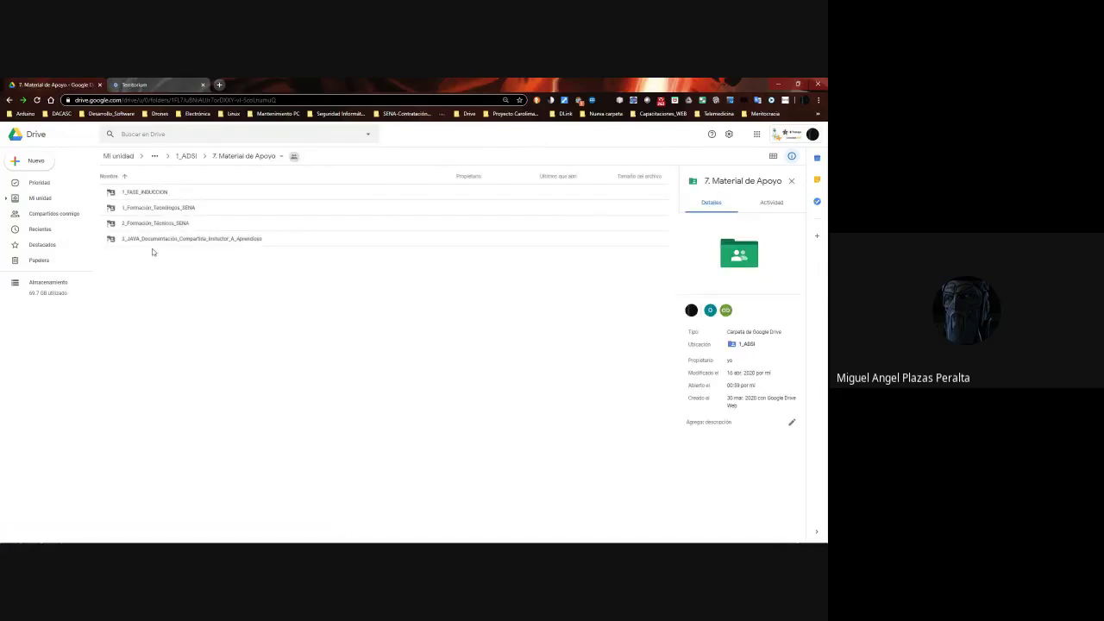
double_click(153, 244)
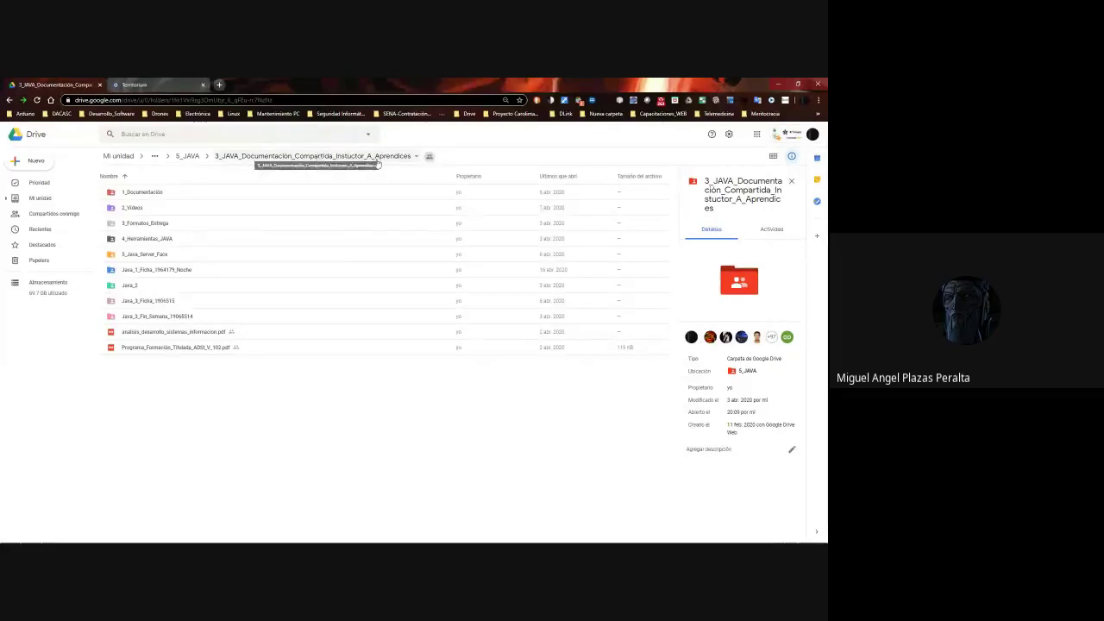
Open the Java_2 folder and upload the Guía_1.docx file into it
double_click(127, 285)
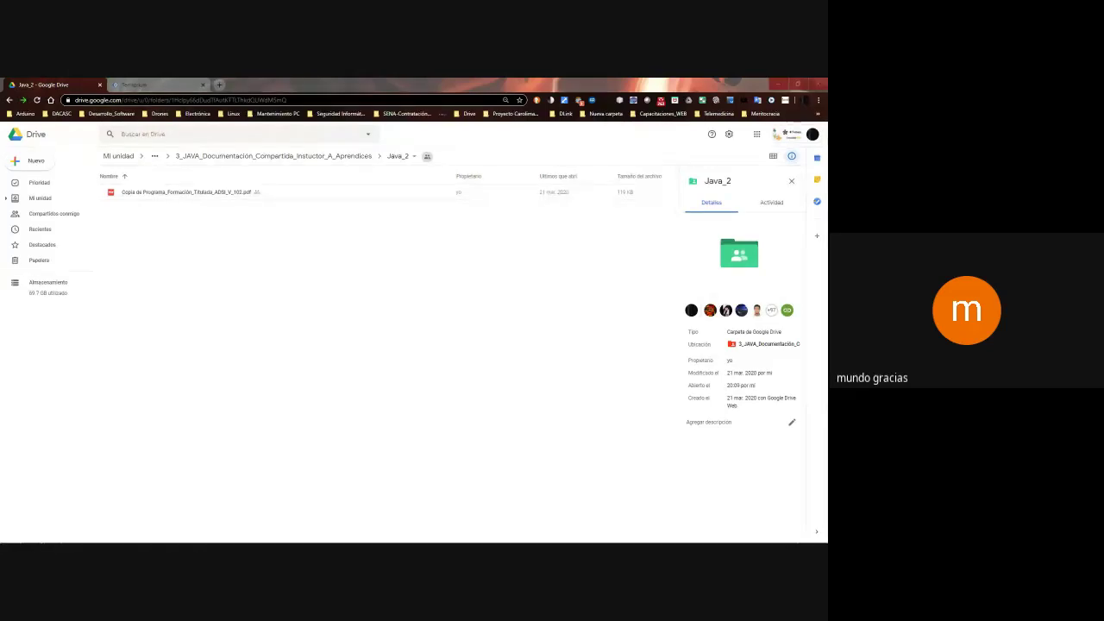
drag(310, 541, 313, 272)
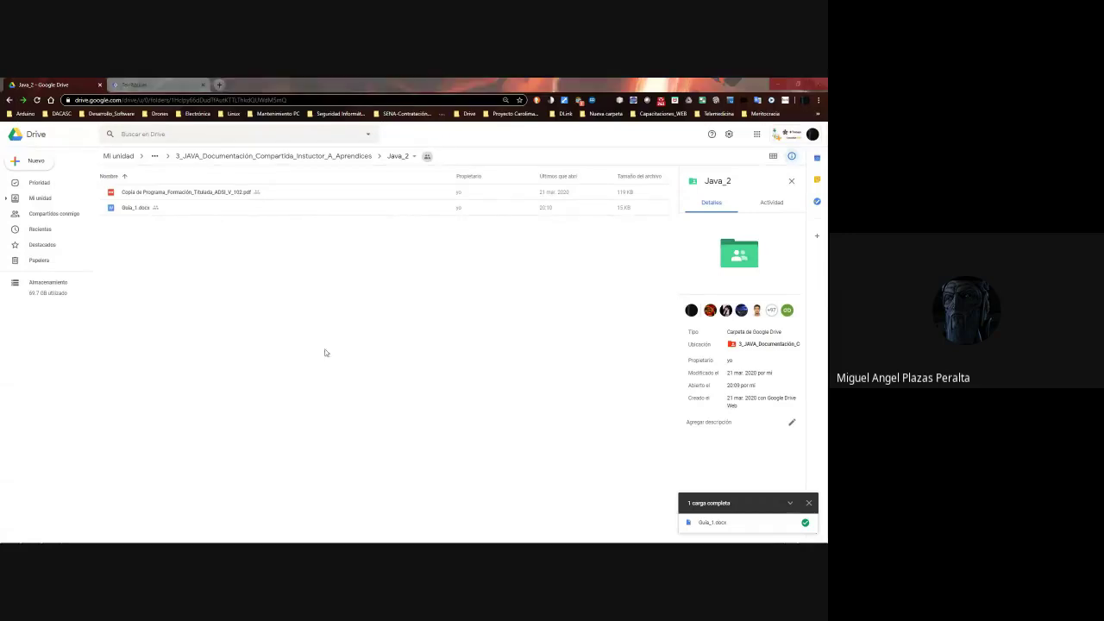
click(217, 255)
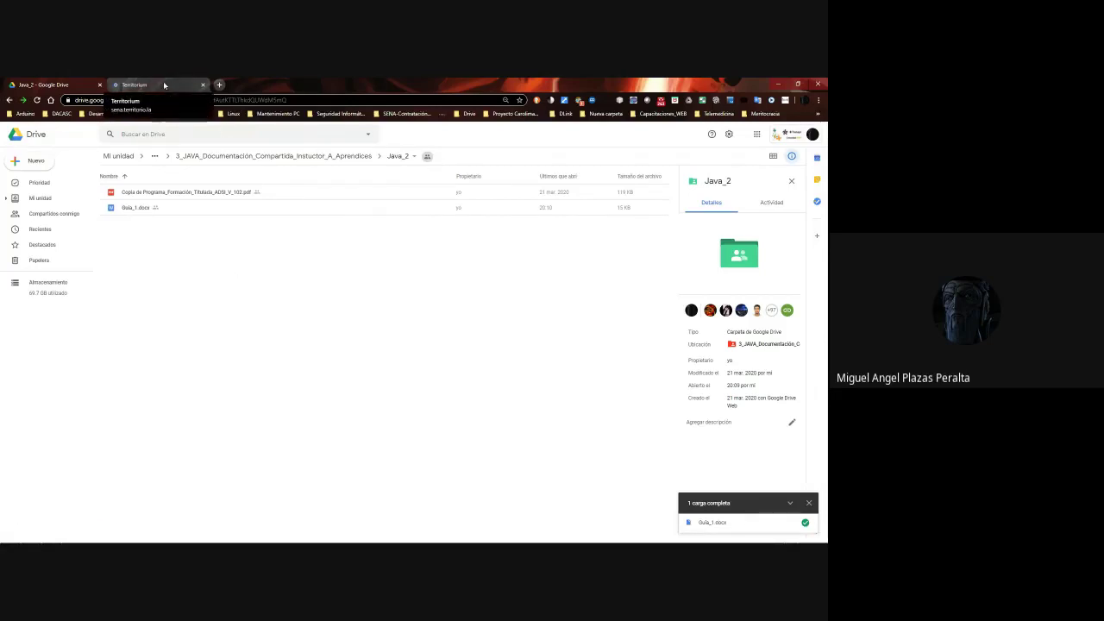
Check the sharing settings of Guía_1.docx in the Java_2 folder and close them without changes
click(142, 207)
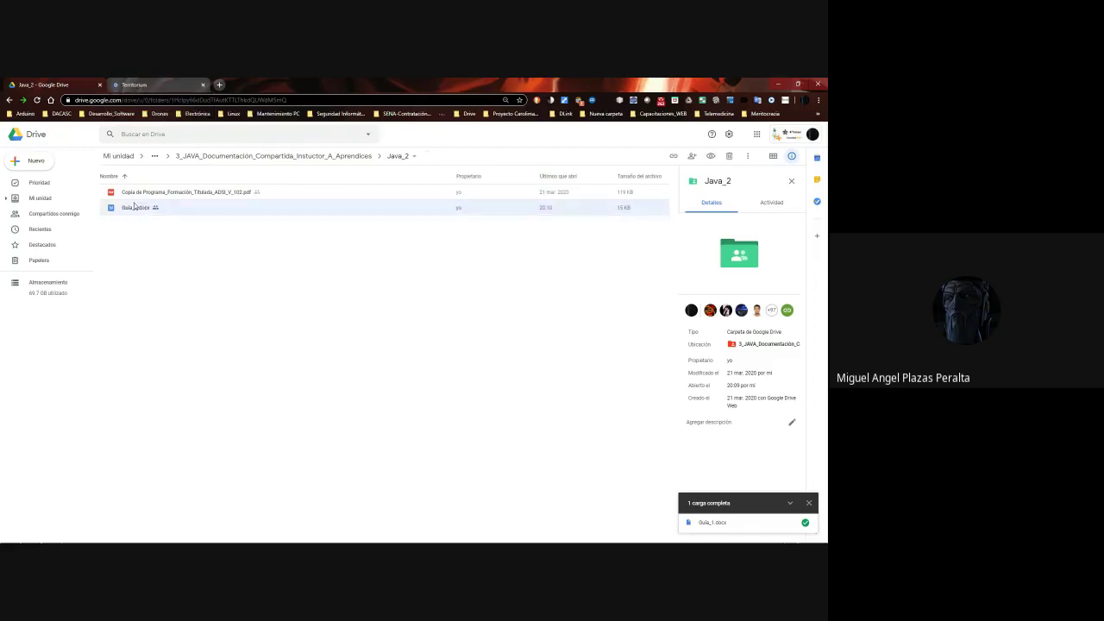
click(227, 234)
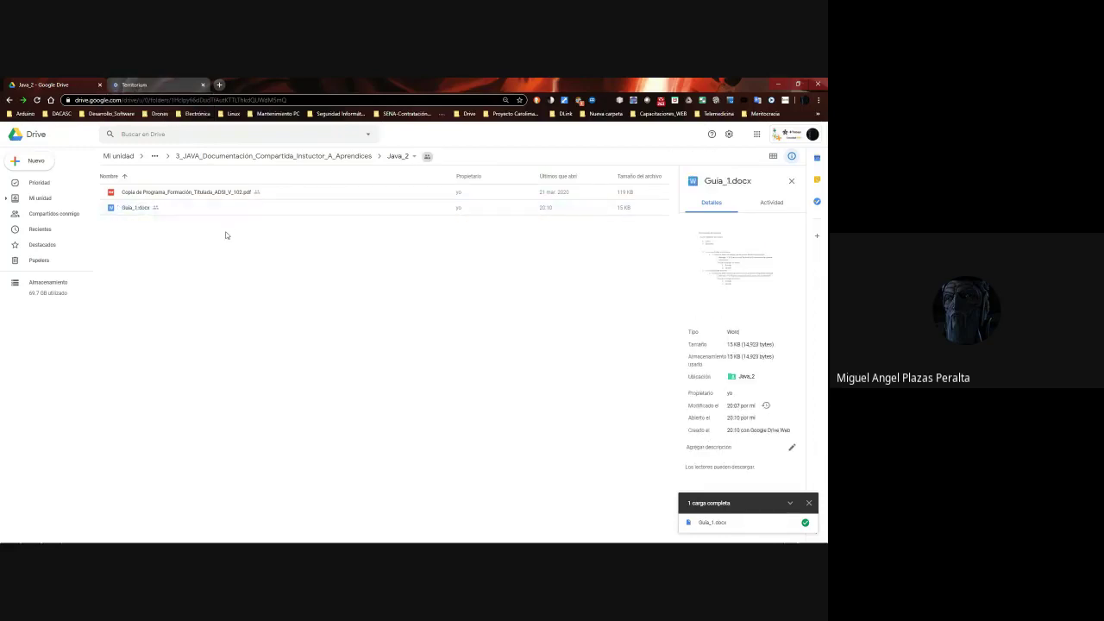
right_click(148, 211)
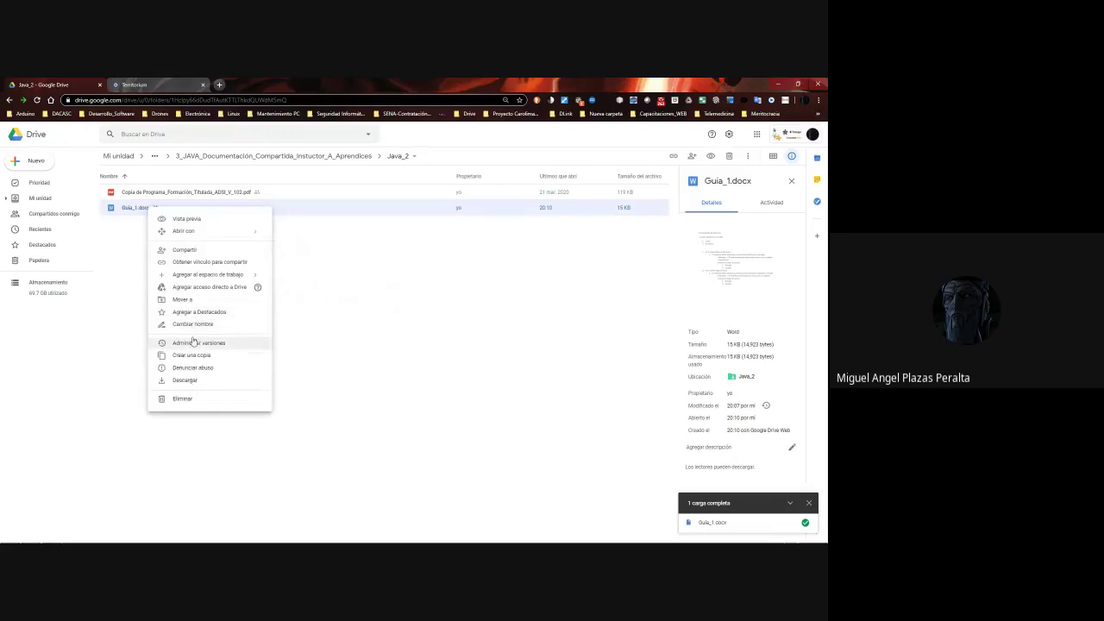
click(185, 250)
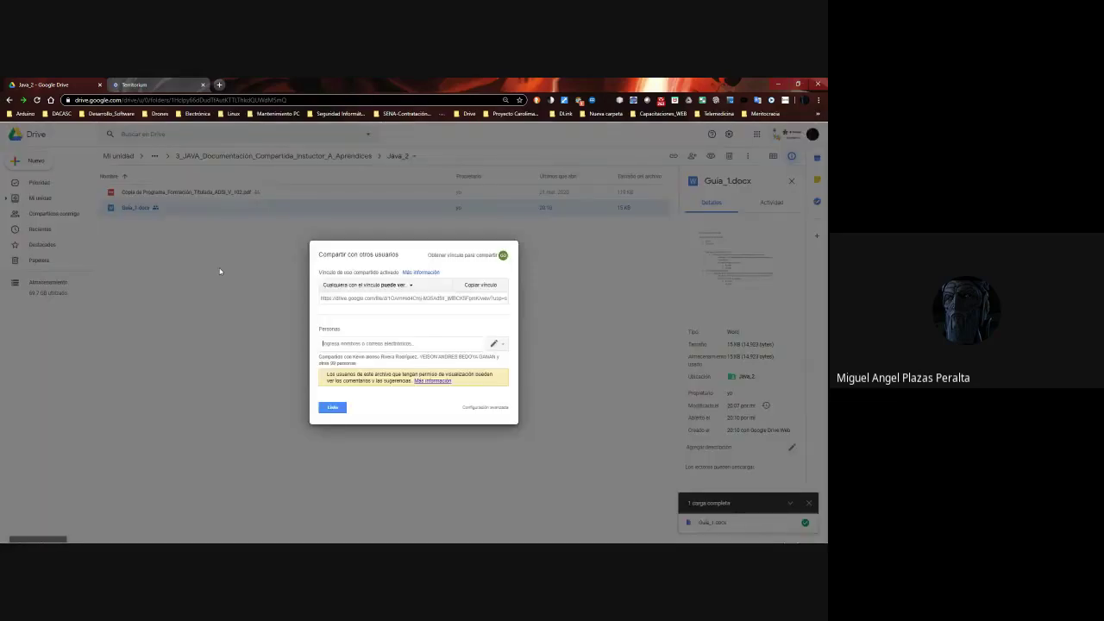
click(333, 407)
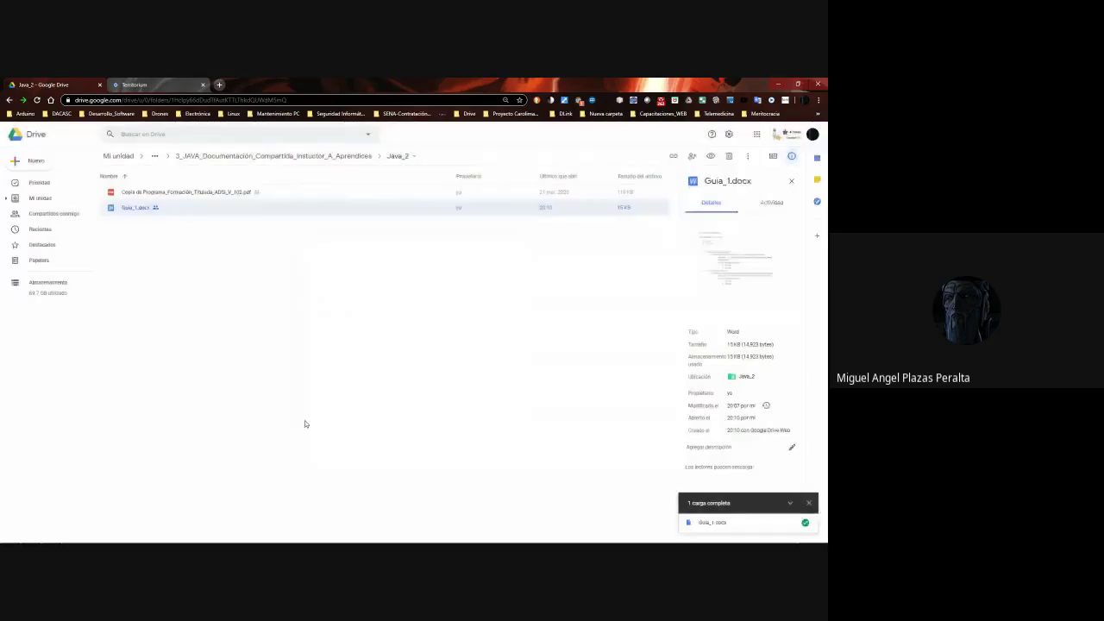
click(303, 420)
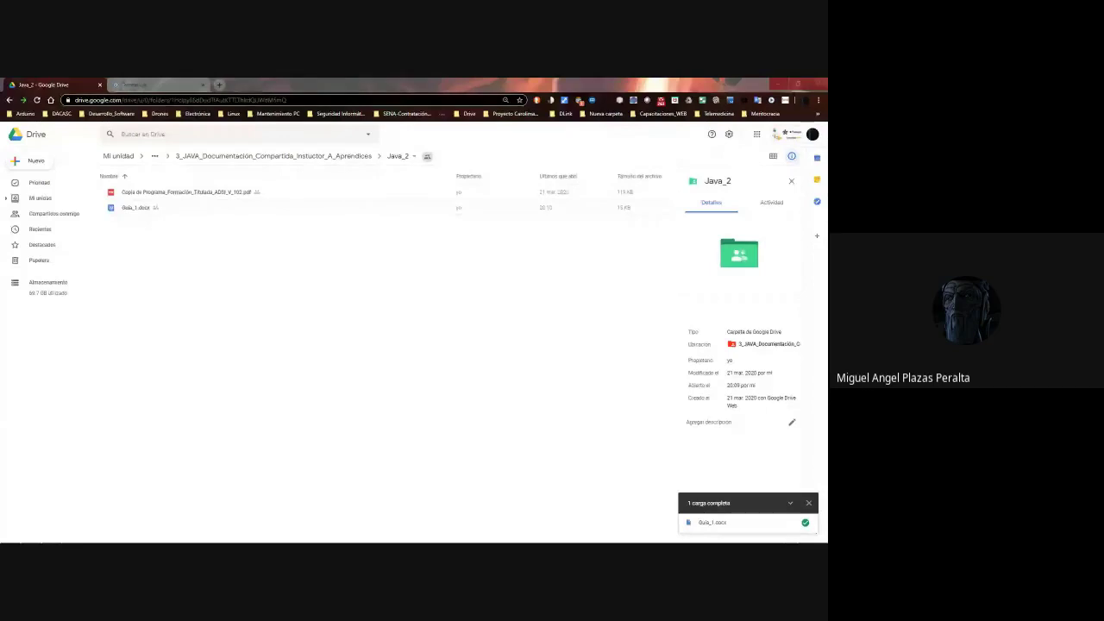
Look through 1_Documentación and its subfolders 1_Bibliografía_Principal and 2_Bibliografía_Webgrafía_Apoyo, and return to the shared JAVA documentation folder
click(337, 157)
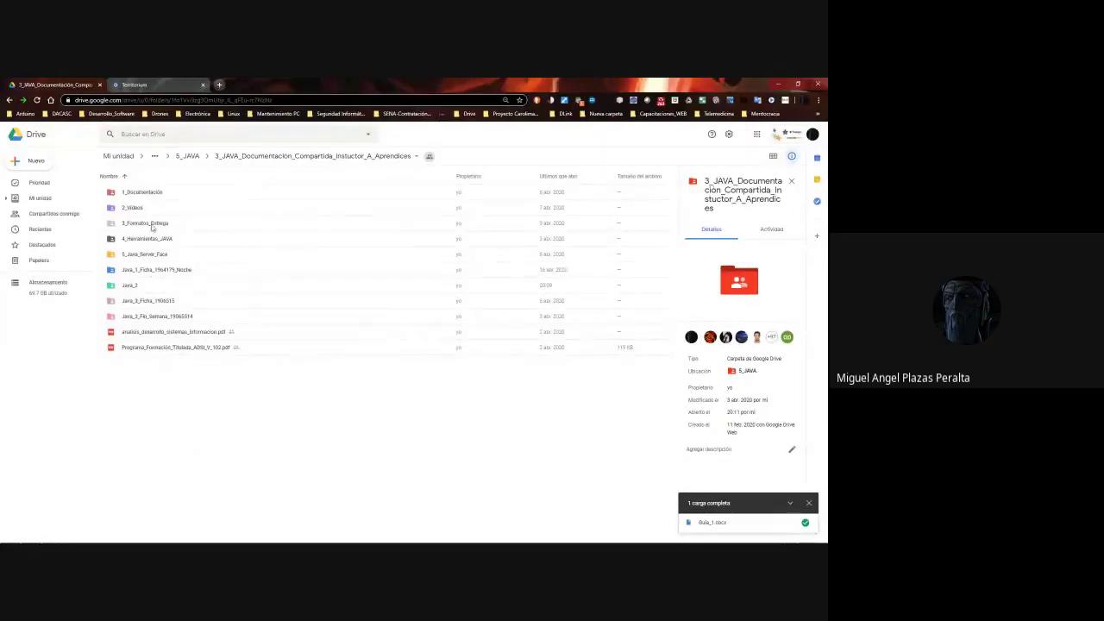
click(143, 193)
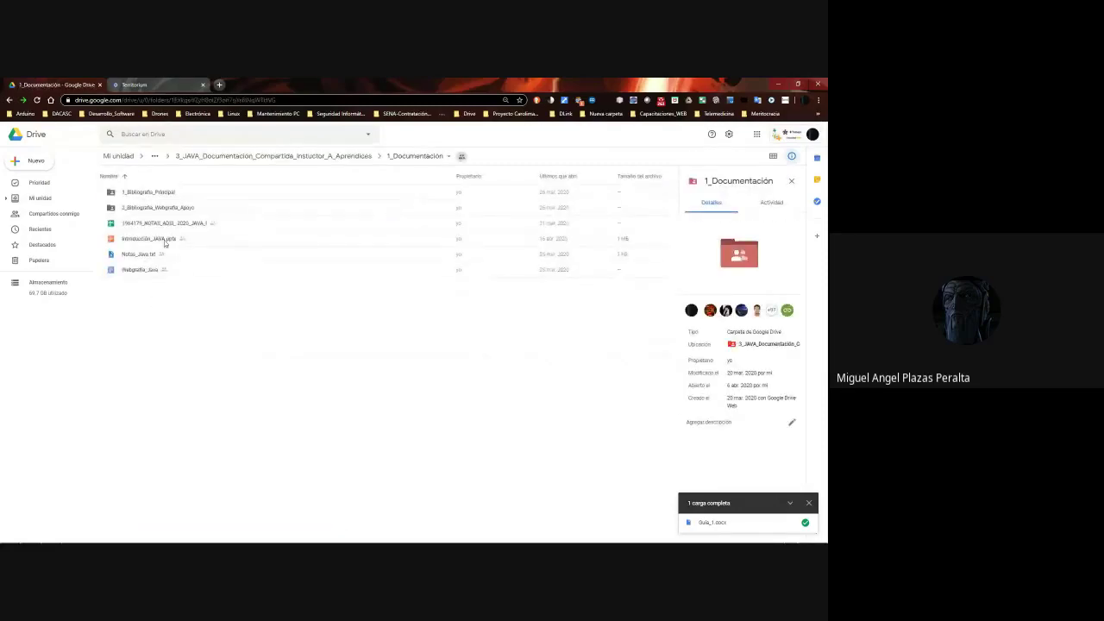
double_click(132, 191)
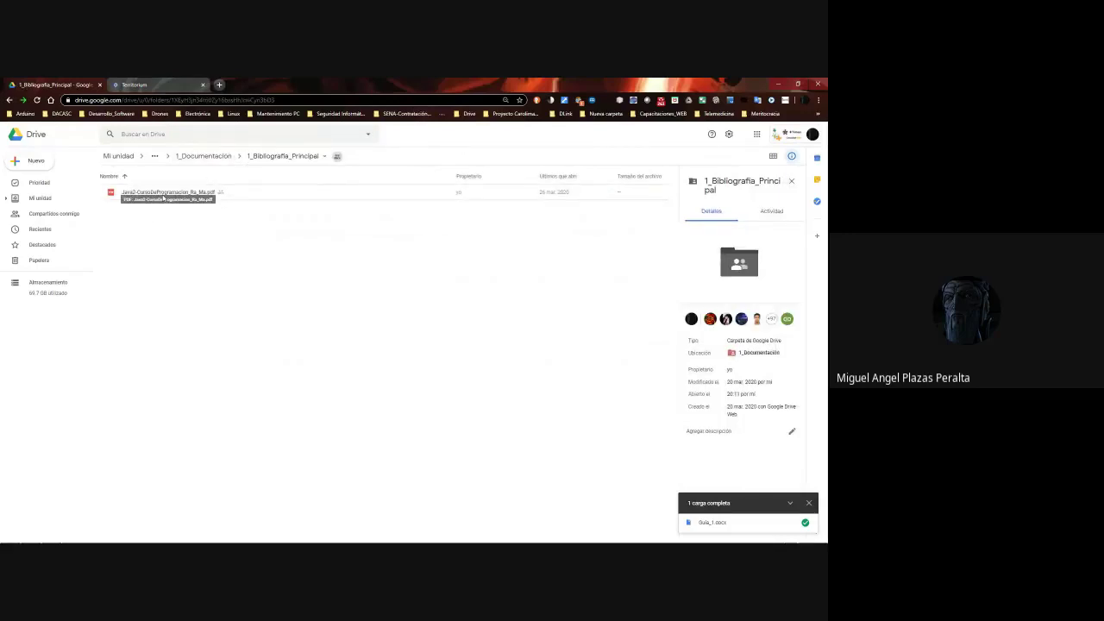
click(204, 157)
double_click(147, 206)
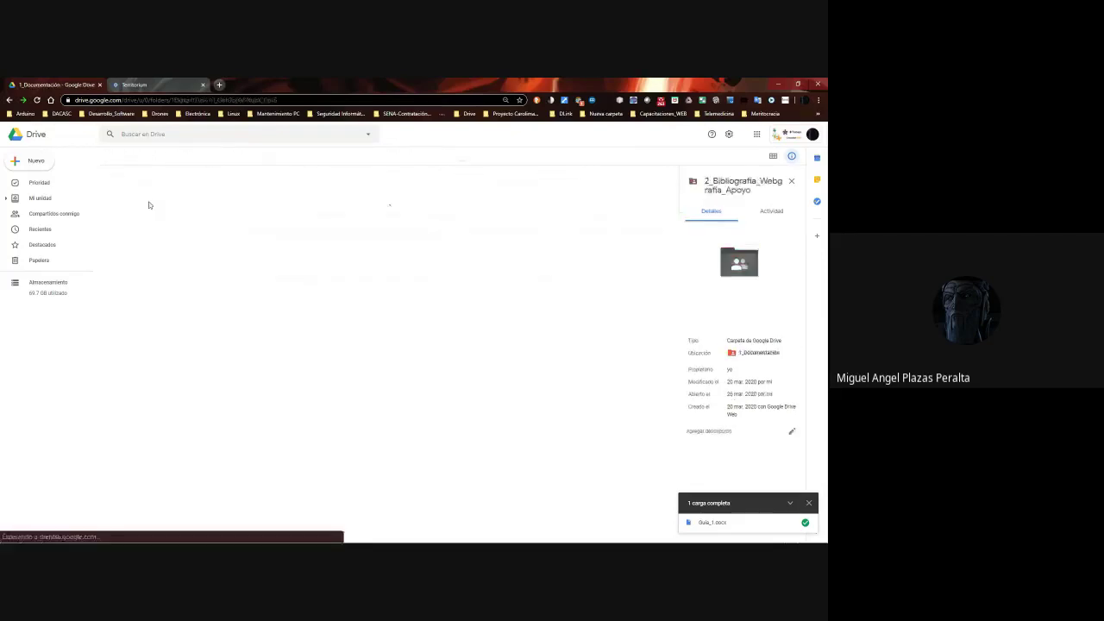
click(222, 157)
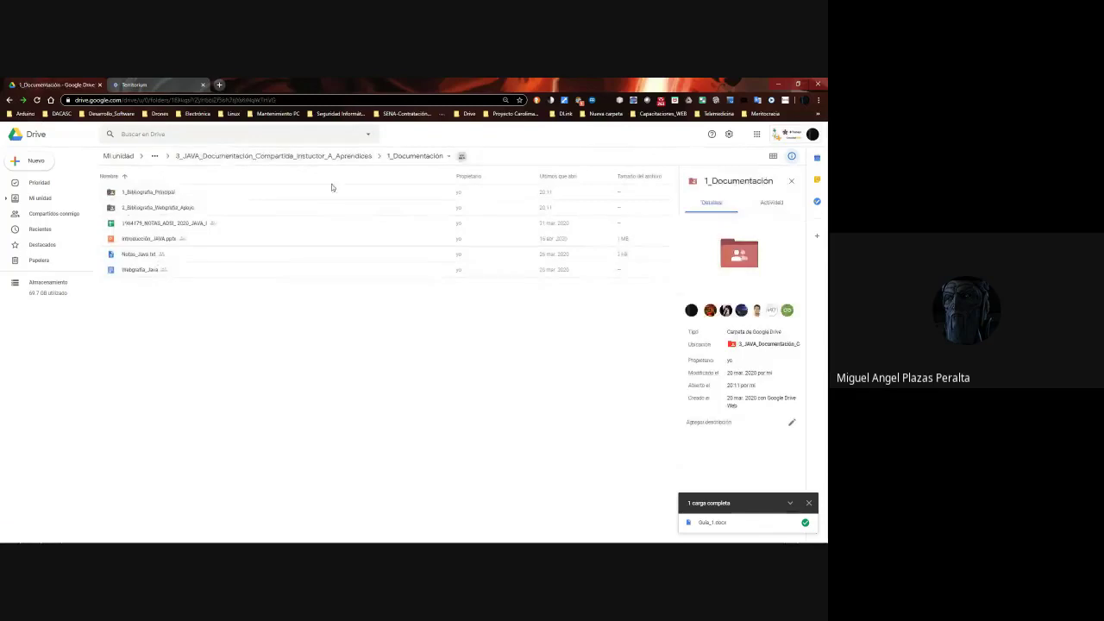
click(283, 155)
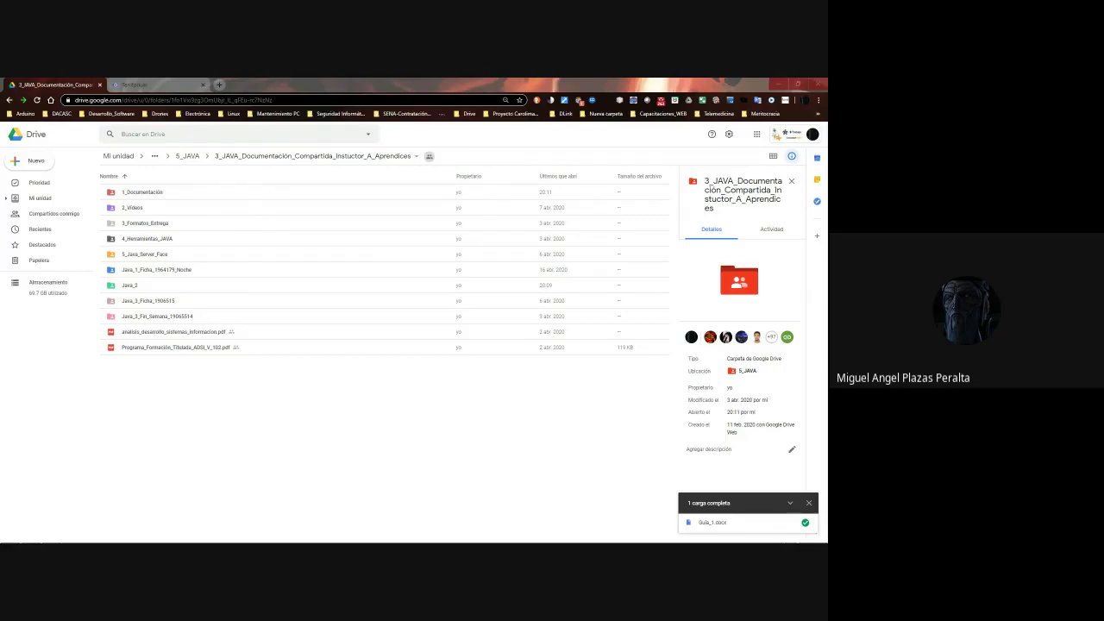
Go up to the 5_JAVA folder and copy the sharing link of the 3_JAVA_Documentación_Compartida_Instuctor_A_Aprendices folder
key(alt+Tab)
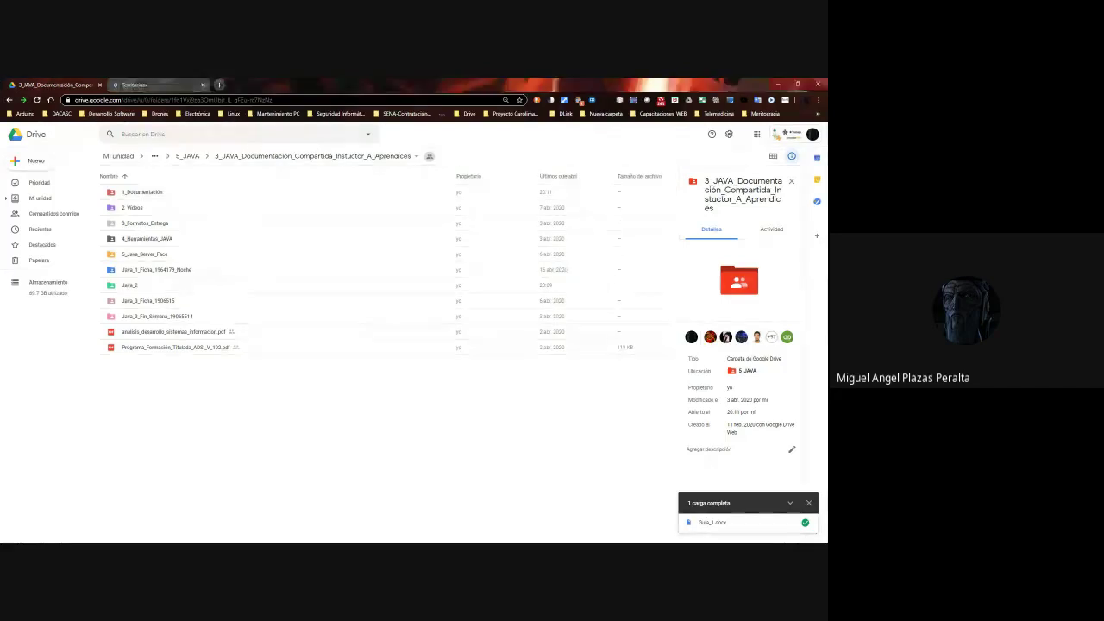
key(alt+Tab)
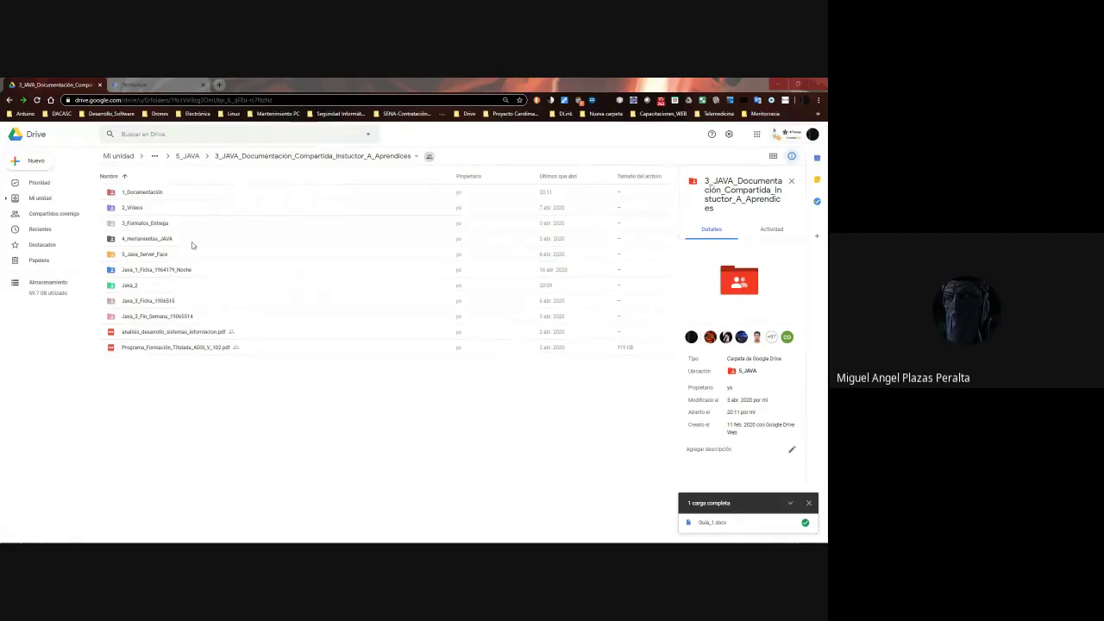
click(188, 155)
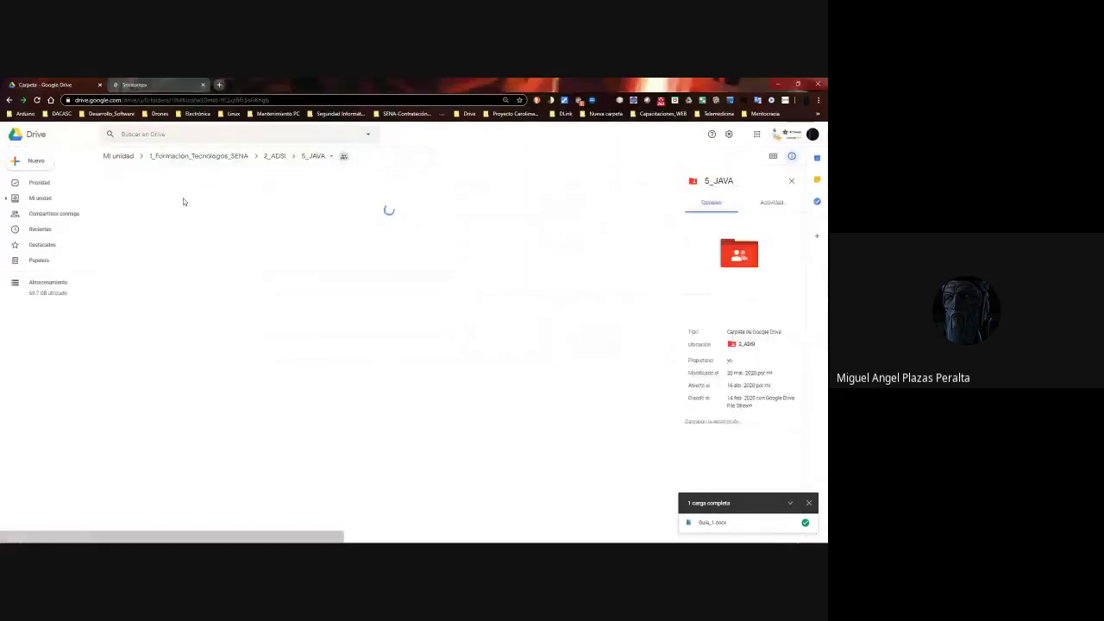
right_click(179, 208)
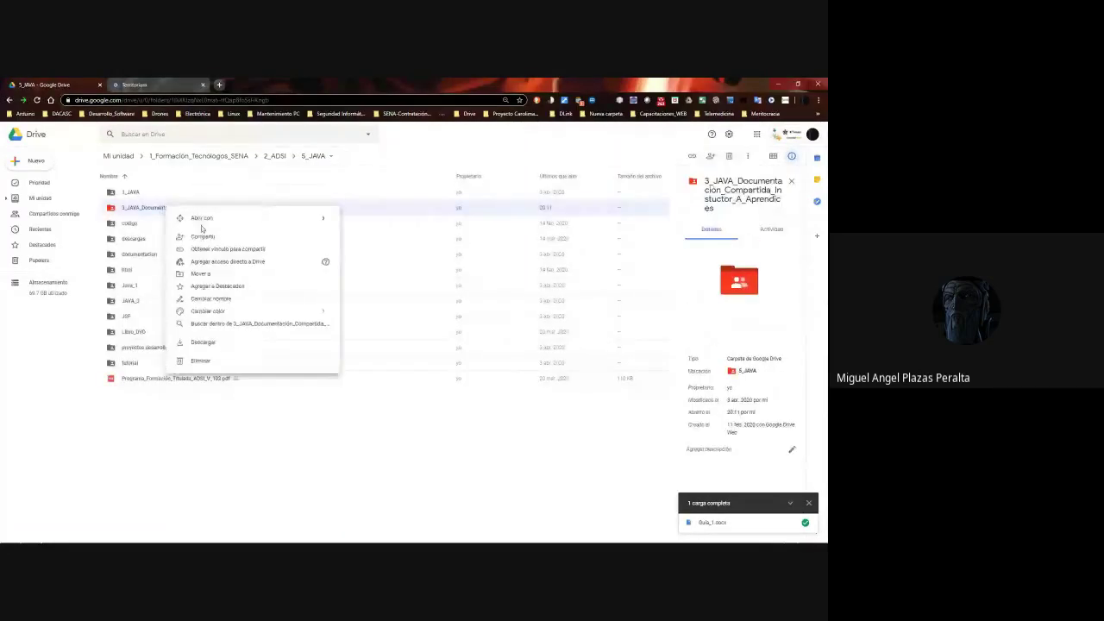
click(209, 251)
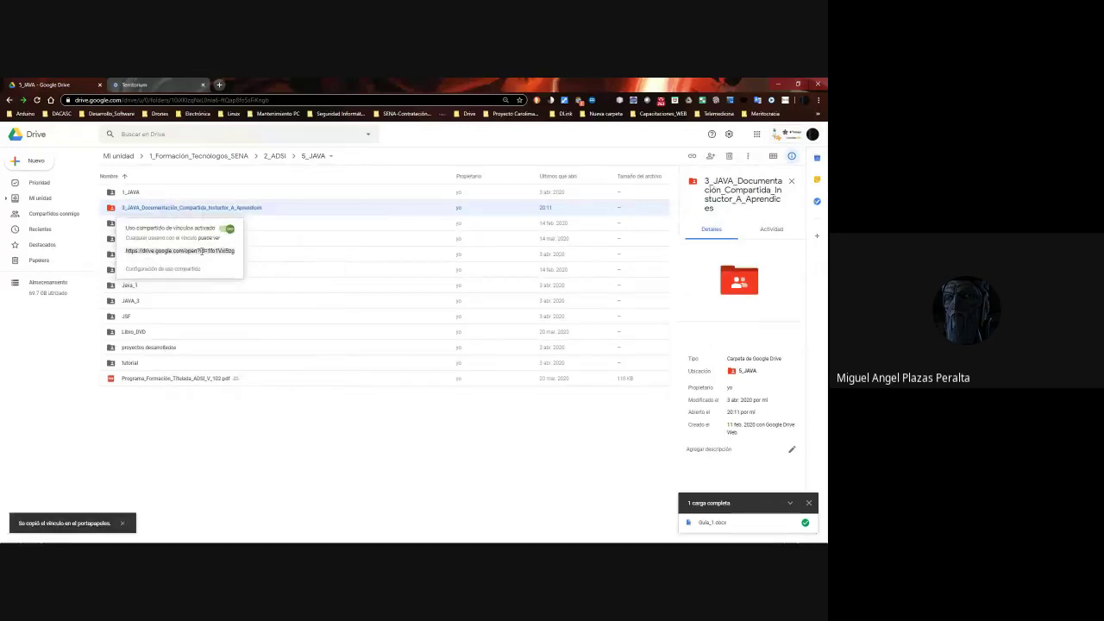
click(303, 446)
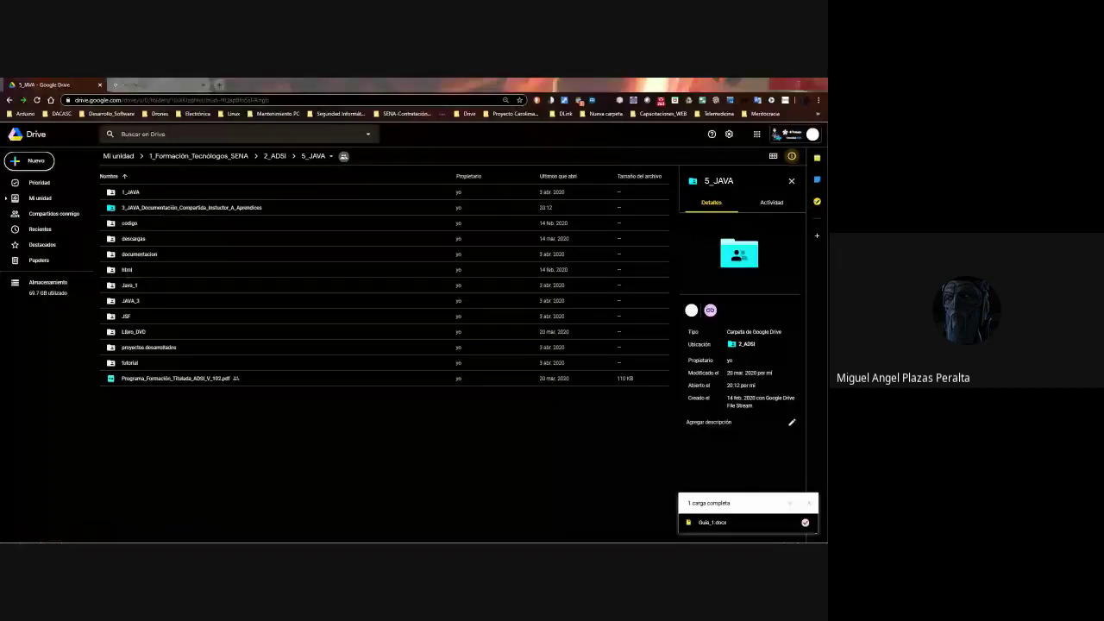
Reopen the Java_2 folder inside the shared JAVA documentation folder and open Guía_1.docx in Google Docs
click(147, 83)
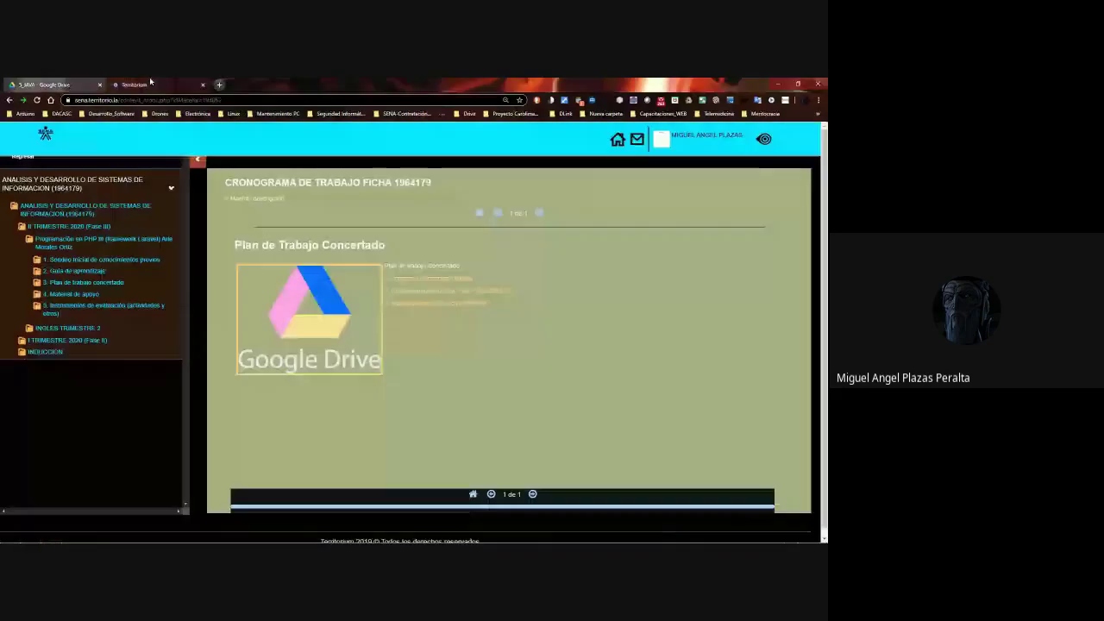
click(83, 85)
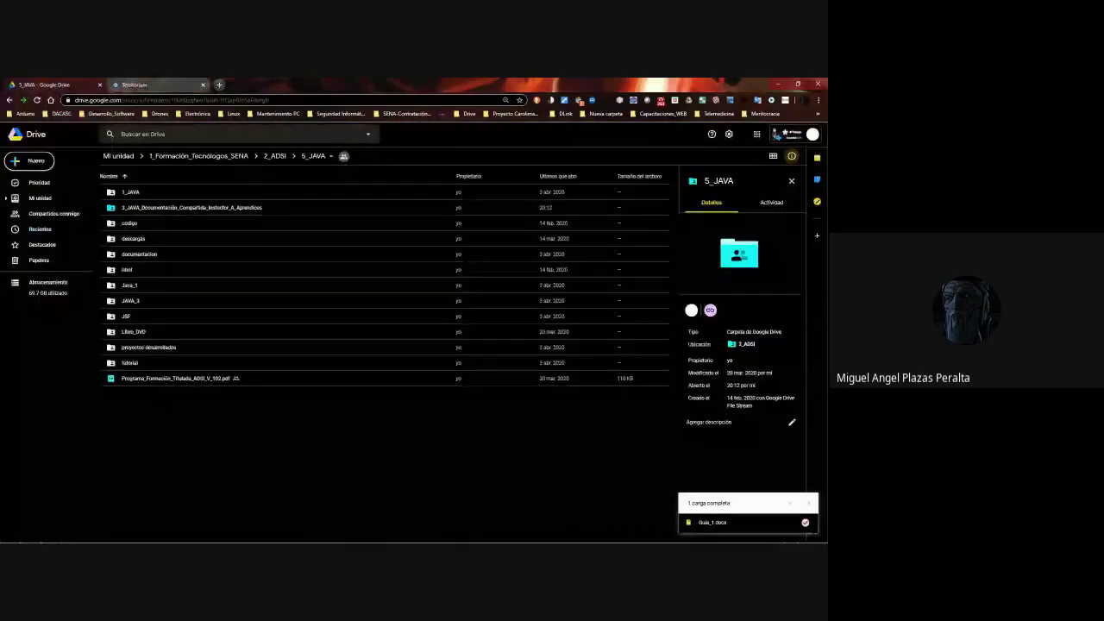
click(154, 208)
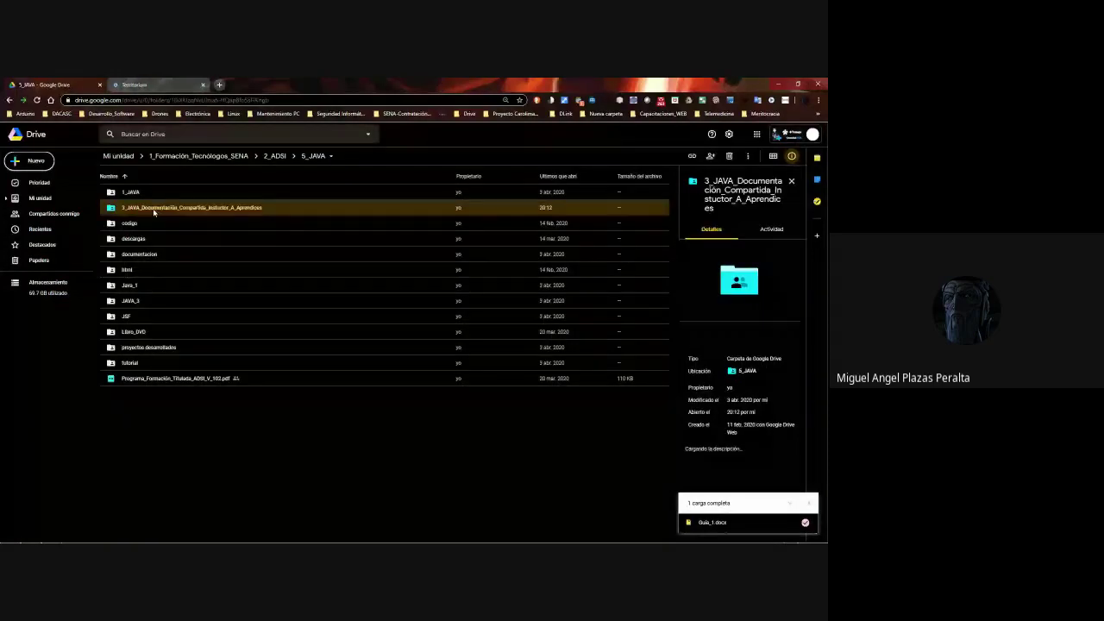
double_click(154, 208)
click(140, 270)
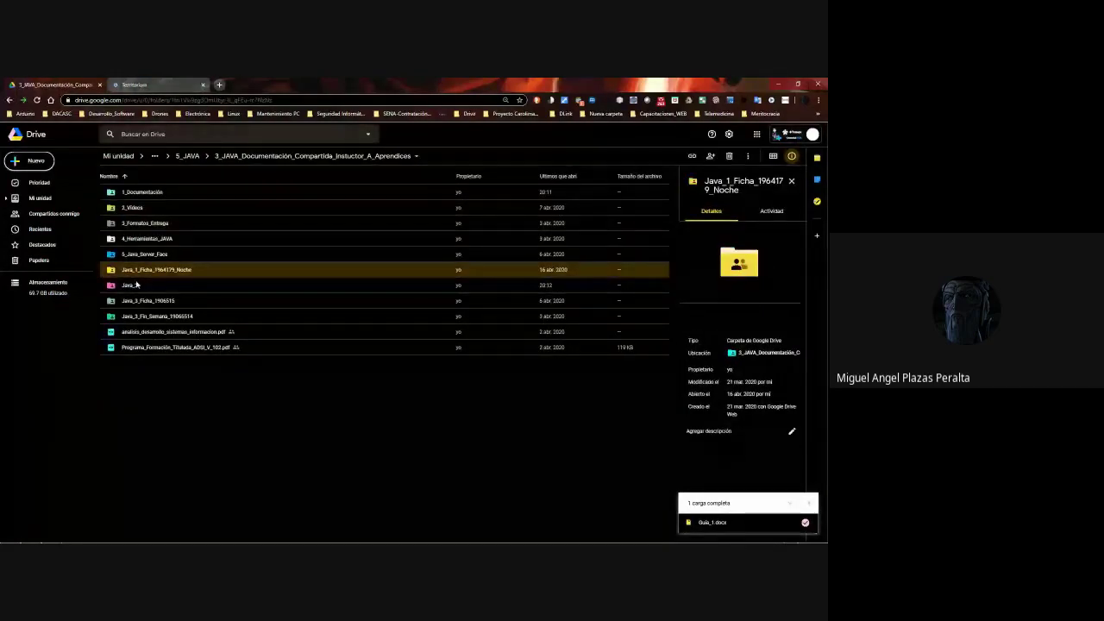
double_click(136, 285)
key(Down)
key(Down)
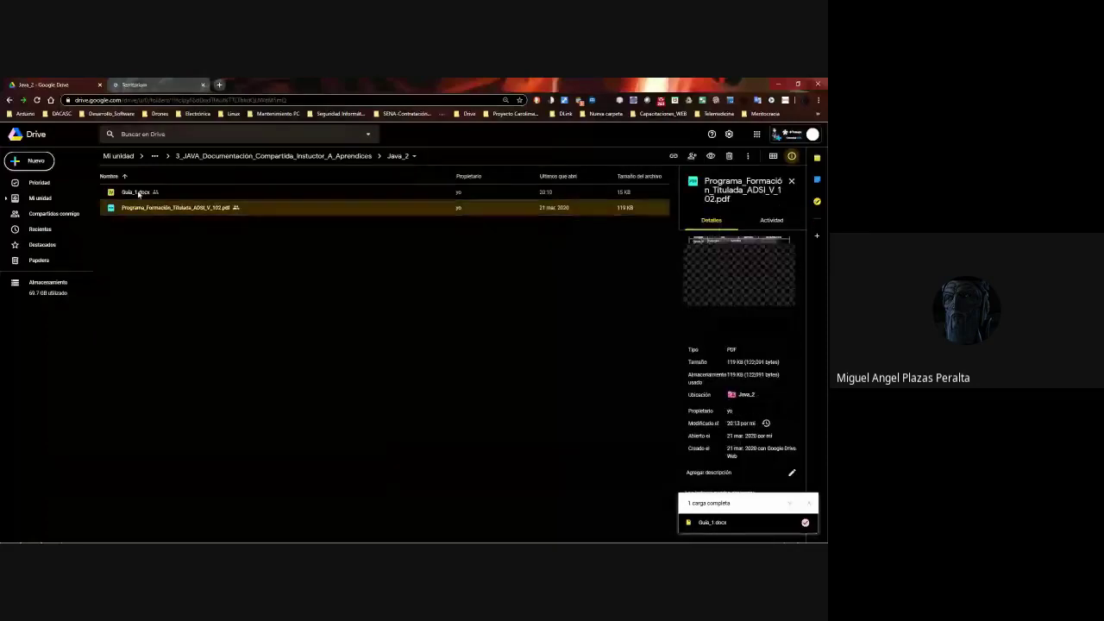
right_click(138, 194)
click(311, 217)
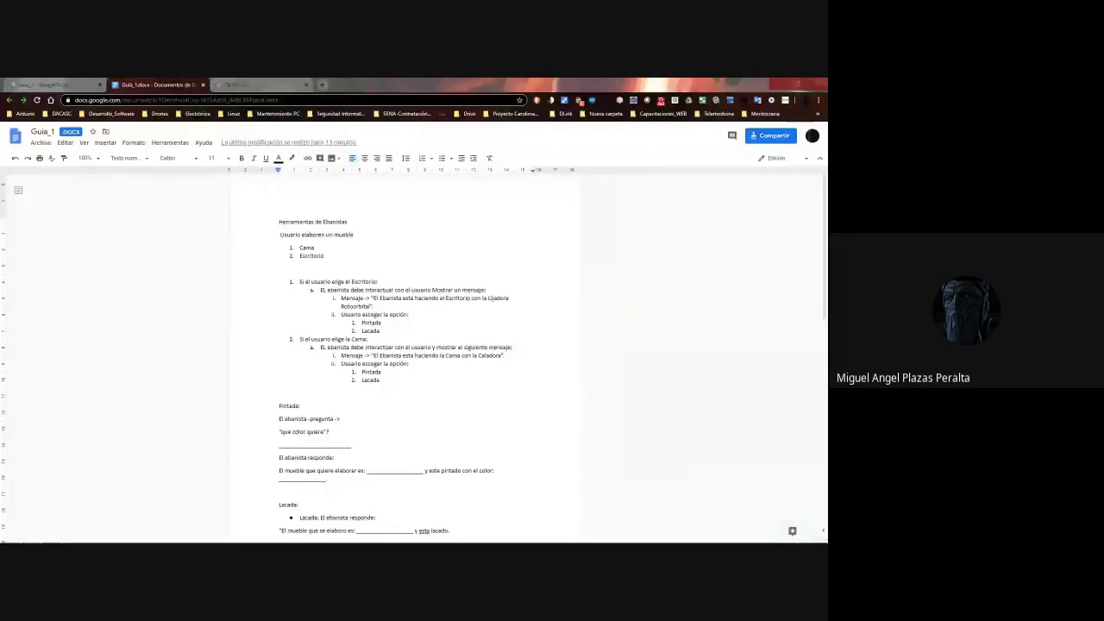
Switch to Eclipse and delete the int Lacado and int Pintado declarations from the main method of Proyecto_Mueble2.java
key(alt+Tab)
scroll(295, 382, up, 5)
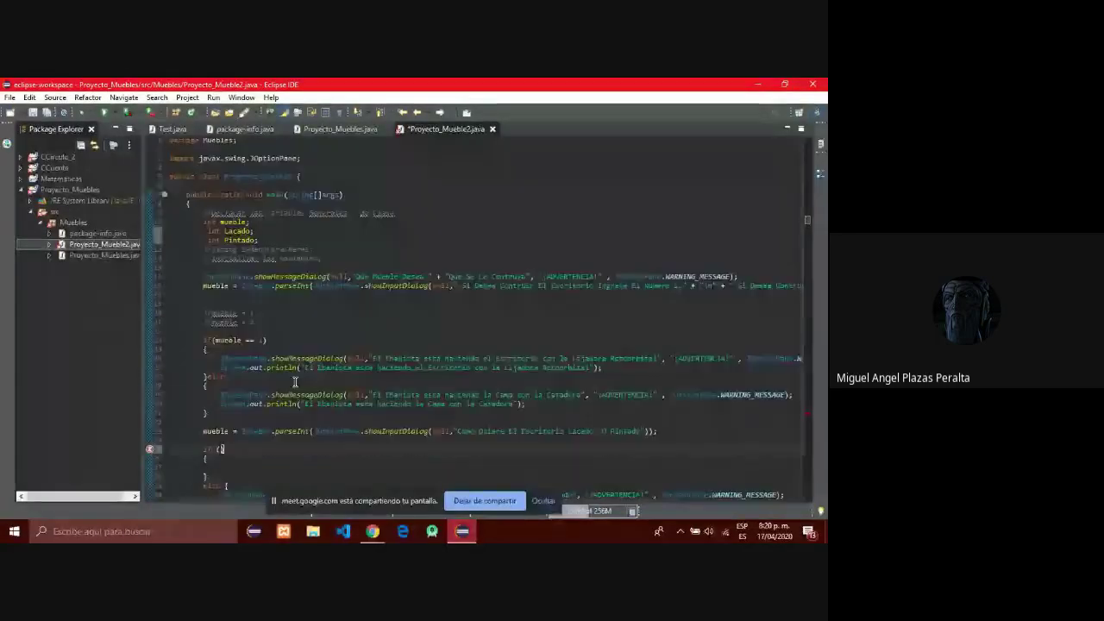
click(254, 243)
drag(254, 243, 207, 234)
key(BackSpace)
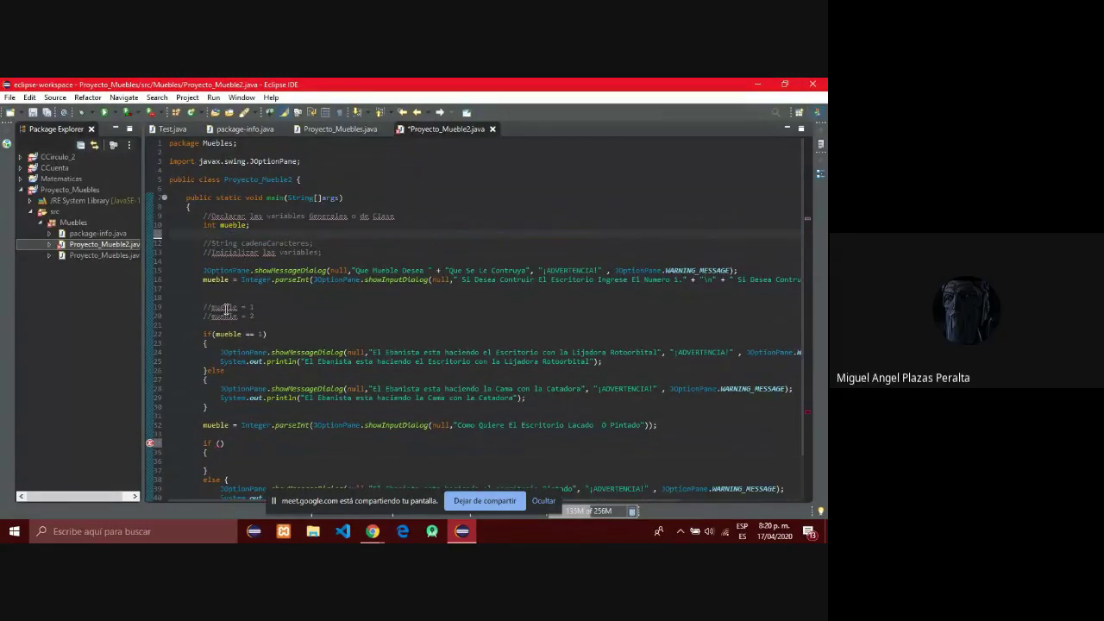
Save and run Proyecto_Mueble2.java, and close the Console view
scroll(227, 310, down, 2)
click(258, 431)
click(260, 464)
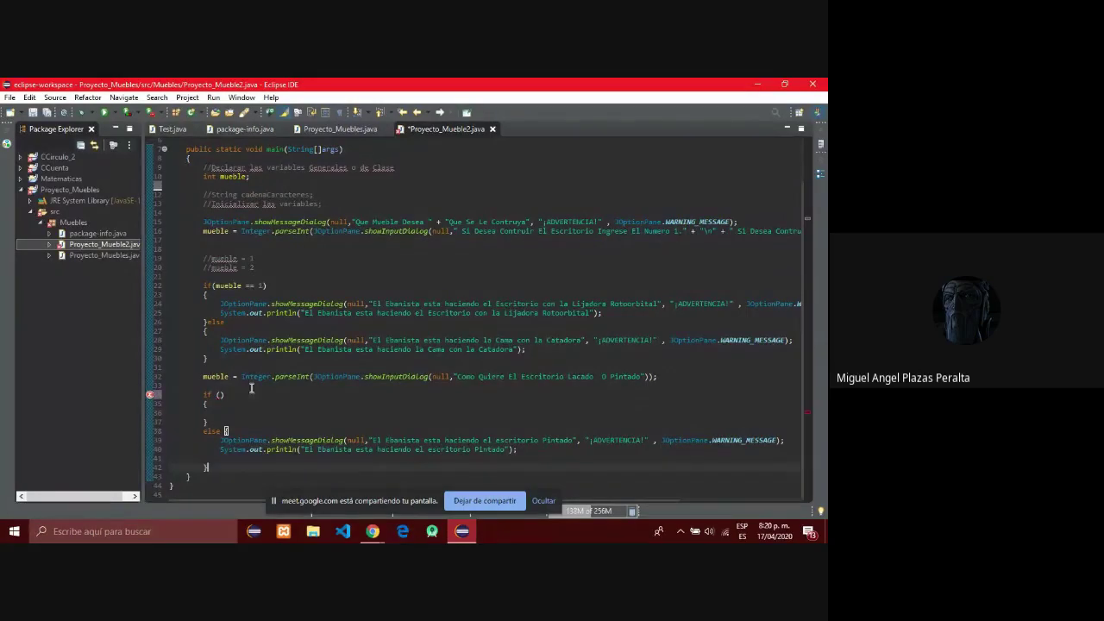
click(106, 113)
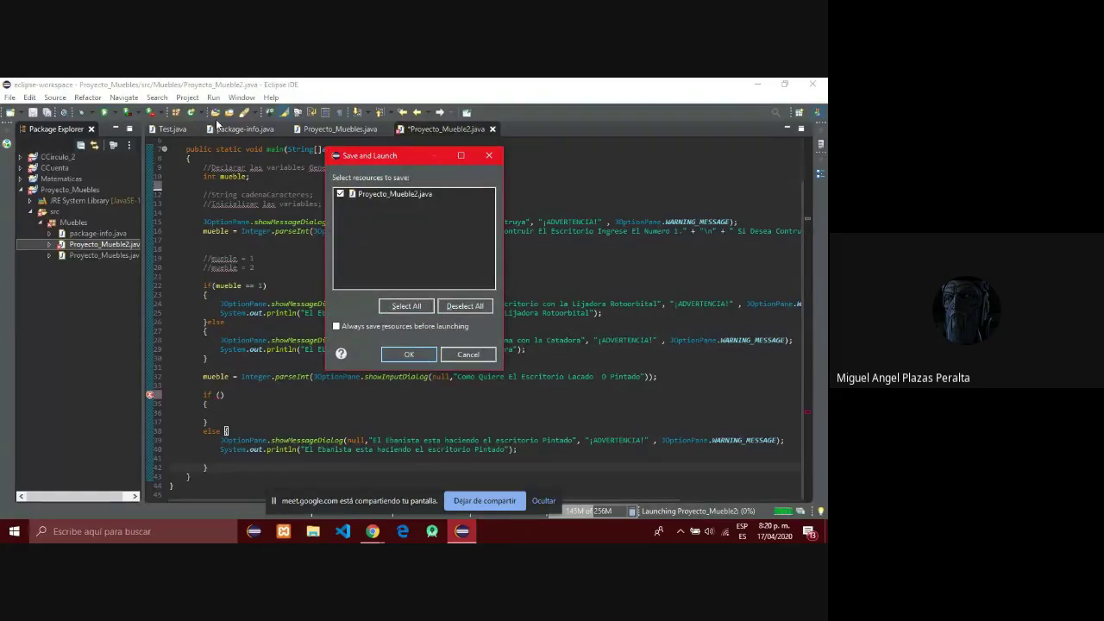
click(400, 355)
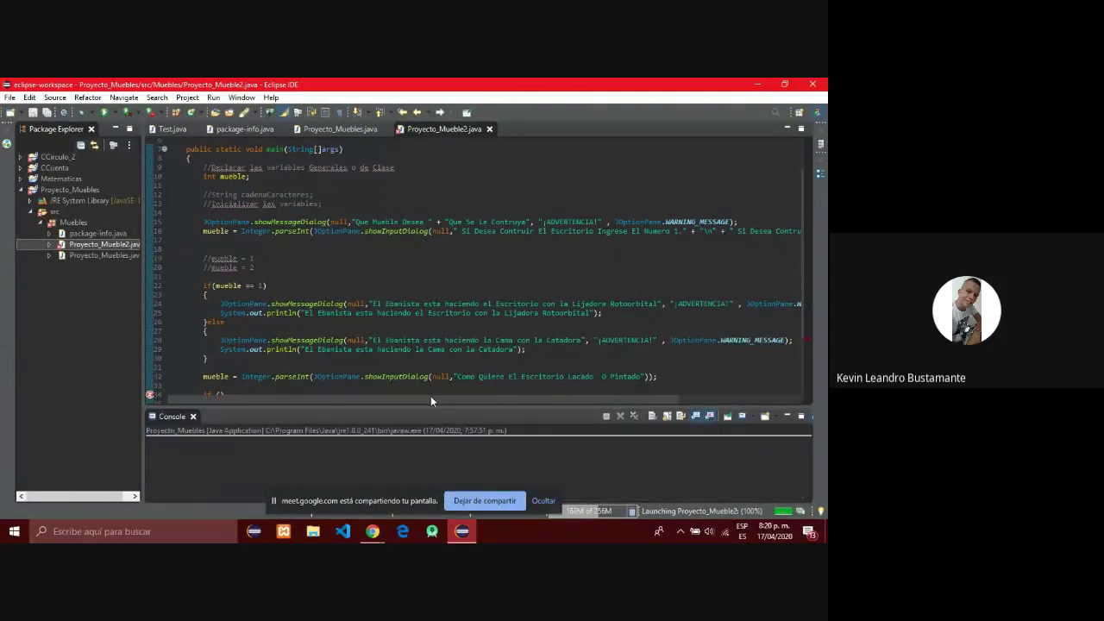
click(193, 416)
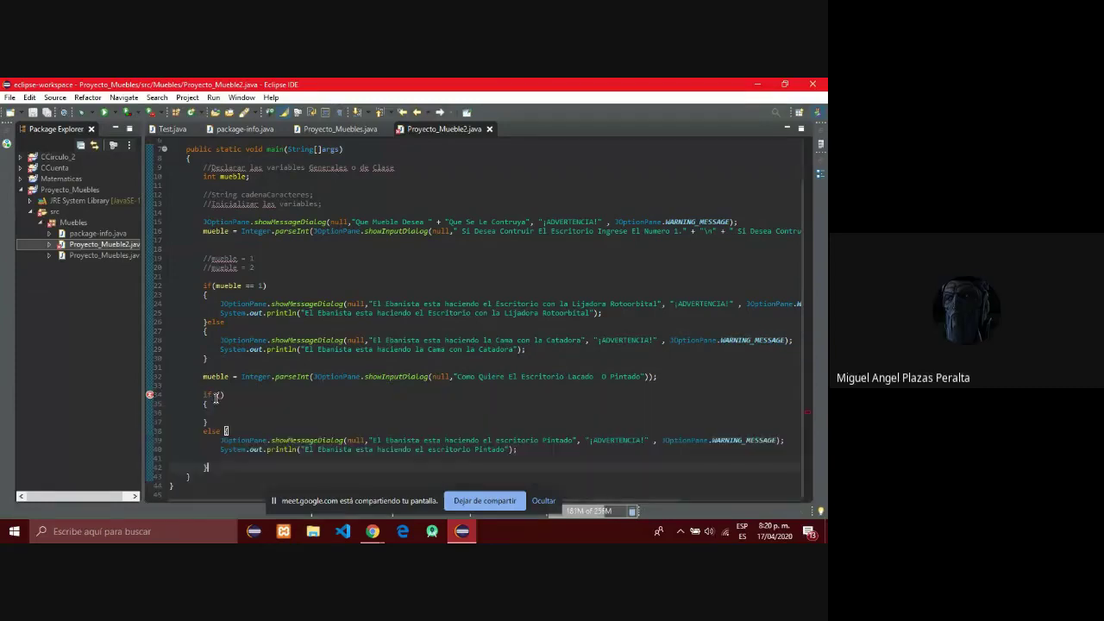
Start the condition of the second if statement in Proyecto_Mueble2.java with "Lacado =="
click(215, 396)
click(213, 395)
click(220, 395)
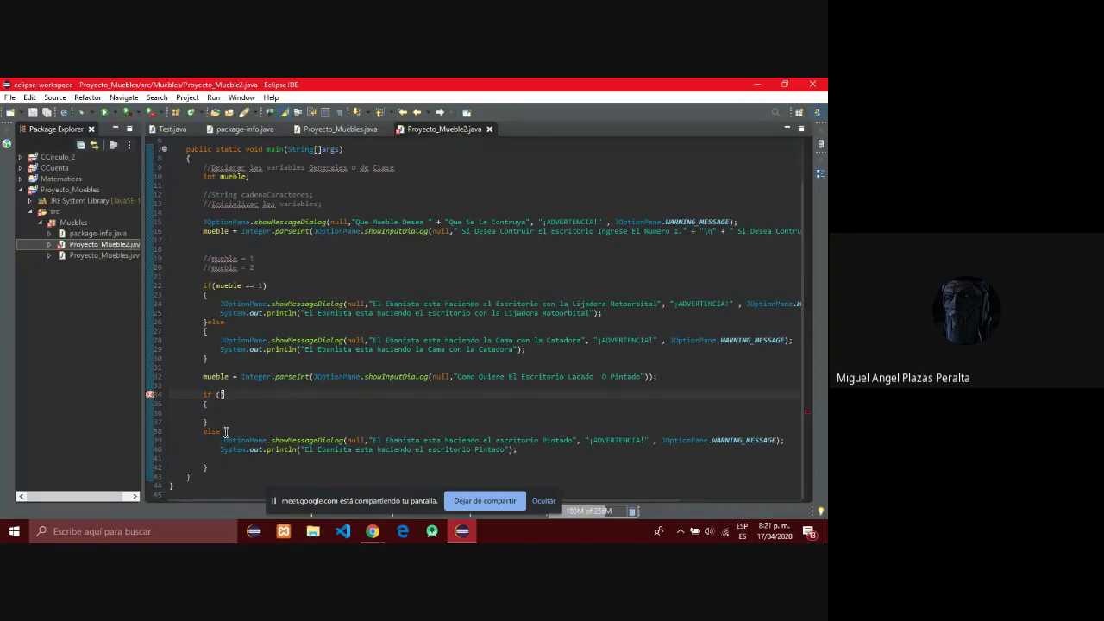
text(Lacado)
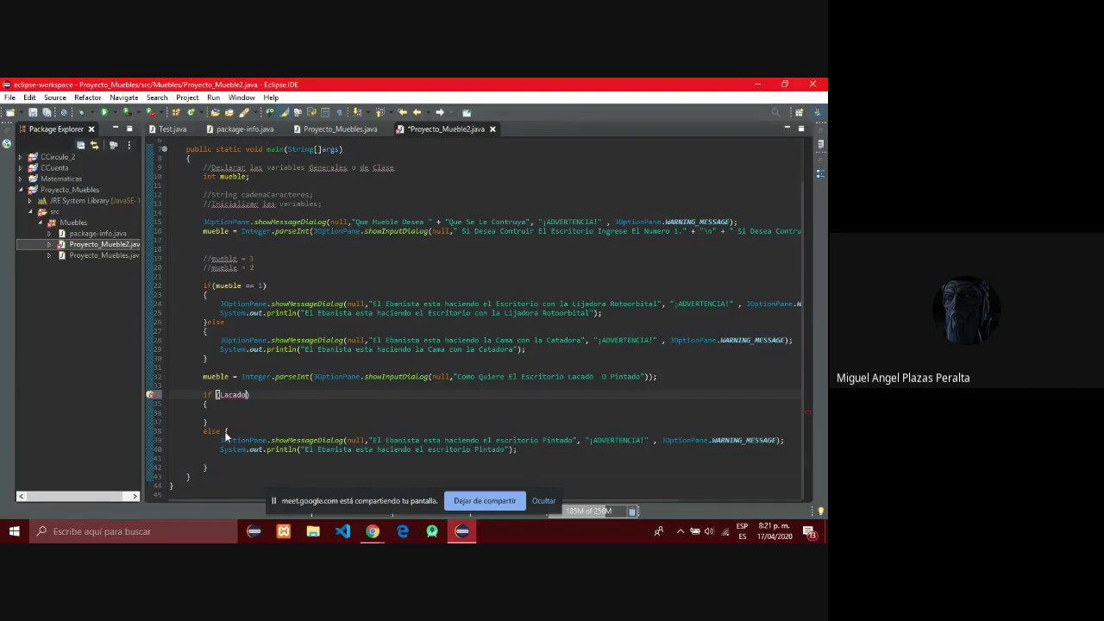
text(==)
click(249, 177)
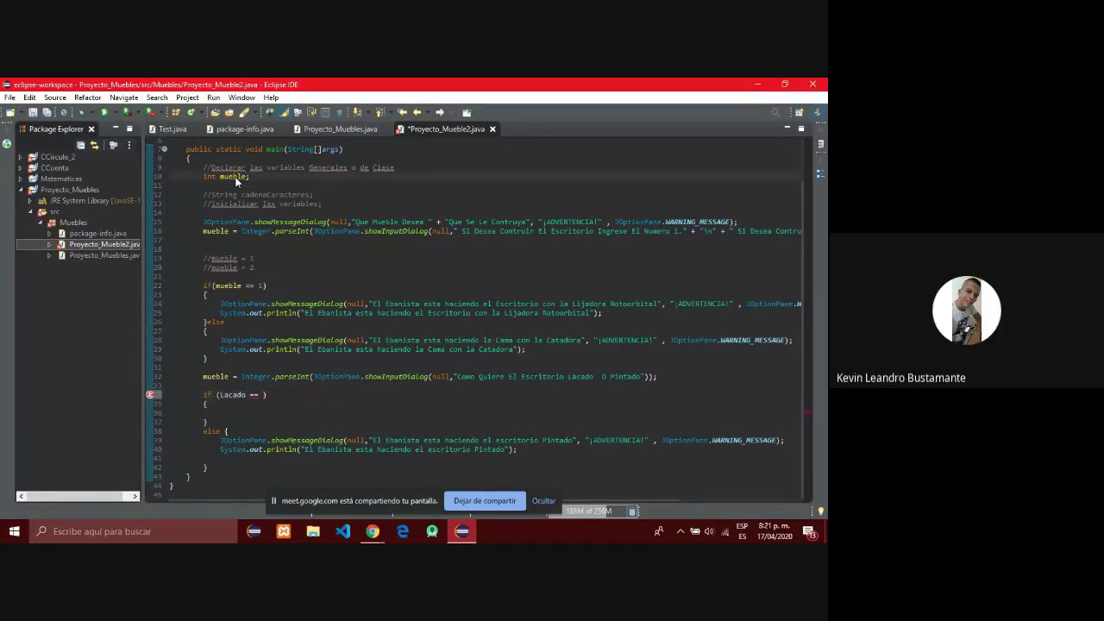
mouse_move(234, 177)
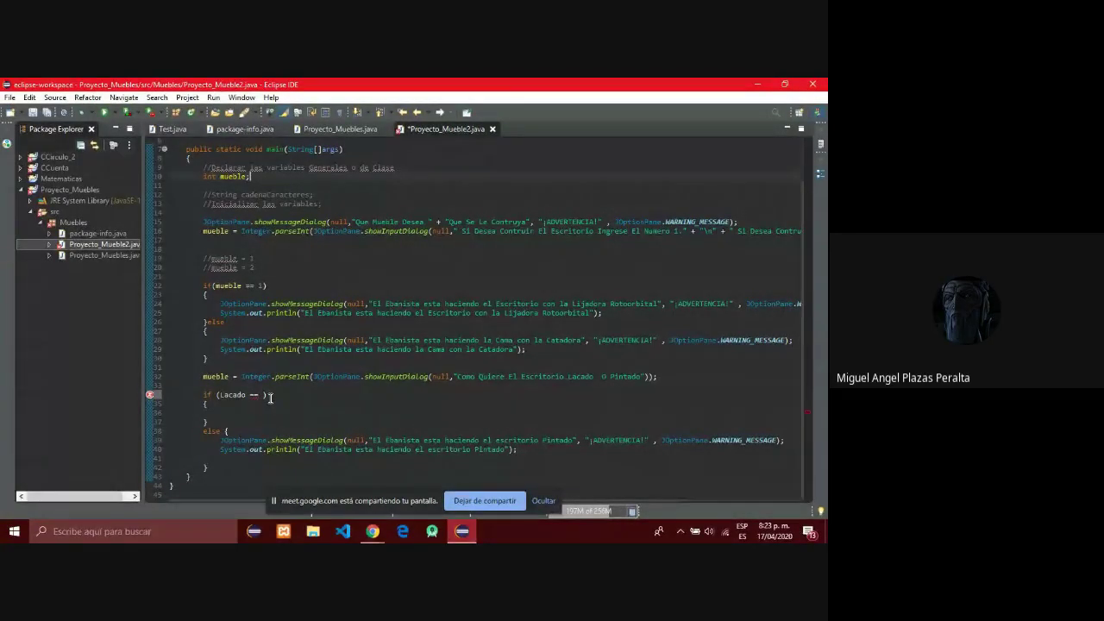
Remove the "Lacado ==" comparison from the second if statement and leave empty parentheses
click(270, 396)
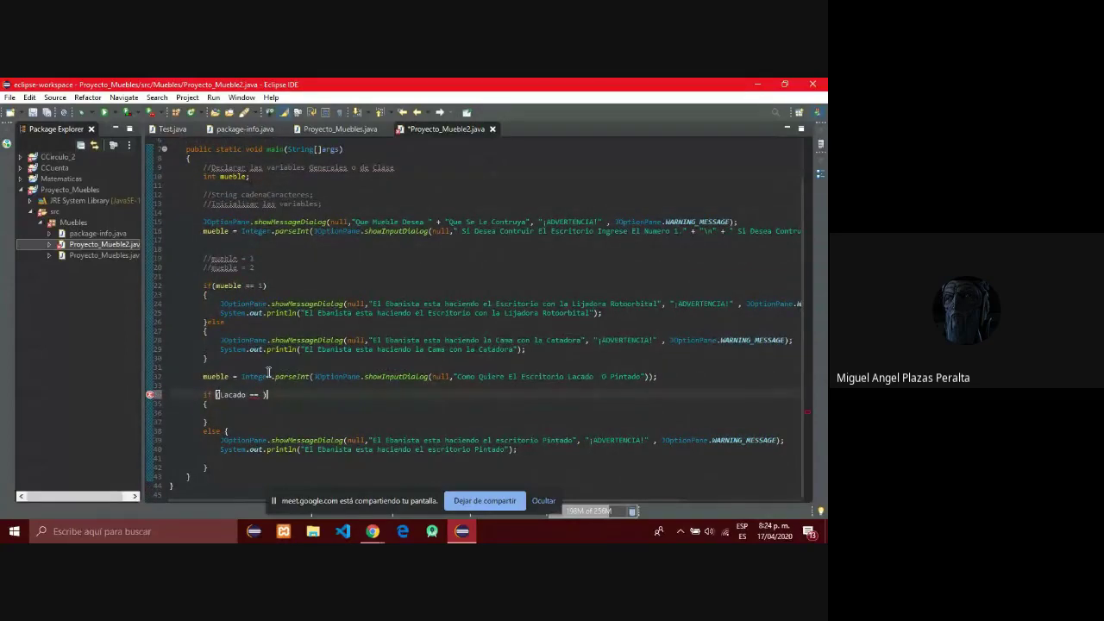
mouse_move(268, 371)
mouse_move(252, 395)
drag(268, 394, 213, 394)
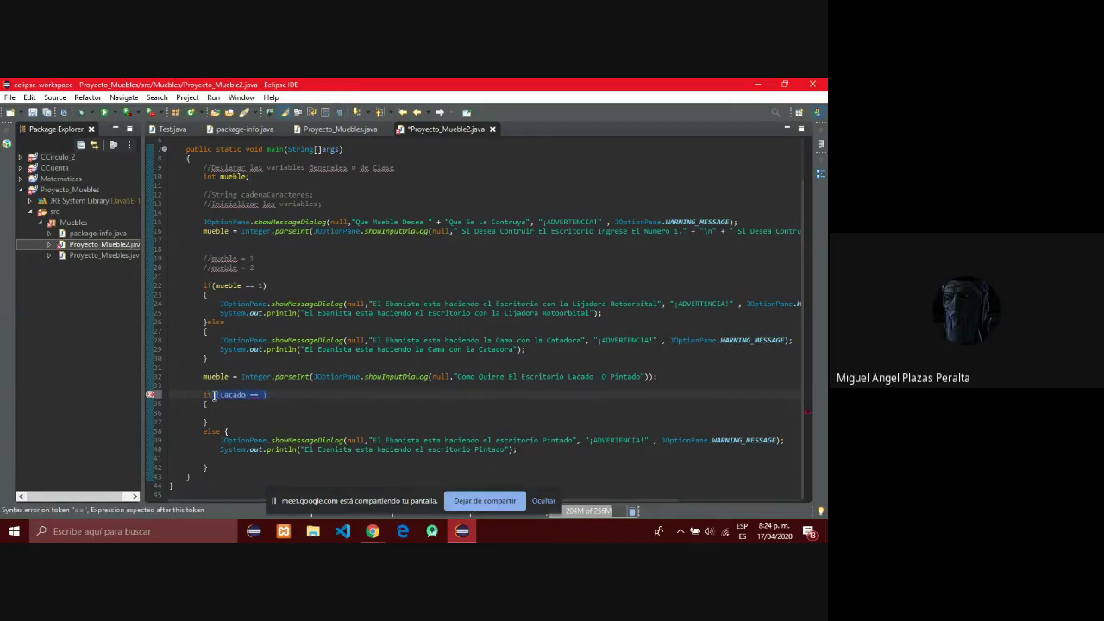
key(BackSpace)
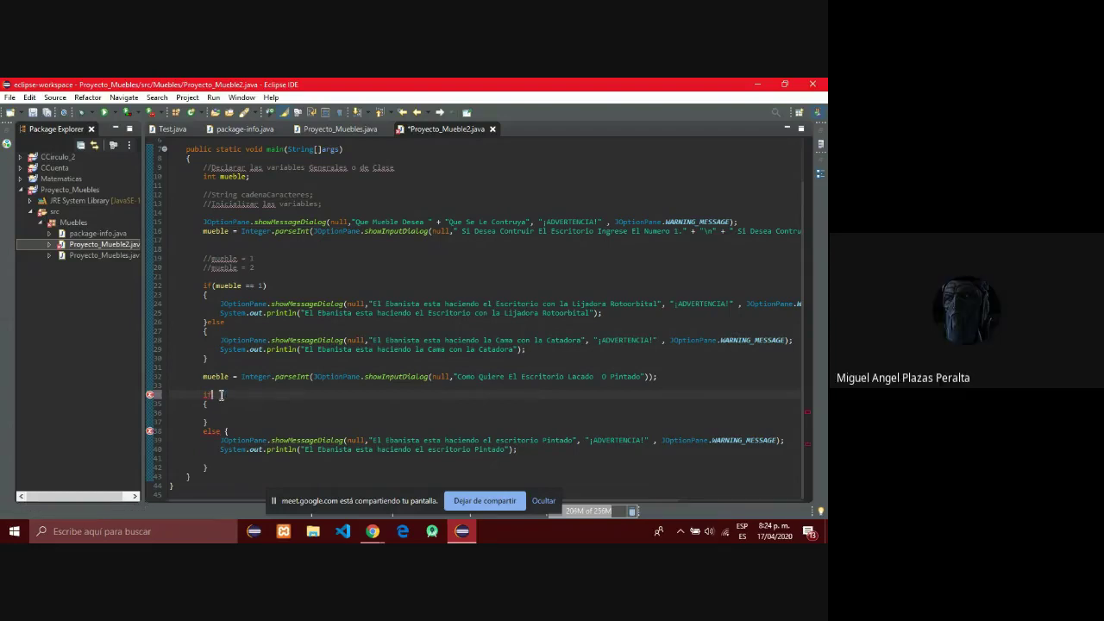
text(()
mouse_move(132, 252)
mouse_down()
mouse_move(110, 261)
mouse_move(121, 257)
mouse_up()
Try to declare a String variable named Lacado on a new line below int mueble
click(272, 181)
key(Return)
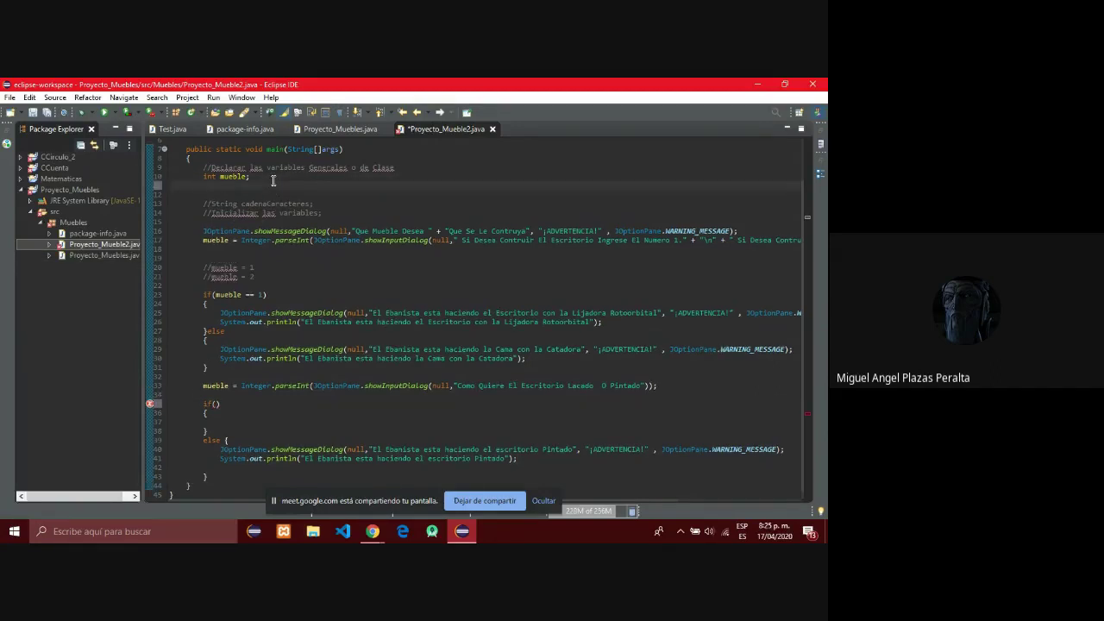
text(String )
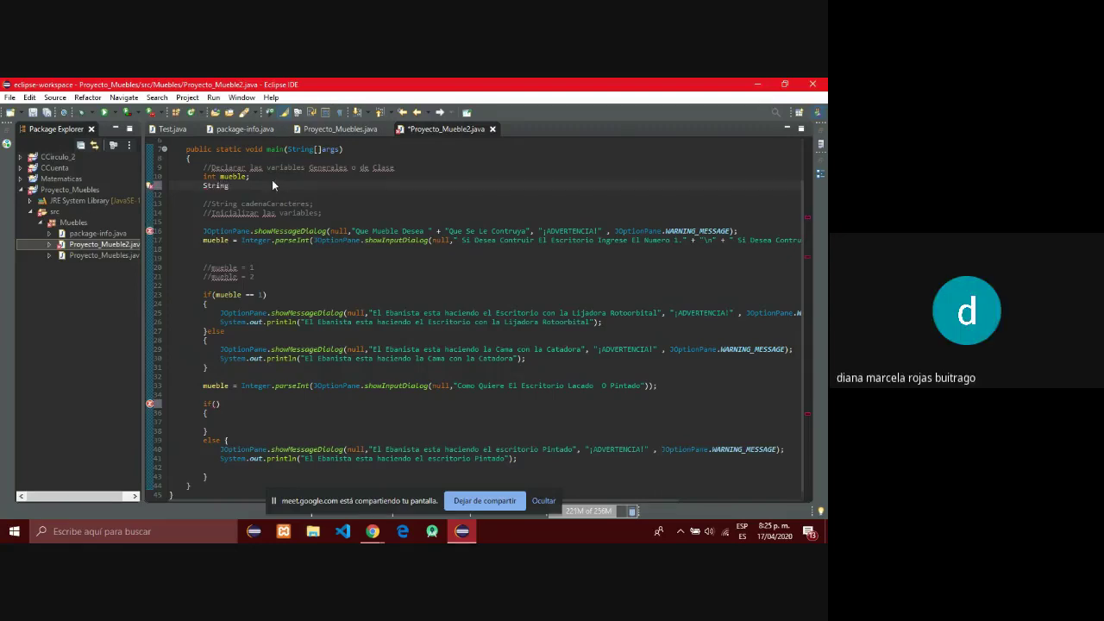
text(Lac)
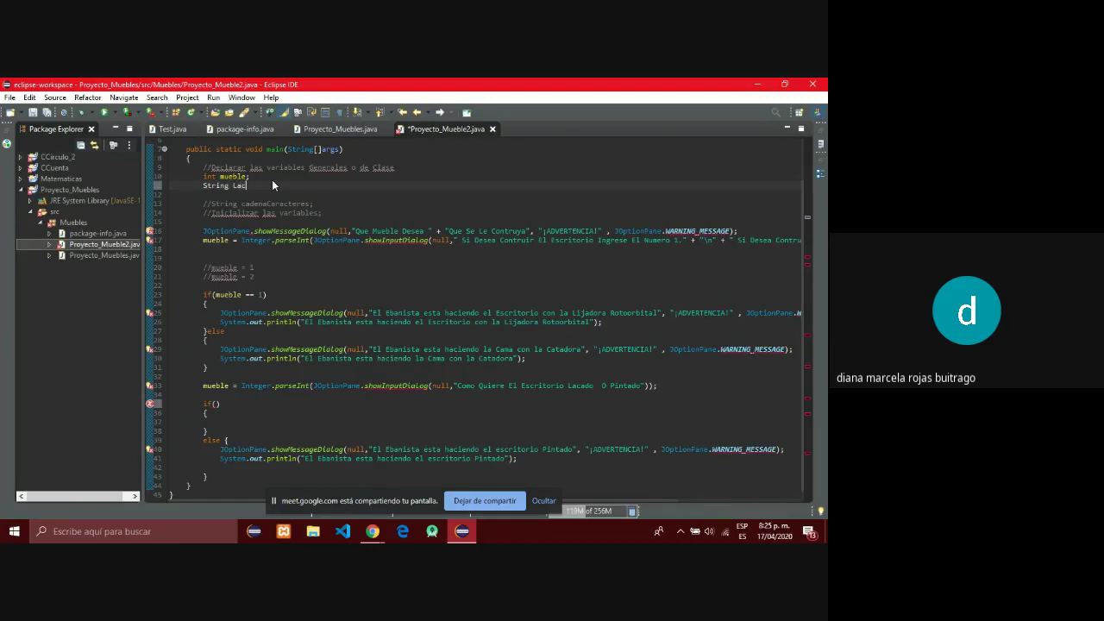
text(ado;)
Delete the String Lacado declaration below int mueble
key(BackSpace)
key(BackSpace)
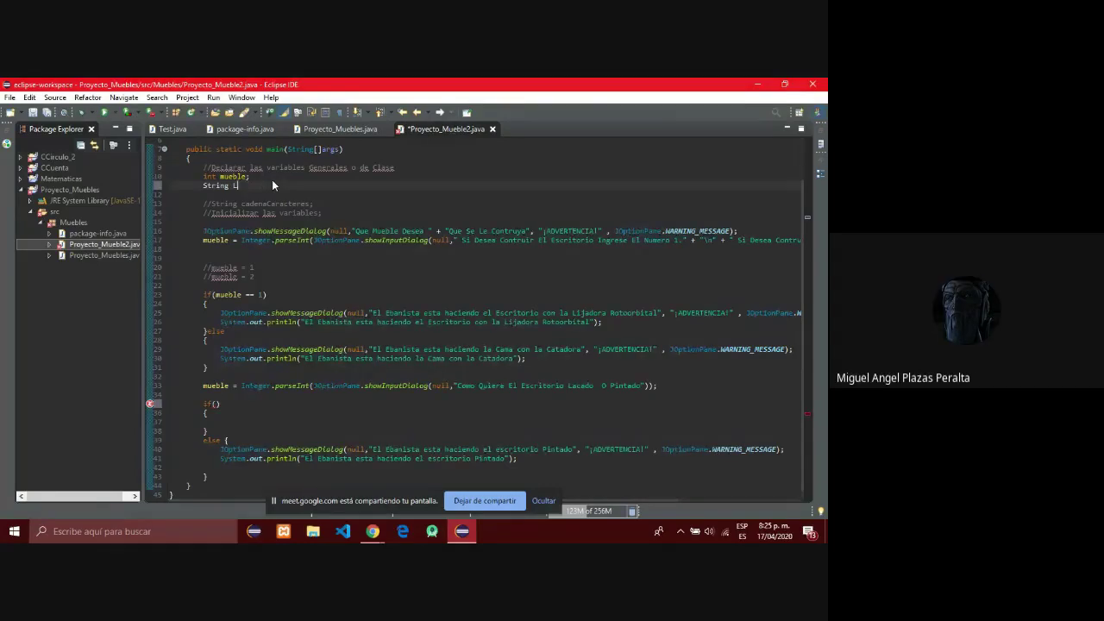
key(BackSpace)
key(BackSpace)
key(BackSpace)
key(BackSpace)
key(BackSpace)
key(BackSpace)
key(BackSpace)
key(BackSpace)
key(BackSpace)
key(BackSpace)
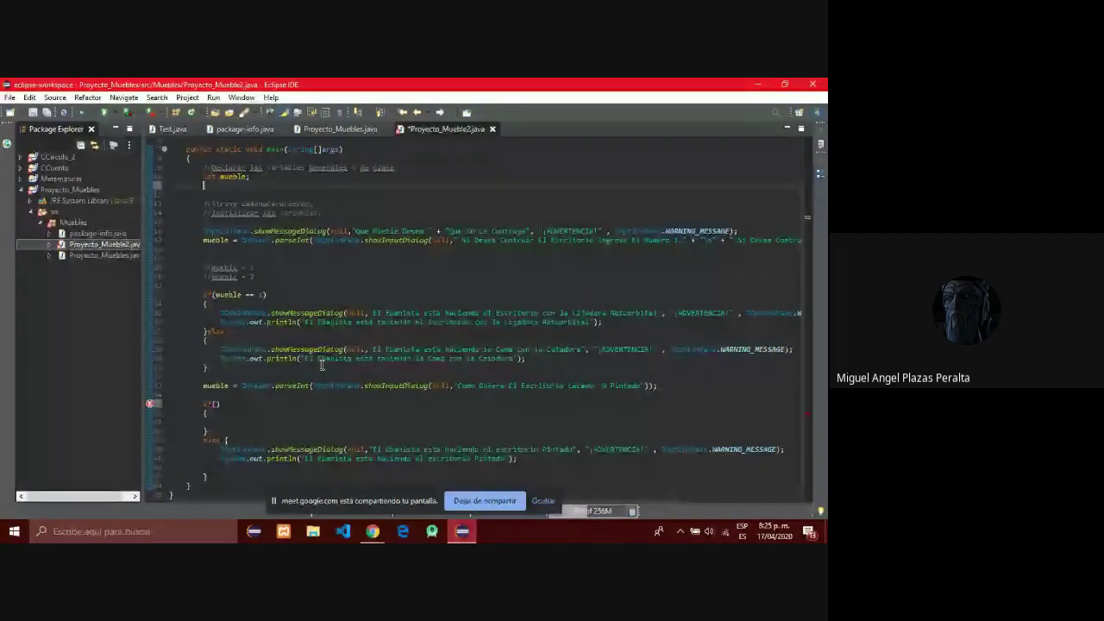
Look over the main method and its empty if condition, and stop sharing the screen in the Google Meet call
scroll(321, 366, down, 1)
scroll(316, 367, up, 2)
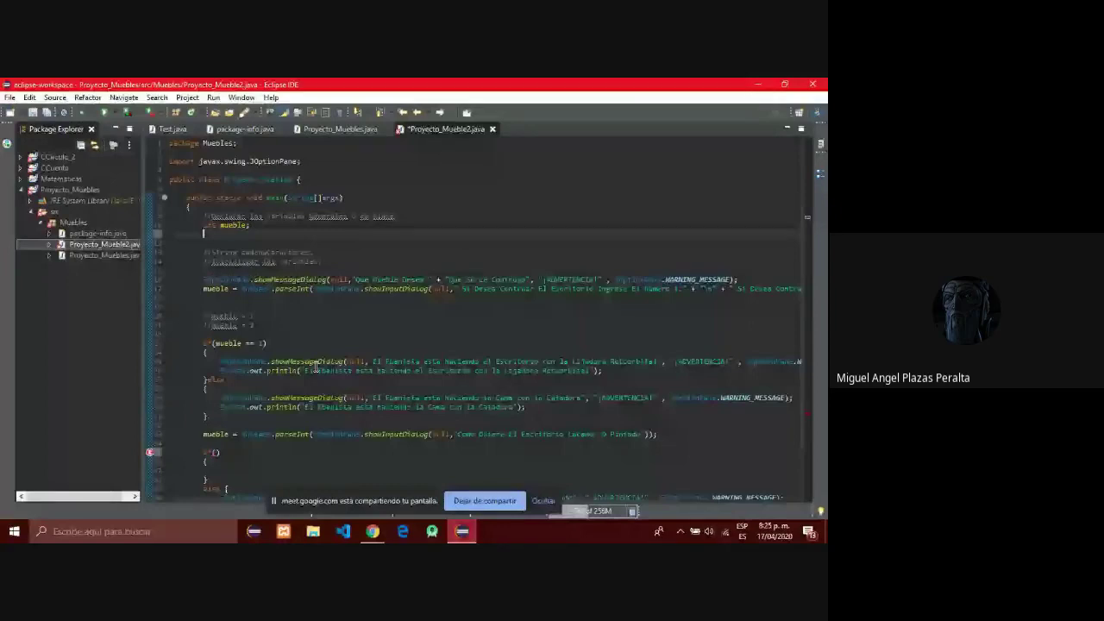
scroll(316, 368, down, 2)
mouse_move(215, 396)
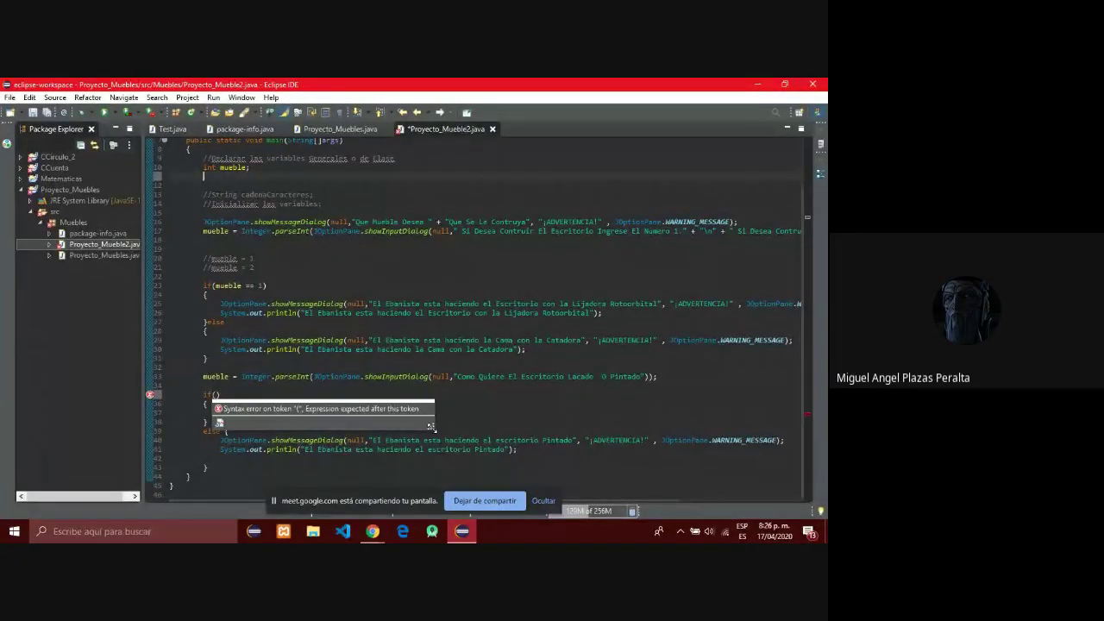
click(470, 501)
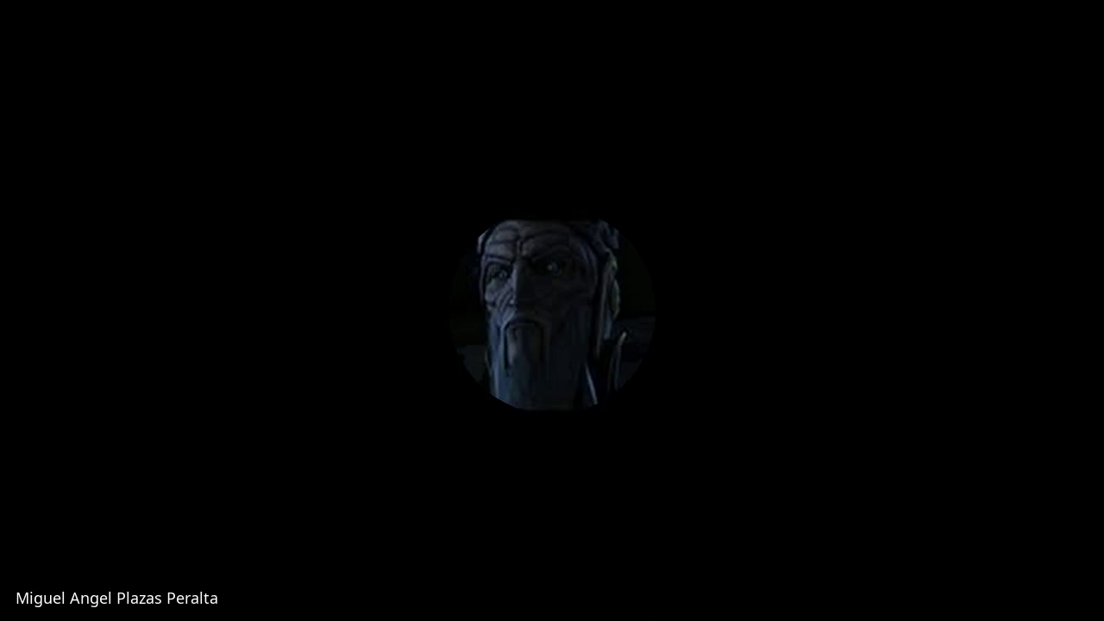
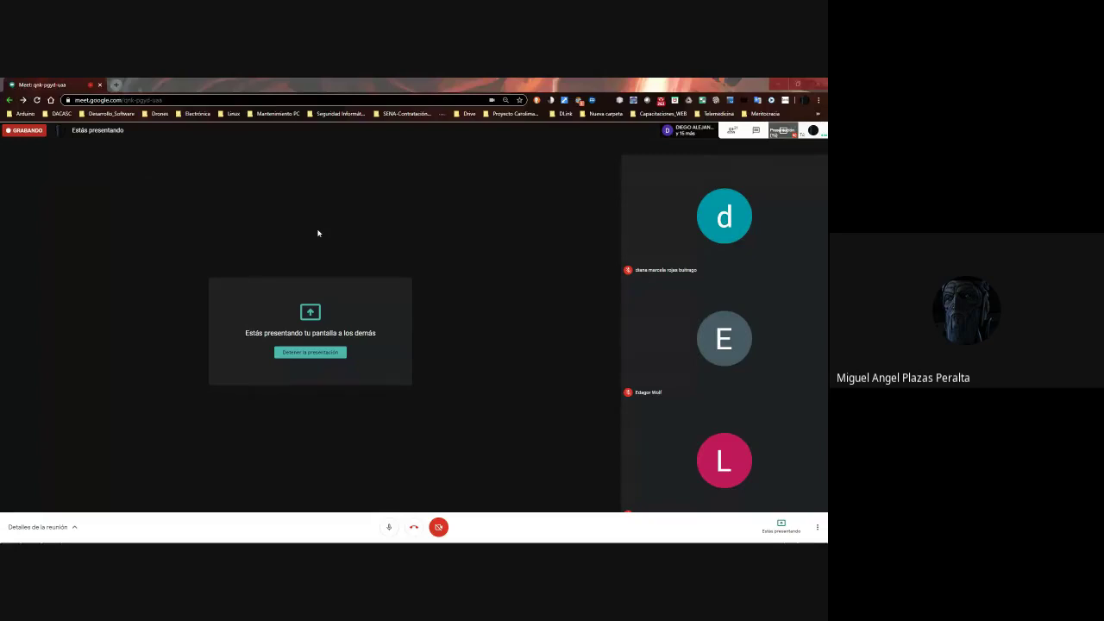
Switch to the apprentices spreadsheet in Google Sheets and enter the heading "17 de Abril del 2020" in cell K2
key(alt+Tab)
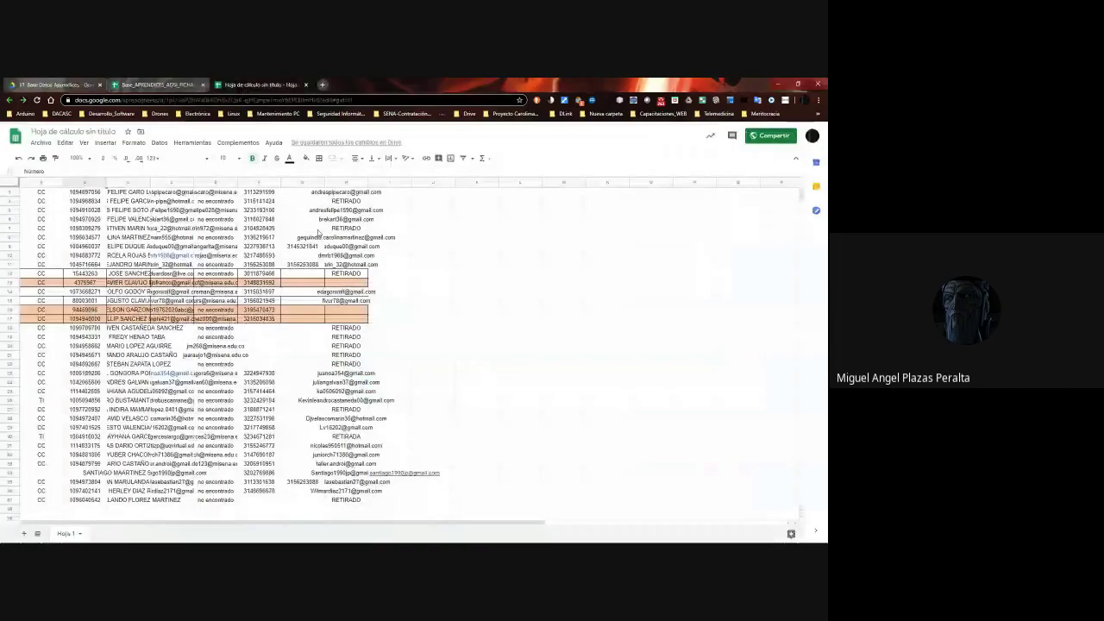
scroll(640, 314, up, 1)
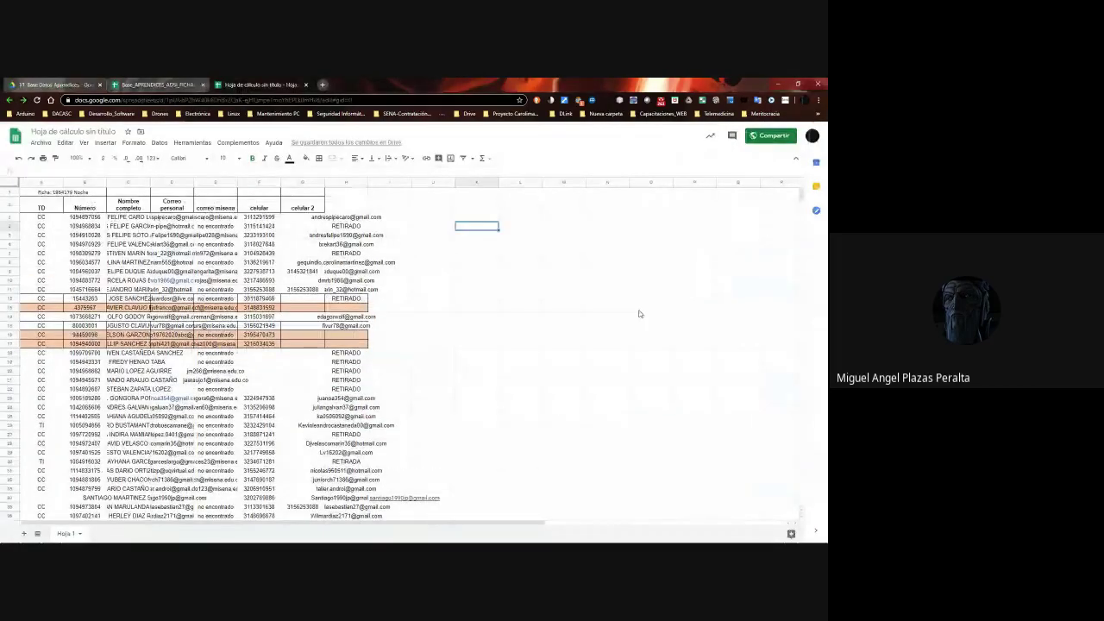
key(Up)
key(Up)
key(Up)
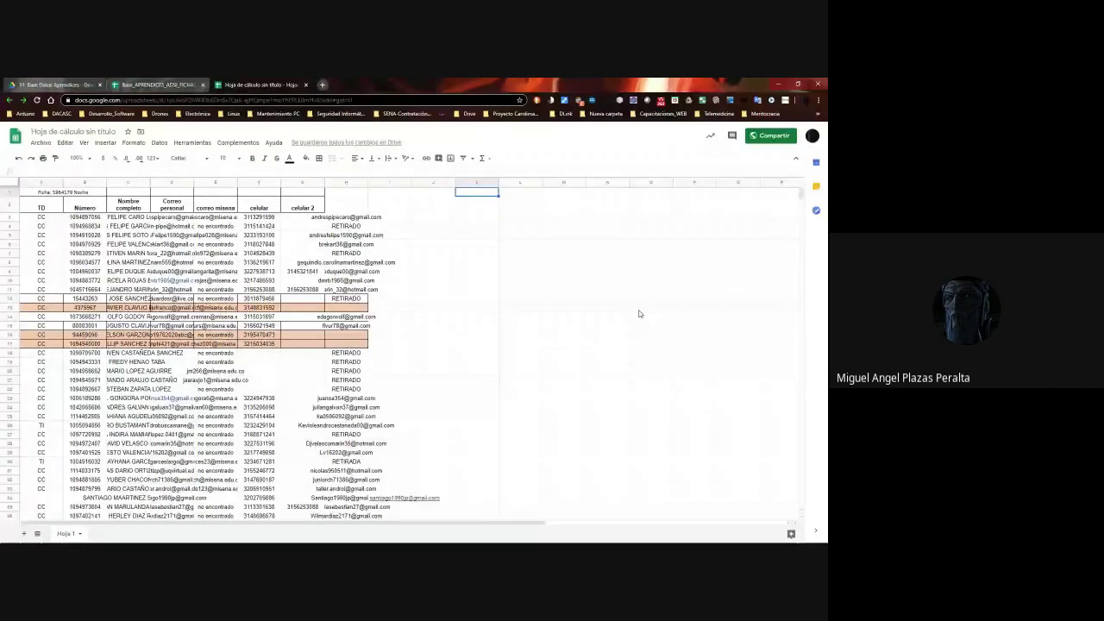
key(Down)
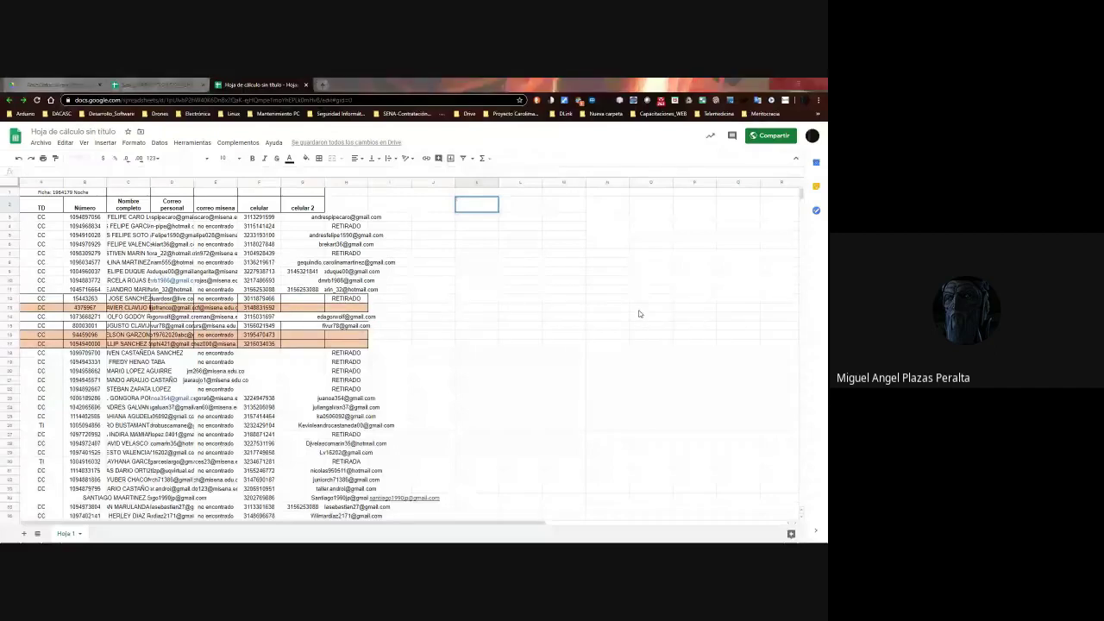
text(17)
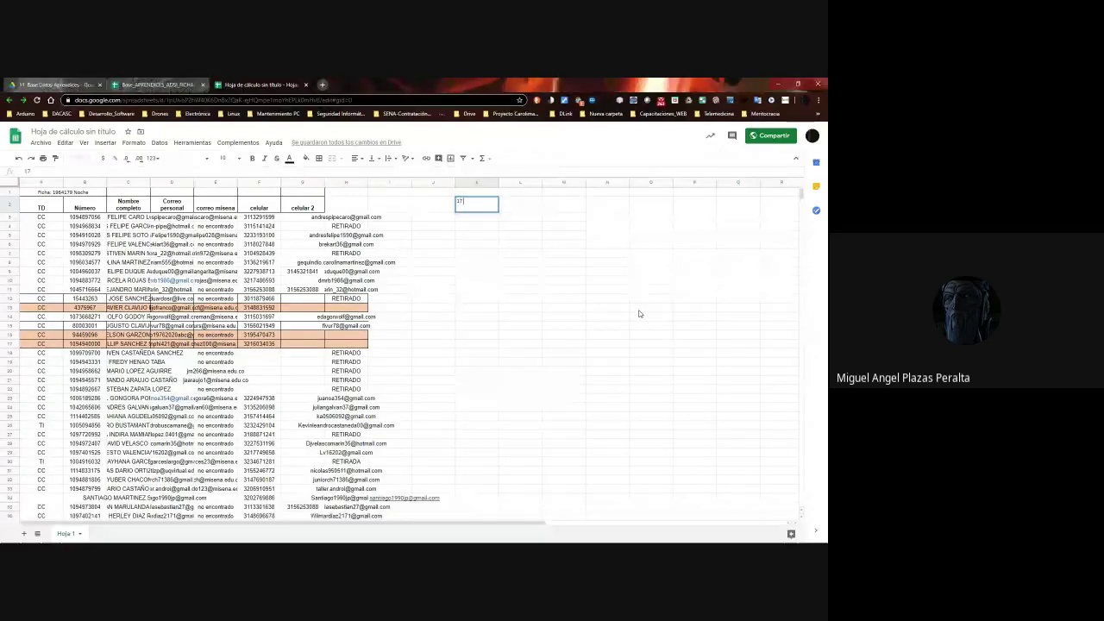
text( de Abril del 2020)
key(Return)
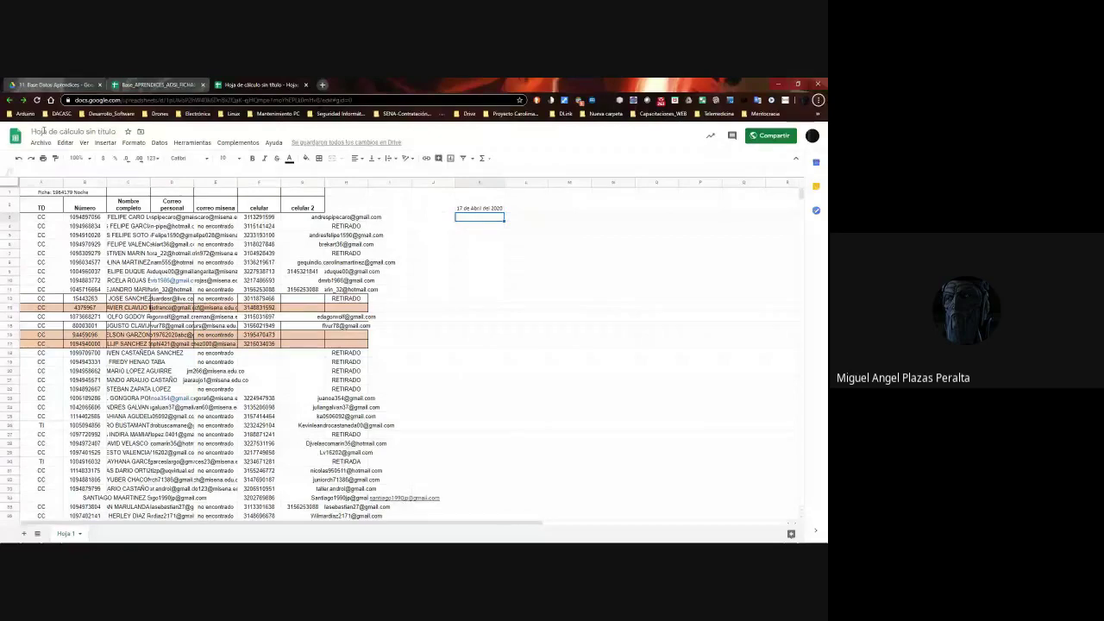
Check the Meet window, return to the apprentices spreadsheet and fit the Nombre completo column to its contents
key(alt+Tab)
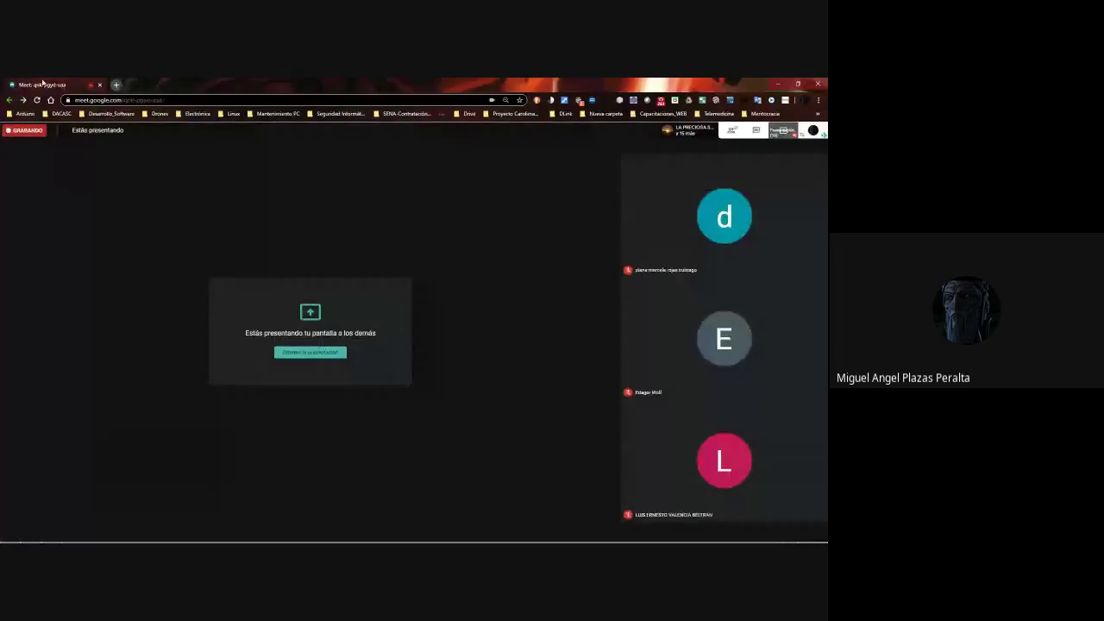
key(alt+Tab)
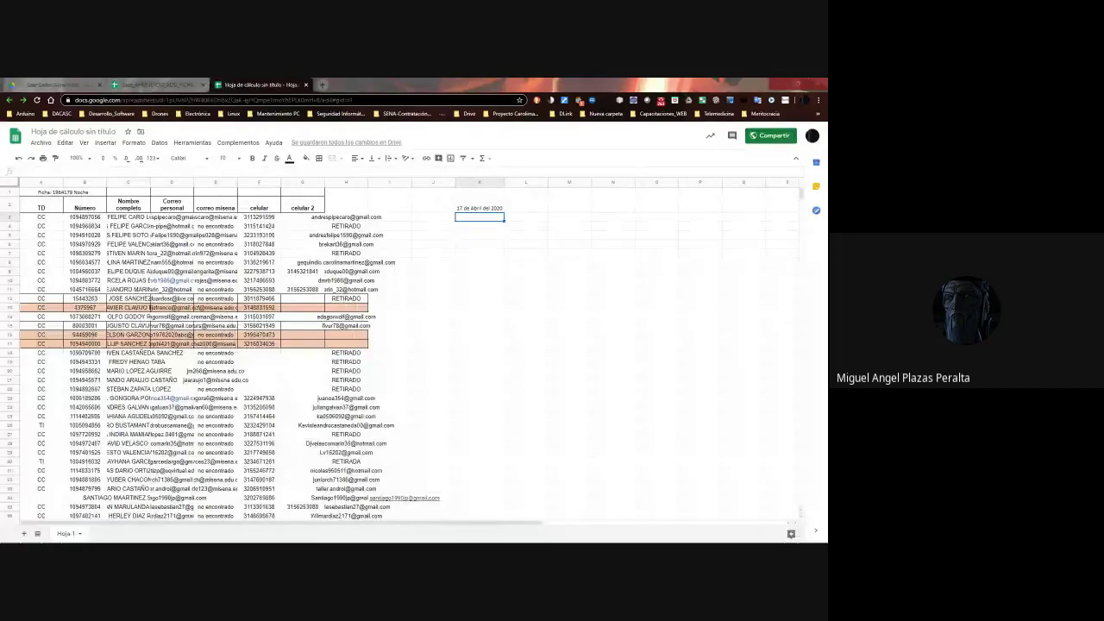
click(489, 222)
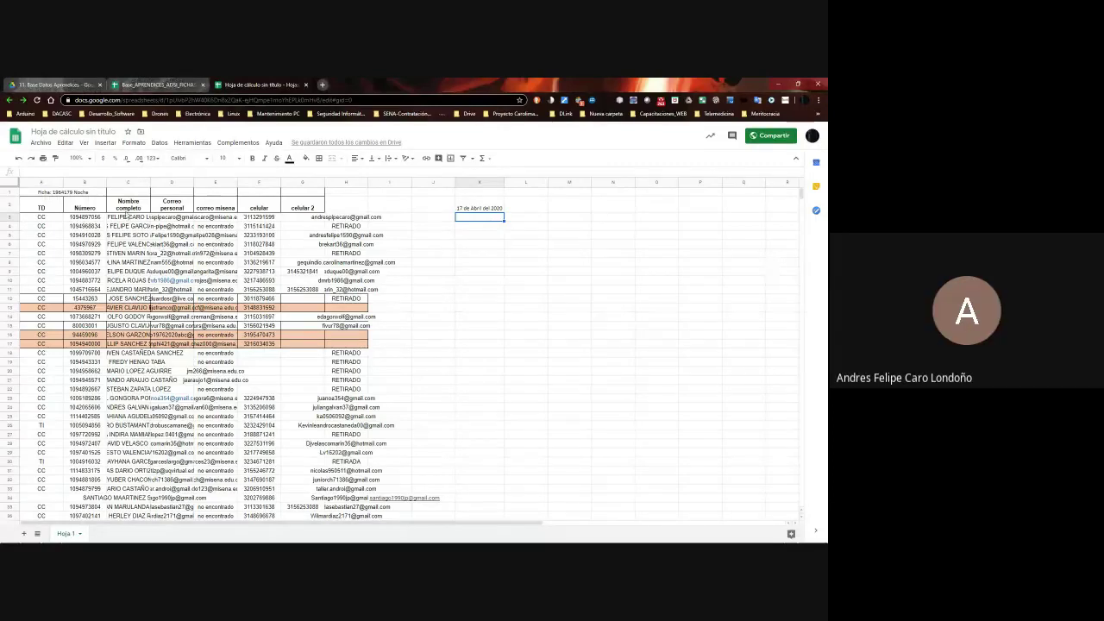
double_click(149, 182)
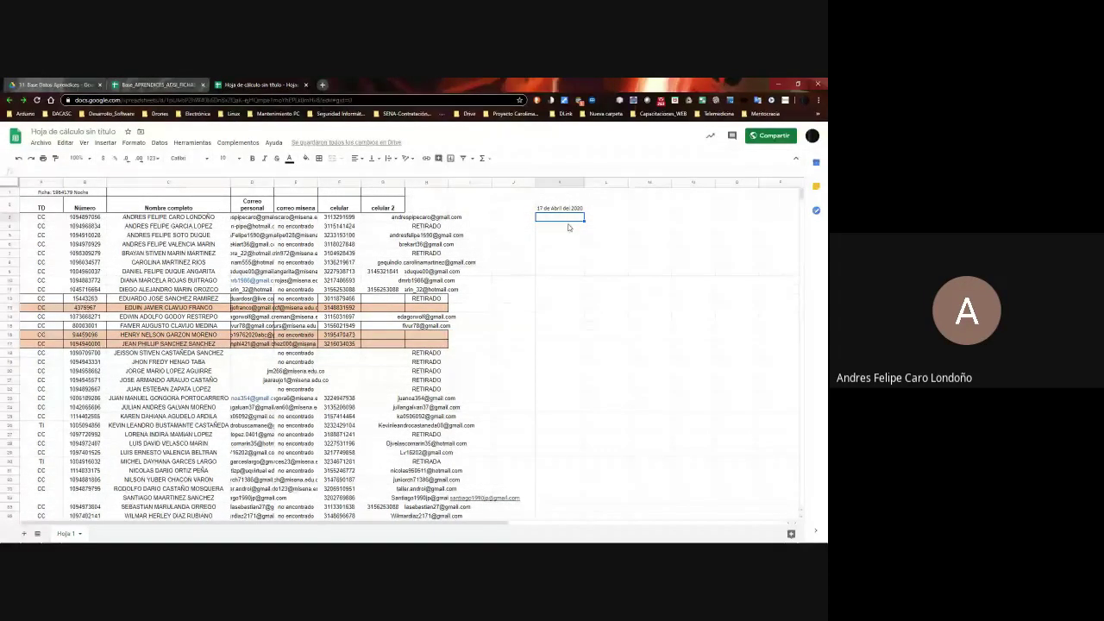
Record "Si" in the 17 de Abril del 2020 attendance column for rows 3 and 6, skipping rows 4 and 5
text(1i)
key(Return)
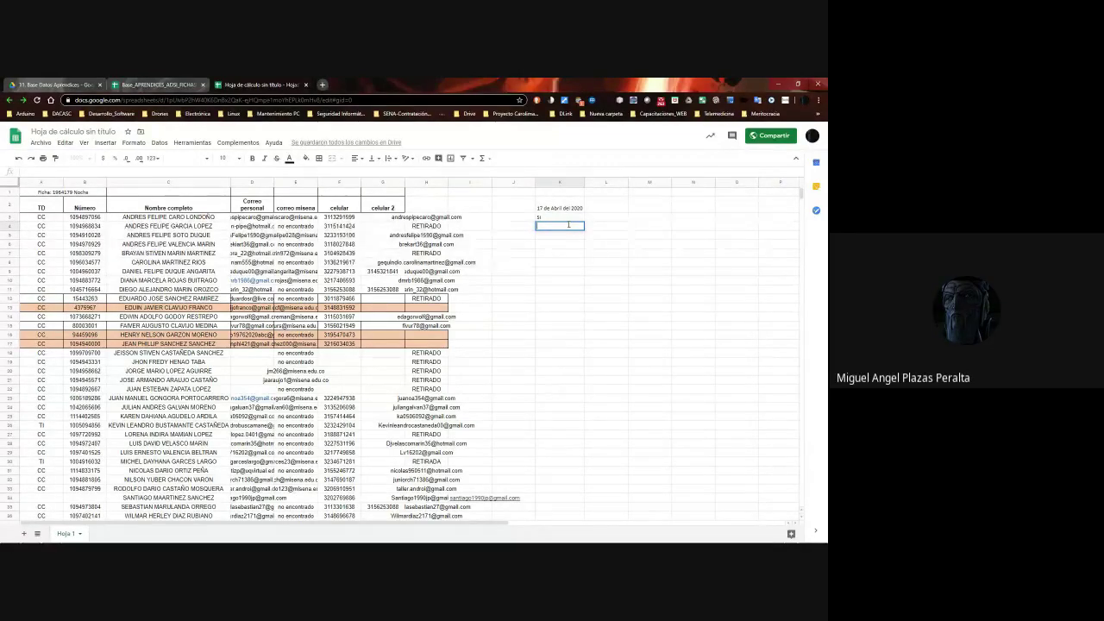
key(Left)
key(Right)
key(Down)
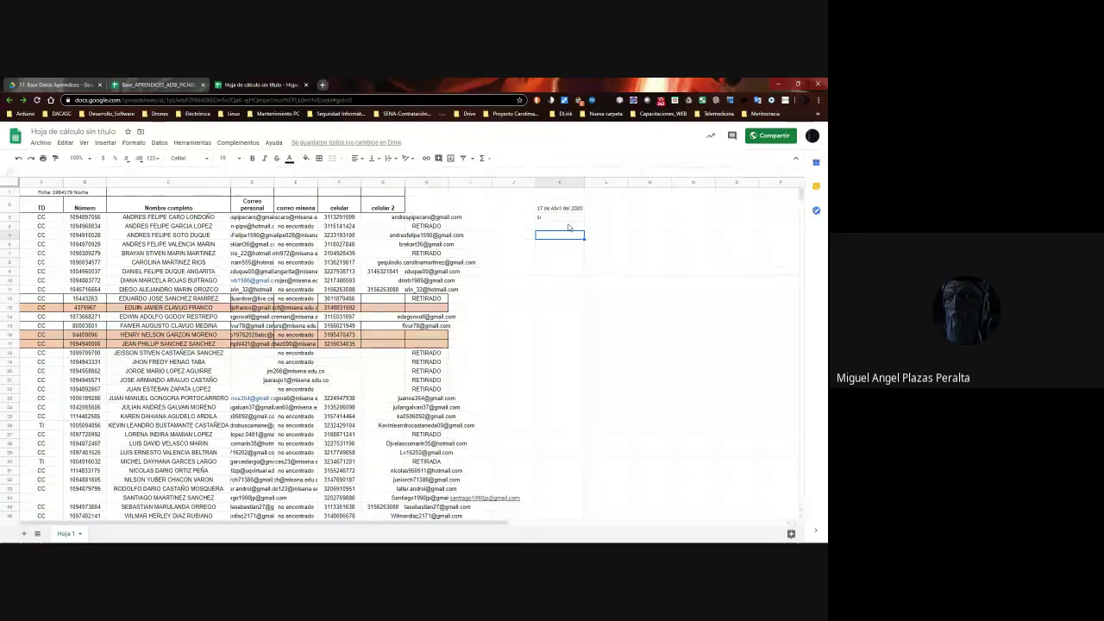
key(Down)
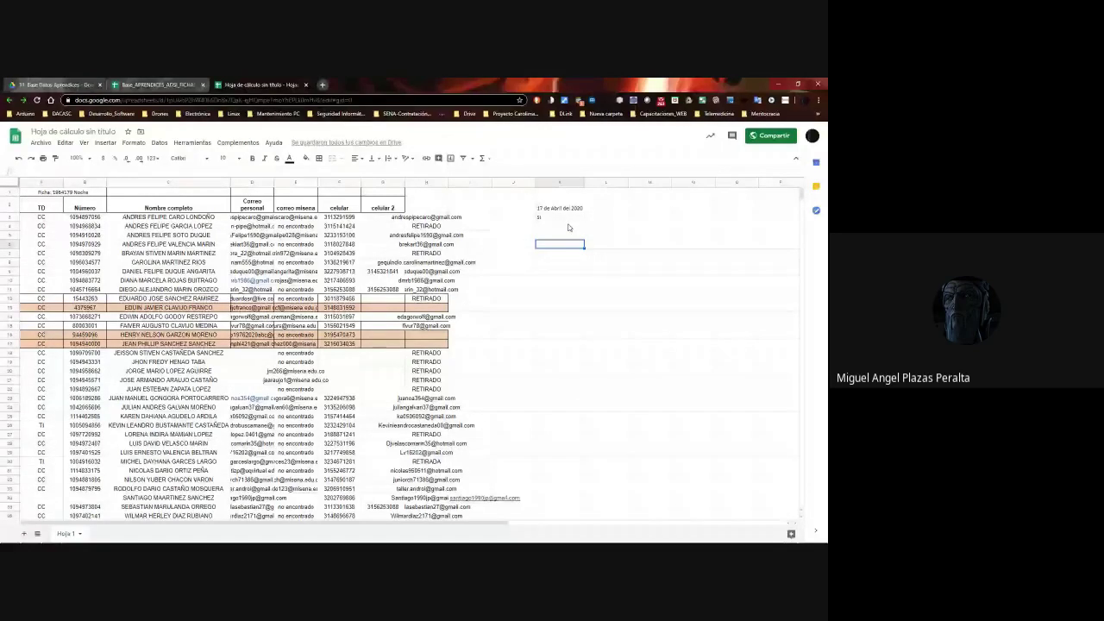
text(si)
key(Return)
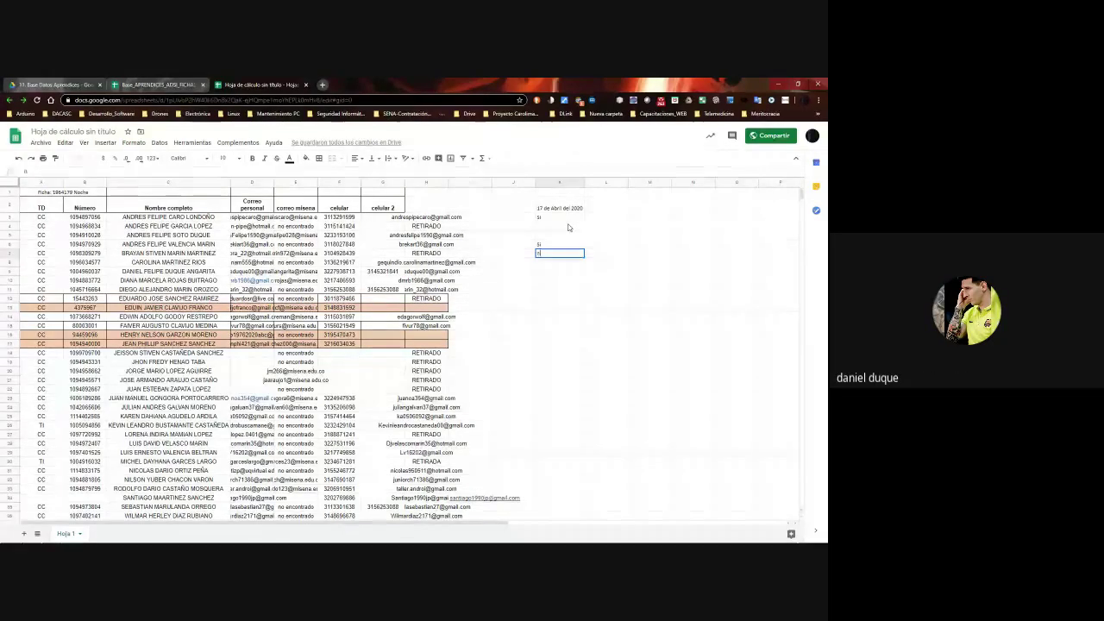
Record attendance as "No" for row 7 and "Si" for rows 8, 9 and 10 in the 17 de Abril del 2020 column
text(N)
key(Return)
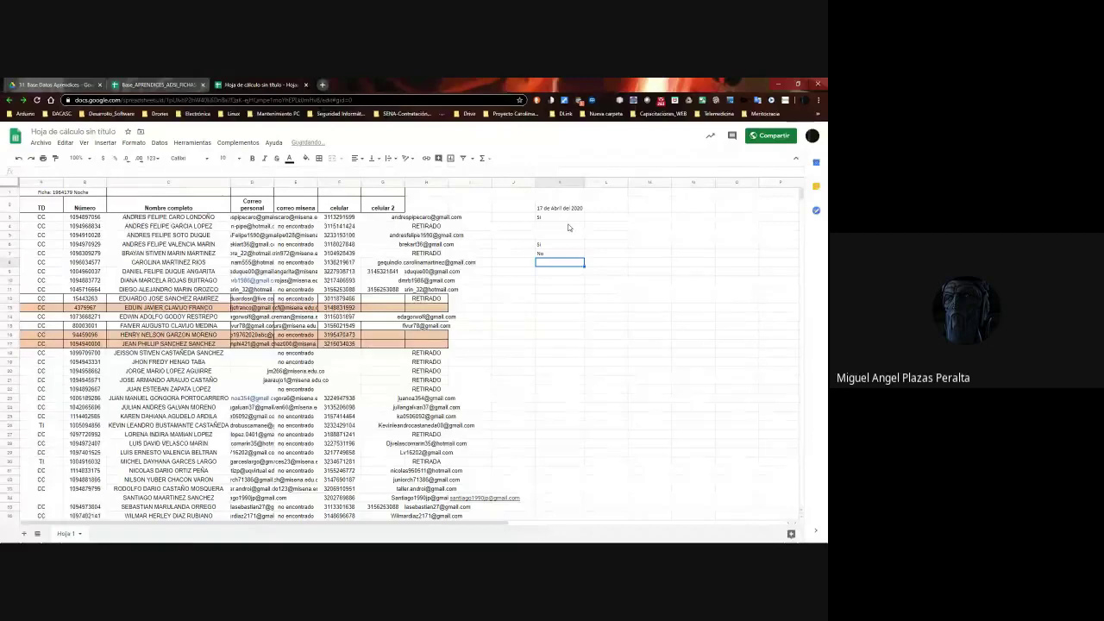
text(S)
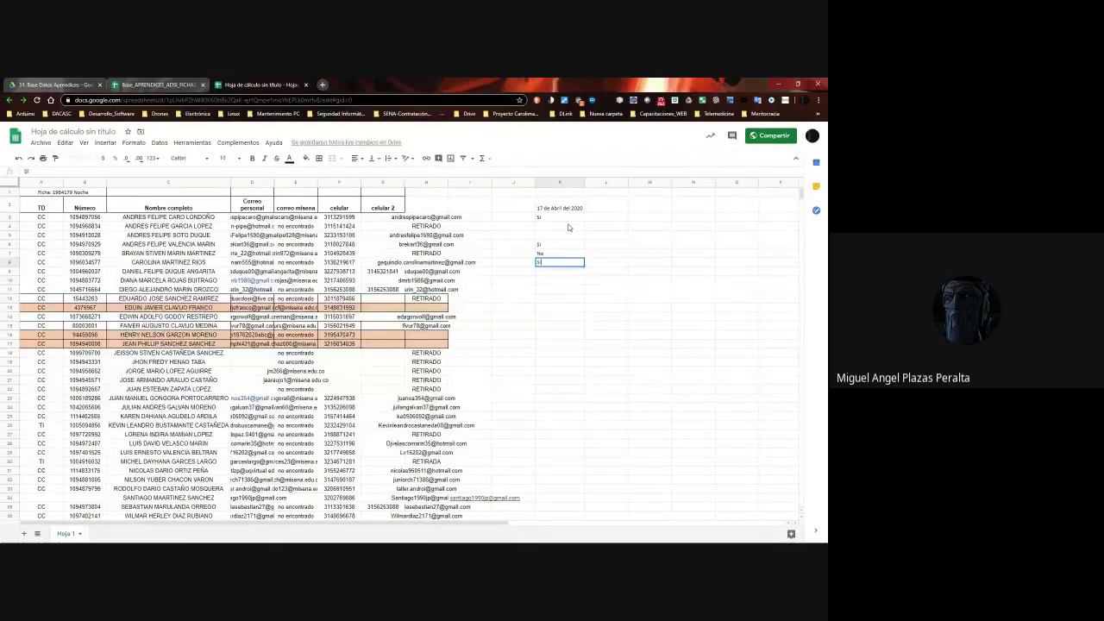
text(i)
key(Return)
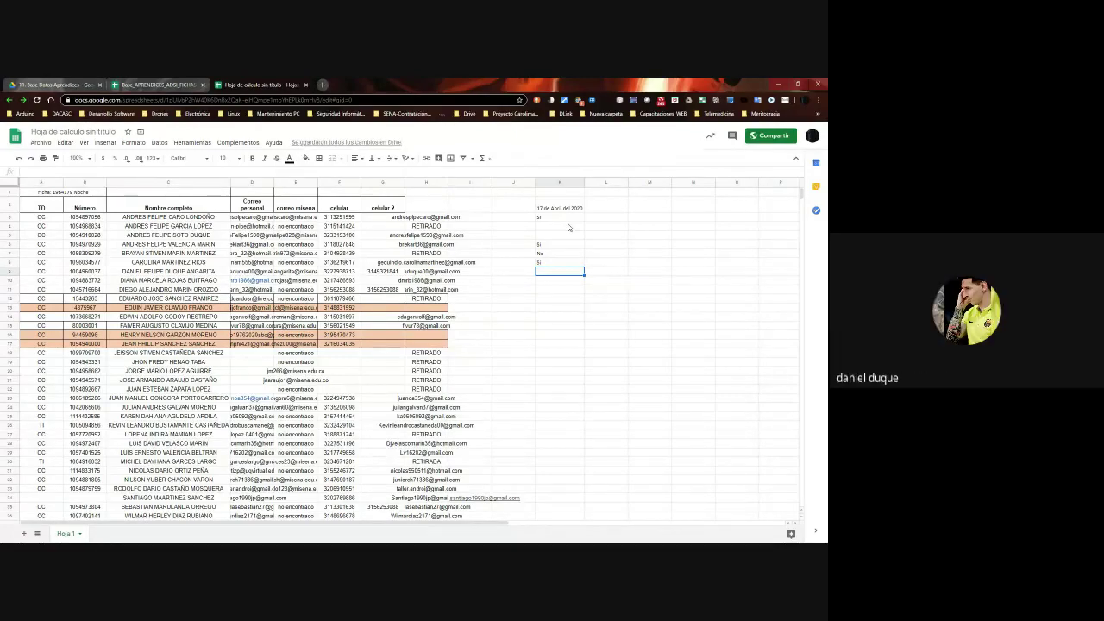
text(Si)
key(Return)
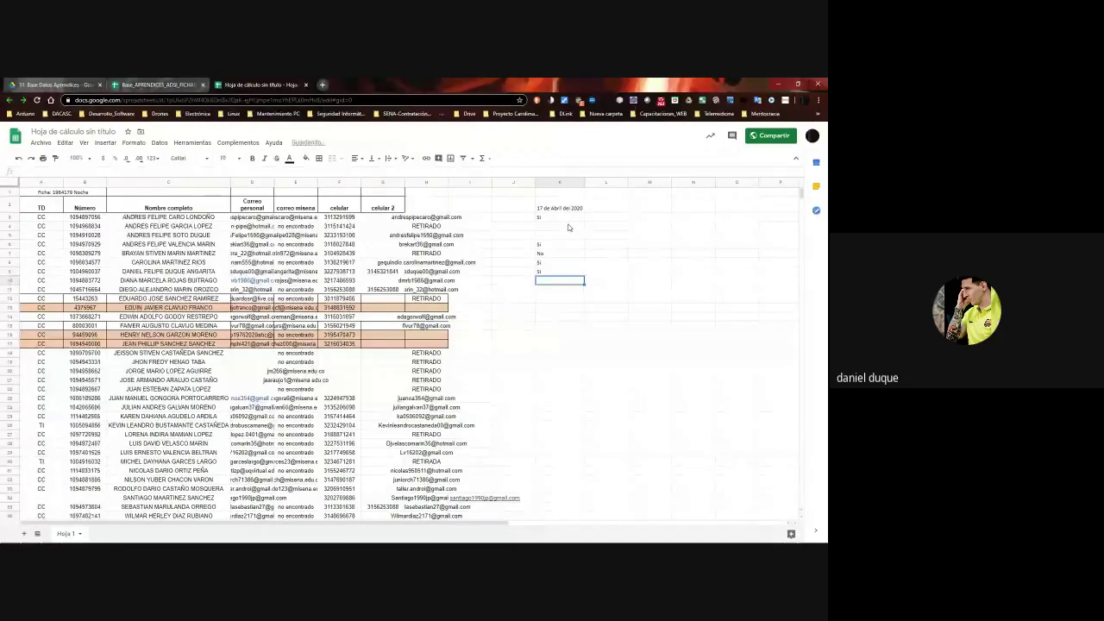
text(Si)
key(Return)
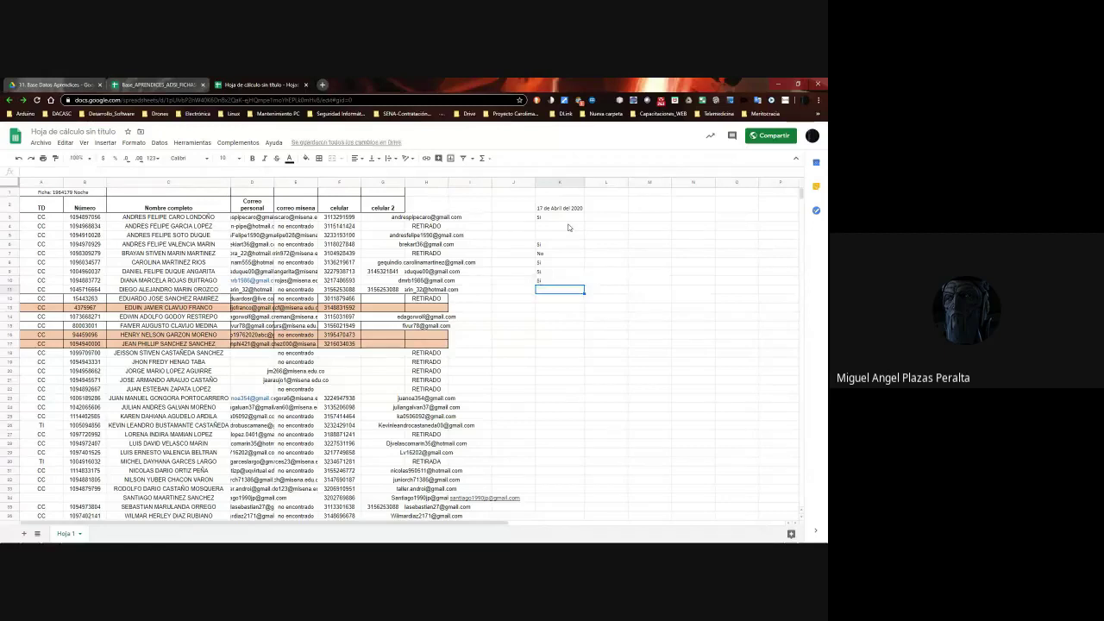
Record "Si" in the 17 de Abril del 2020 attendance column for rows 11, 14 and 15, skipping rows 12 and 13
text(Si)
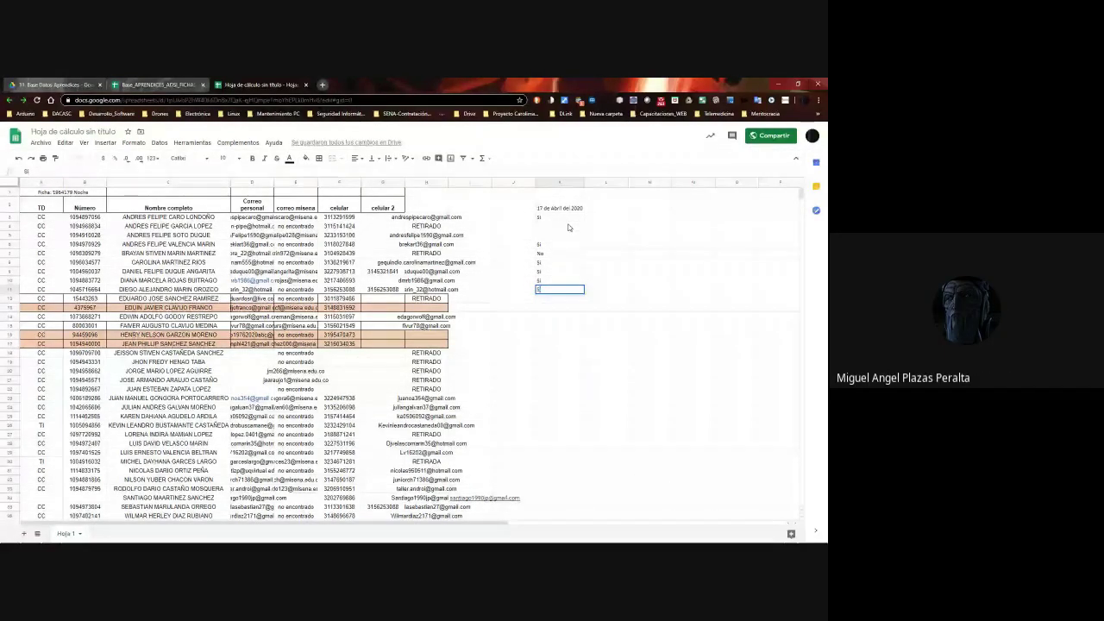
key(Return)
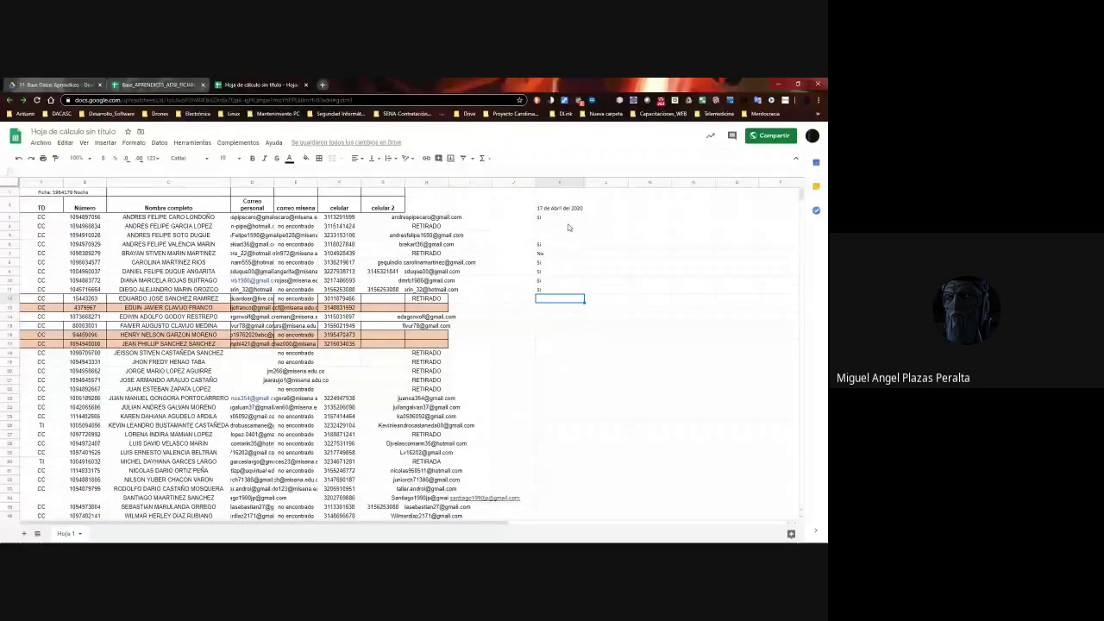
key(Down)
key(Down)
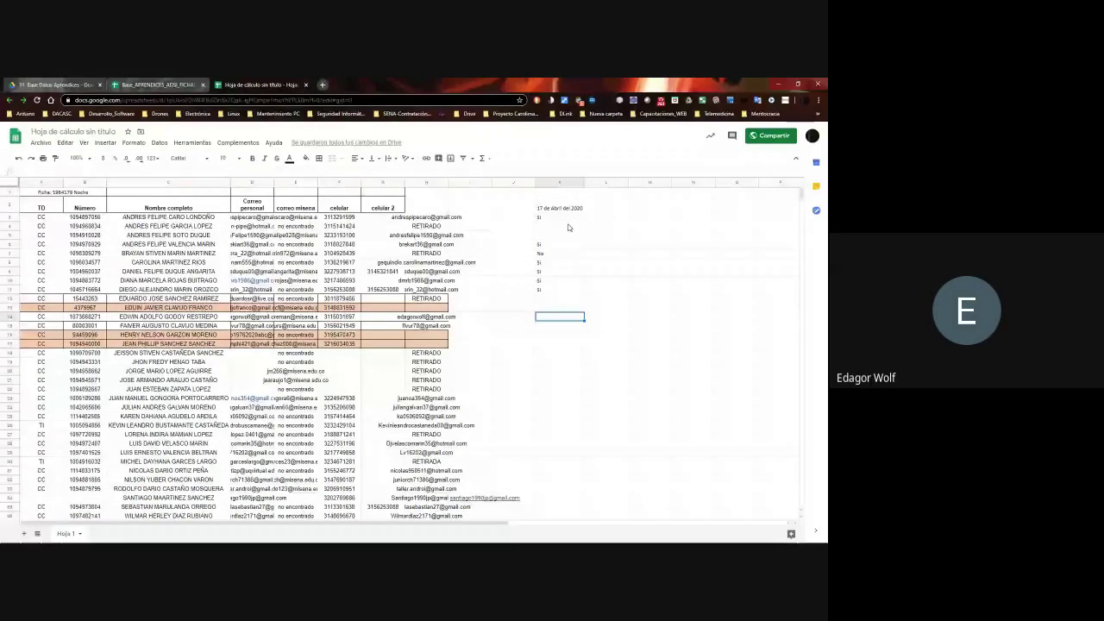
text(si)
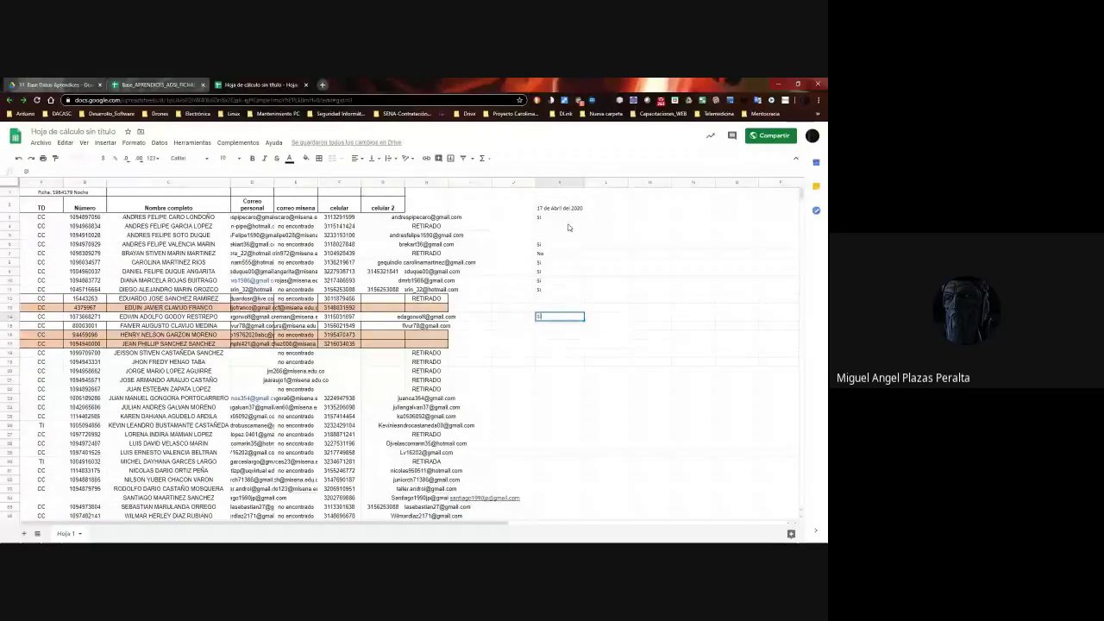
key(Return)
text(si)
key(Return)
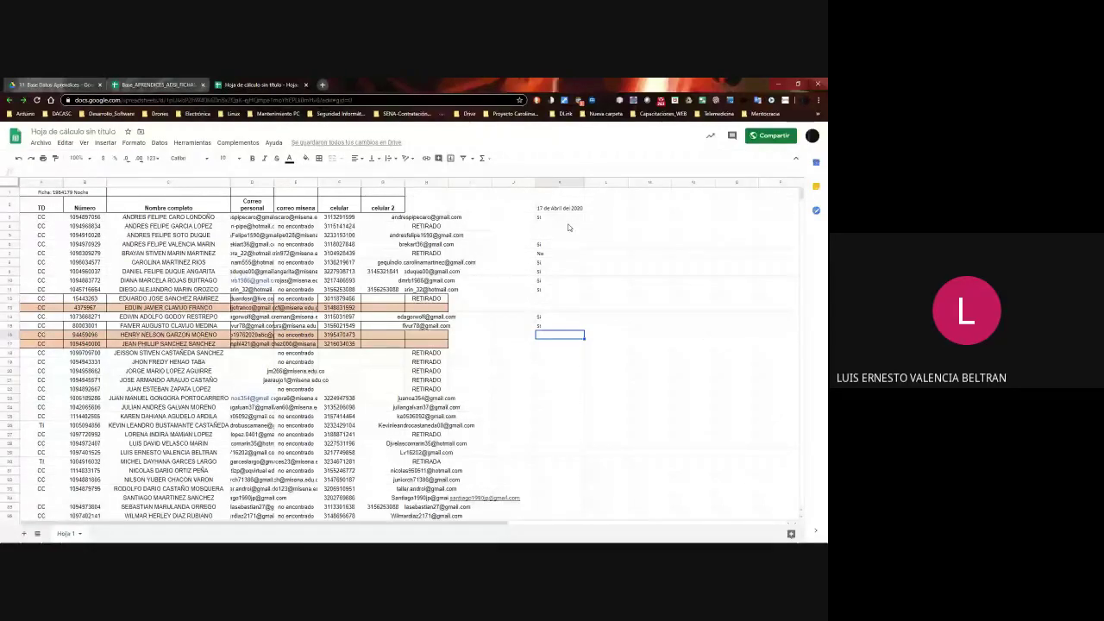
Skip rows 16 to 22 and record "Si" for rows 23 and 24 in the 17 de Abril del 2020 column
key(Down)
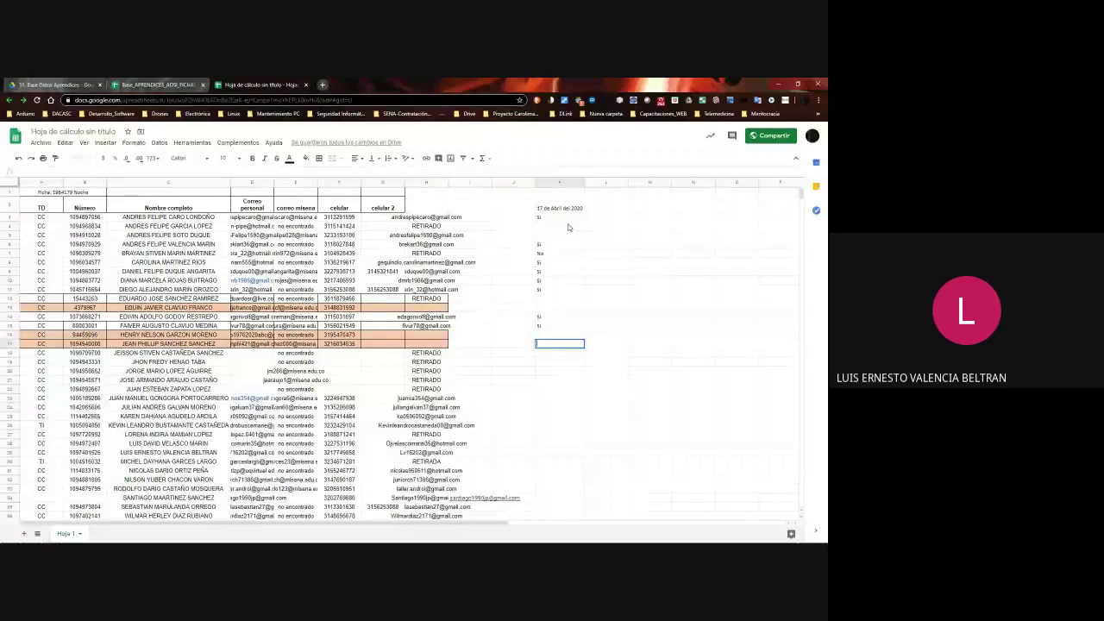
key(Down)
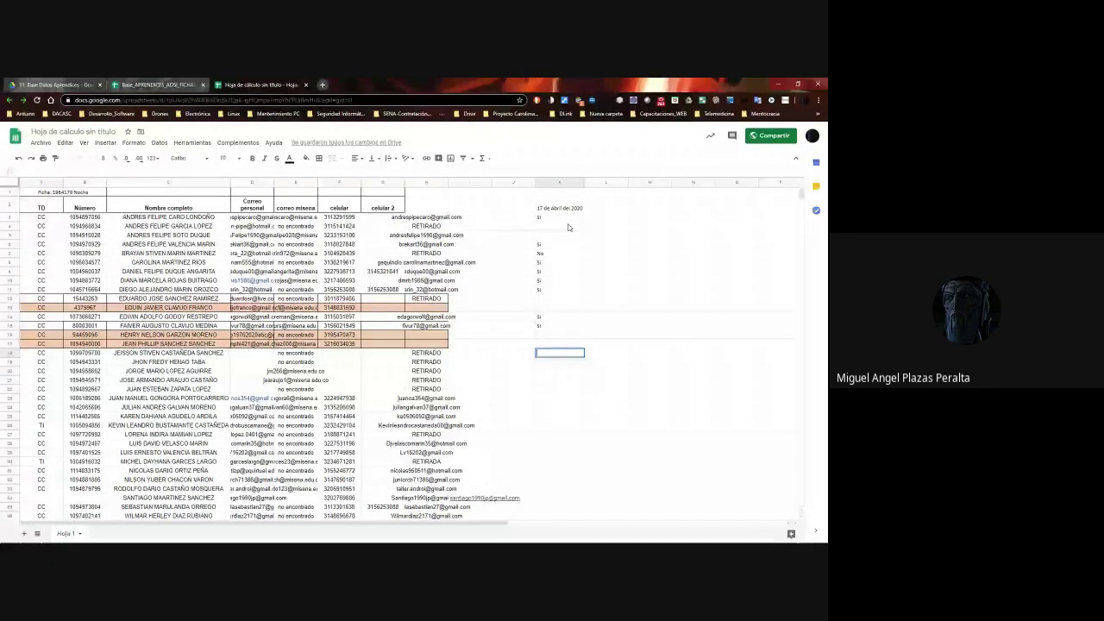
key(Down)
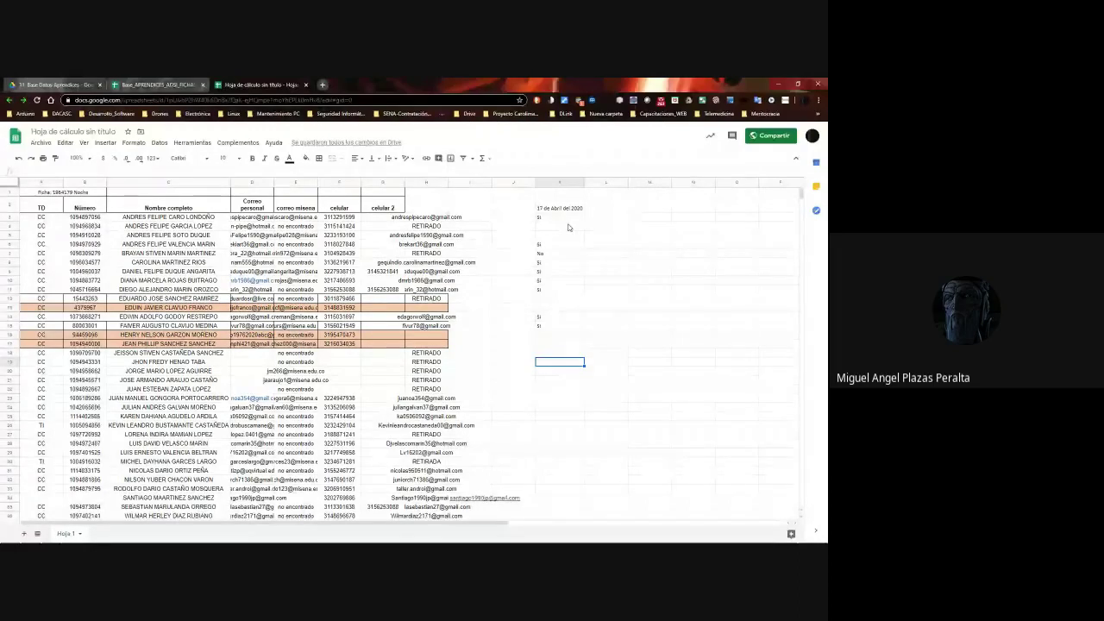
key(Down)
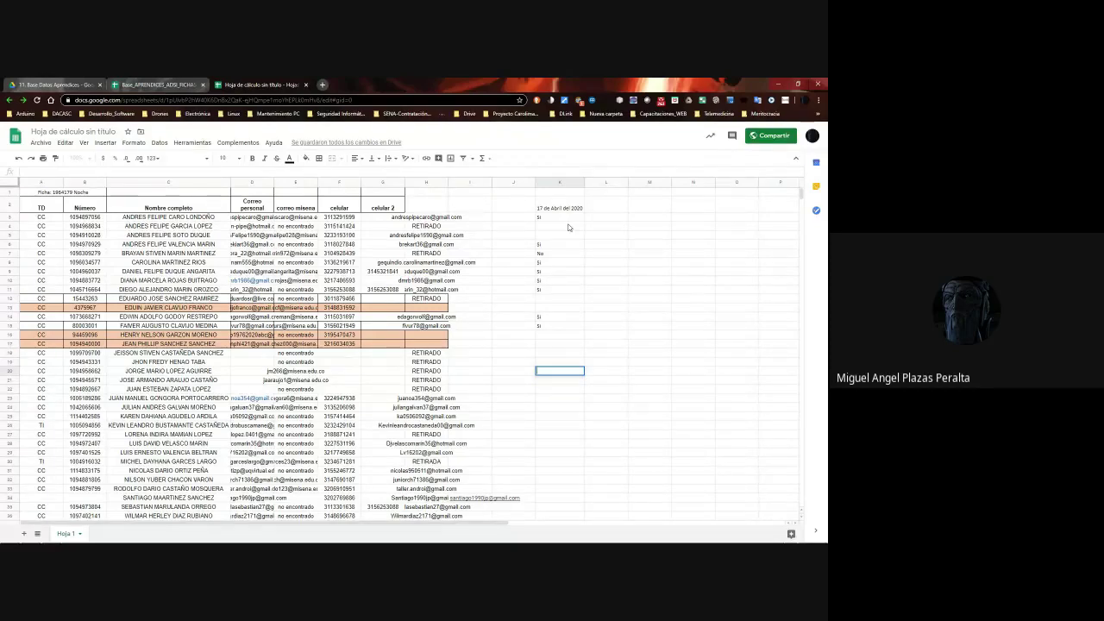
key(Down)
key(Down)
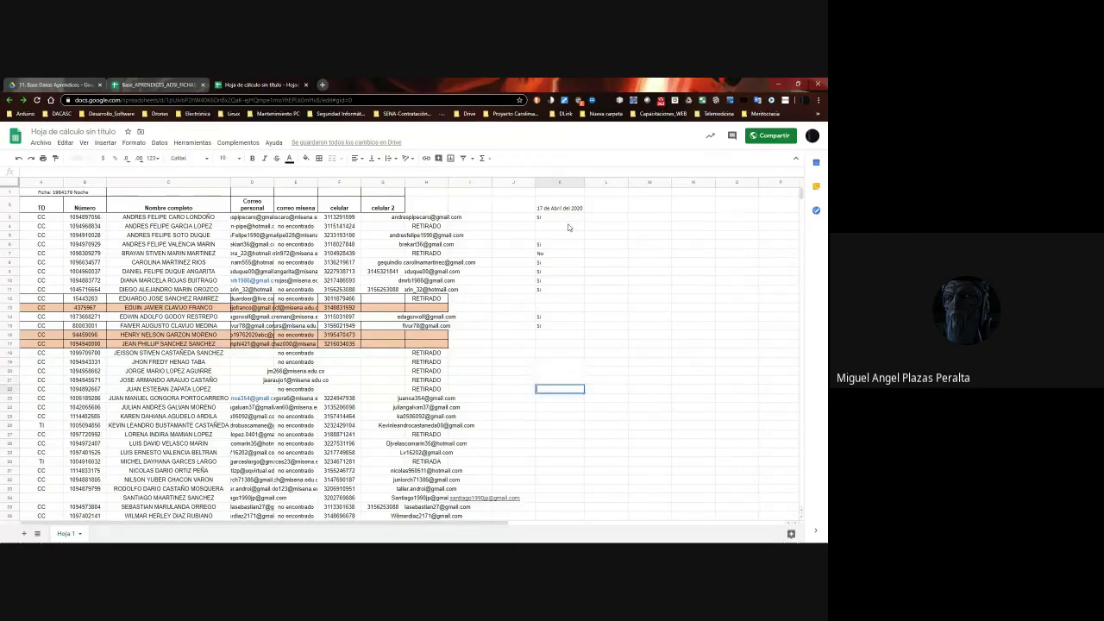
key(Down)
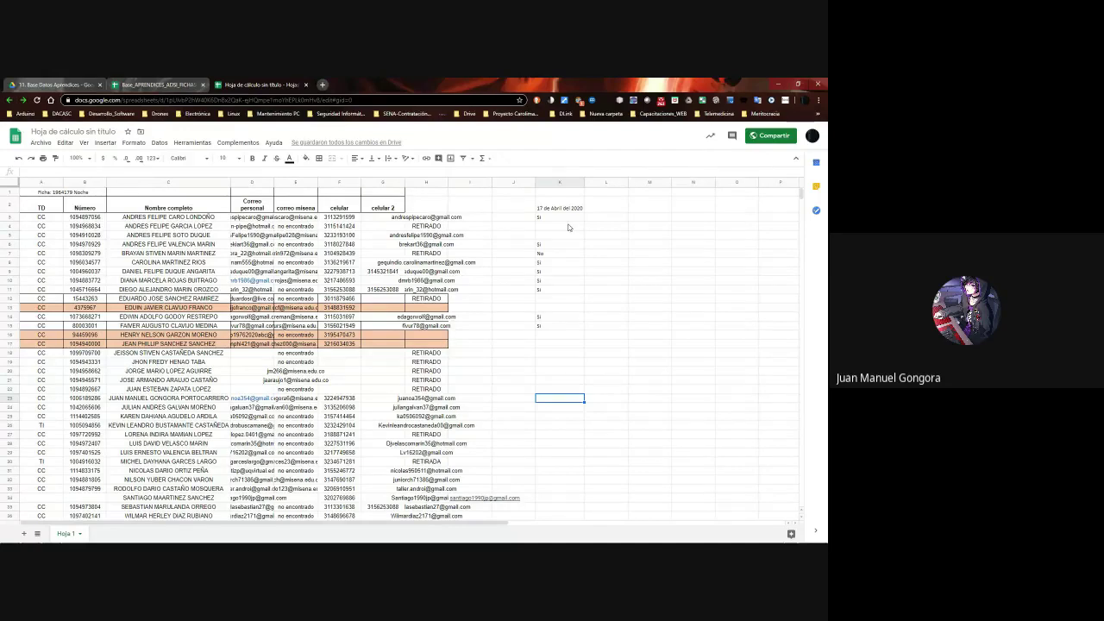
text(s)
key(Return)
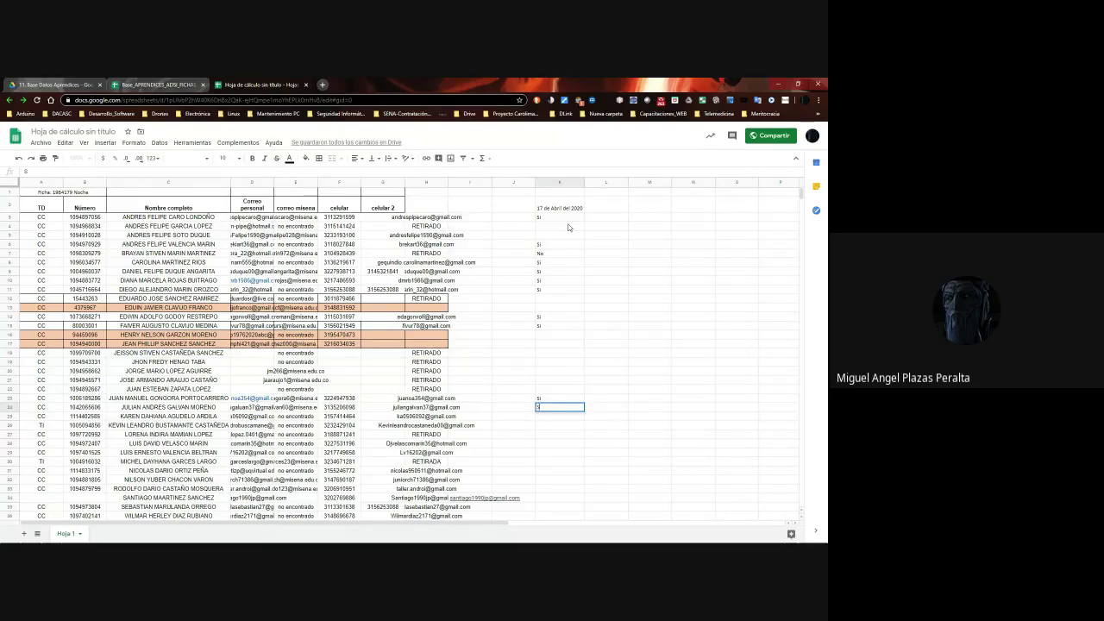
text(Si)
key(Return)
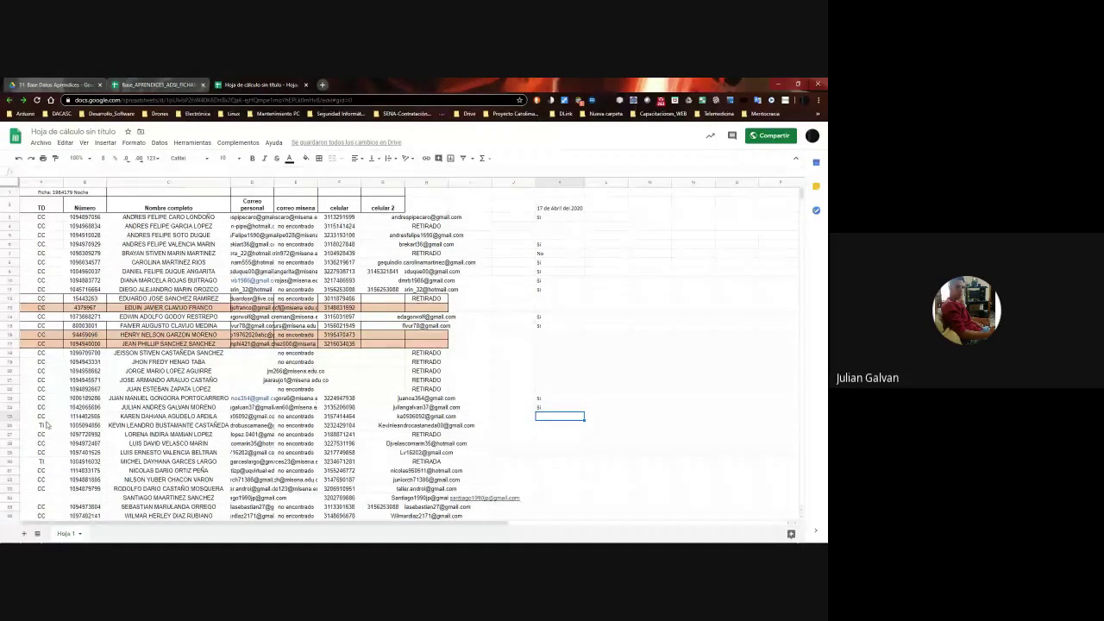
Record attendance as "Si" for rows 25, 26, 28 and 29 in the 17 de Abril del 2020 column, leaving row 27 empty
double_click(542, 415)
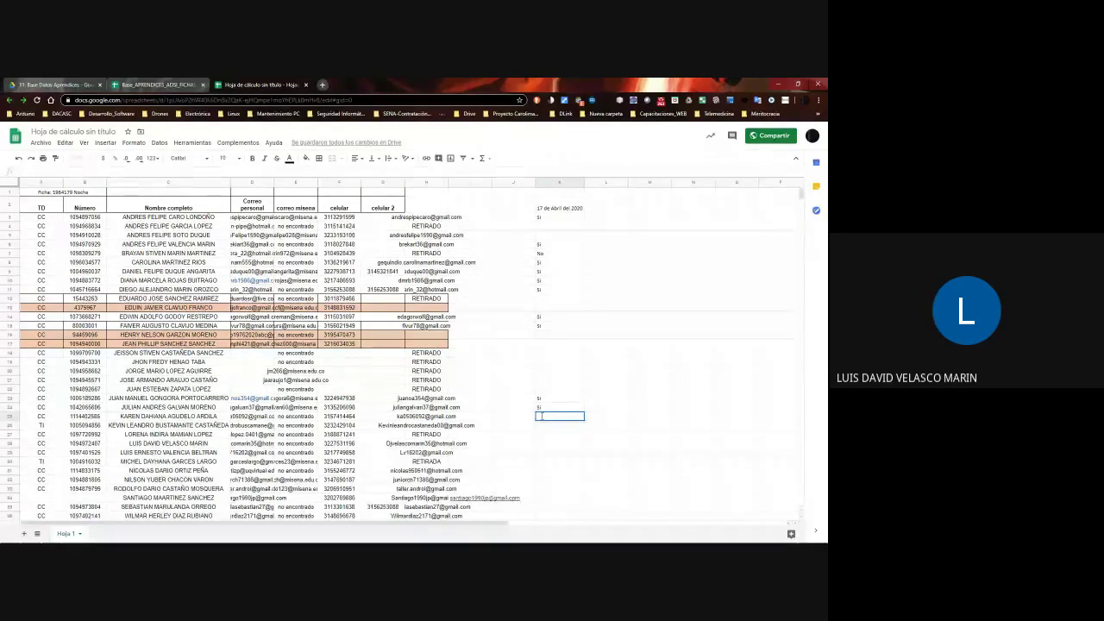
text(Si)
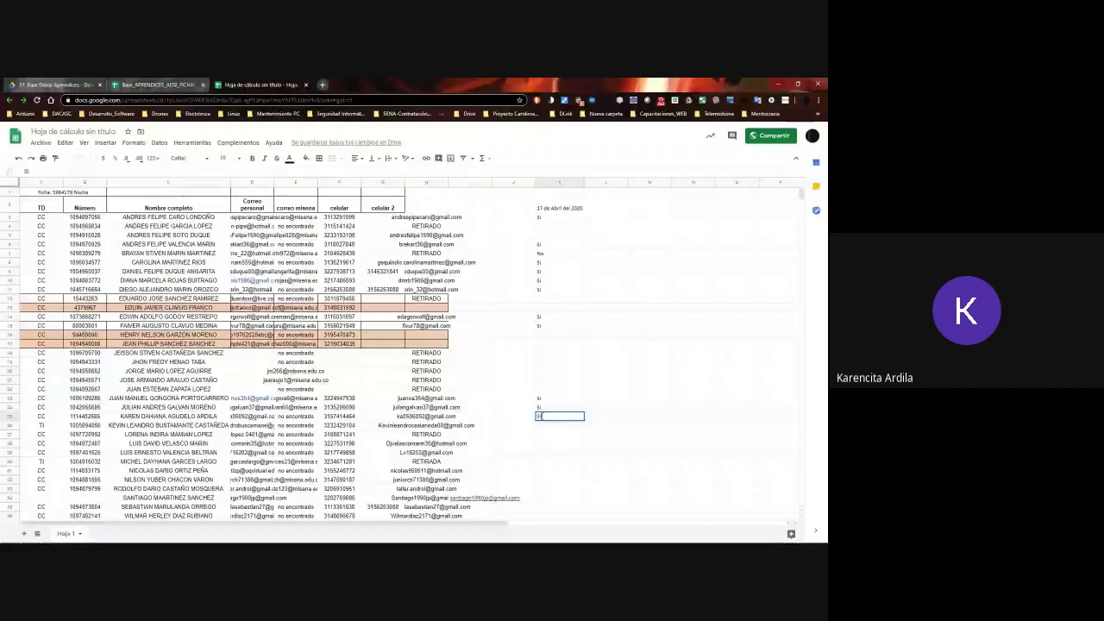
key(Return)
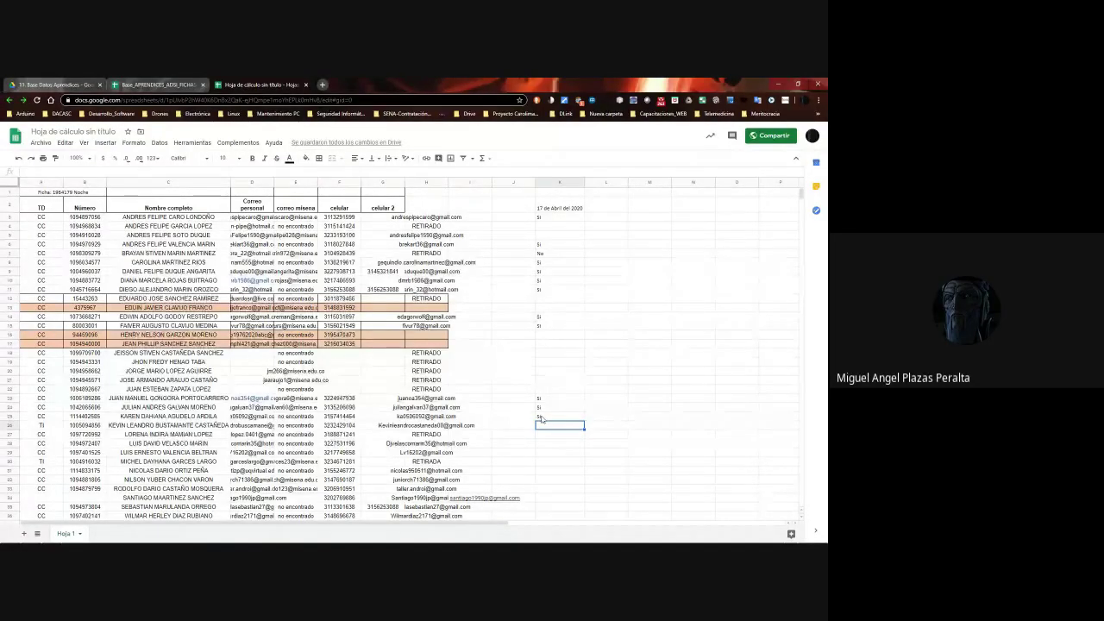
text(Si)
key(Return)
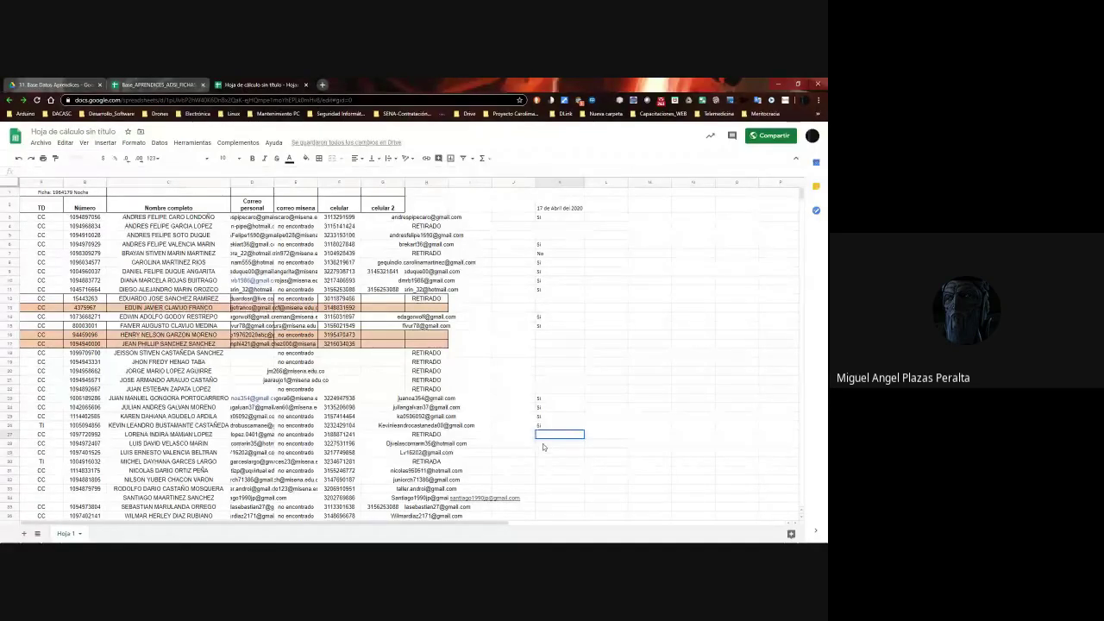
click(543, 447)
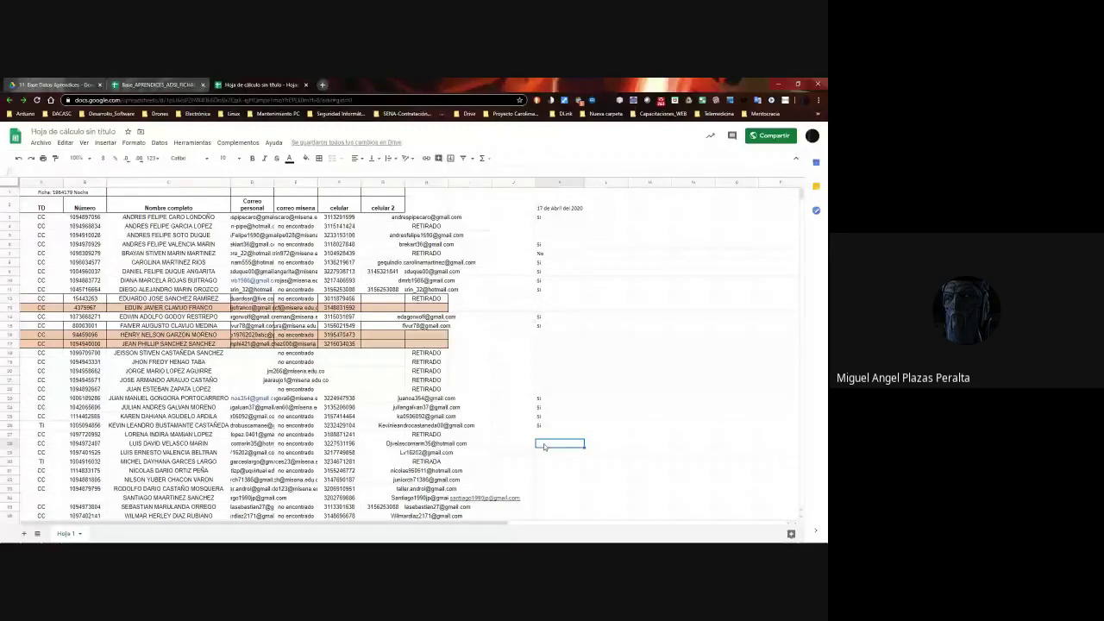
text(Si)
key(Return)
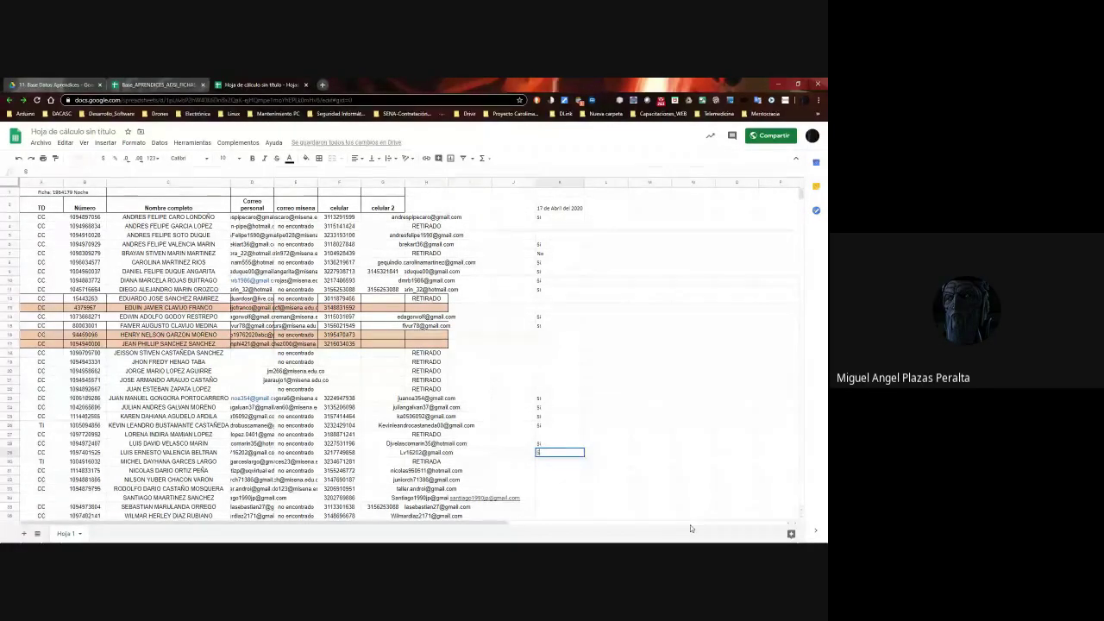
text(Si)
key(Return)
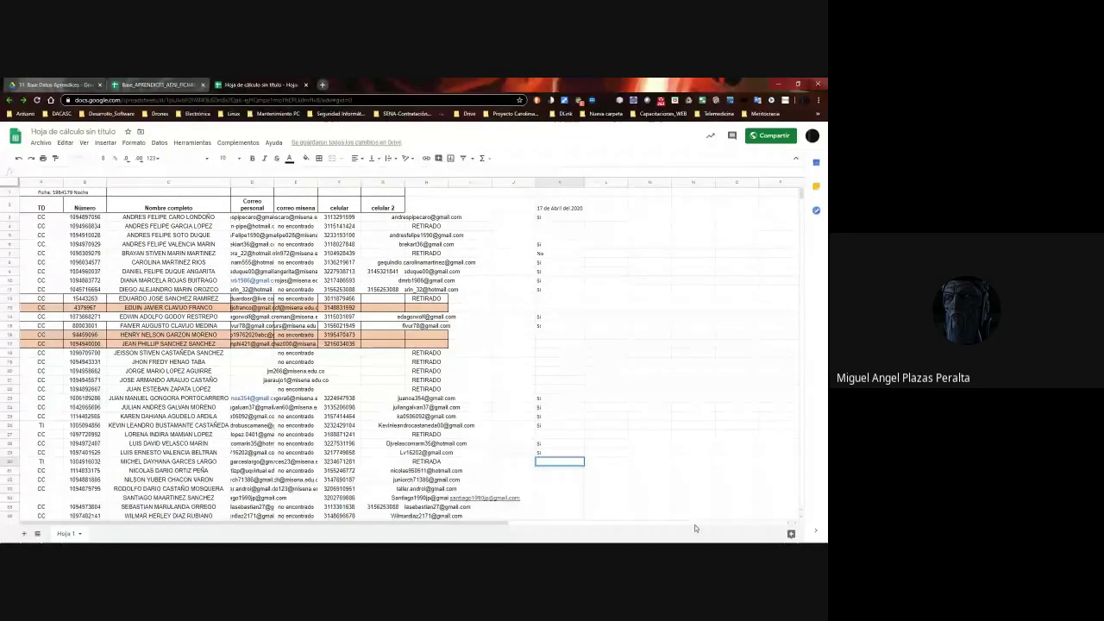
Skip row 30 and record "Si" for rows 31 to 34 in the 17 de Abril del 2020 column
key(Down)
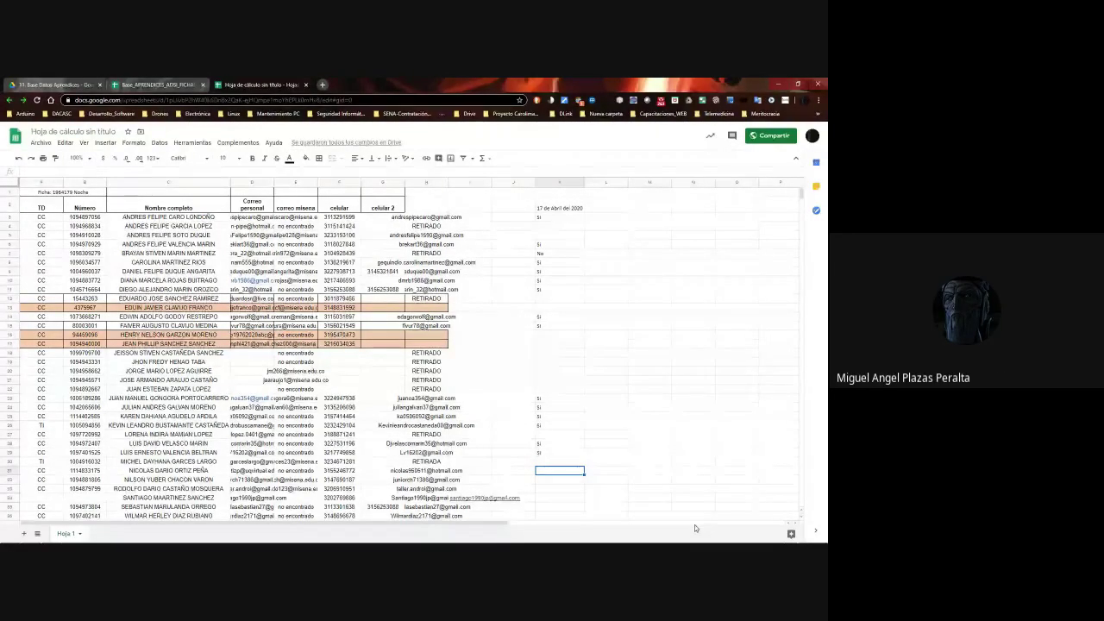
key(Return)
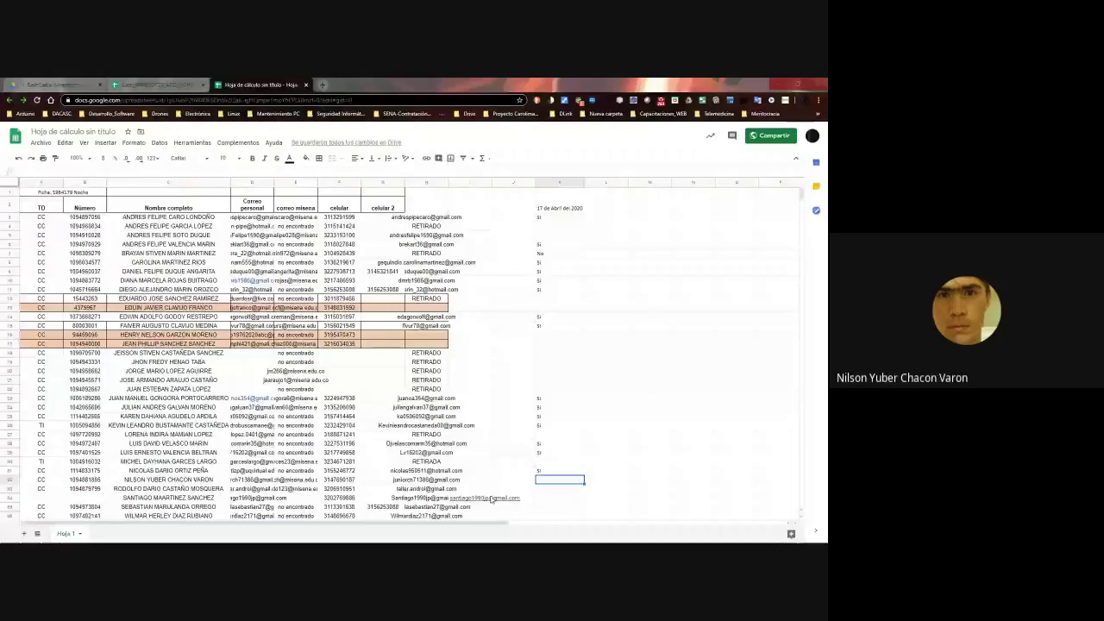
text(Si)
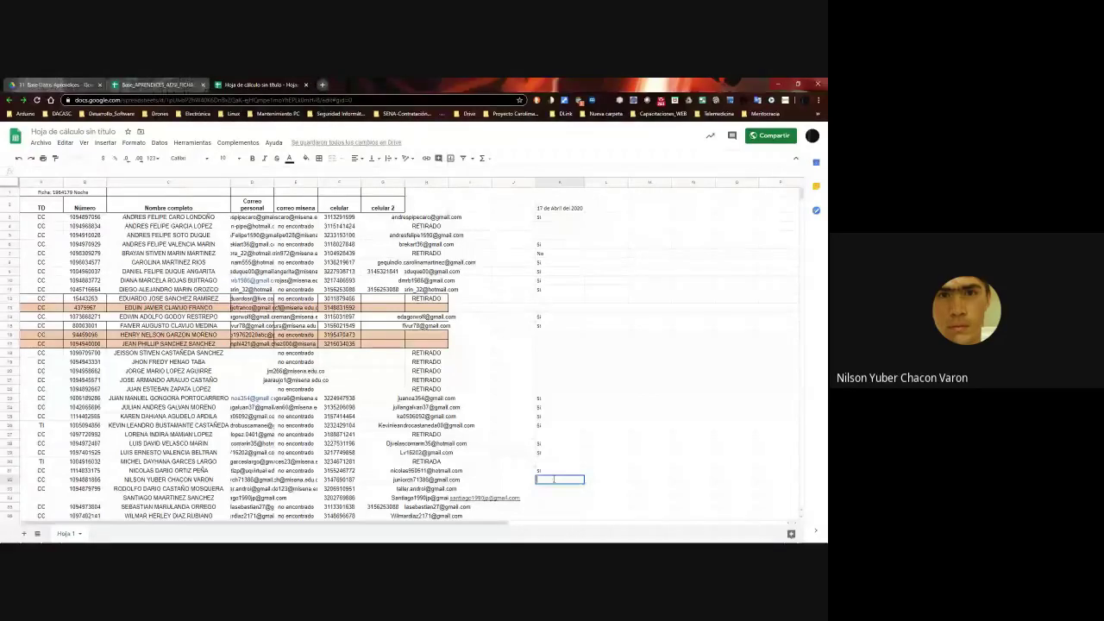
key(Return)
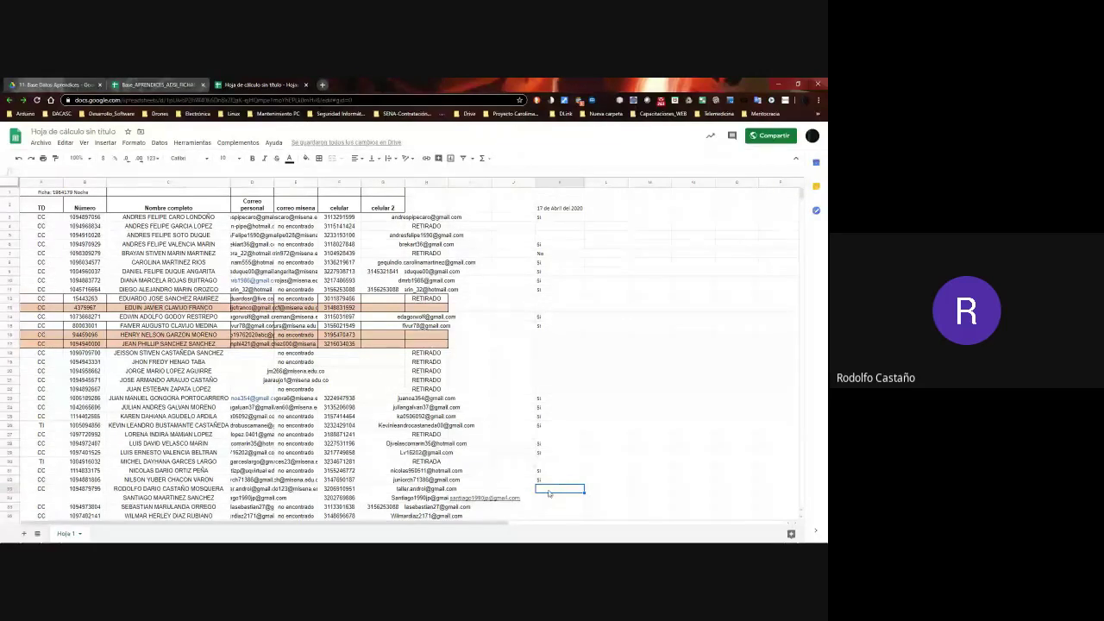
text(Si)
key(Return)
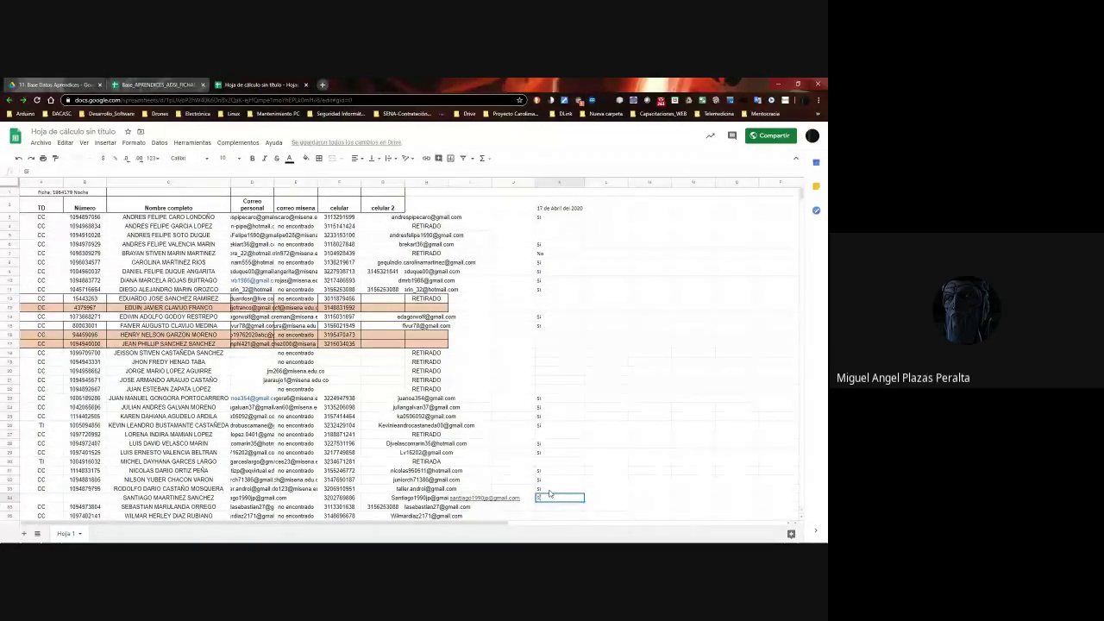
text(Si)
key(Return)
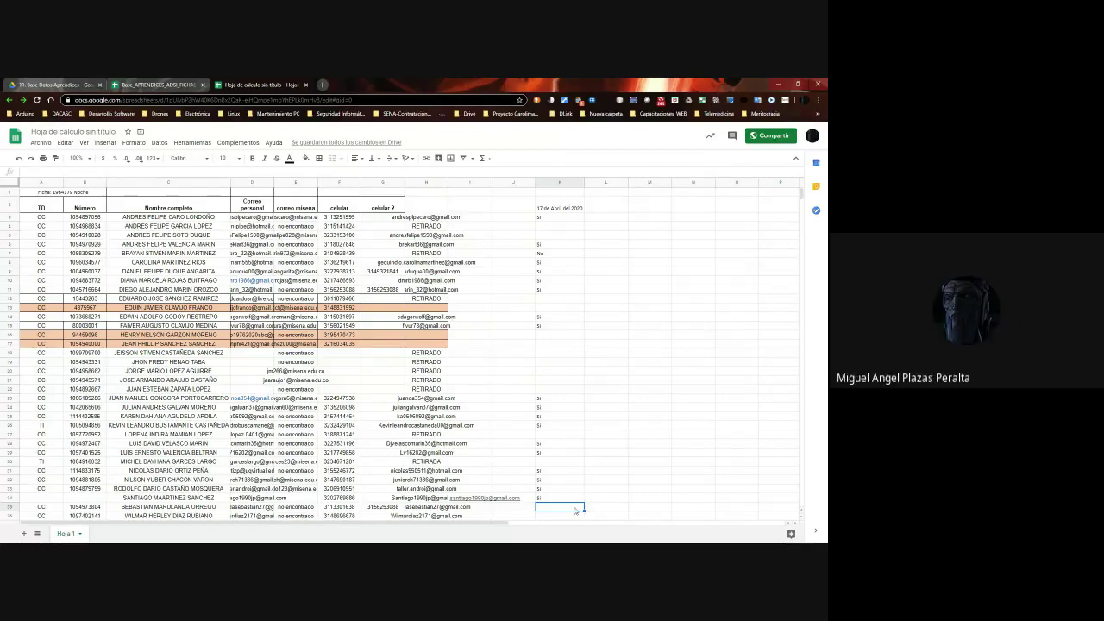
Leave row 35 empty and record attendance as "Si" for row 36 in the 17 de Abril del 2020 column
key(Down)
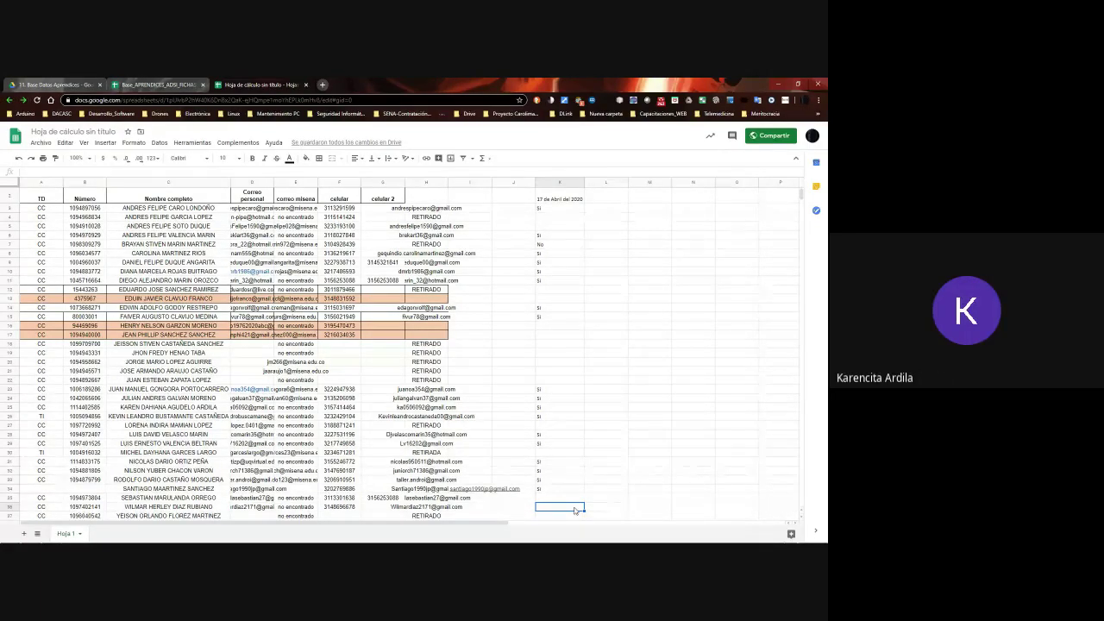
scroll(575, 510, down, 1)
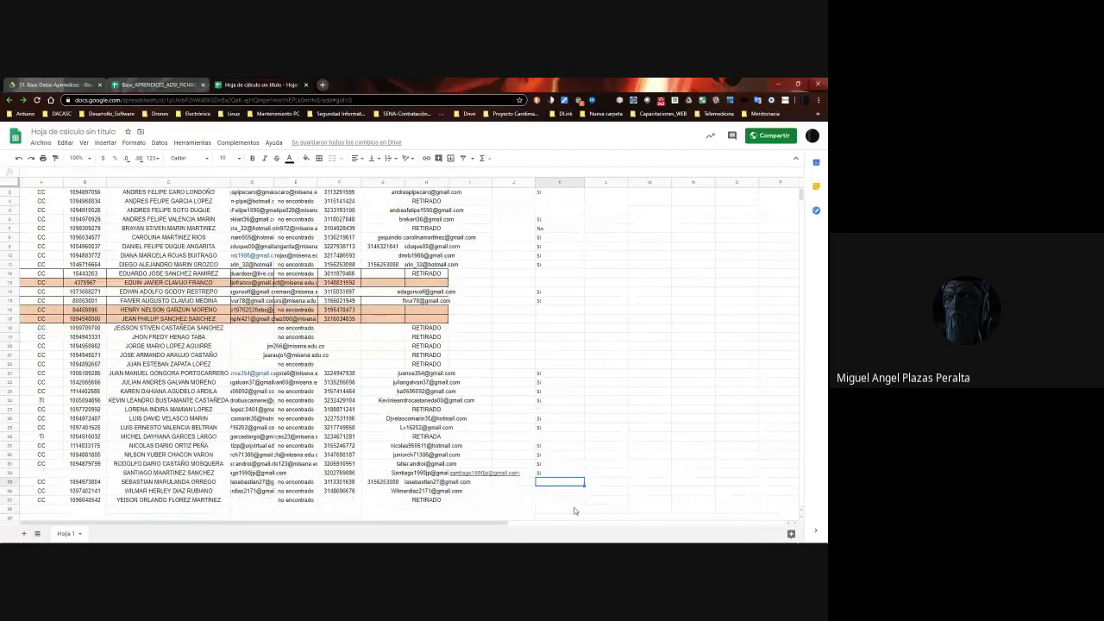
key(Down)
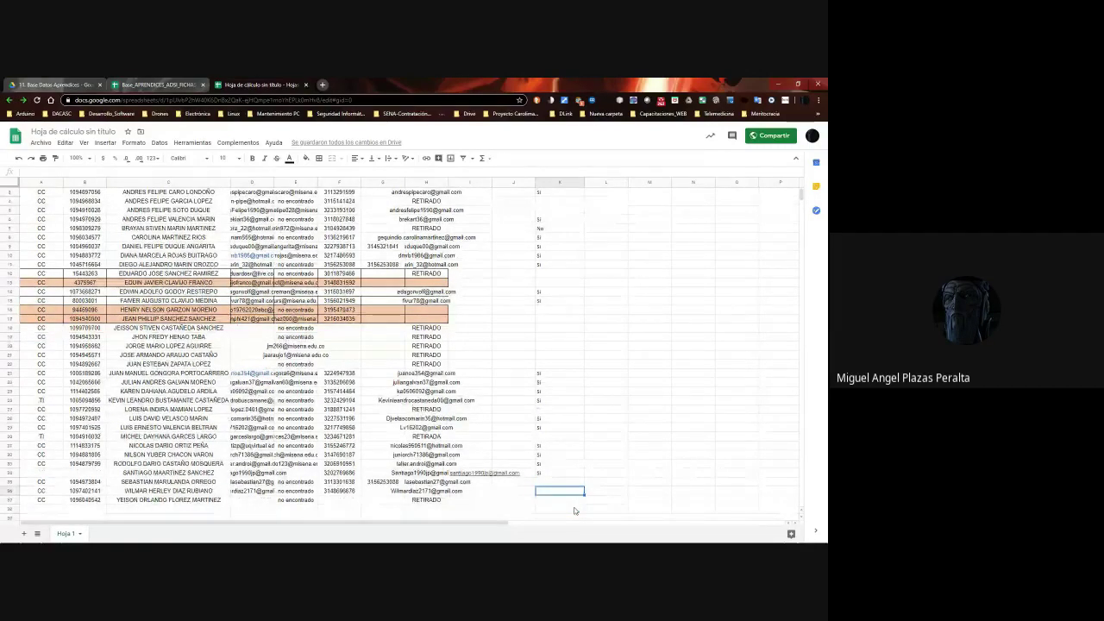
key(Up)
key(Up)
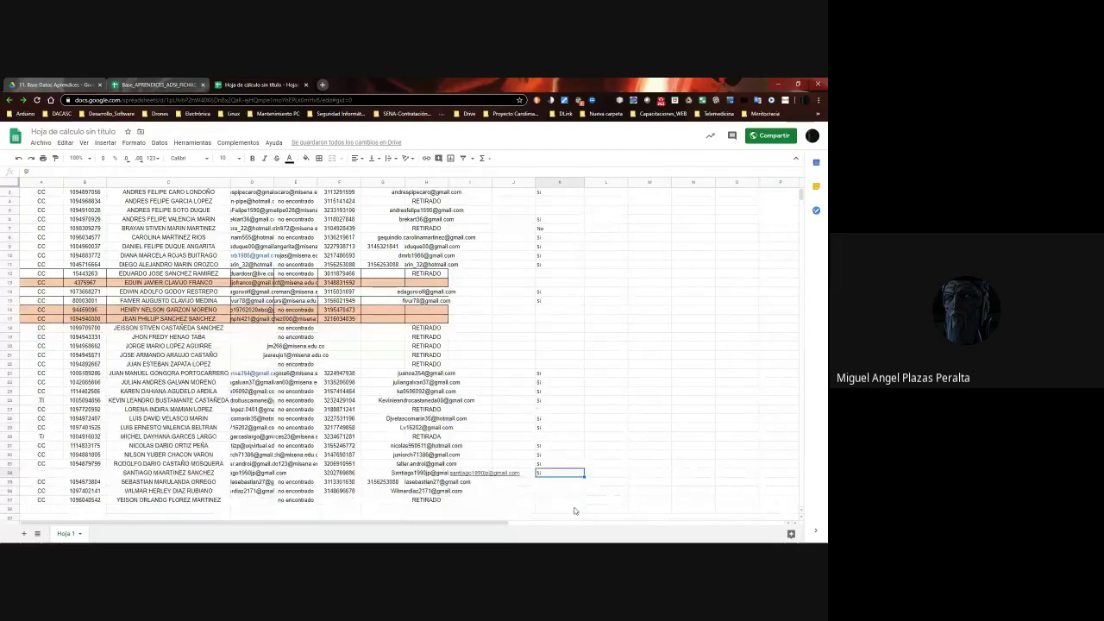
key(Down)
key(Down)
key(Up)
key(Down)
key(Down)
key(Up)
key(Down)
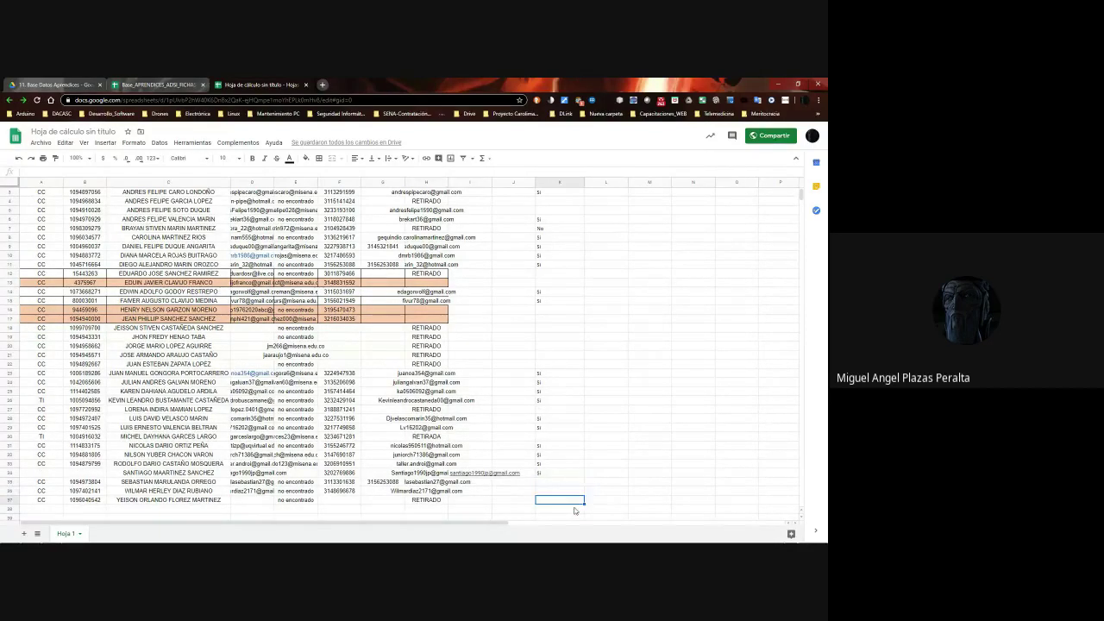
key(Up)
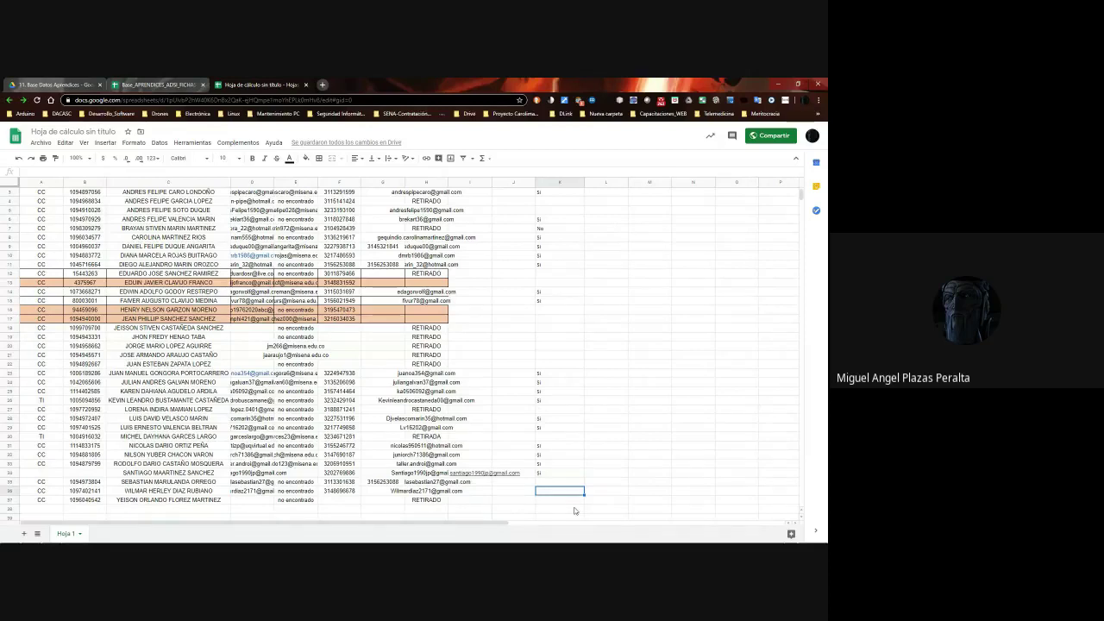
text(no)
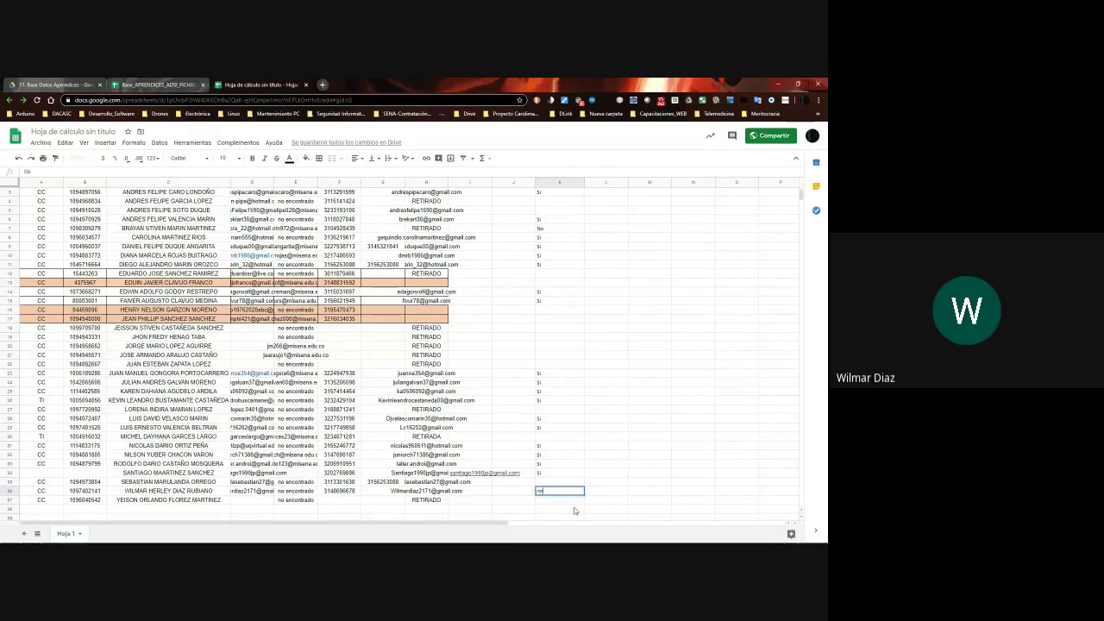
key(Escape)
text(Si)
key(Return)
Look back through the 17 de Abril del 2020 attendance entries from the last row up to cell K1
key(Up)
key(Up)
key(Up)
key(Up)
key(Up)
key(Up)
key(Up)
key(Up)
key(Up)
key(Up)
key(Up)
key(Up)
key(Up)
key(Up)
key(Up)
key(Up)
key(Up)
key(Up)
key(Up)
key(Up)
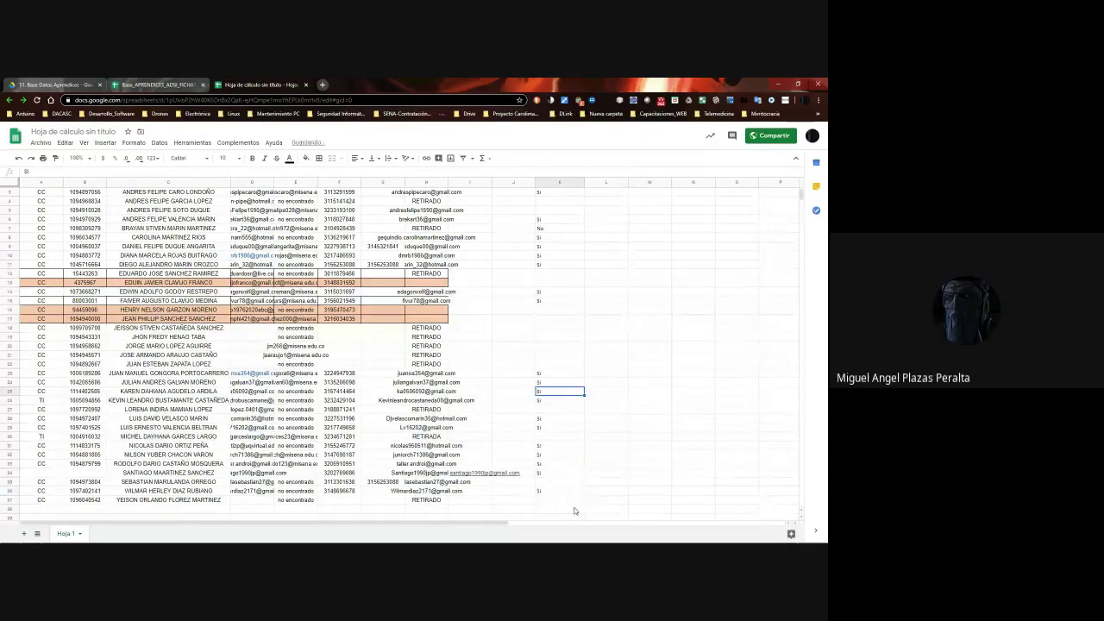
key(Up)
key(Up)
key(Up)
key(Up)
key(Up)
key(Up)
key(Up)
key(Up)
key(Up)
key(Up)
key(Up)
key(Up)
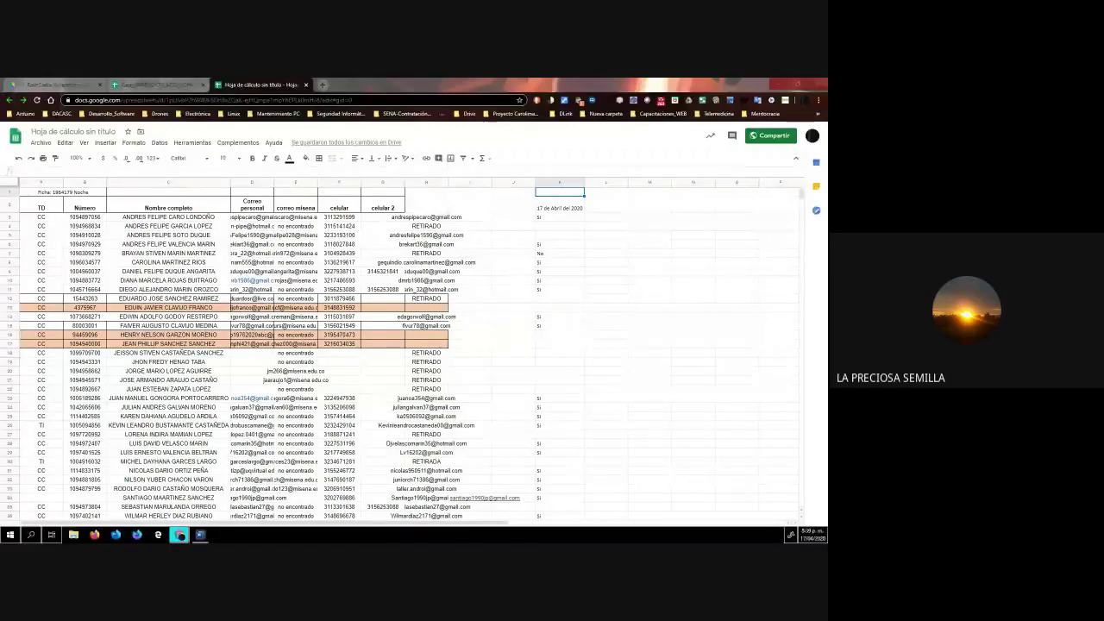
Switch to the Google Meet window and stop presenting the screen
click(285, 535)
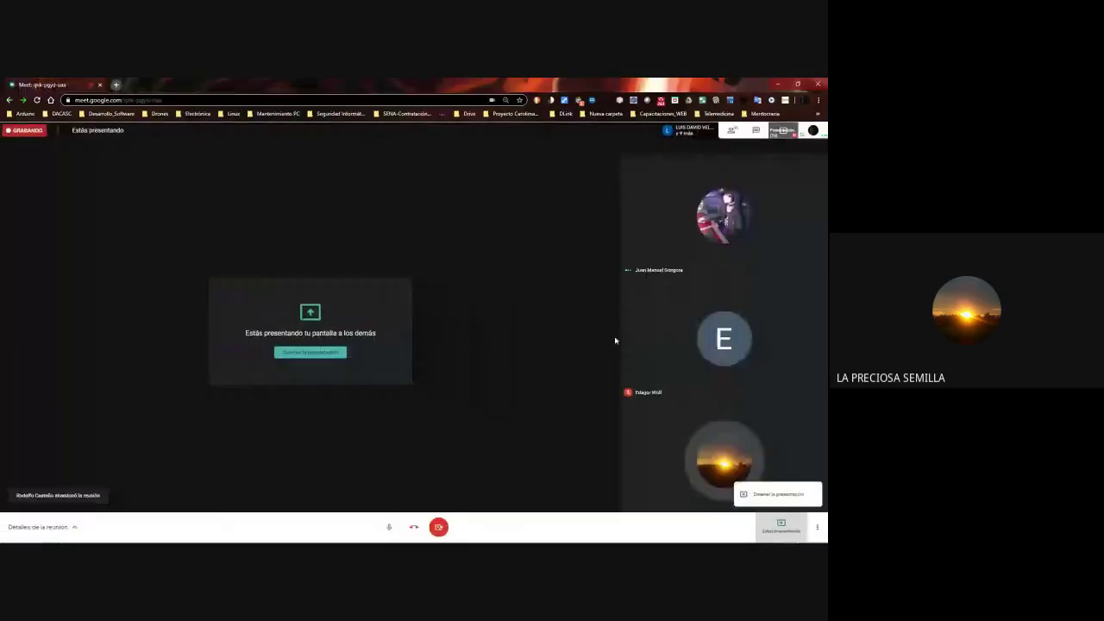
click(779, 495)
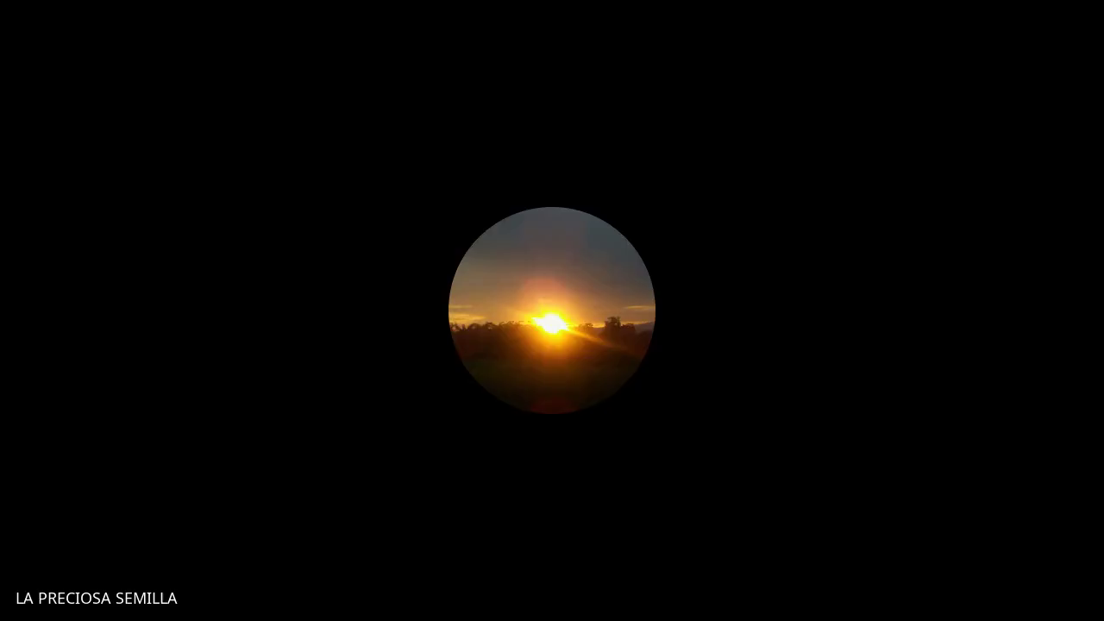